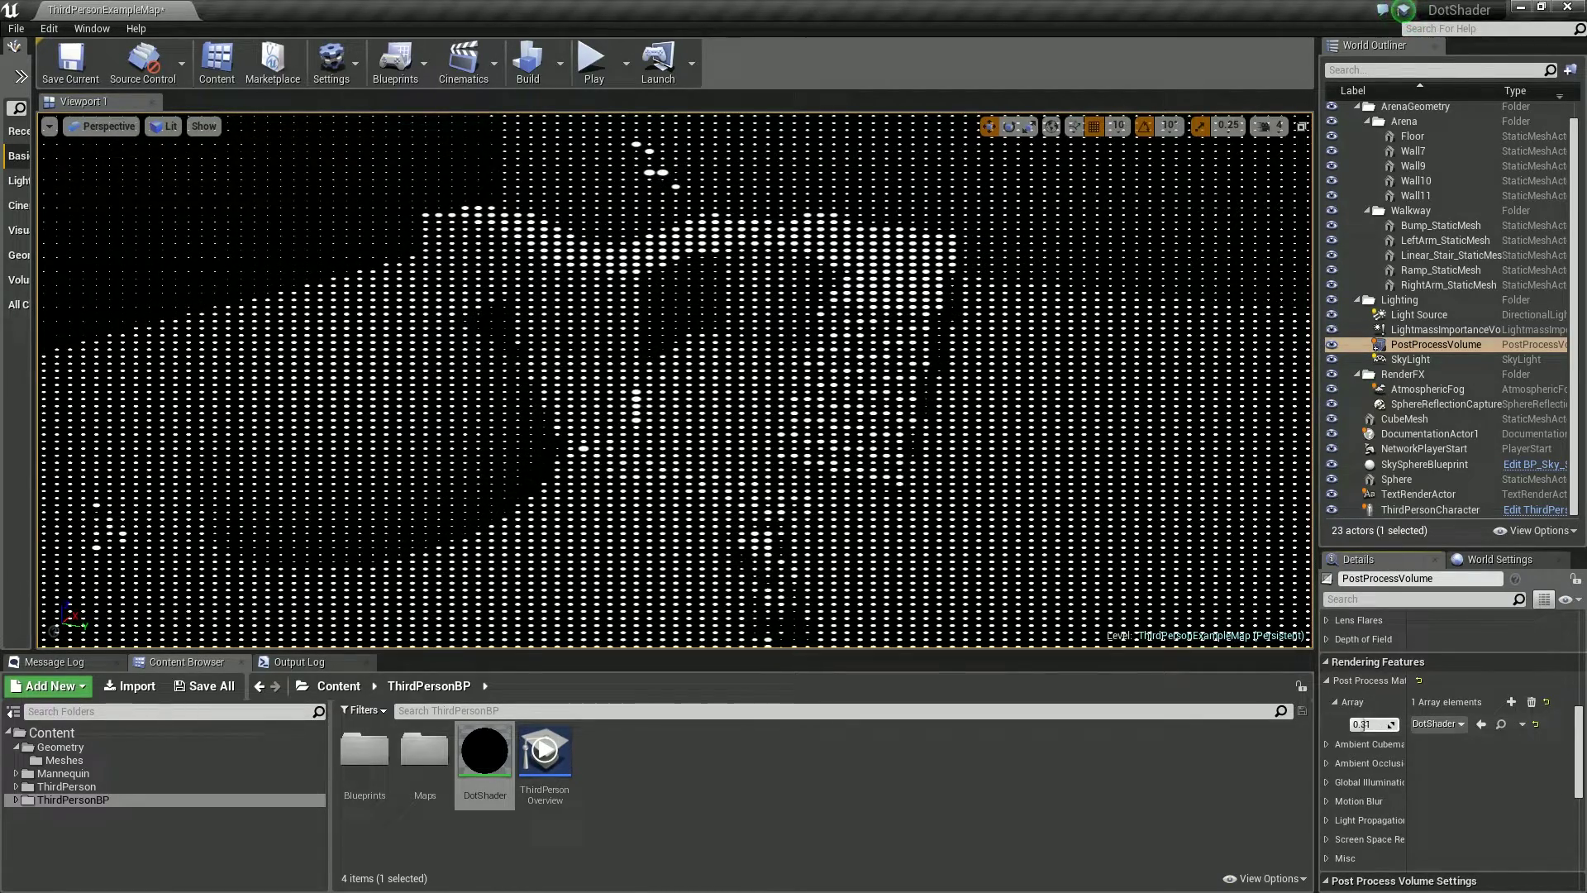
- Set the weight of the DotShader post process material in the PostProcessVolume to 1.0
{"action": "mouse_move", "coordinate": [1374, 724]}
{"action": "left_mouse_down"}
{"action": "mouse_move", "coordinate": [1352, 724]}
{"action": "mouse_move", "coordinate": [1390, 724]}
{"action": "left_mouse_up"}
{"action": "mouse_move", "coordinate": [697, 407]}
{"action": "right_mouse_down"}
{"action": "mouse_move", "coordinate": [697, 368]}
{"action": "mouse_move", "coordinate": [677, 357]}
{"action": "mouse_move", "coordinate": [686, 396]}
{"action": "mouse_move", "coordinate": [657, 355]}
{"action": "mouse_move", "coordinate": [678, 376]}
{"action": "mouse_move", "coordinate": [661, 359]}
{"action": "mouse_move", "coordinate": [677, 430]}
{"action": "right_mouse_up"}
{"action": "right_click_drag", "start_coordinate": [674, 368], "coordinate": [665, 359]}
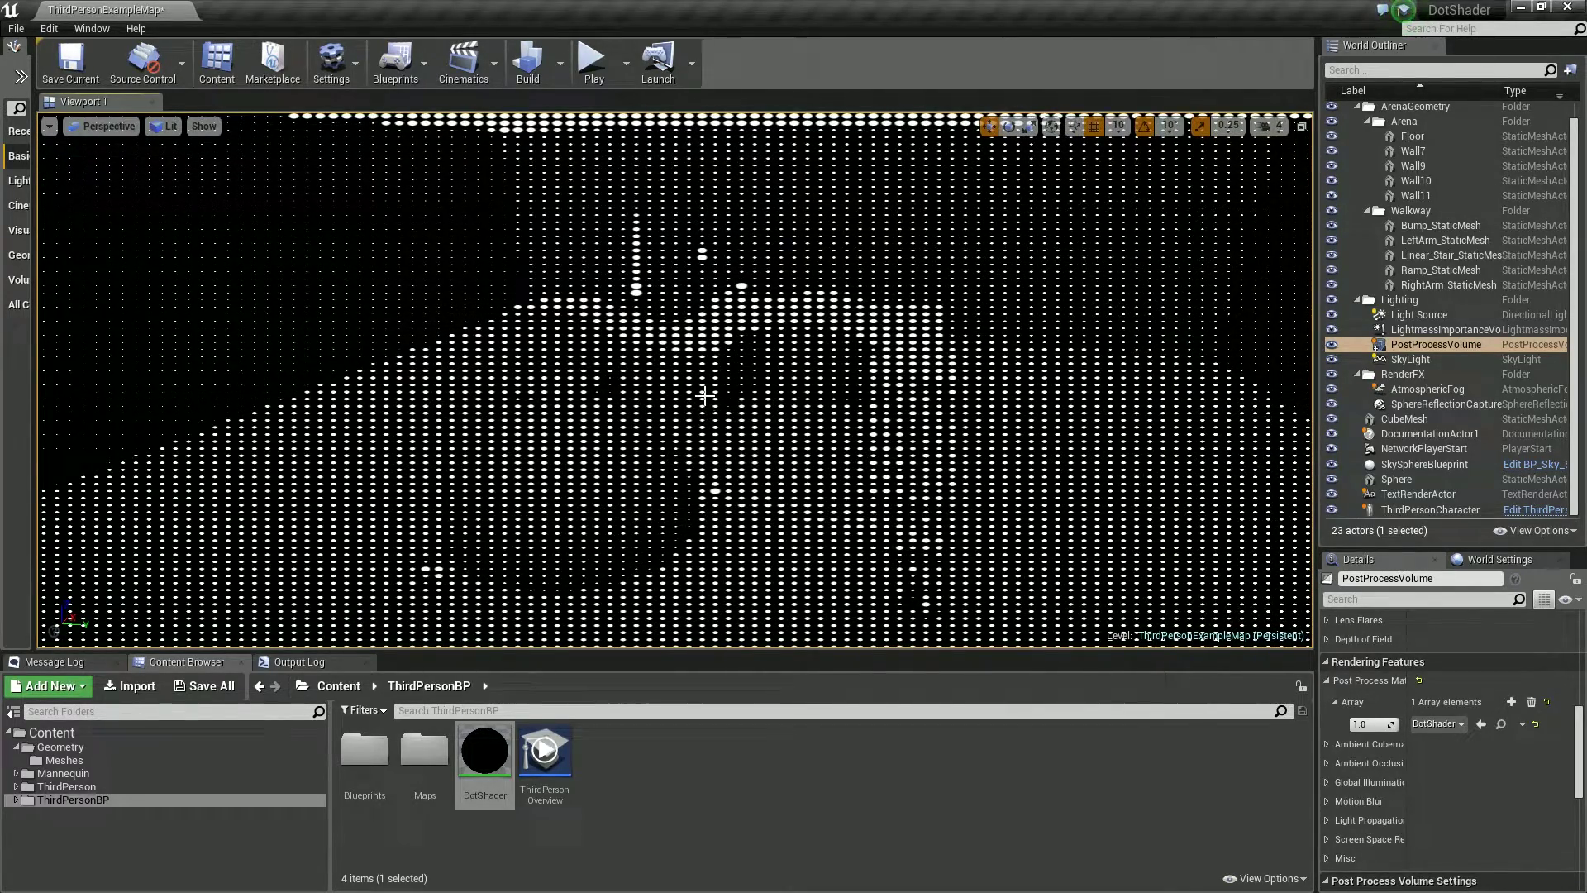
- Delete the existing Shader material from the root Content folder
{"action": "left_click", "coordinate": [81, 731]}
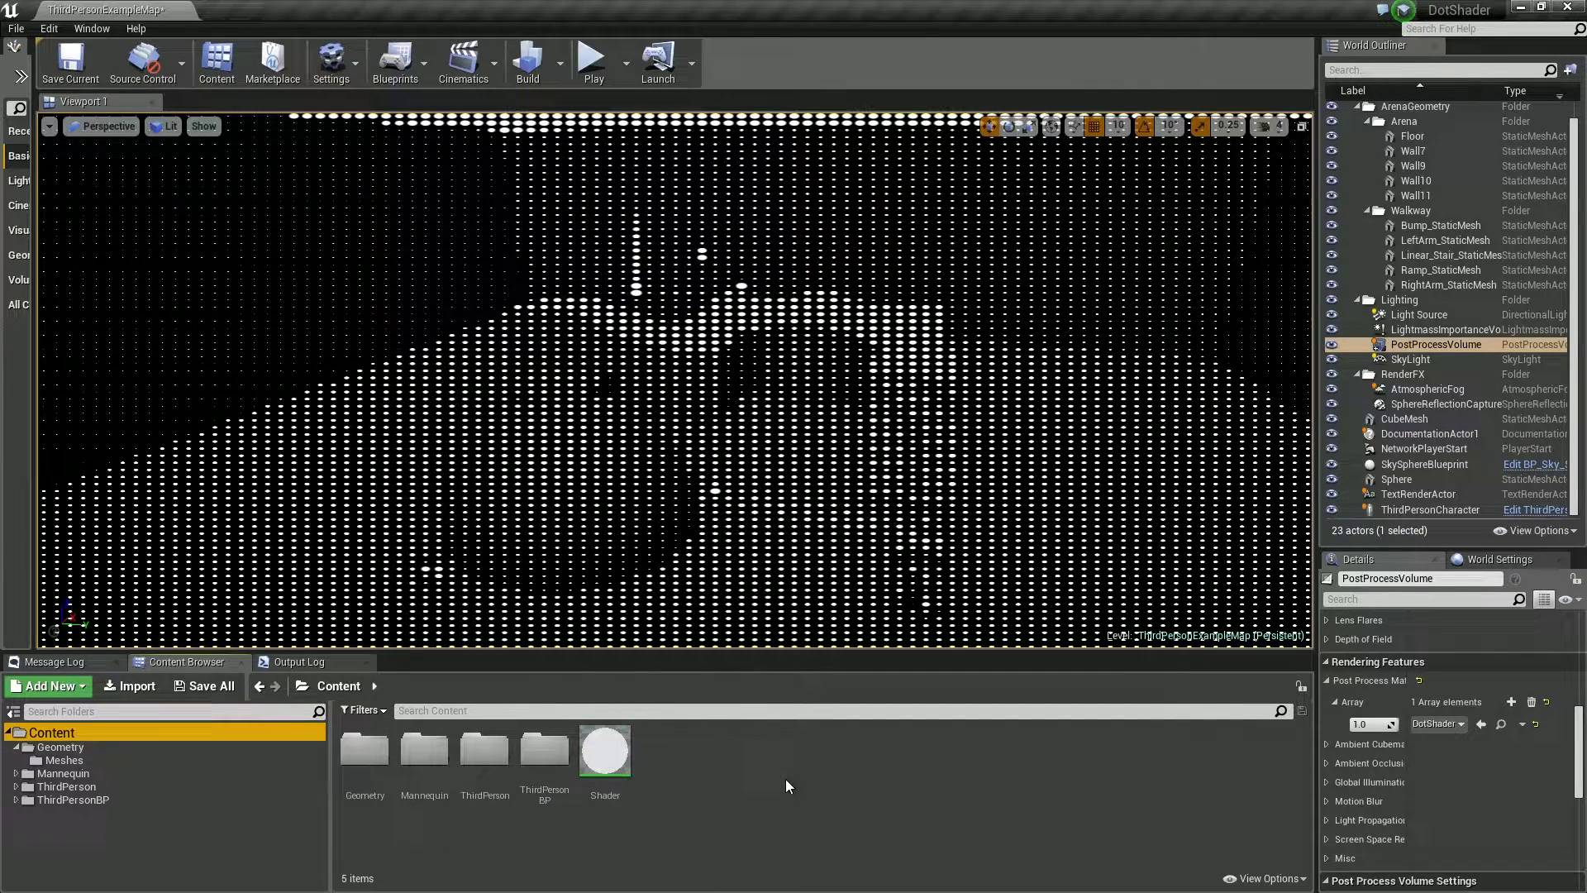
{"action": "left_click", "coordinate": [605, 752]}
{"action": "key", "text": "Delete"}
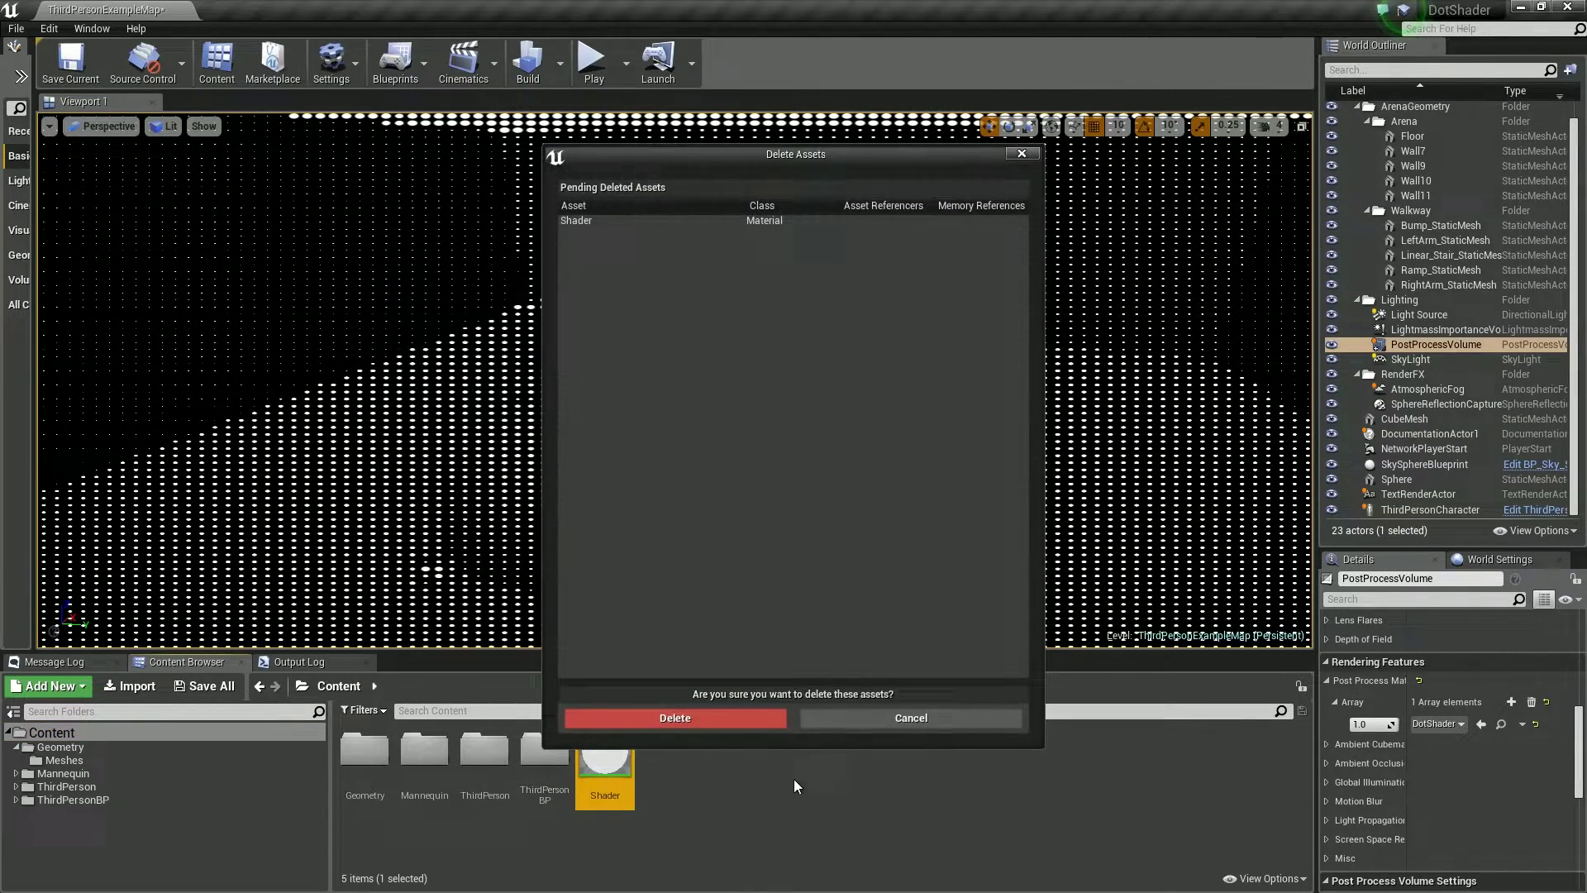
{"action": "left_click", "coordinate": [691, 721]}
- Create a new material named Shader in the Content folder
{"action": "right_click", "coordinate": [617, 765]}
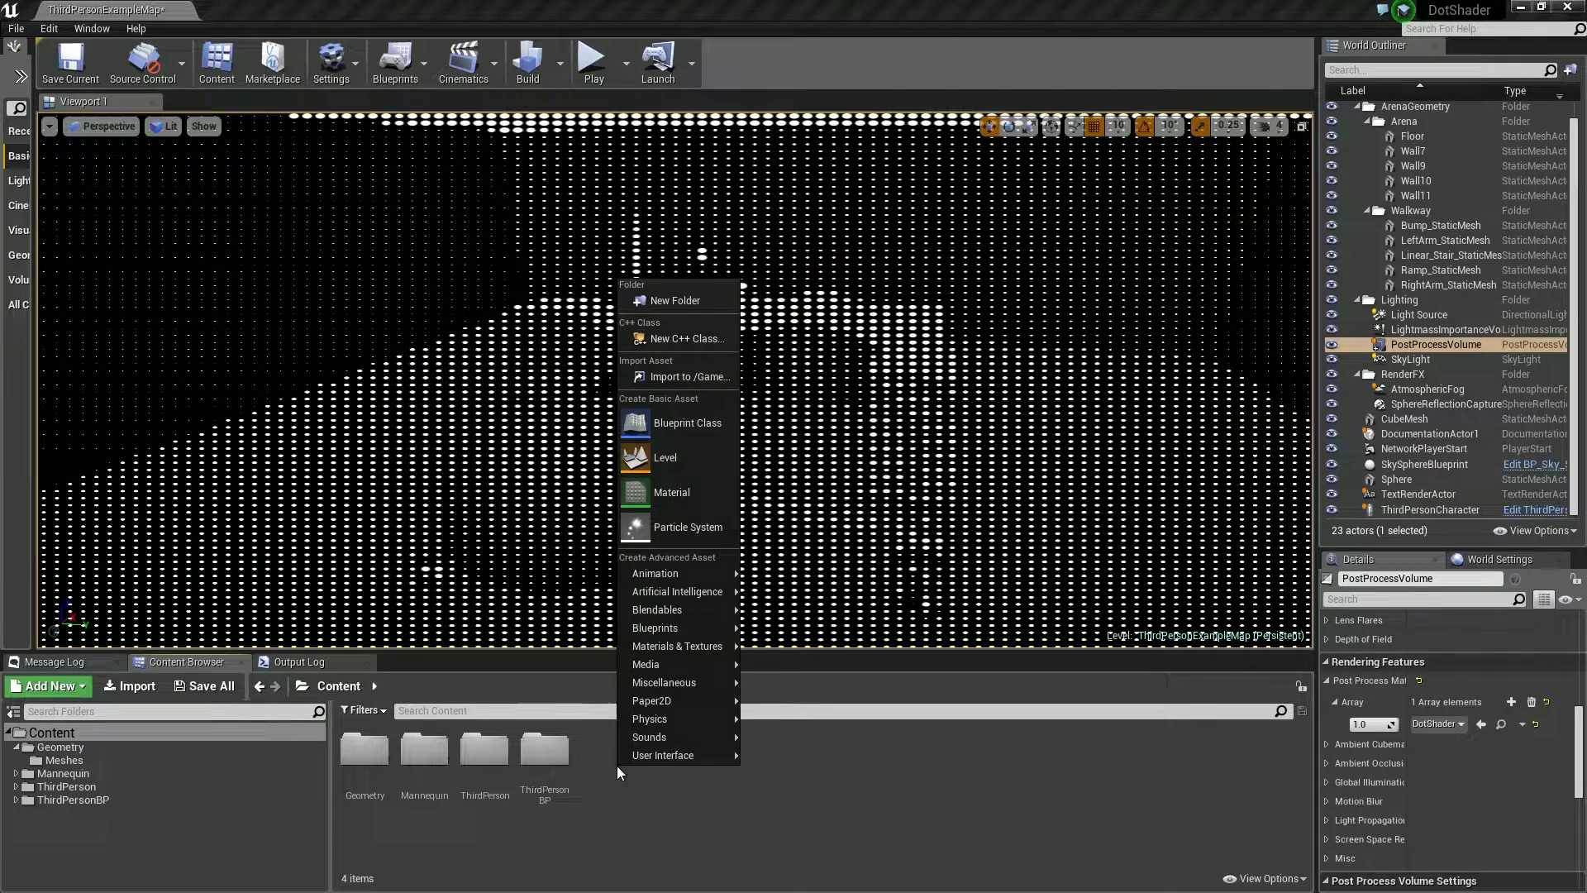
{"action": "left_click", "coordinate": [671, 490]}
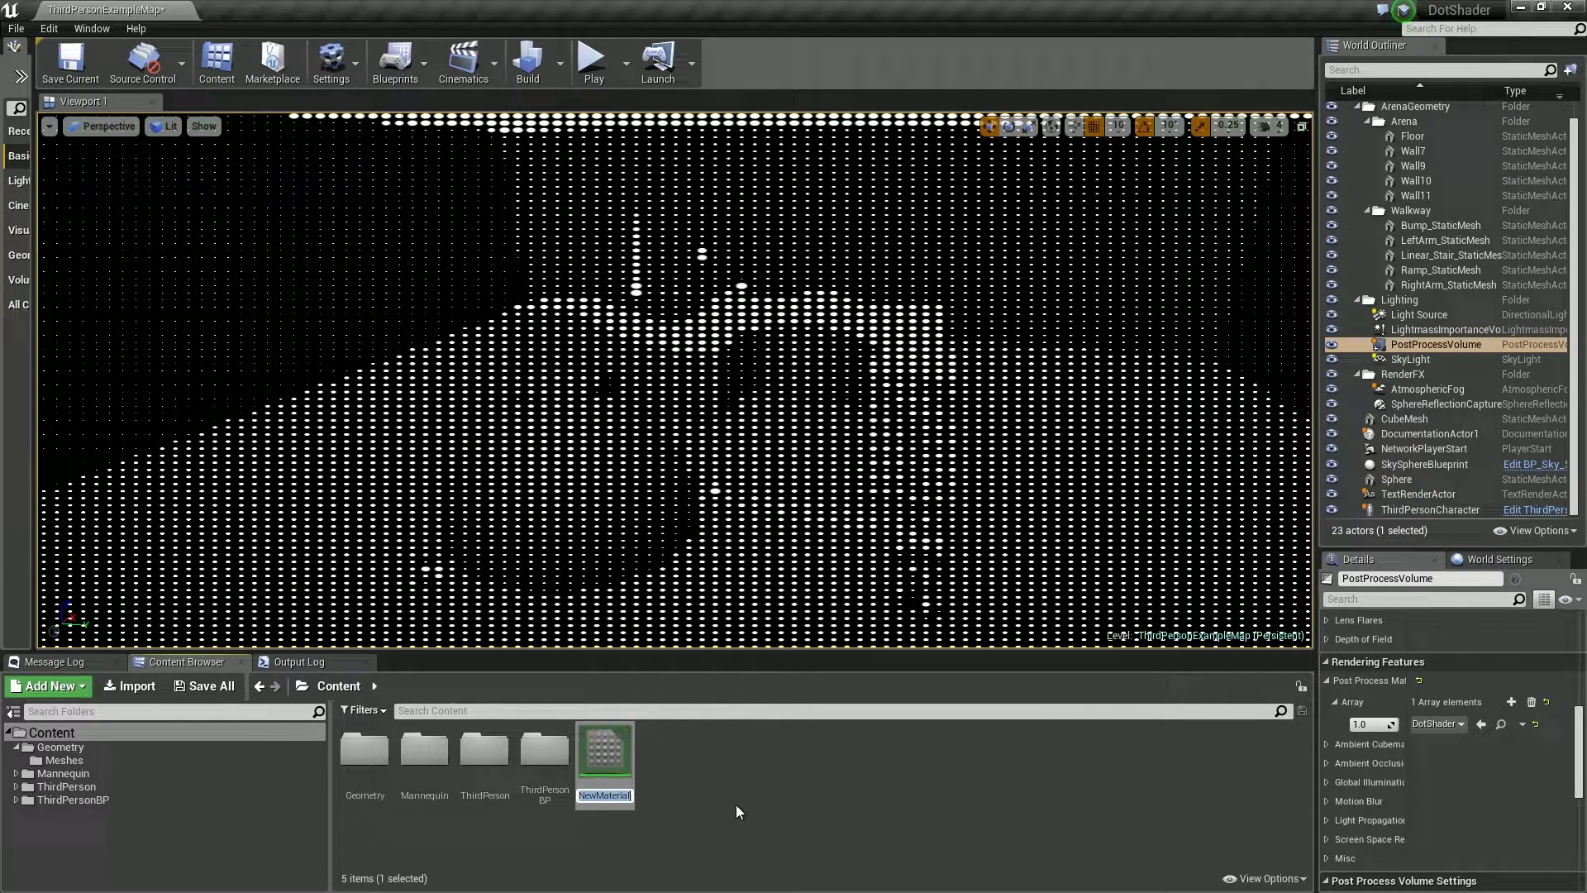
{"action": "type", "text": "Shader"}
{"action": "key", "text": "Return"}
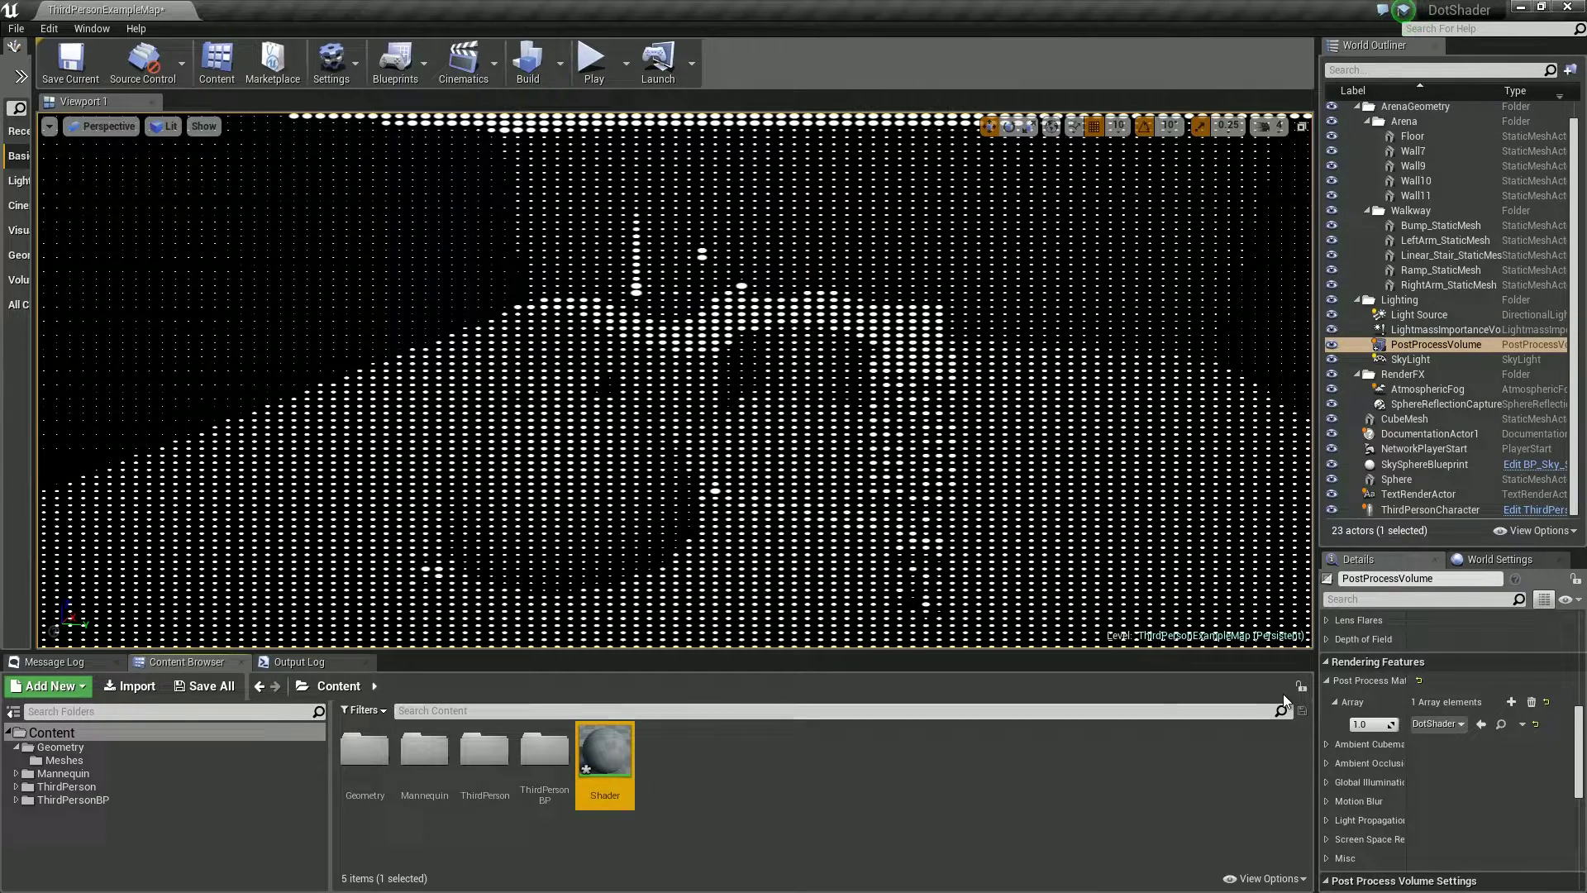
- Open the new Shader material, set its Material Domain to Post Process and apply the change
{"action": "double_click", "coordinate": [624, 750]}
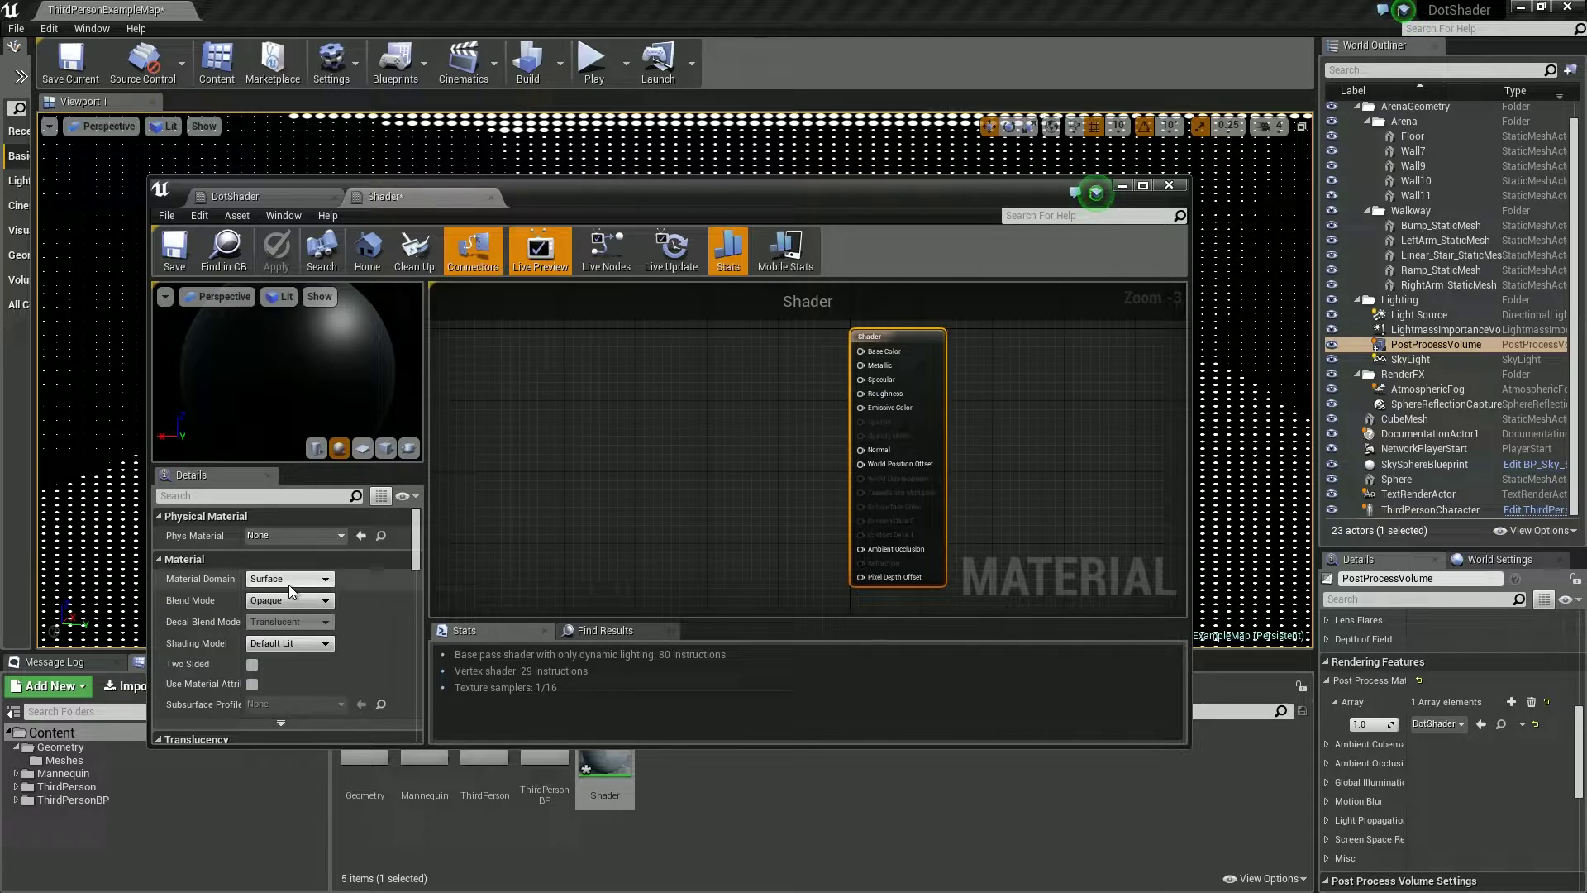
{"action": "left_click", "coordinate": [289, 584]}
{"action": "left_click", "coordinate": [277, 625]}
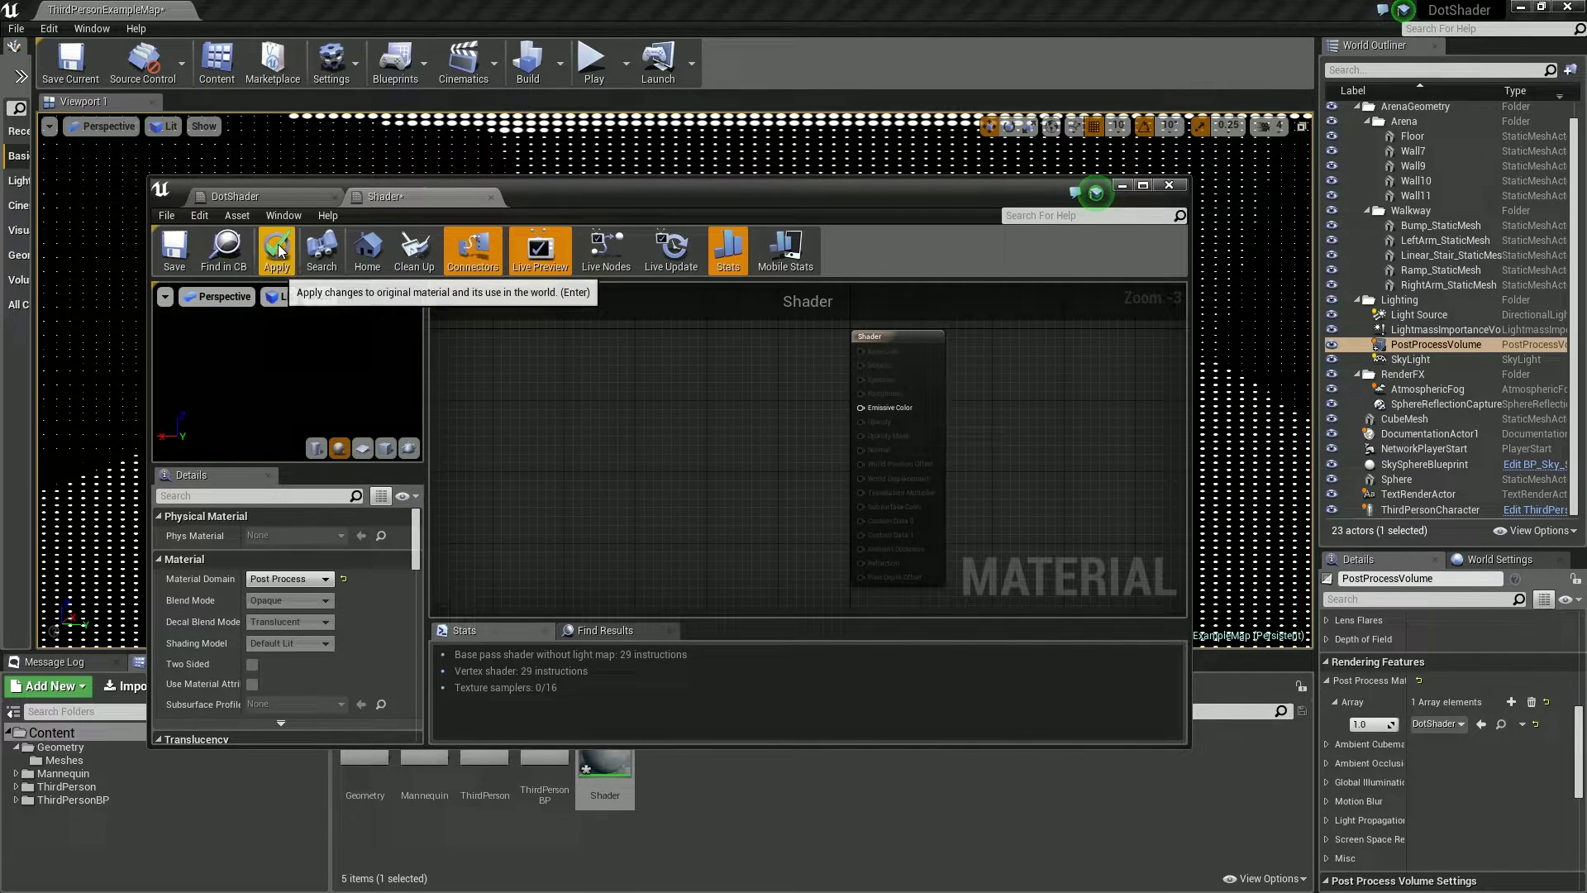
{"action": "right_click_drag", "start_coordinate": [1068, 395], "coordinate": [1002, 424]}
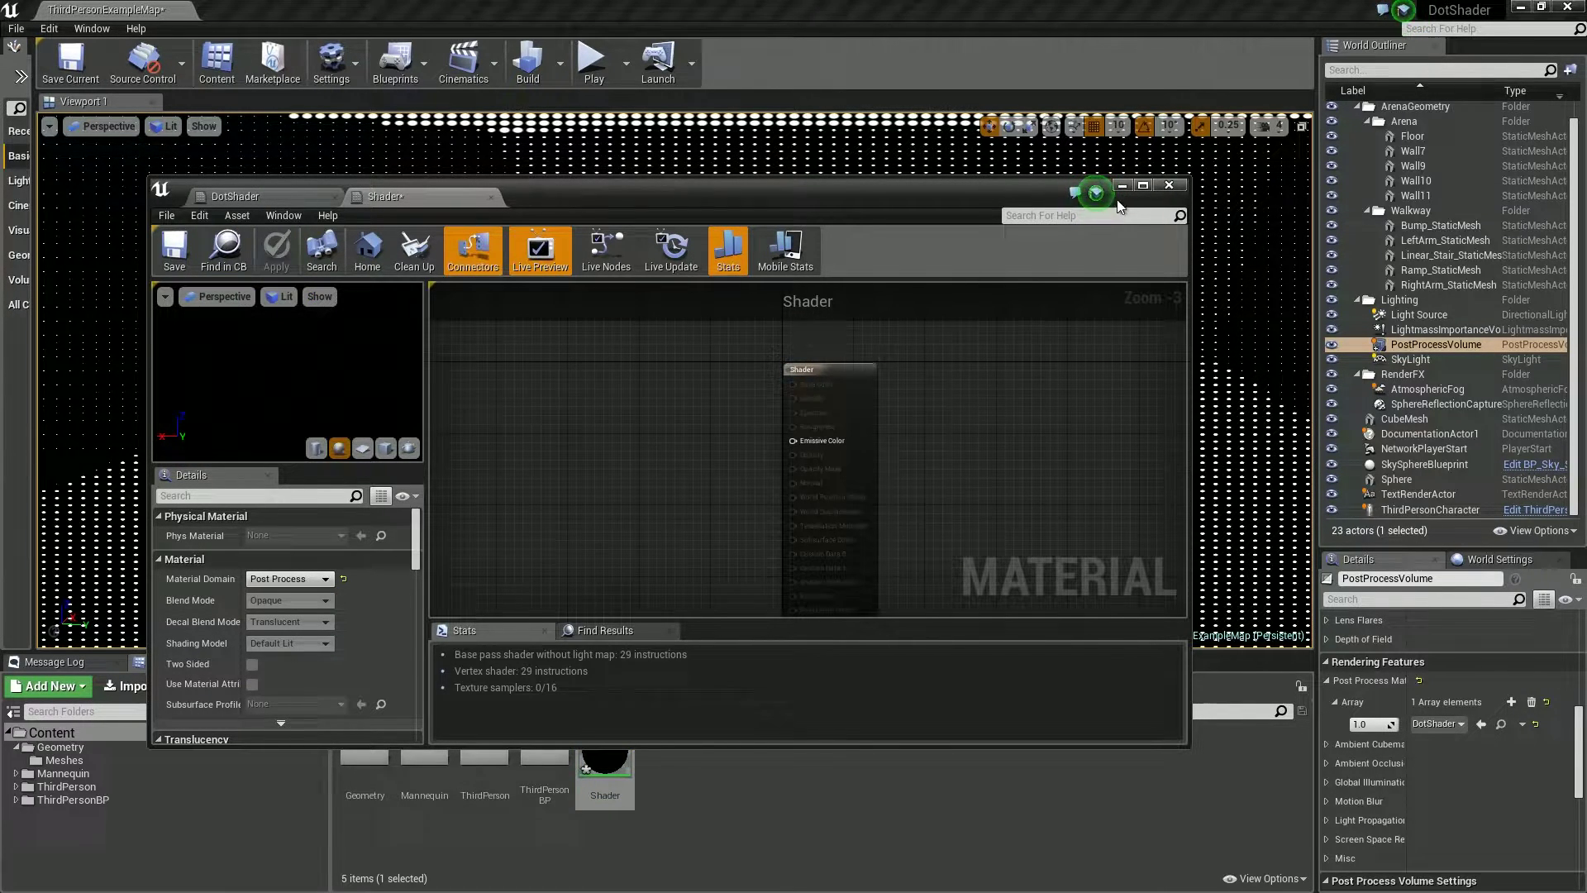
- Replace DotShader with the new Shader material in the PostProcessVolume's post process material array
{"action": "left_click_drag", "start_coordinate": [991, 192], "coordinate": [792, 164]}
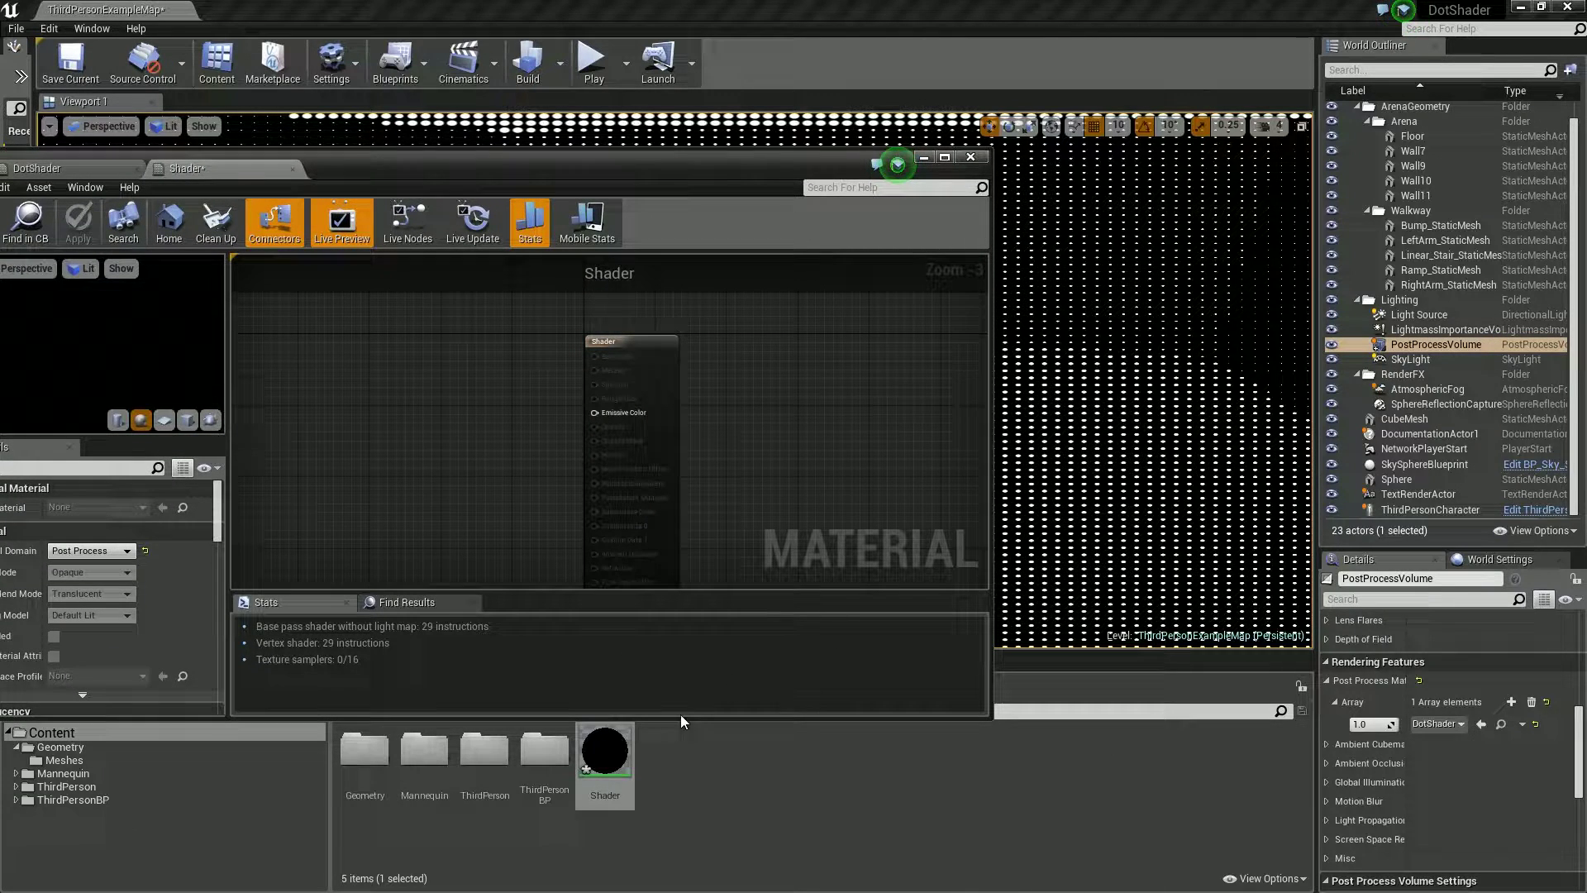
{"action": "mouse_move", "coordinate": [601, 746]}
{"action": "left_click_drag", "start_coordinate": [600, 747], "coordinate": [1452, 724]}
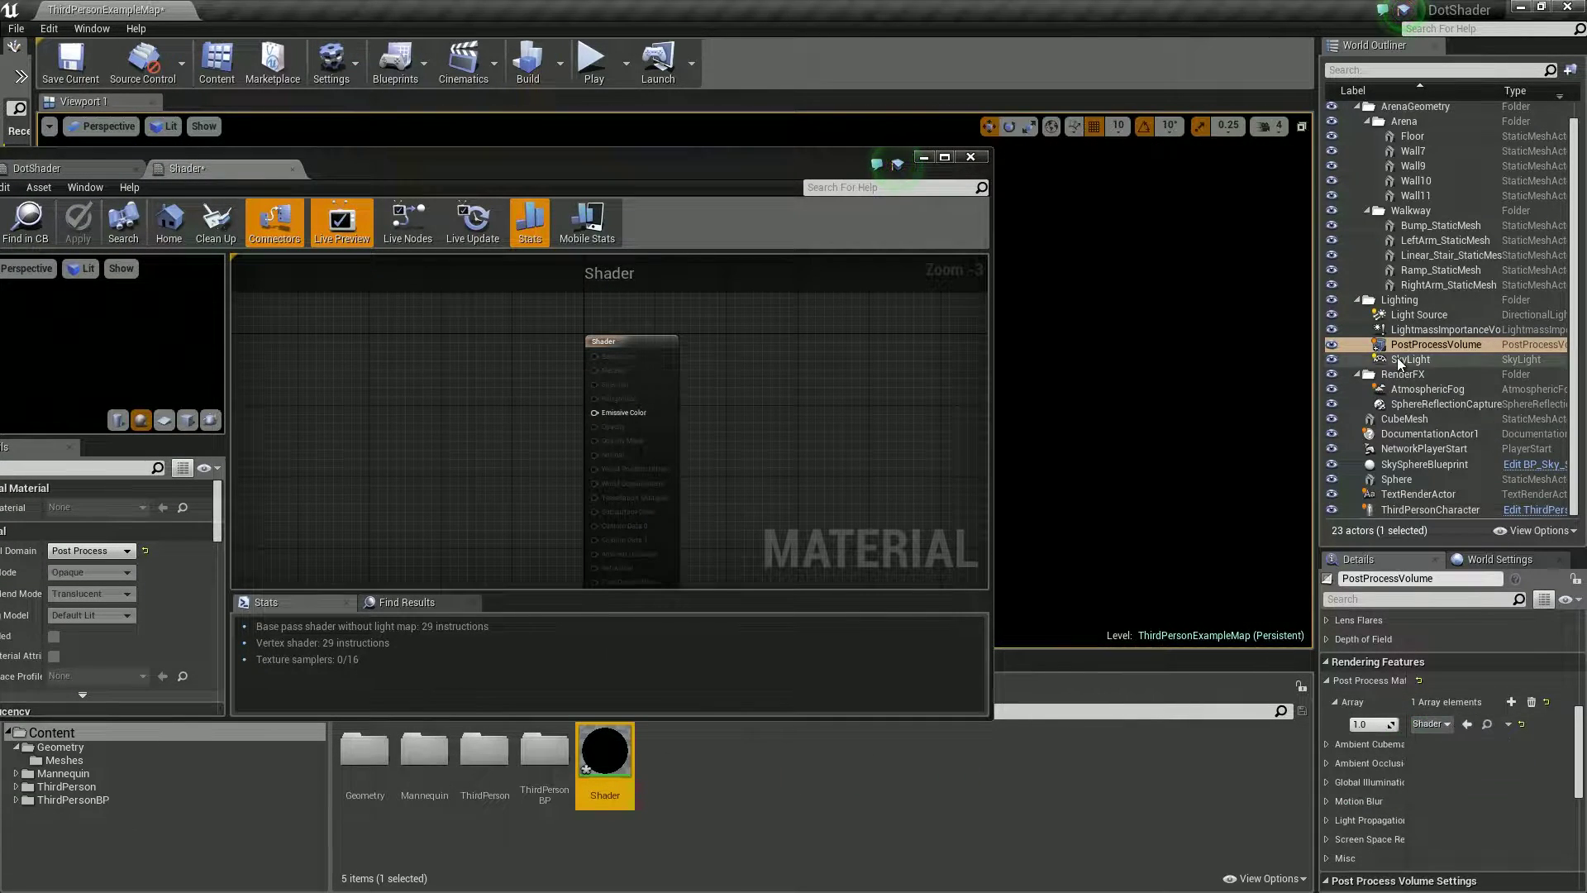
{"action": "left_click", "coordinate": [1465, 347]}
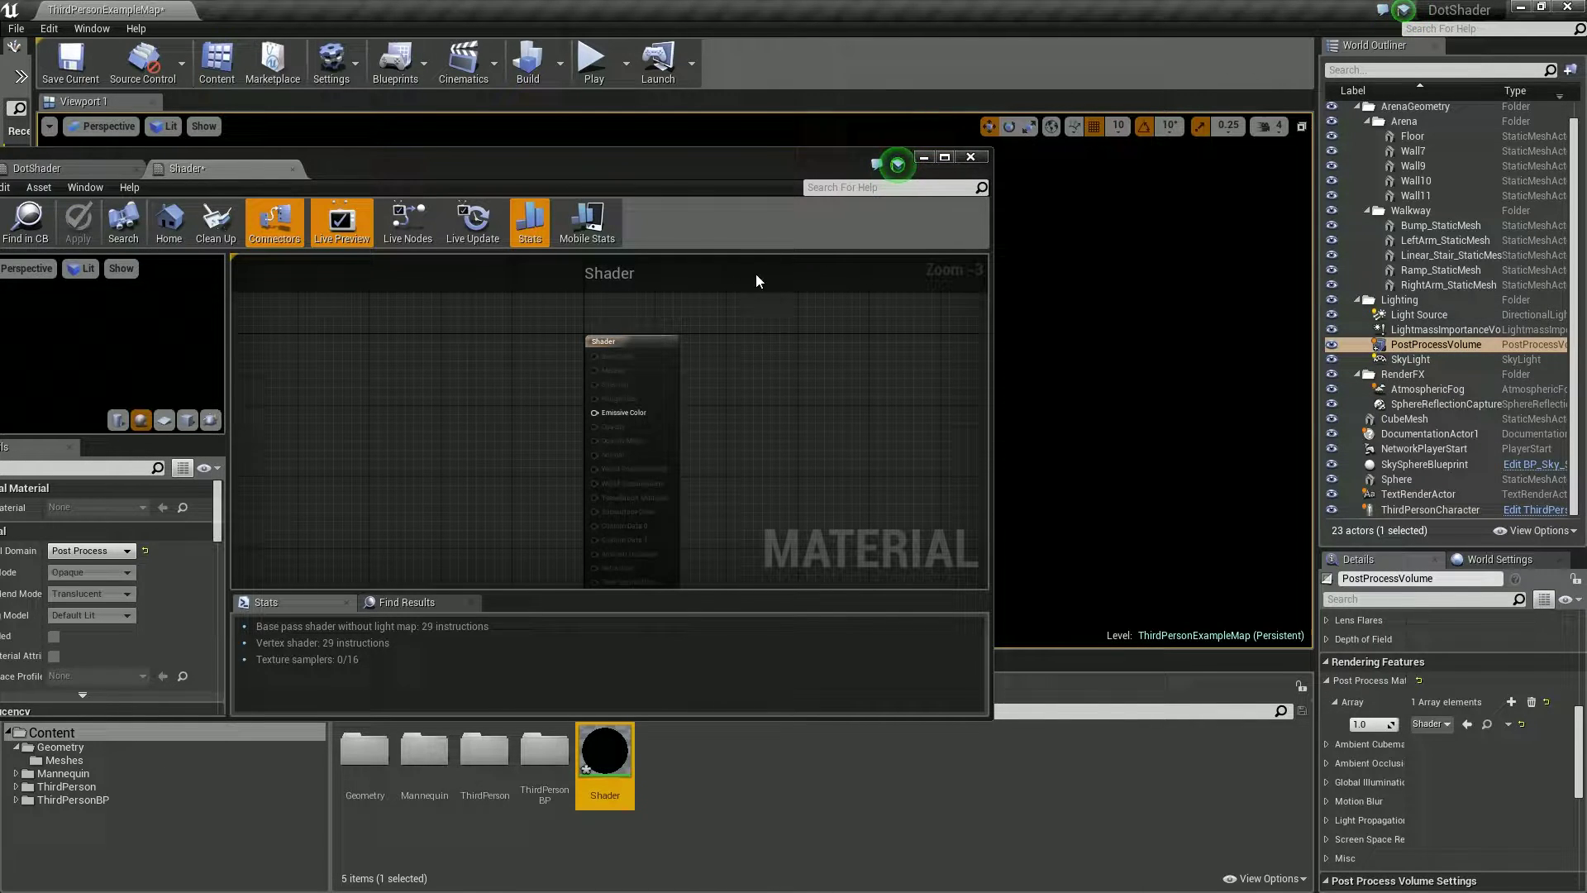
- Bring the material editor fully back into view and add a ScreenPosition node to the Shader graph
{"action": "left_click_drag", "start_coordinate": [648, 171], "coordinate": [984, 159]}
{"action": "left_click_drag", "start_coordinate": [816, 163], "coordinate": [772, 174]}
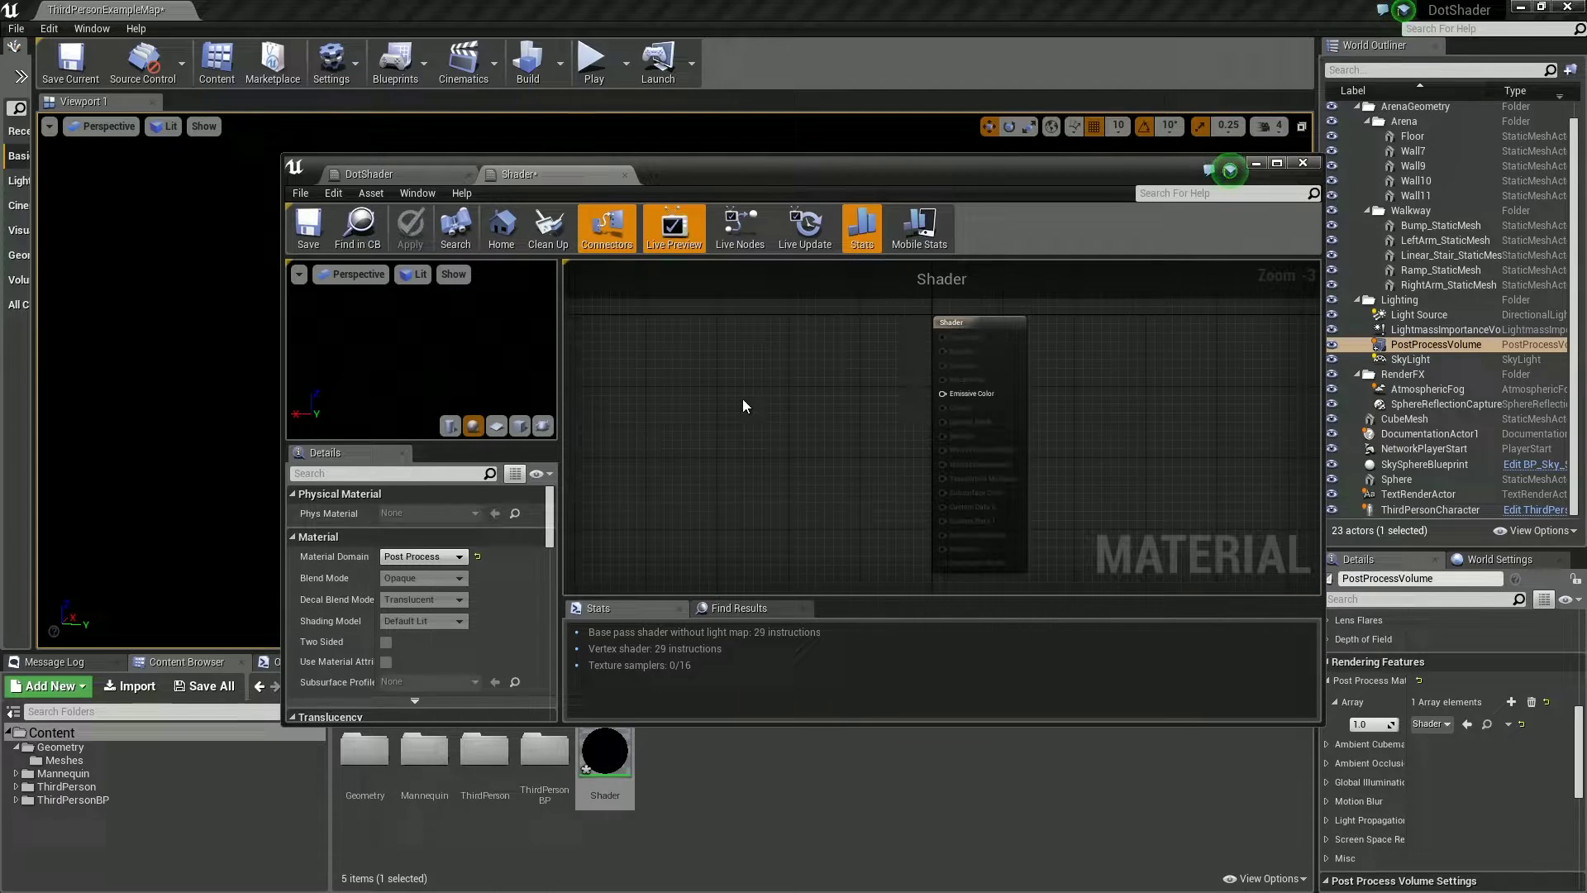
{"action": "right_click_drag", "start_coordinate": [757, 412], "coordinate": [928, 411]}
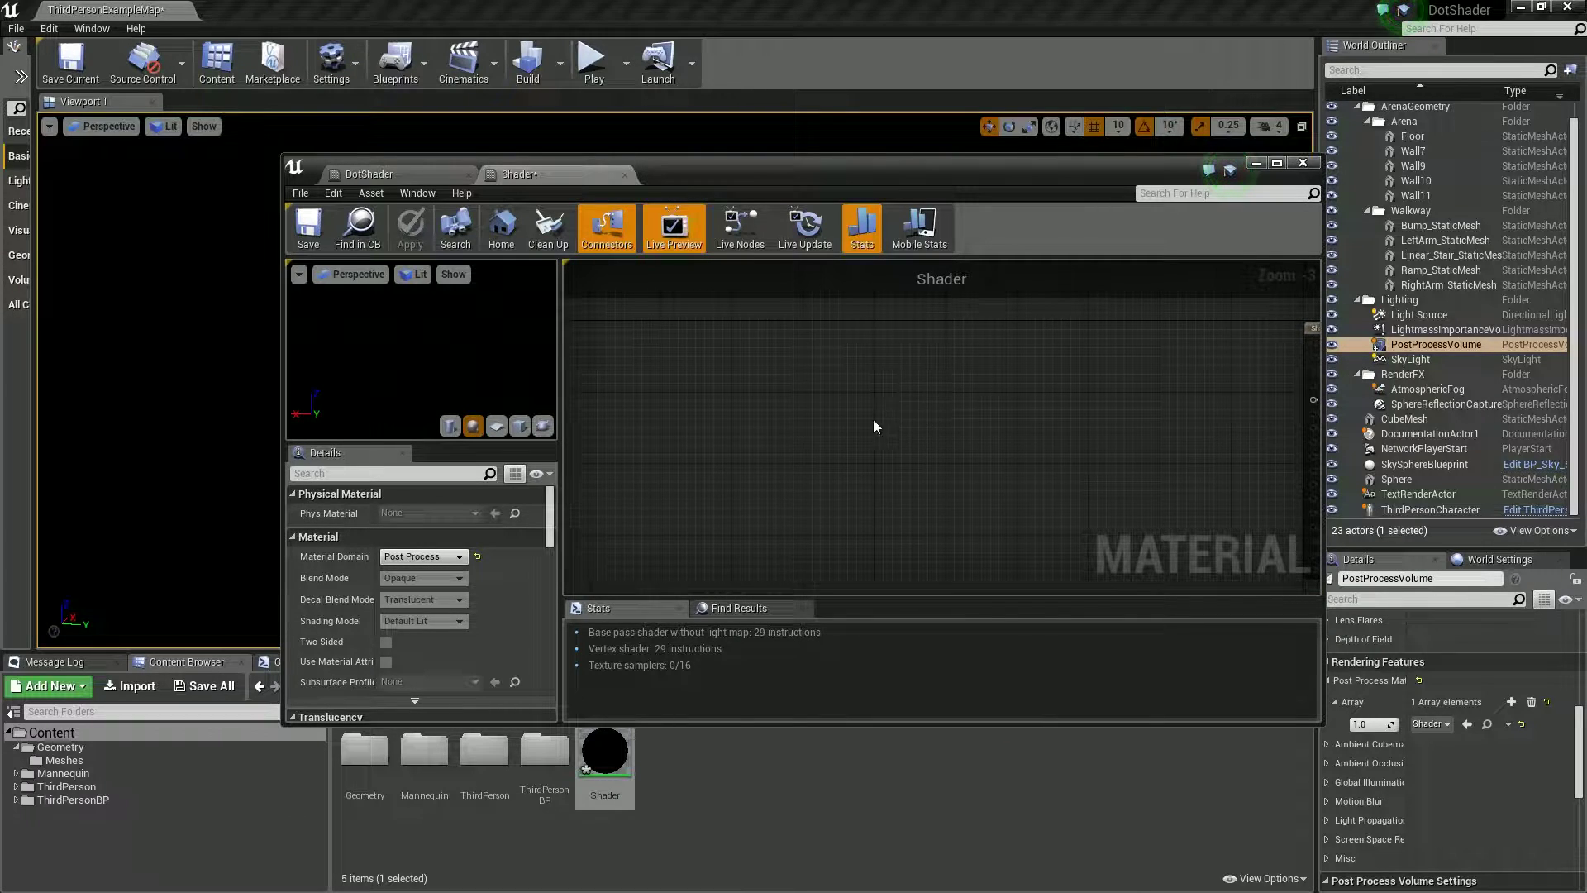
{"action": "right_click", "coordinate": [745, 386]}
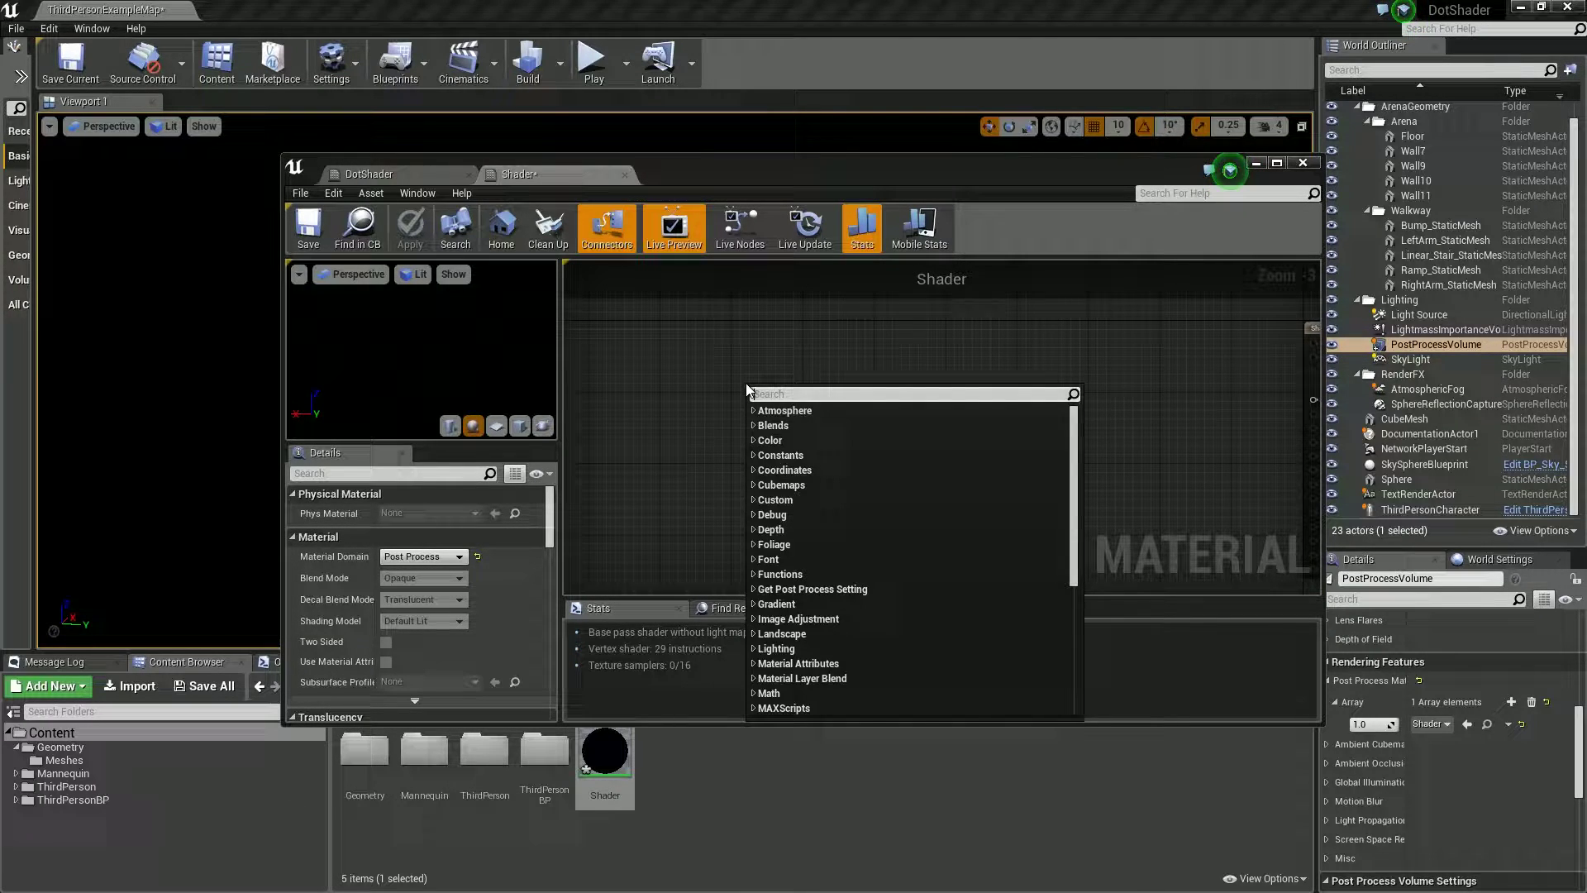
{"action": "type", "text": "screen"}
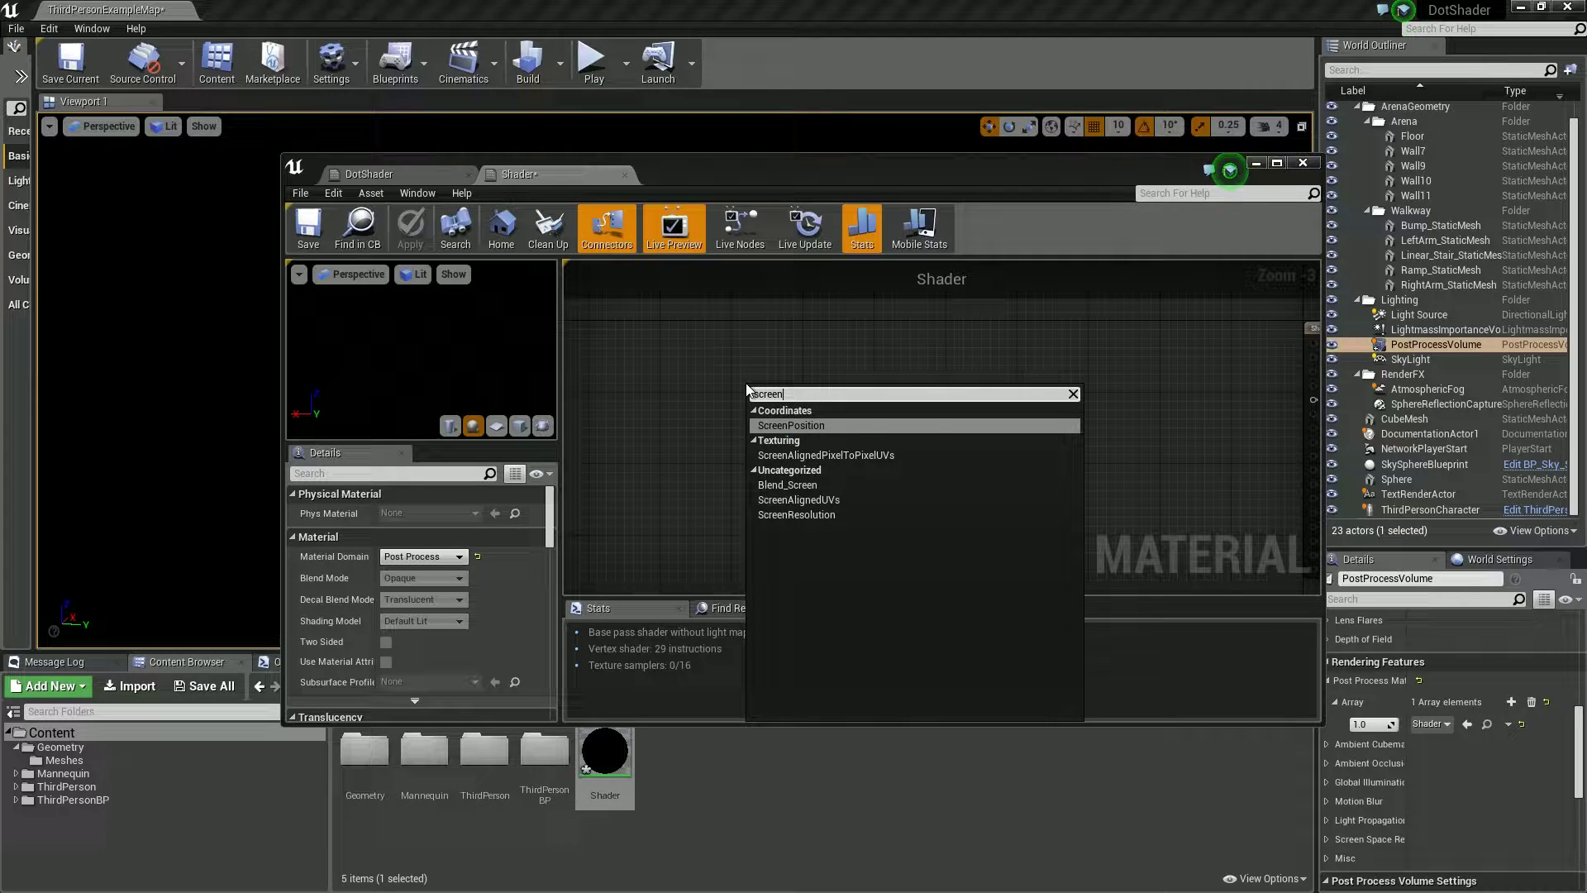
{"action": "key", "text": "Return"}
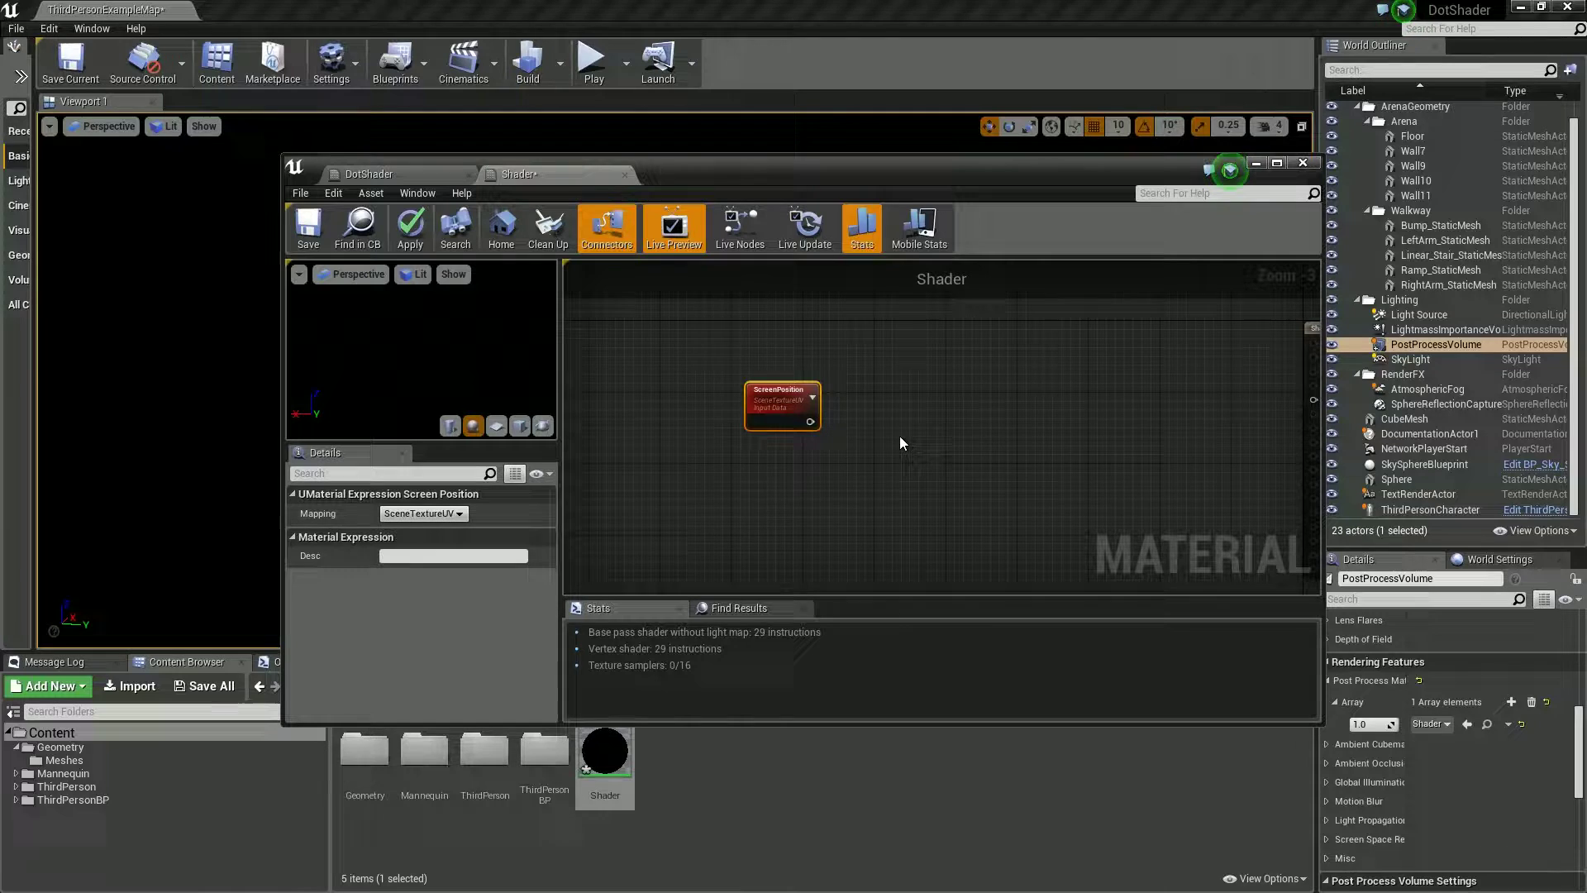
- Connect the ScreenPosition output to Emissive Color and apply the material
{"action": "right_click_drag", "start_coordinate": [975, 420], "coordinate": [842, 429]}
{"action": "left_click_drag", "start_coordinate": [681, 432], "coordinate": [1190, 411]}
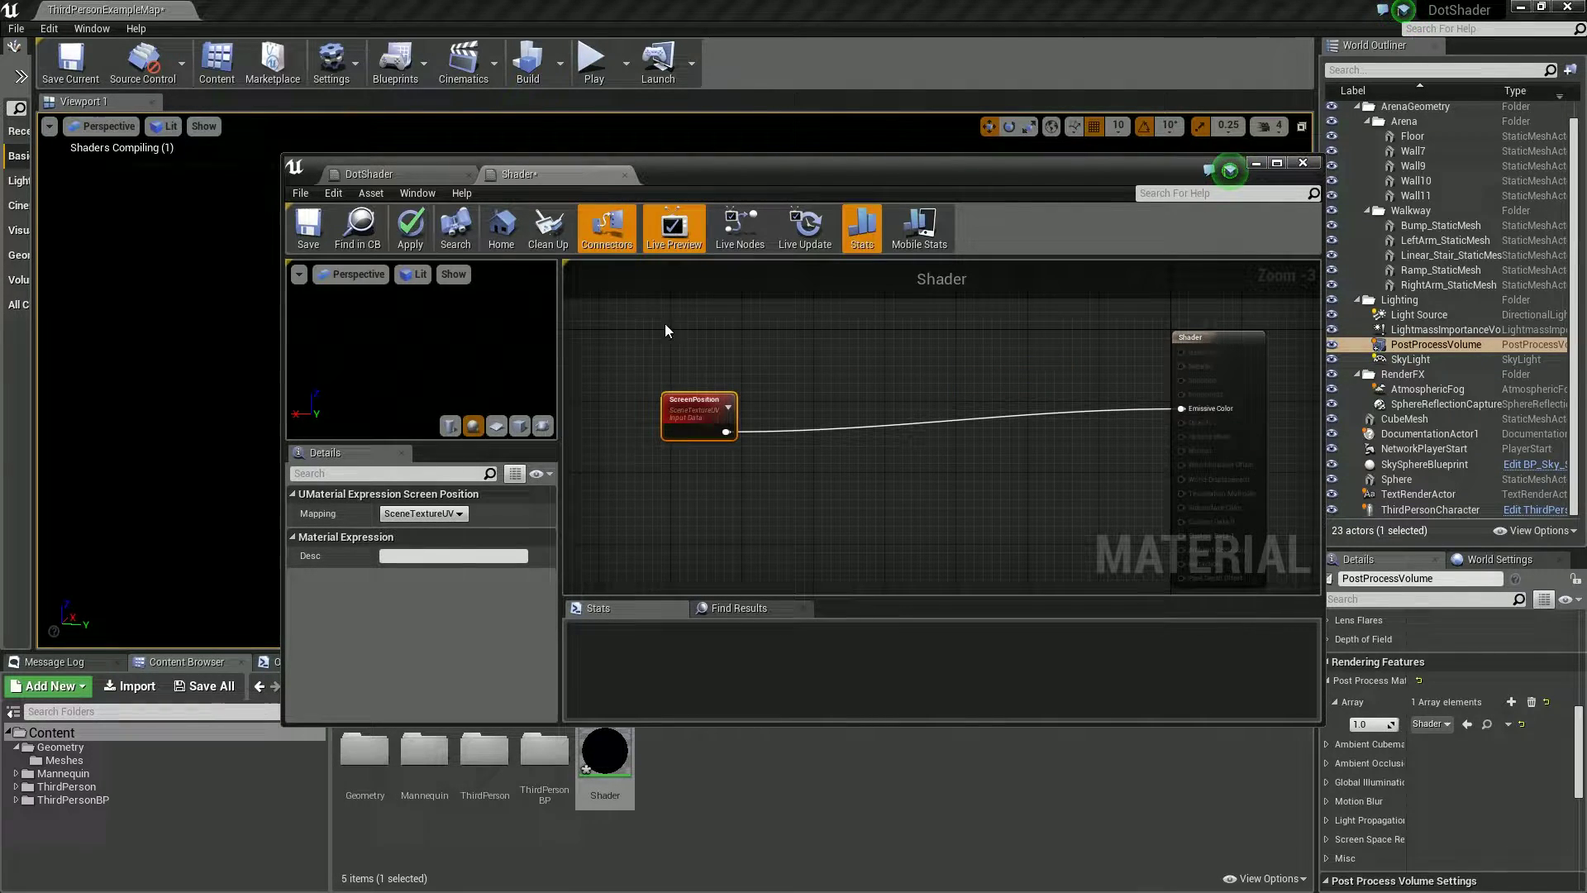
{"action": "left_click", "coordinate": [413, 231]}
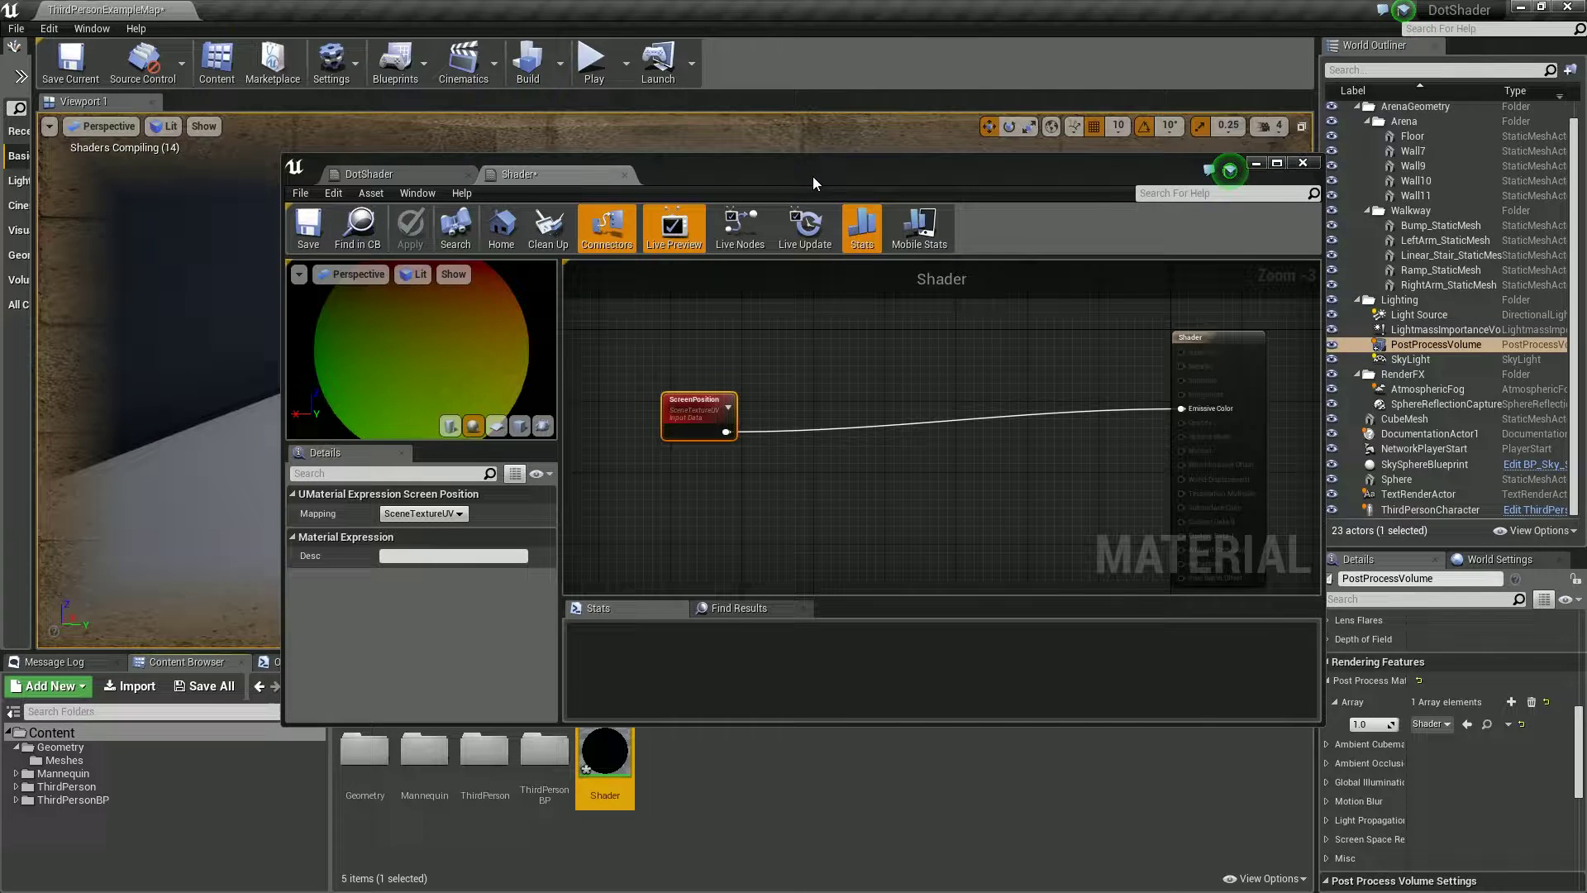
- Move the ScreenPosition node farther from the Shader result node to make room for more nodes between them
{"action": "left_click_drag", "start_coordinate": [812, 167], "coordinate": [810, 202]}
{"action": "left_click_drag", "start_coordinate": [692, 446], "coordinate": [583, 428]}
{"action": "scroll", "coordinate": [727, 503], "scroll_direction": "down", "scroll_amount": 1}
{"action": "right_click_drag", "start_coordinate": [726, 503], "coordinate": [867, 504]}
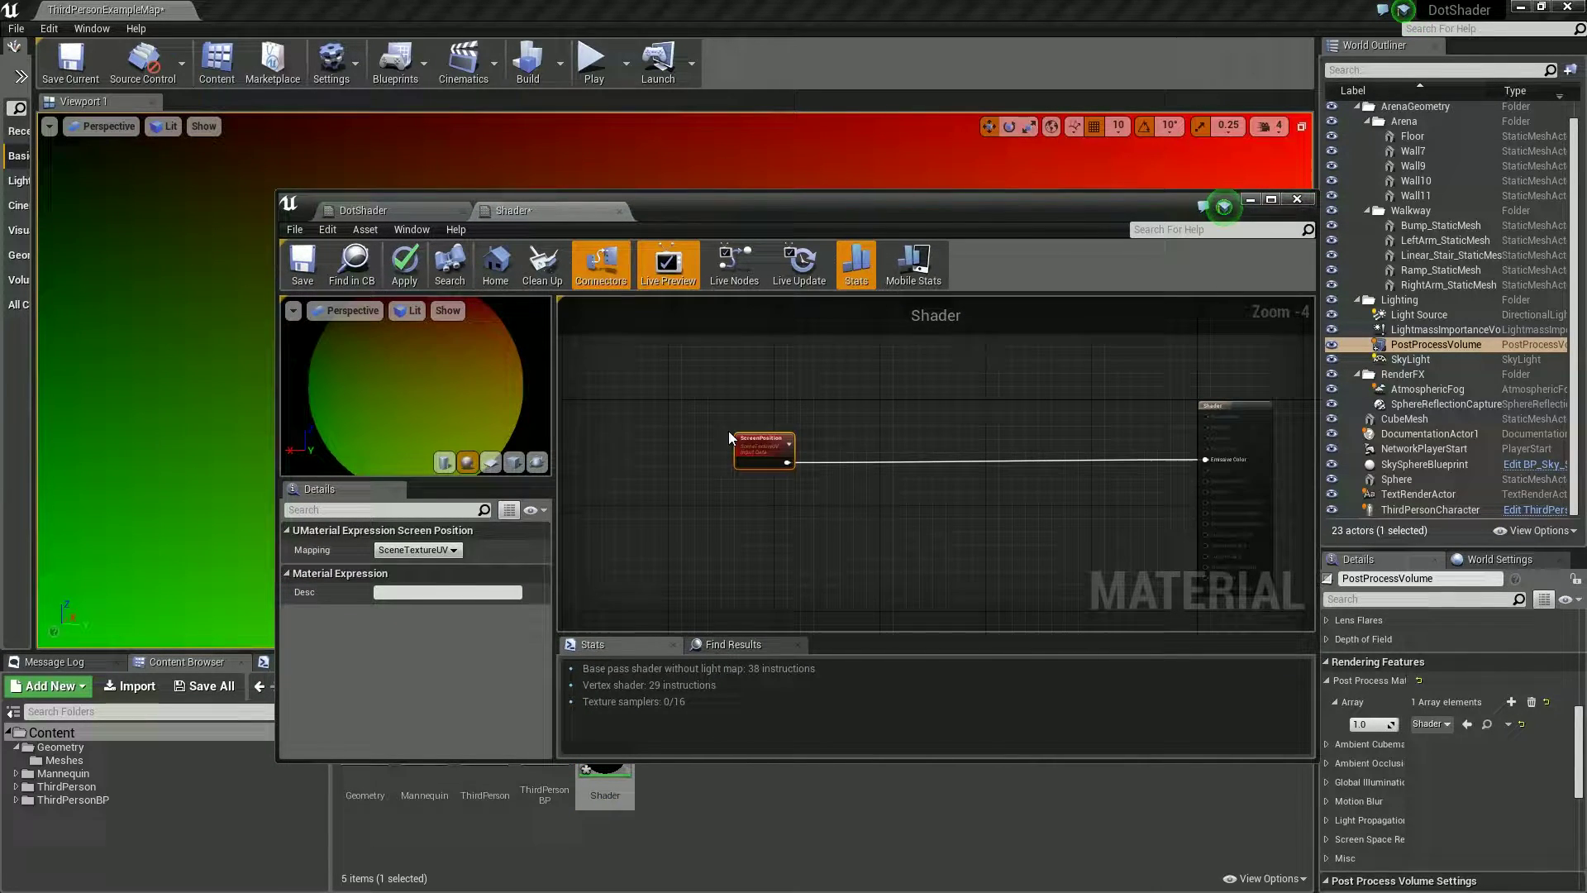
{"action": "left_click_drag", "start_coordinate": [767, 445], "coordinate": [590, 447]}
{"action": "right_click_drag", "start_coordinate": [744, 382], "coordinate": [892, 412]}
{"action": "scroll", "coordinate": [836, 438], "scroll_direction": "up", "scroll_amount": 1}
{"action": "right_click_drag", "start_coordinate": [786, 454], "coordinate": [712, 427]}
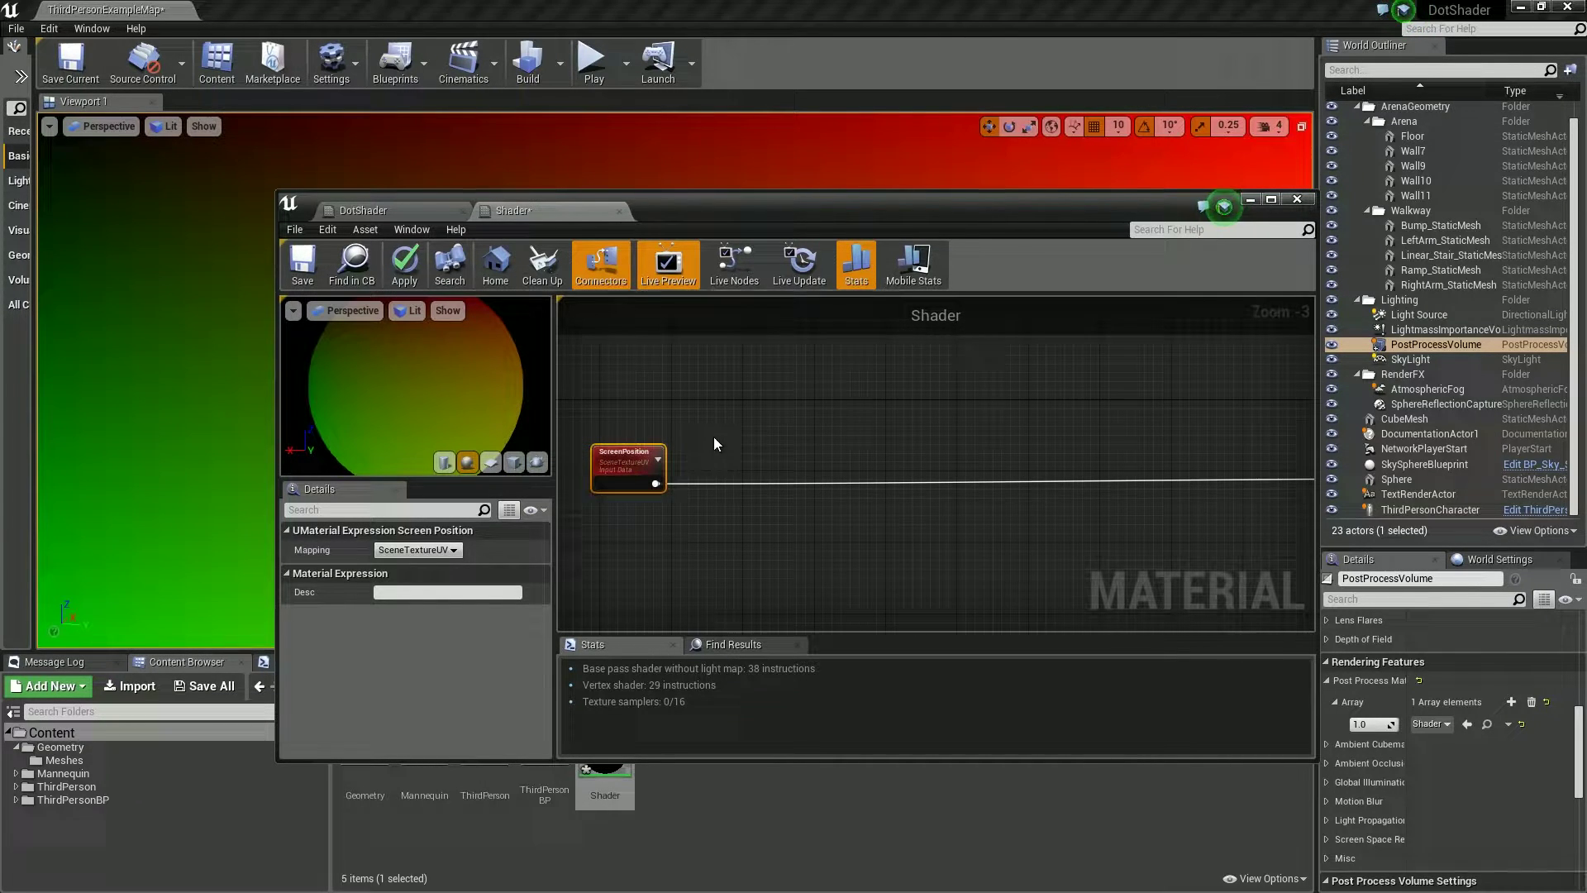
- Add a Multiply node fed by the ScreenPosition output and set its Const B to 10
{"action": "left_click_drag", "start_coordinate": [655, 483], "coordinate": [765, 473]}
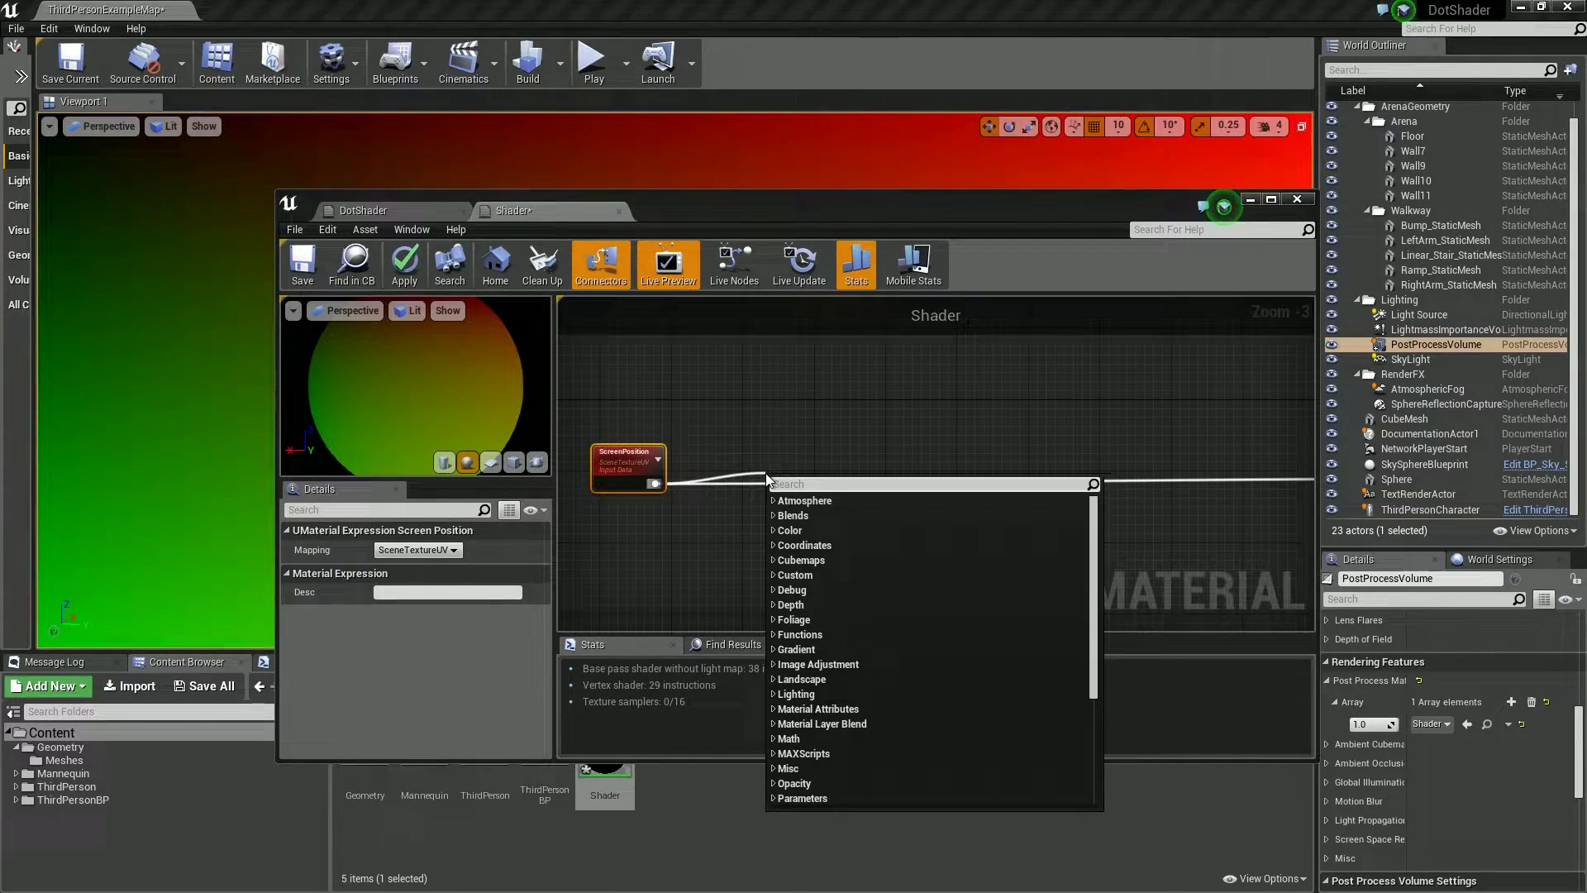
{"action": "type", "text": "multiply"}
{"action": "key", "text": "Return"}
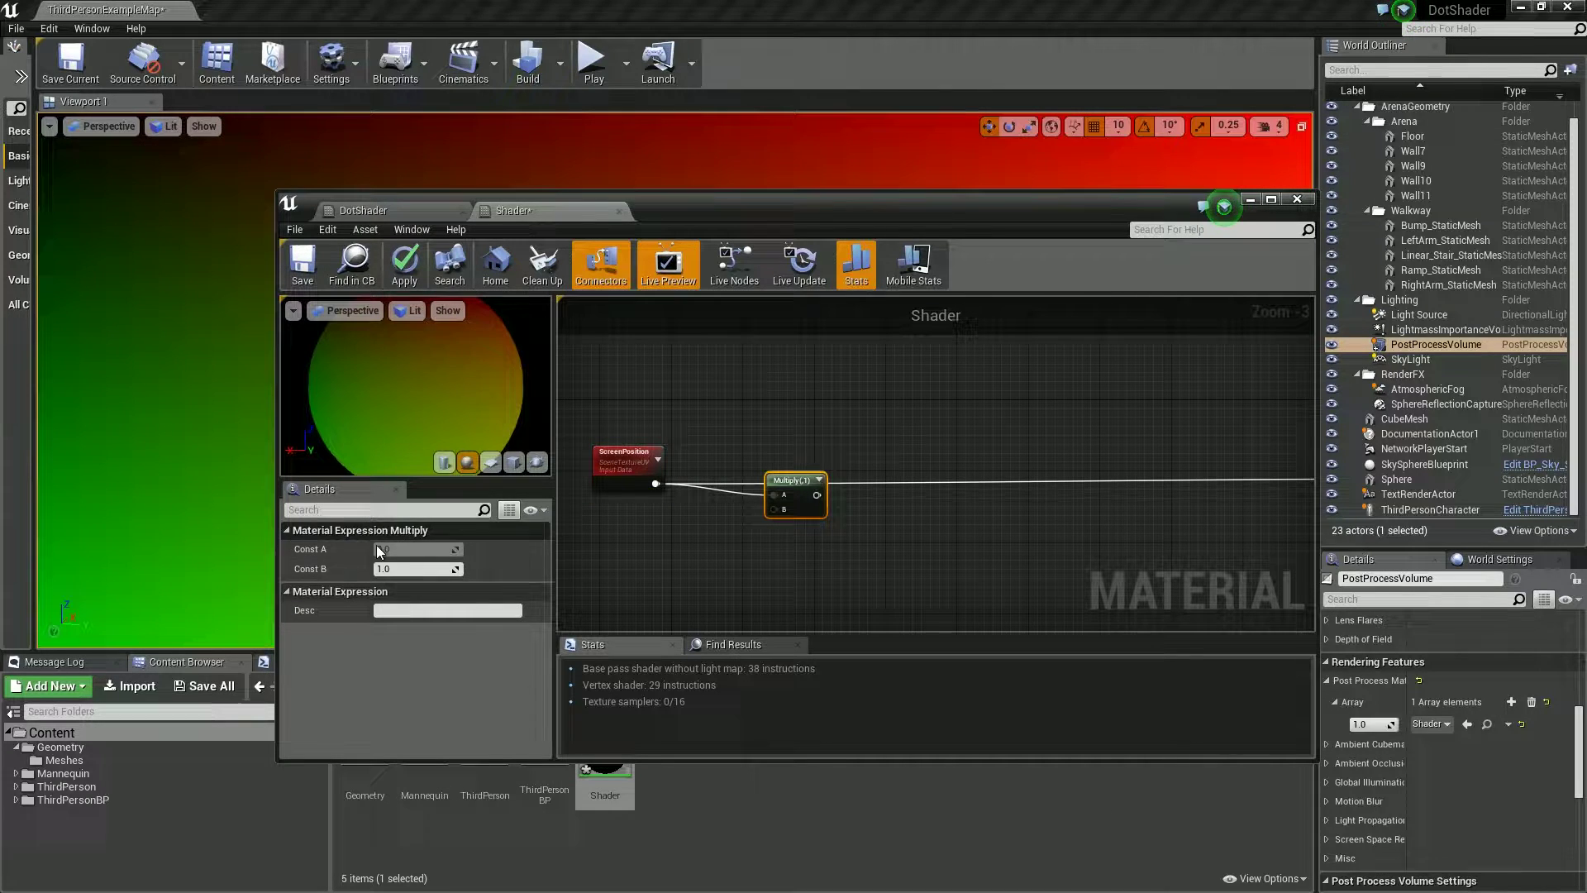
{"action": "left_click", "coordinate": [415, 569]}
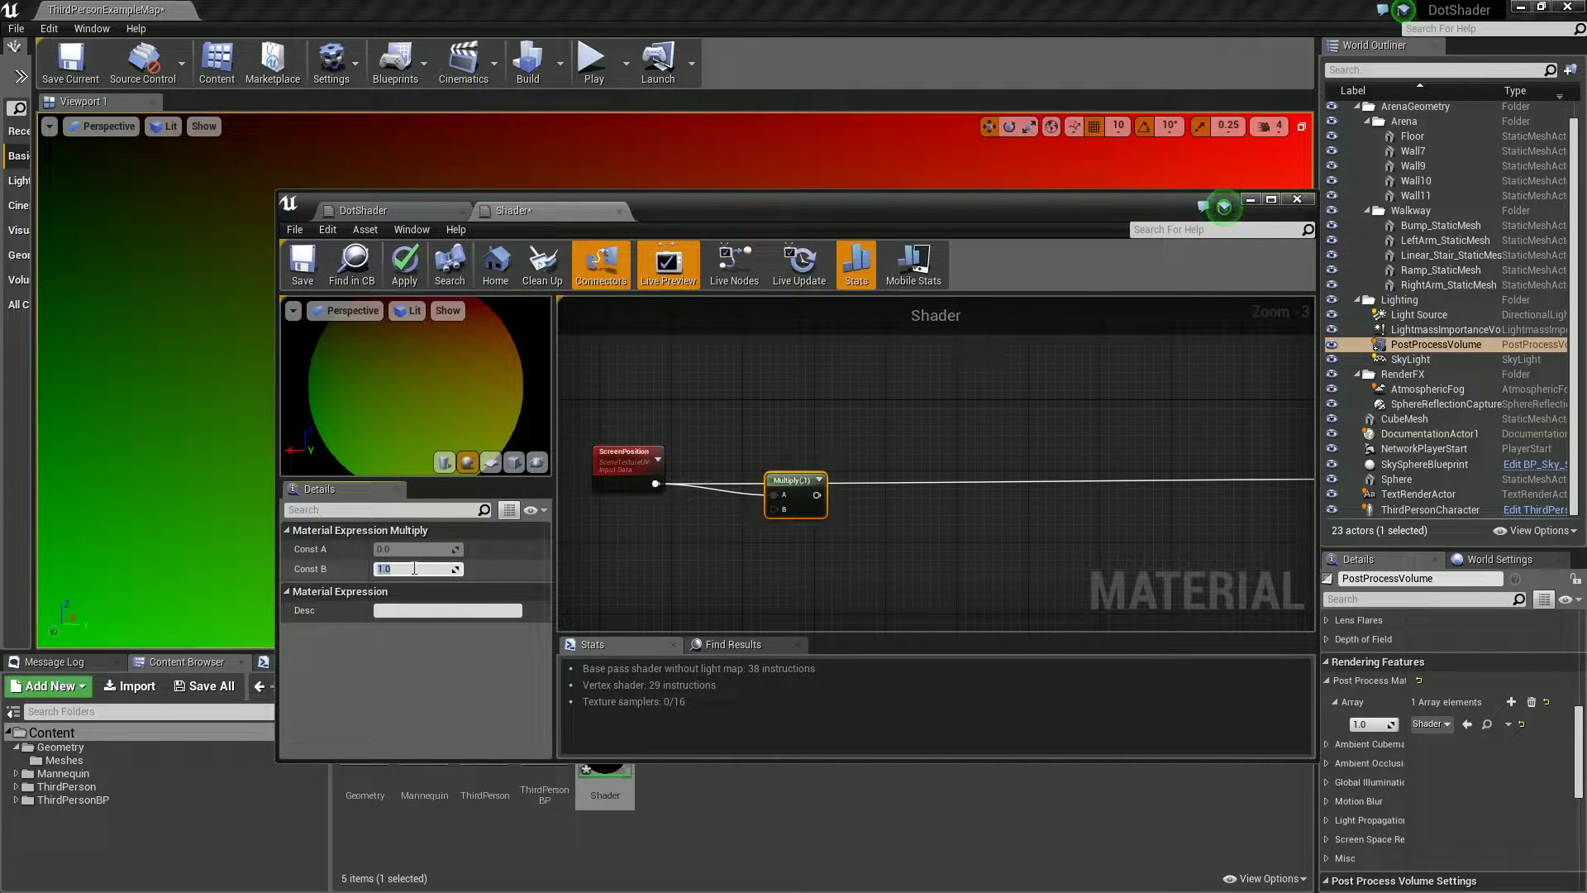
{"action": "type", "text": "10"}
{"action": "key", "text": "Return"}
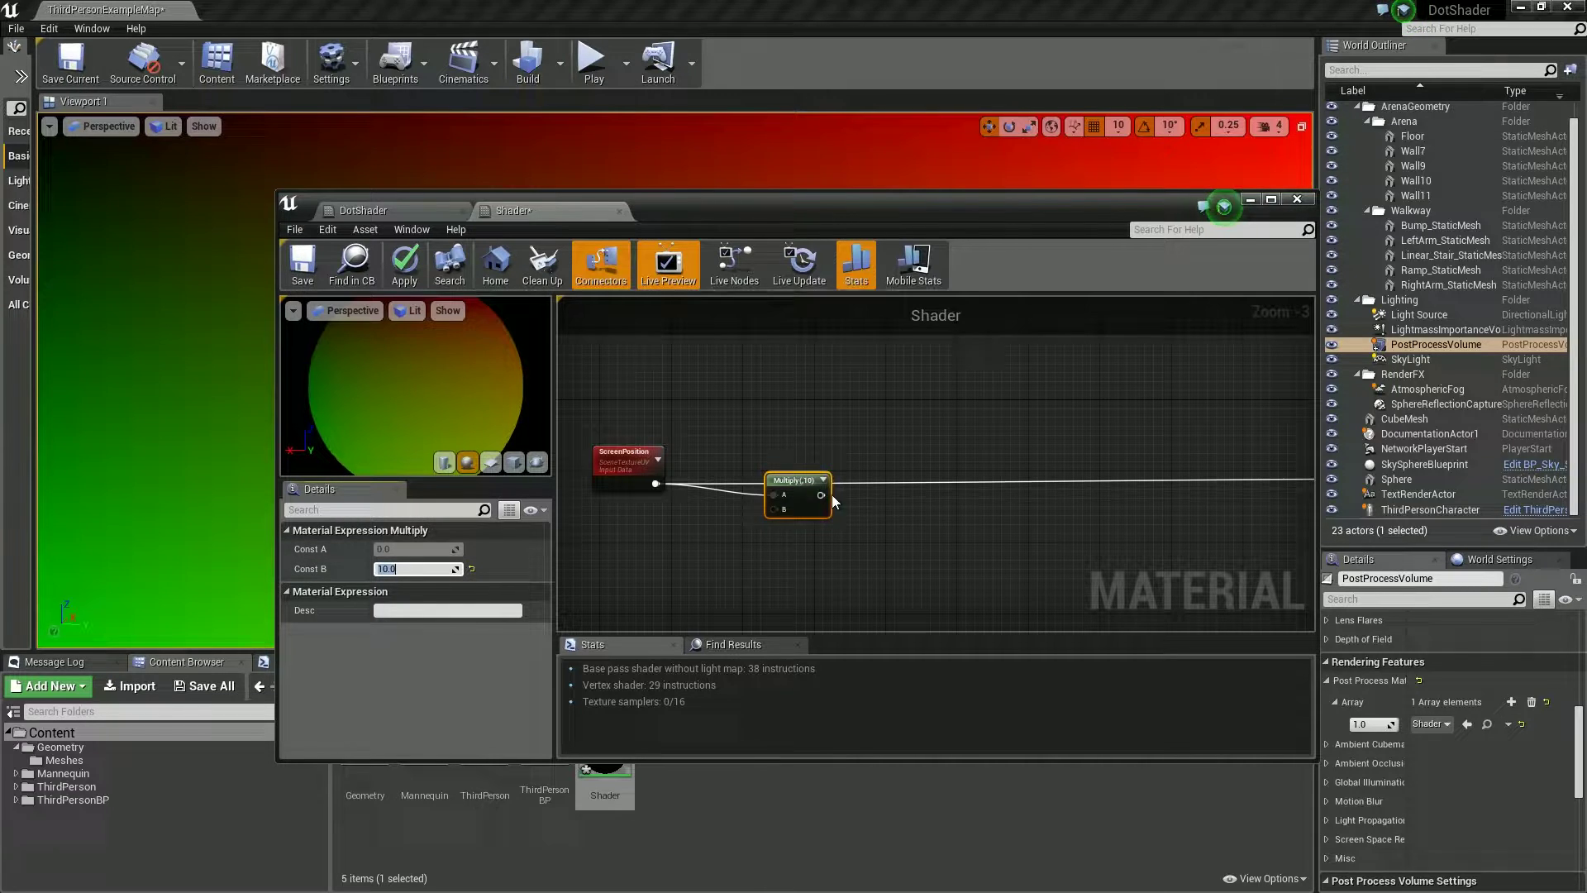
- Add a Frac node fed by the Multiply node's output
{"action": "left_click_drag", "start_coordinate": [818, 501], "coordinate": [919, 503]}
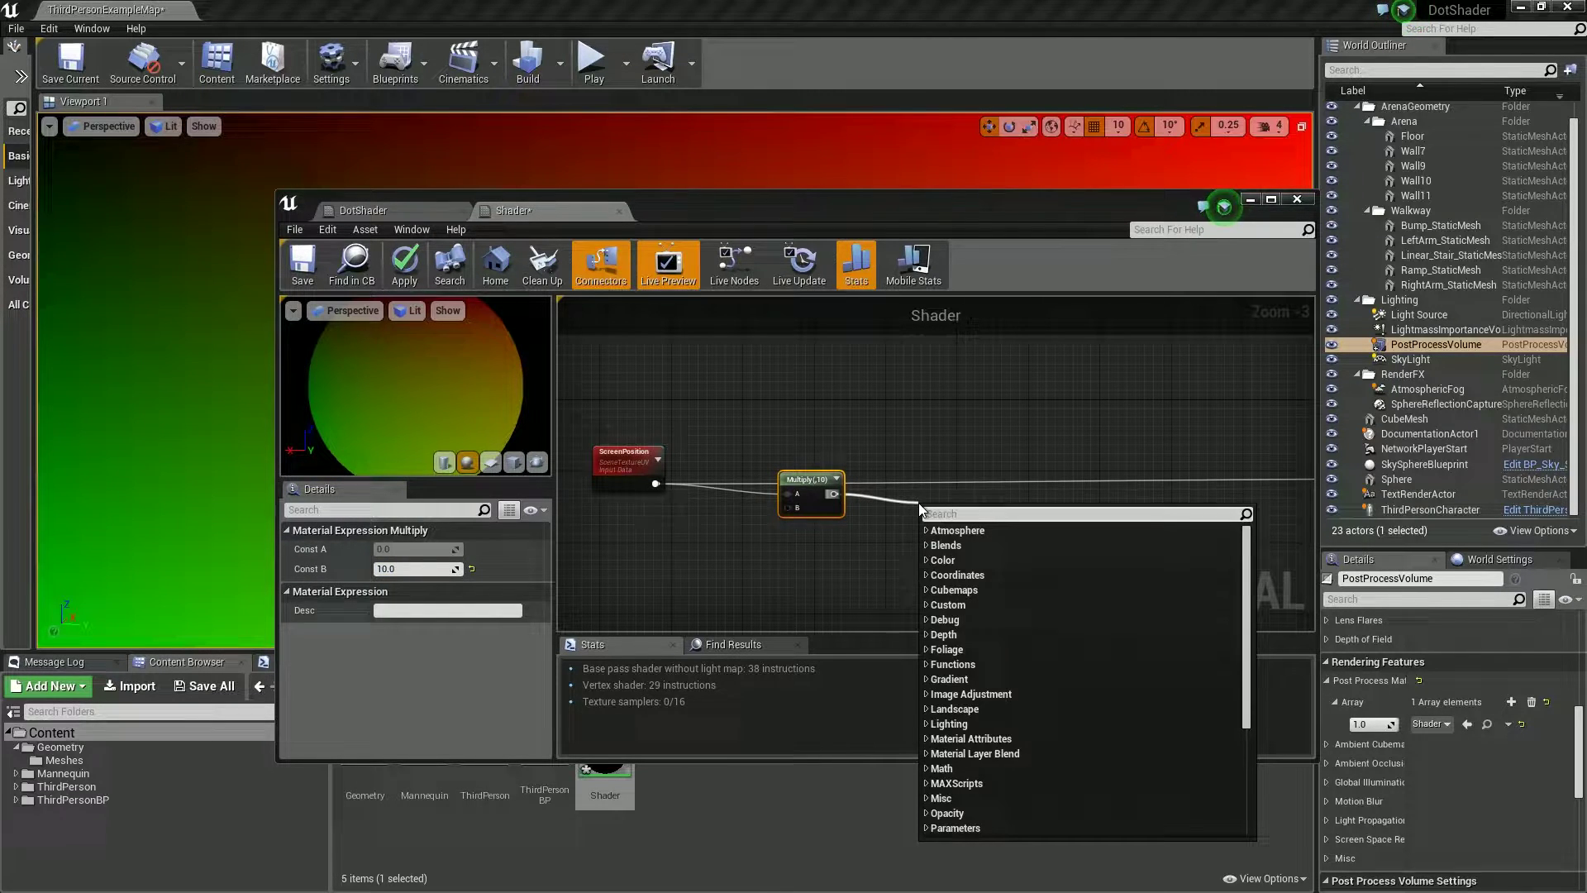
{"action": "type", "text": "frac"}
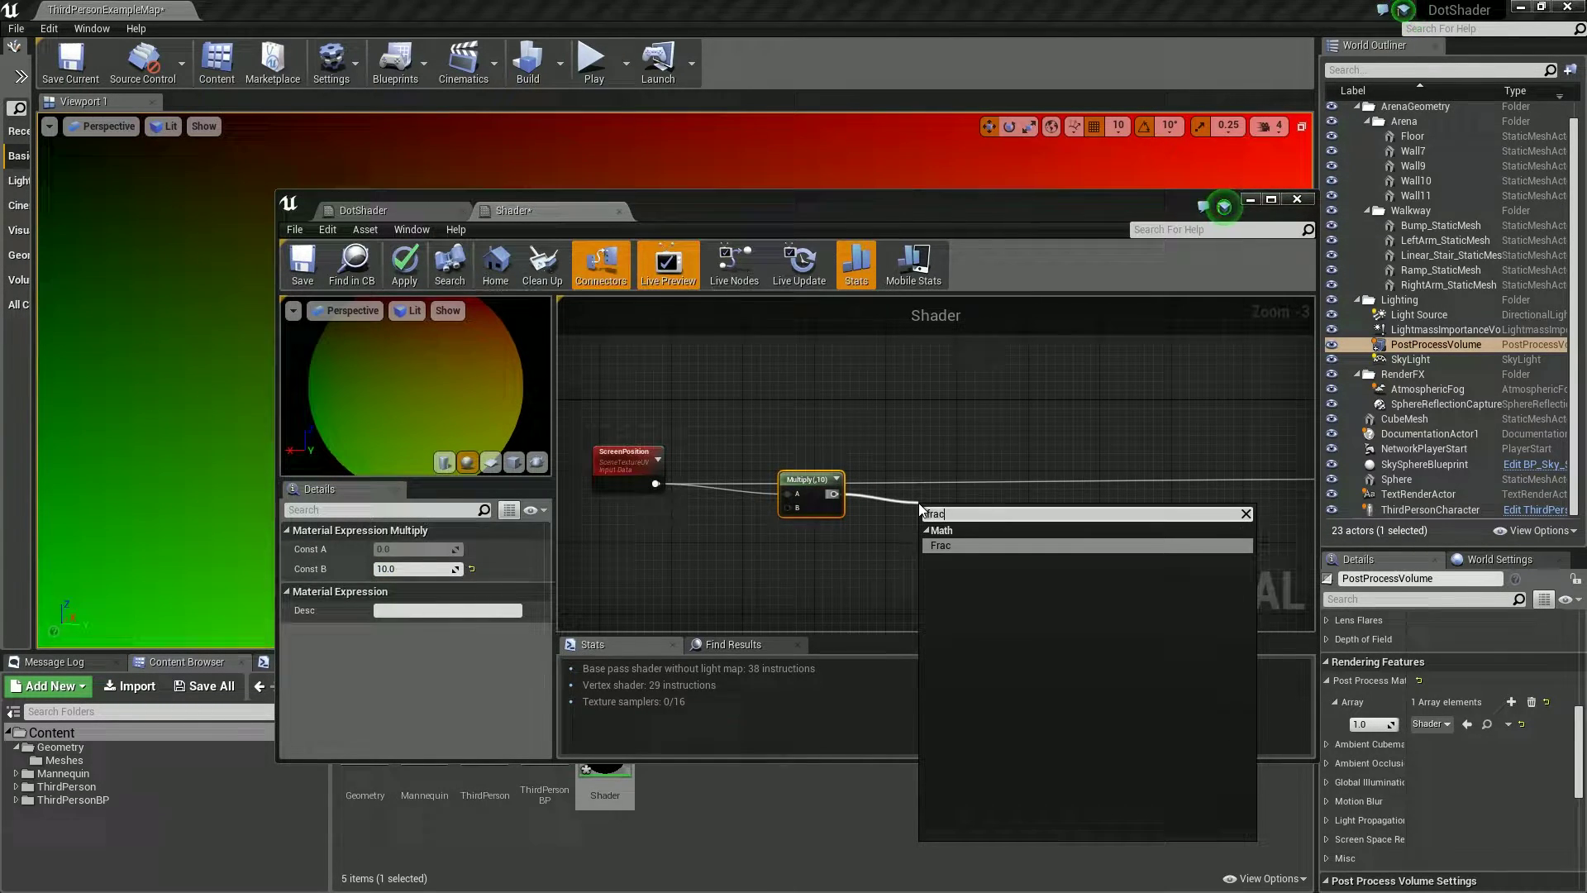
{"action": "key", "text": "Return"}
- Connect the Frac output to Emissive Color, apply the material and move the editor window clear of the level viewport
{"action": "right_click_drag", "start_coordinate": [987, 517], "coordinate": [734, 514]}
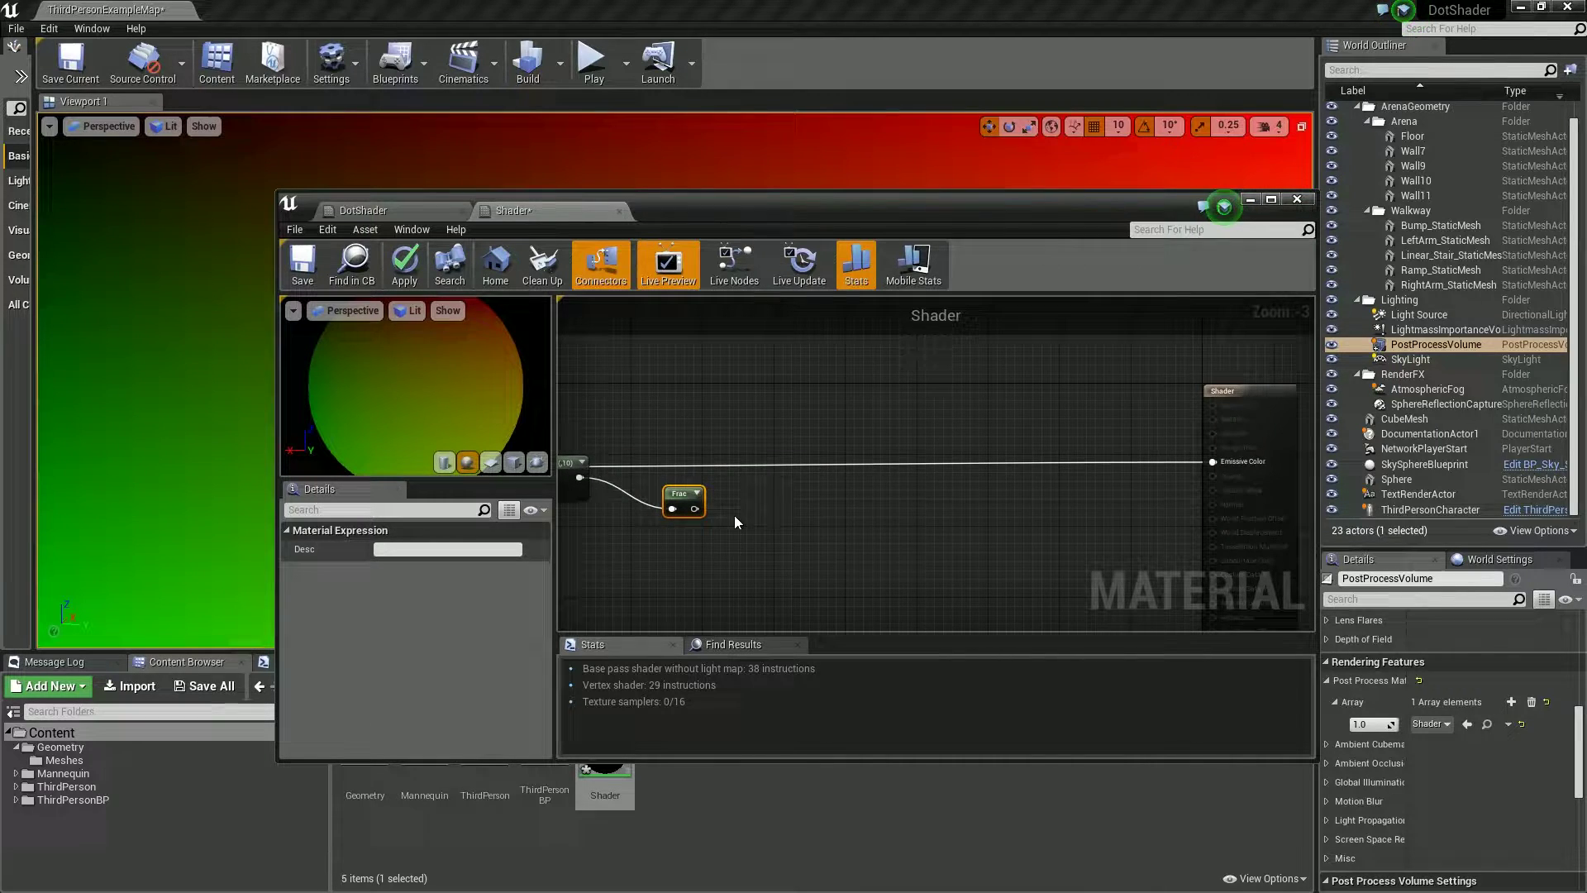
{"action": "left_click_drag", "start_coordinate": [694, 509], "coordinate": [1218, 460]}
{"action": "left_click", "coordinate": [404, 263]}
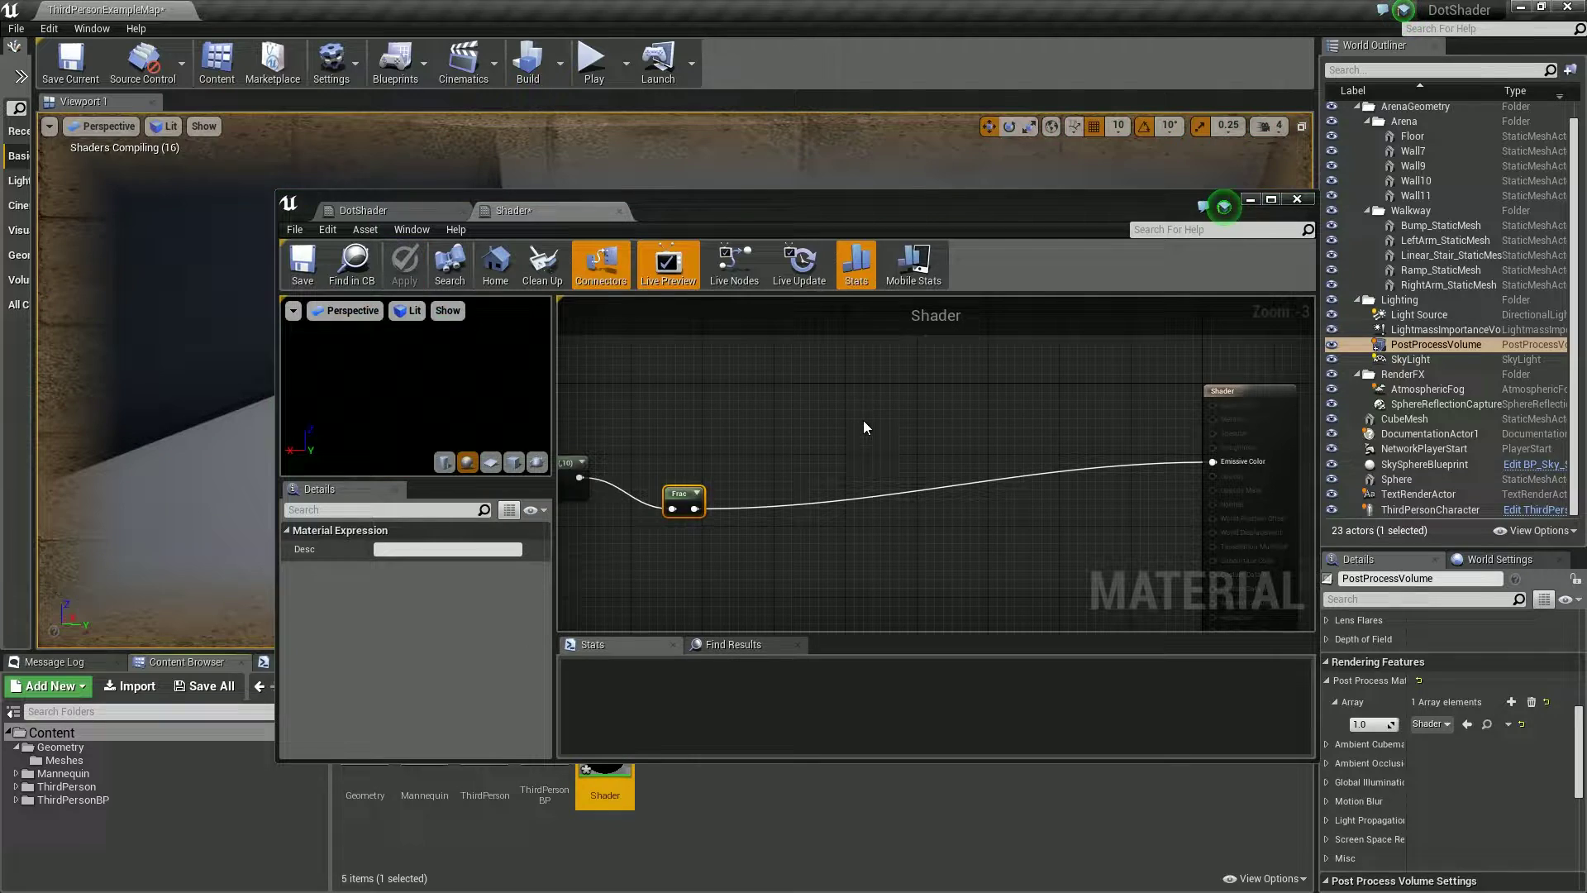
{"action": "left_click_drag", "start_coordinate": [750, 205], "coordinate": [727, 490]}
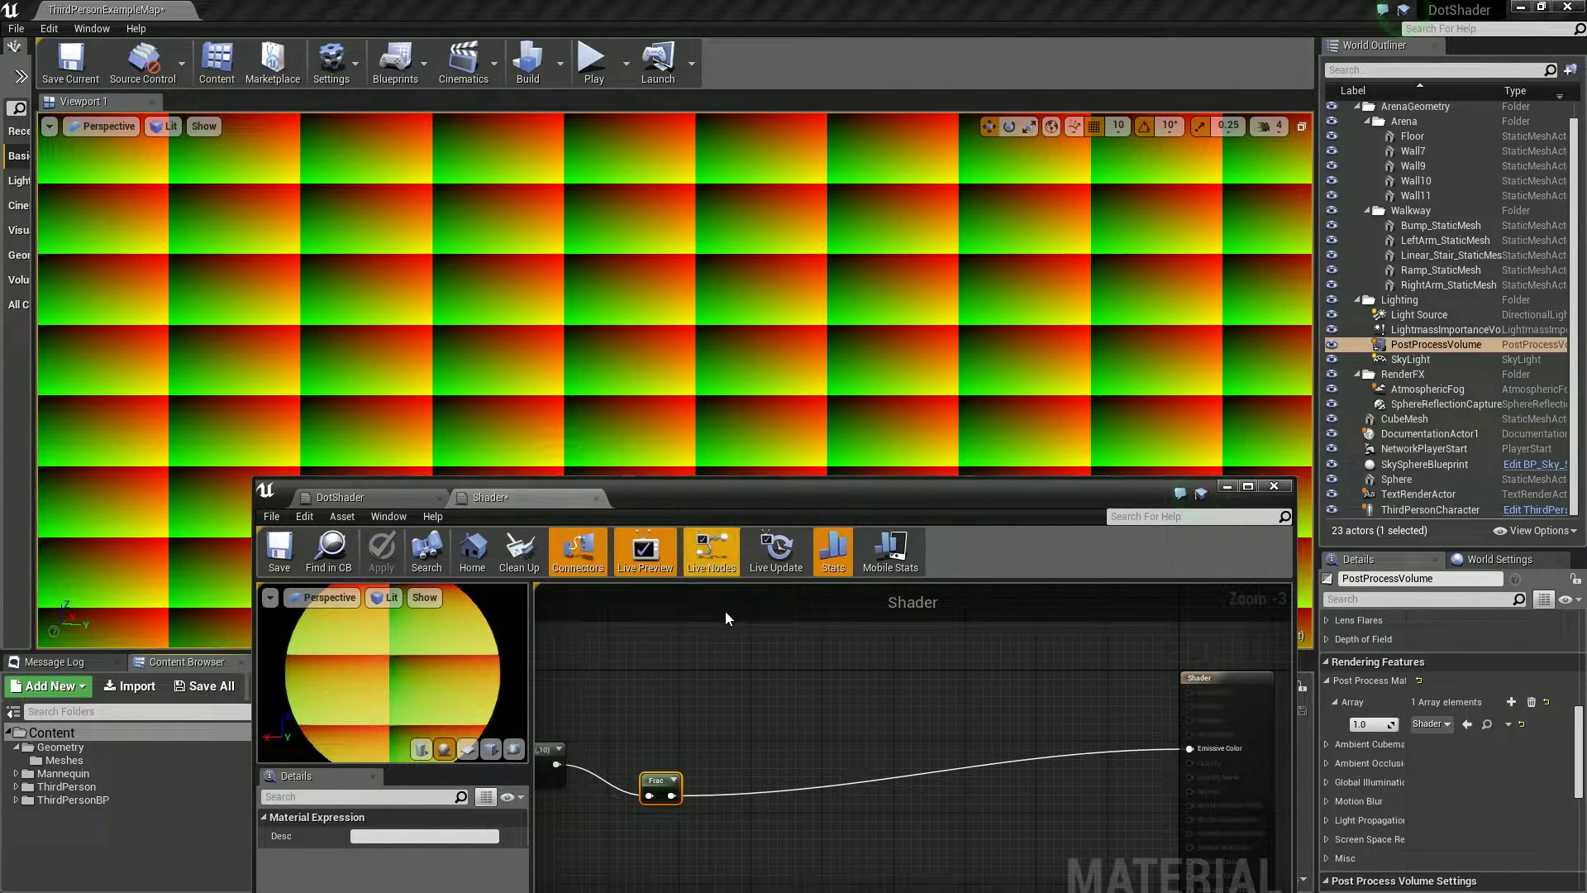
- Add a Constant2Vector node above the Frac node in the Shader graph
{"action": "right_click_drag", "start_coordinate": [707, 716], "coordinate": [826, 690]}
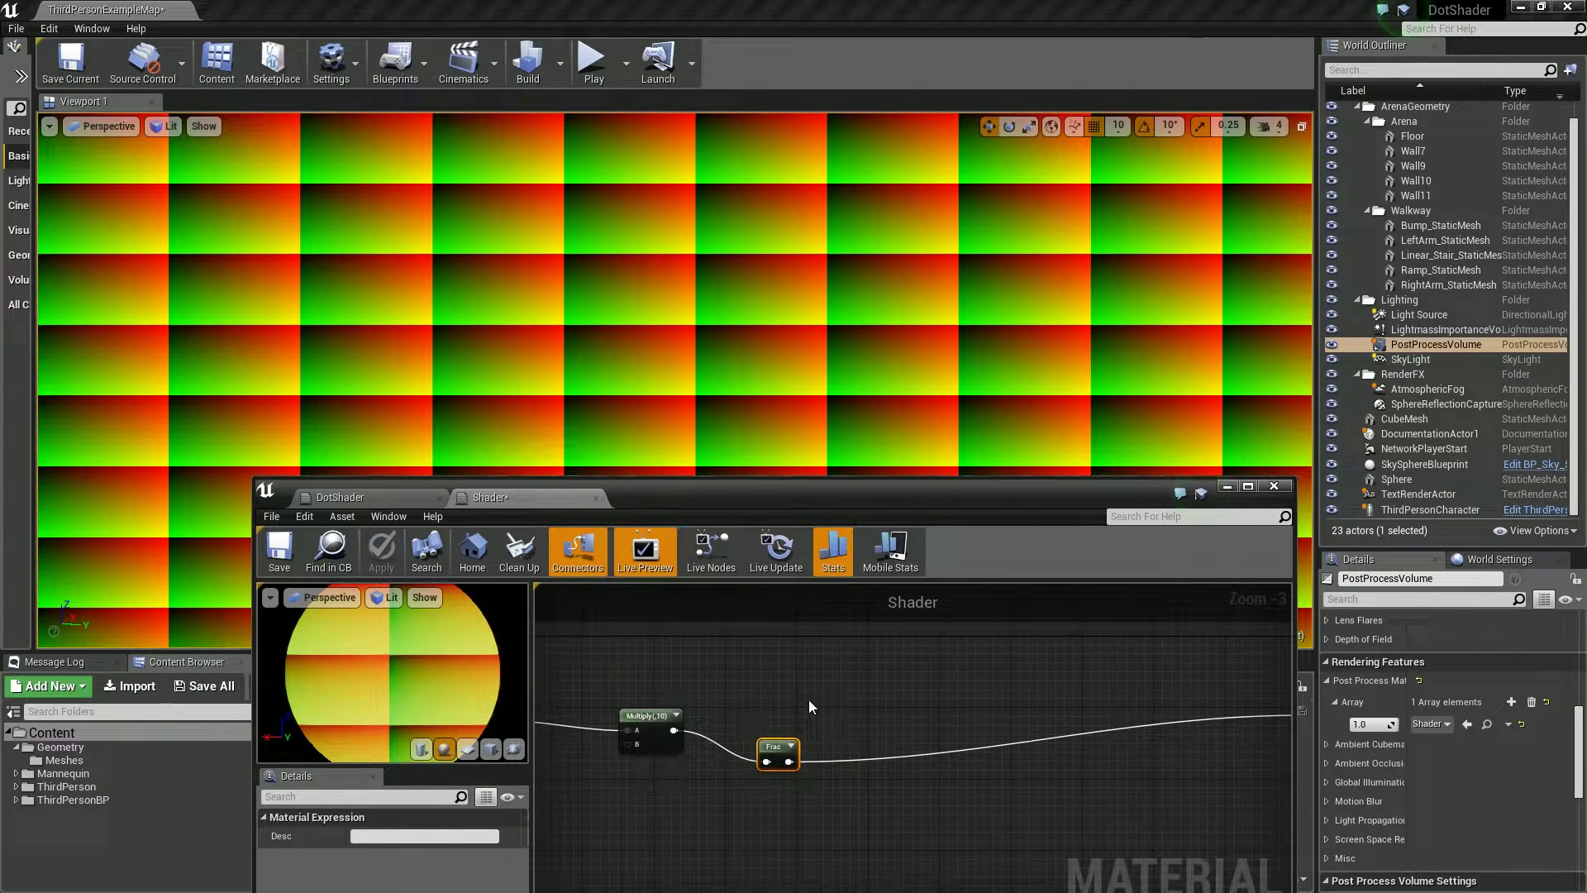
{"action": "right_click_drag", "start_coordinate": [790, 614], "coordinate": [695, 681]}
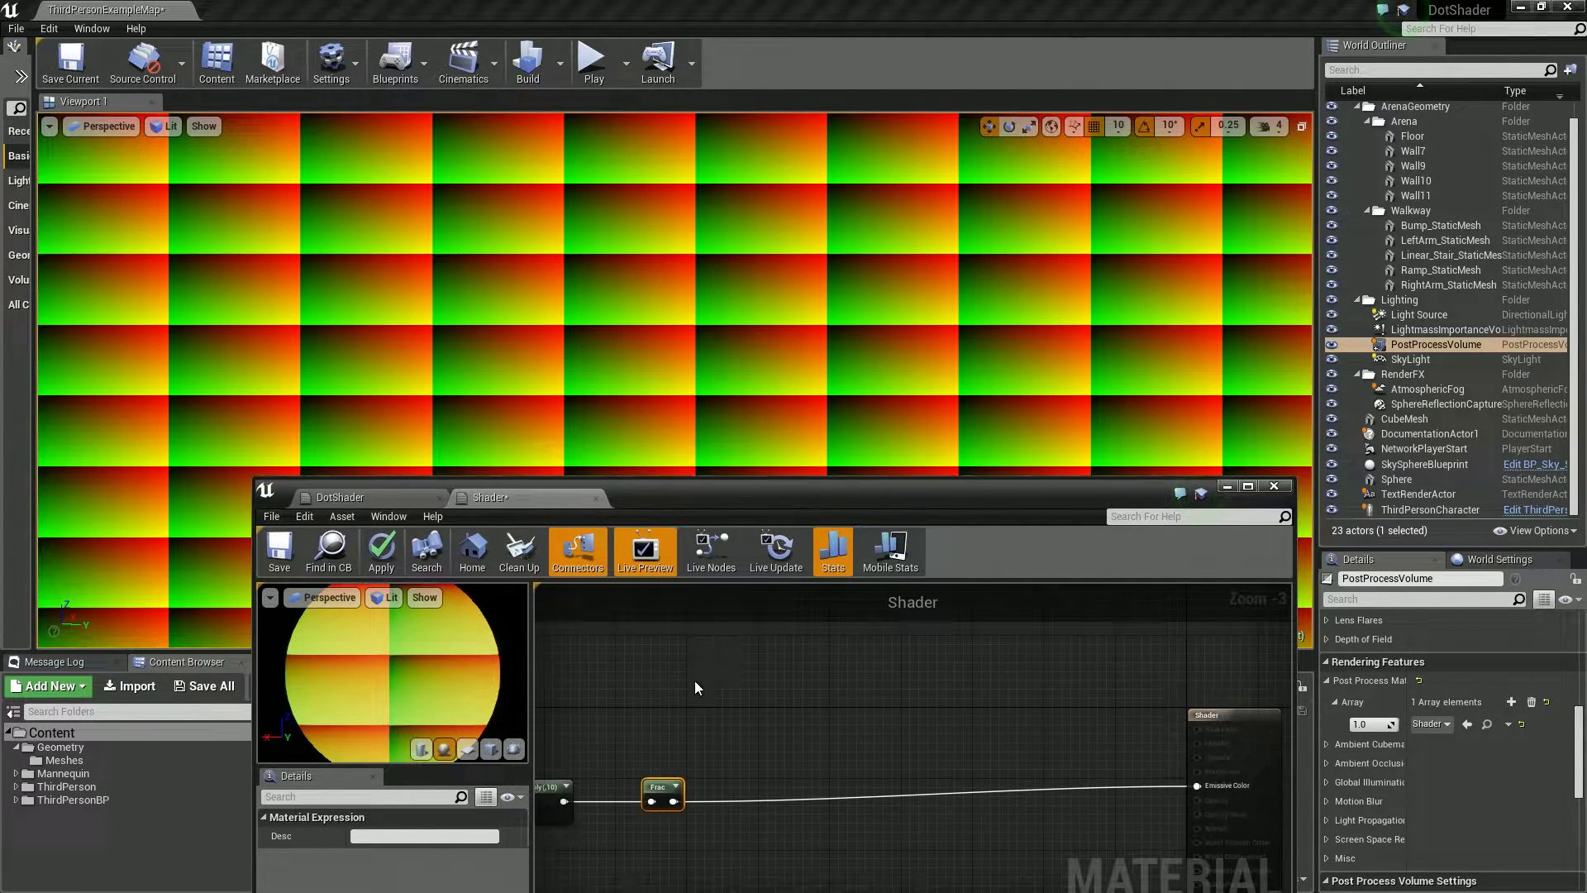
{"action": "right_click", "coordinate": [636, 657]}
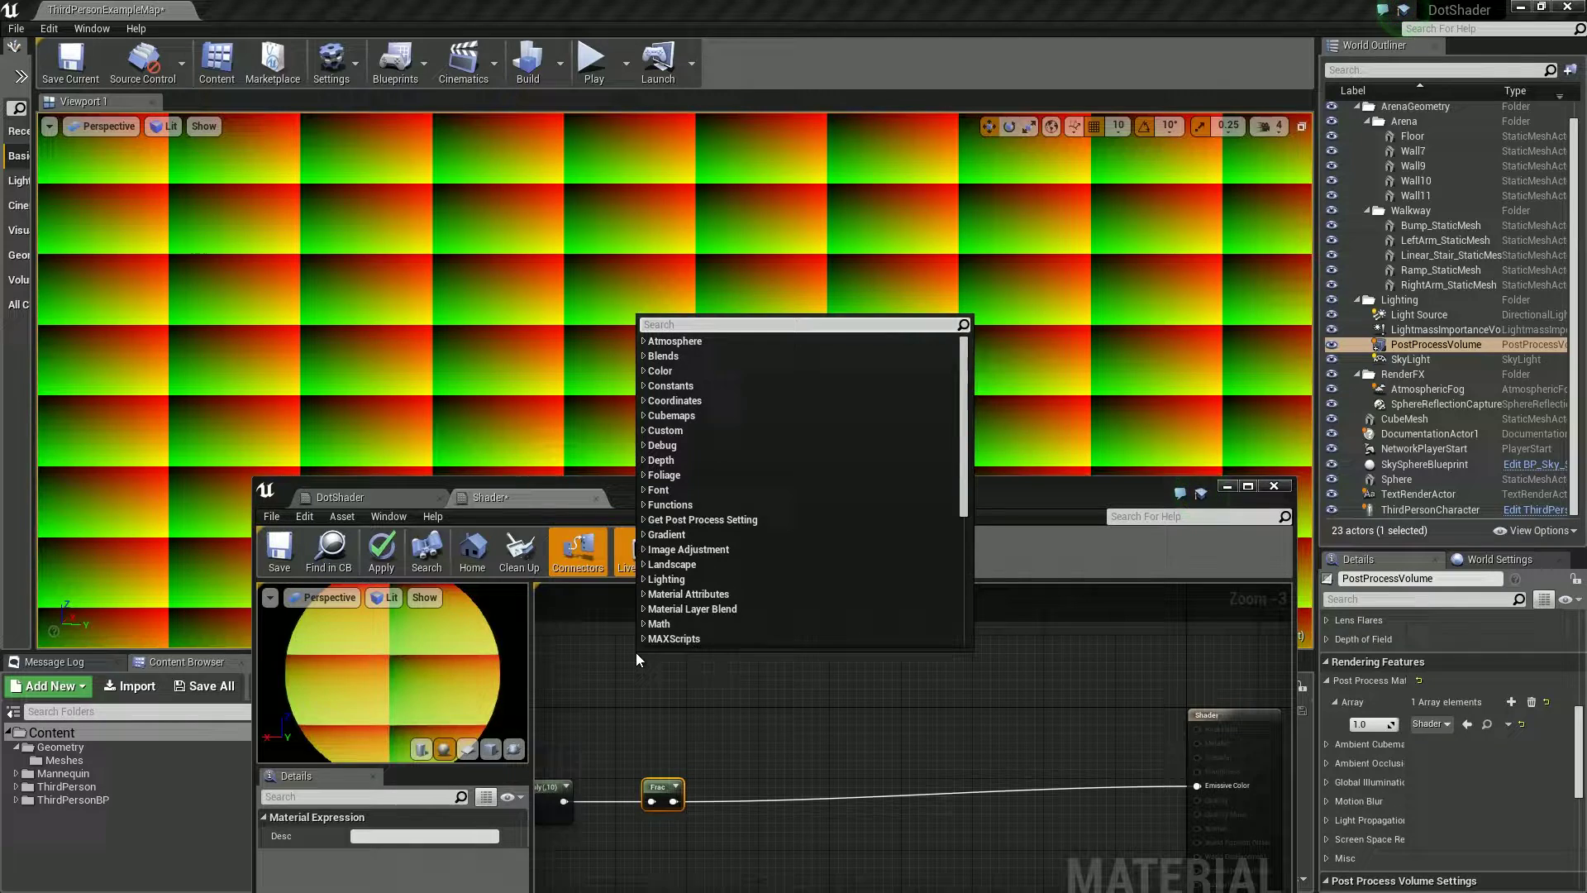
{"action": "type", "text": "const"}
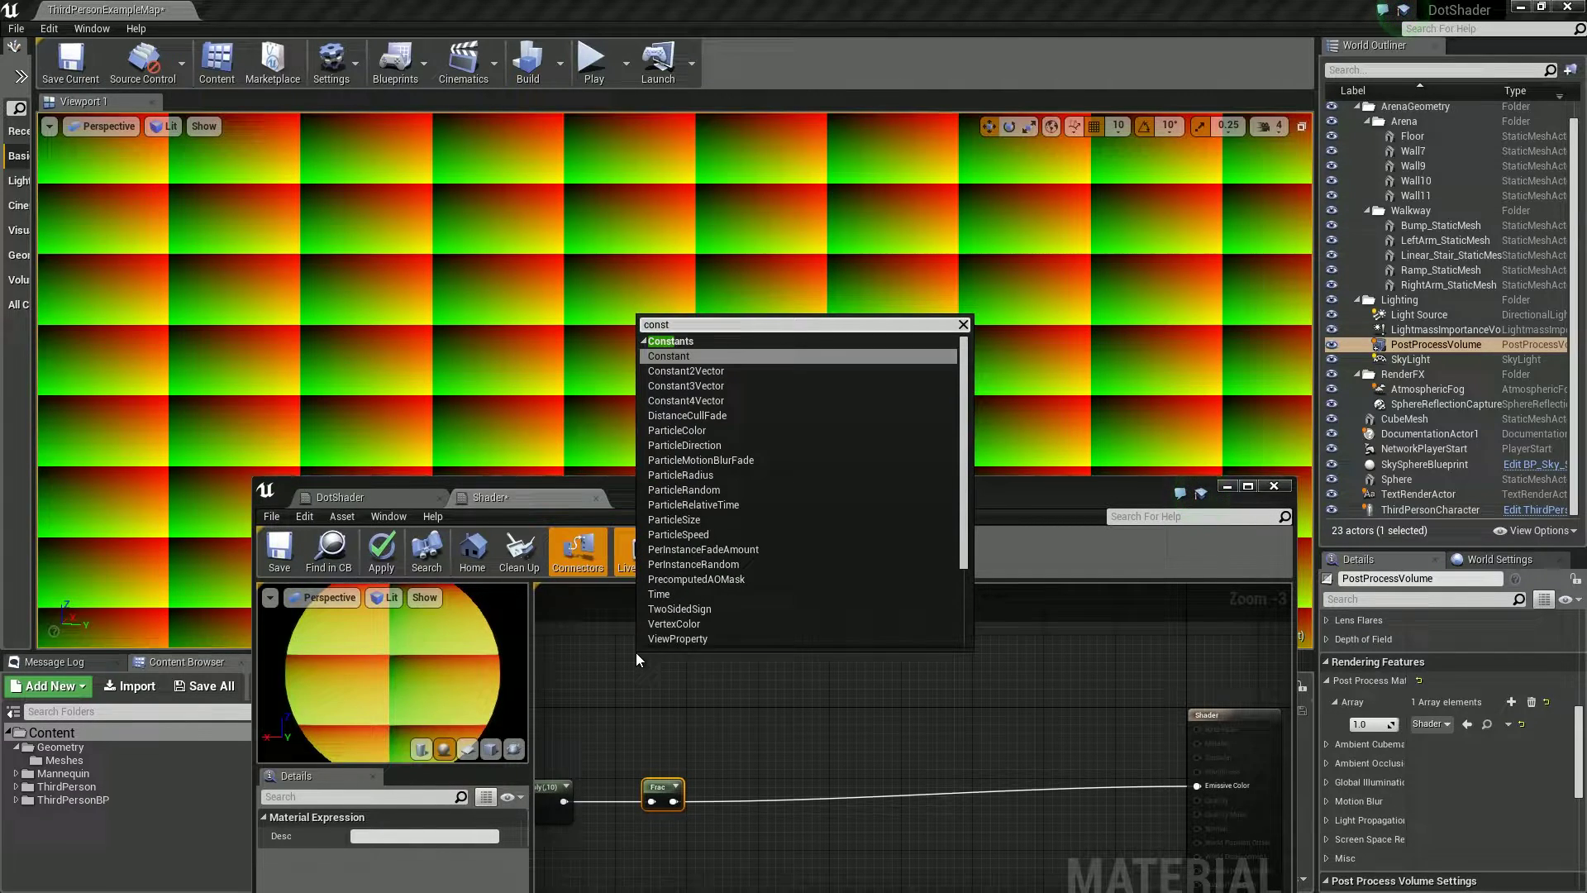
{"action": "key", "text": "Down"}
{"action": "key", "text": "Return"}
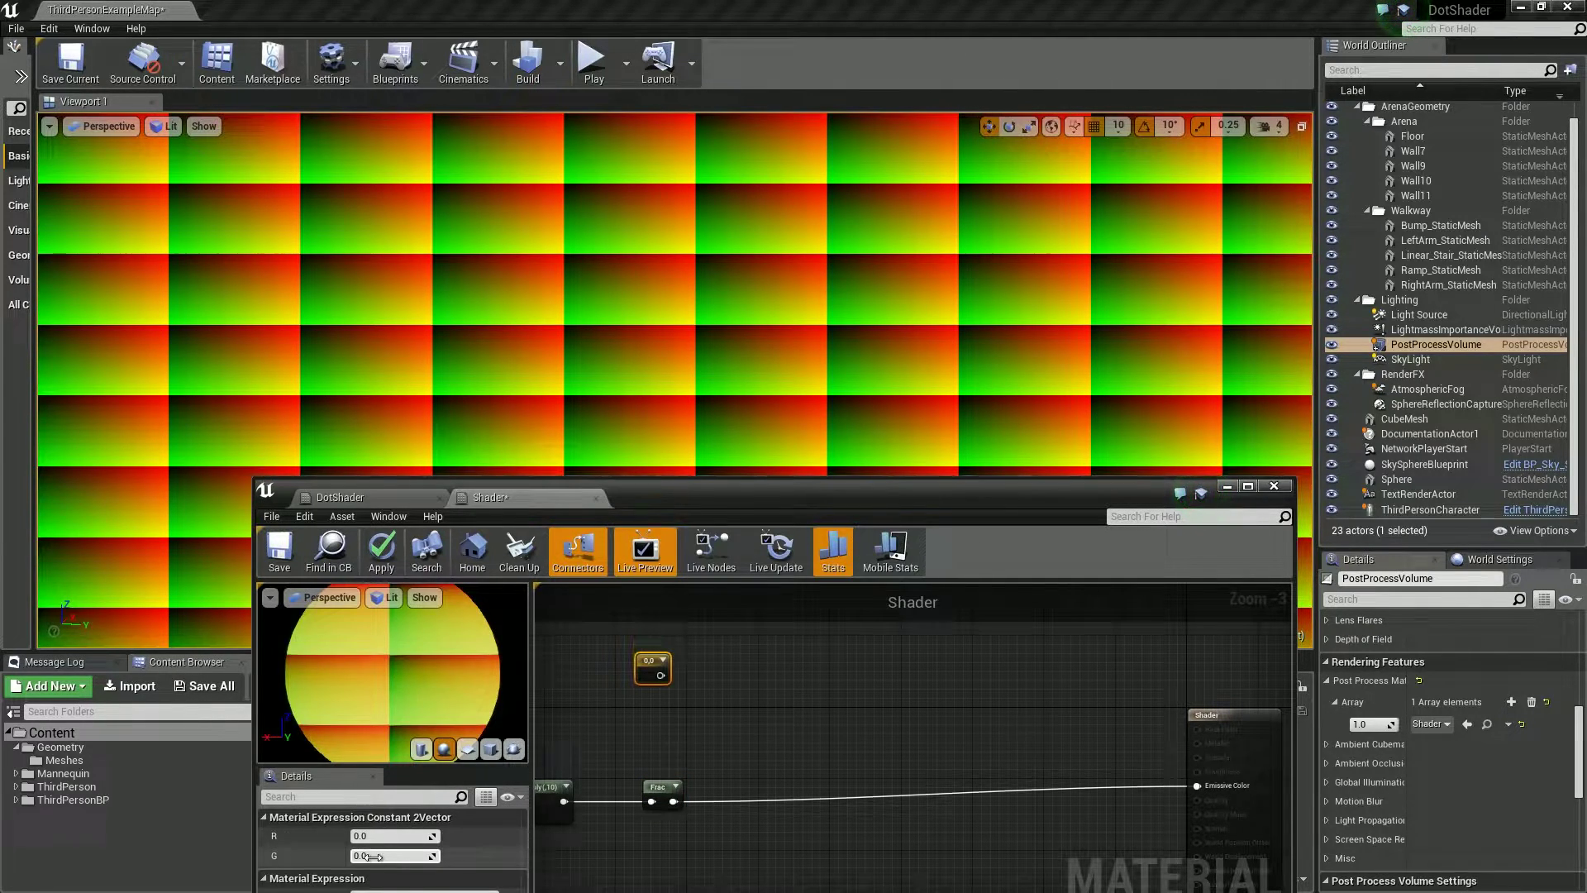
- Maximize the material editor and set the Constant2Vector node's R and G values to 0.5
{"action": "left_click_drag", "start_coordinate": [681, 503], "coordinate": [681, 392]}
{"action": "double_click", "coordinate": [681, 391]}
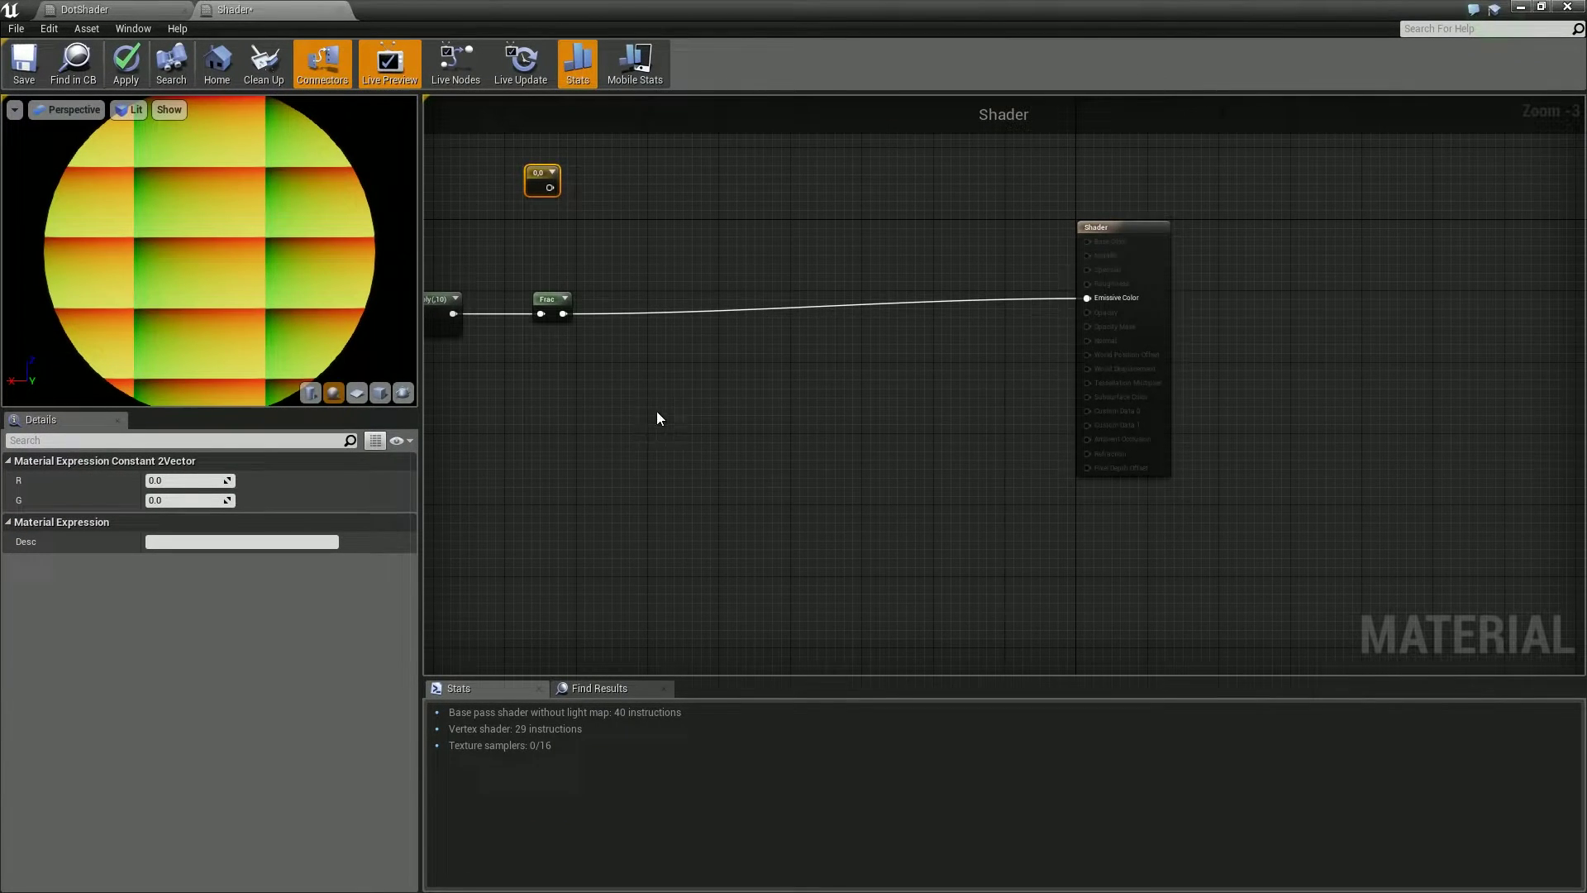
{"action": "scroll", "coordinate": [874, 529], "scroll_direction": "up", "scroll_amount": 3}
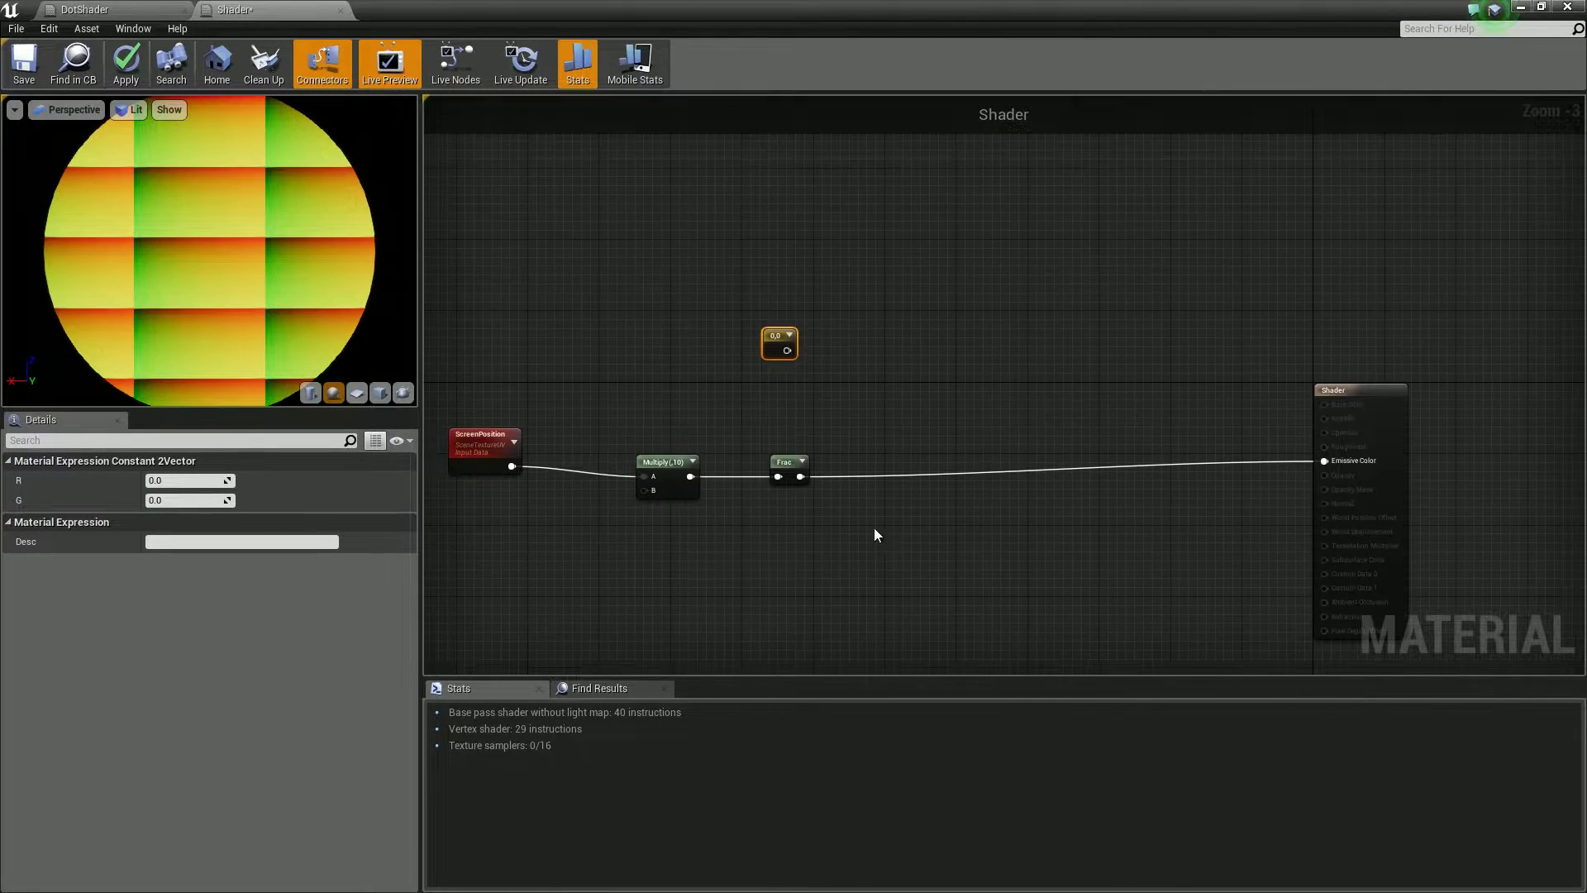
{"action": "left_click", "coordinate": [191, 480]}
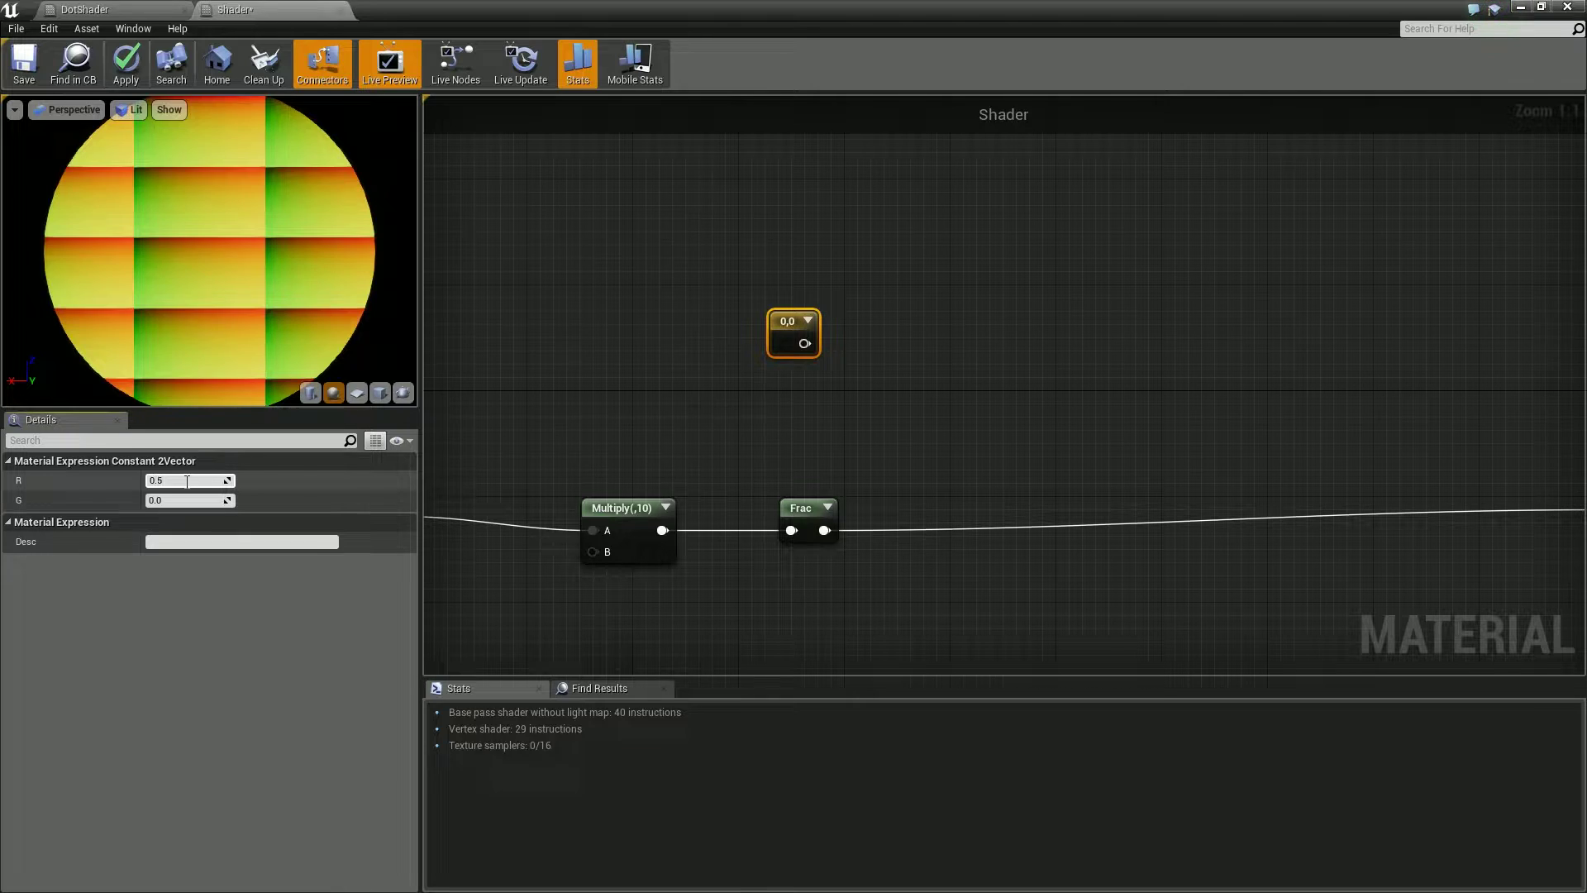
{"action": "key", "text": "Tab"}
{"action": "type", "text": "0.5"}
{"action": "key", "text": "Return"}
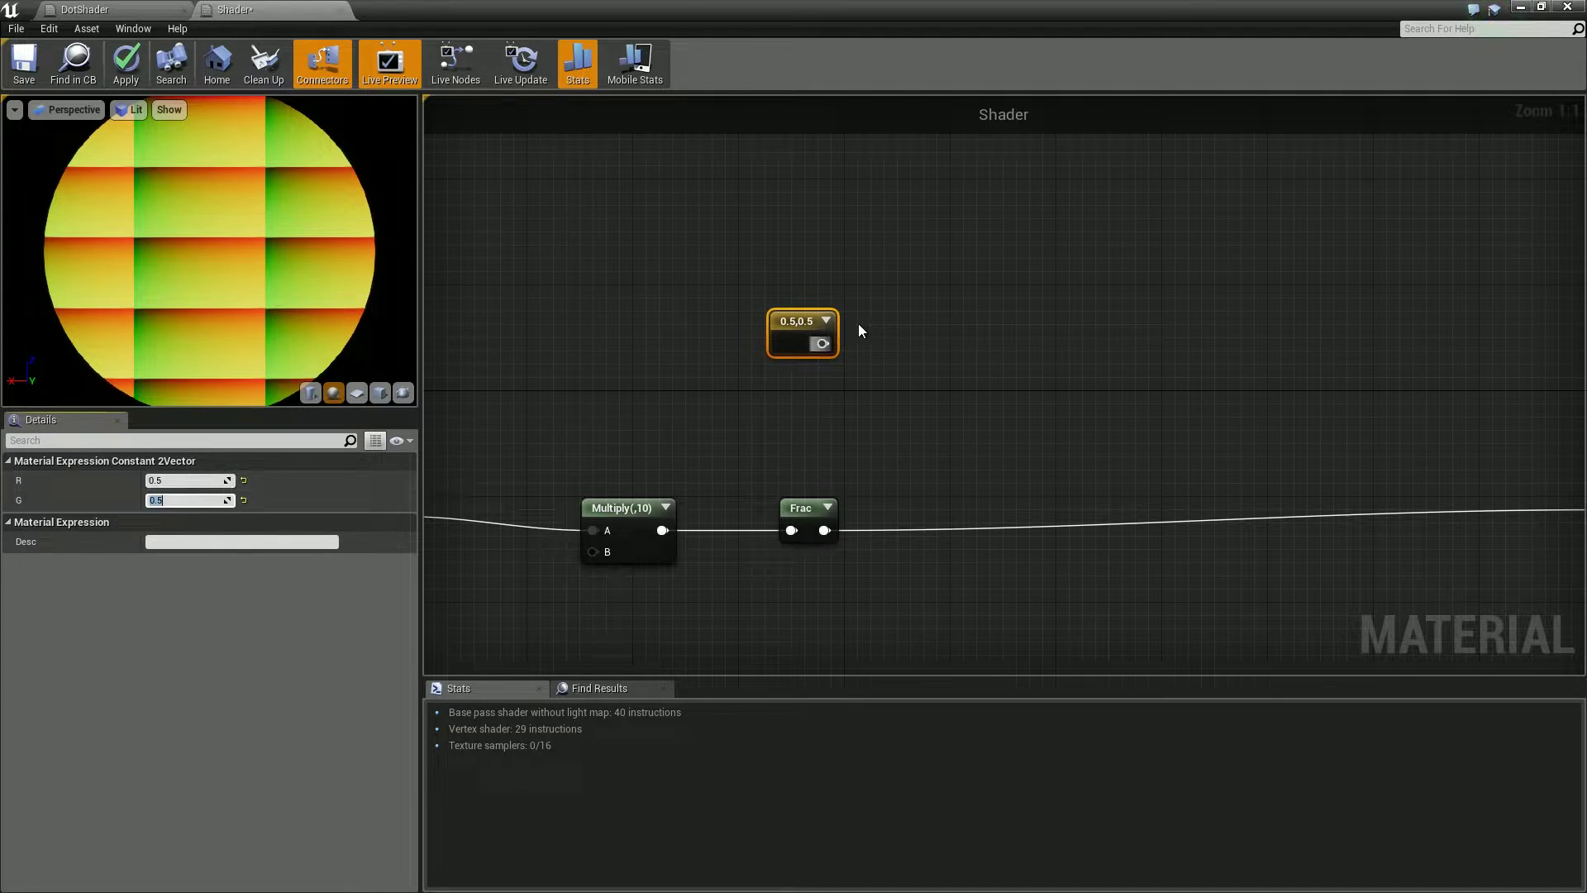
- Add a Subtract node with the 0.5,0.5 vector feeding input A and the Frac output feeding input B
{"action": "left_click_drag", "start_coordinate": [821, 344], "coordinate": [936, 391]}
{"action": "type", "text": "subtract"}
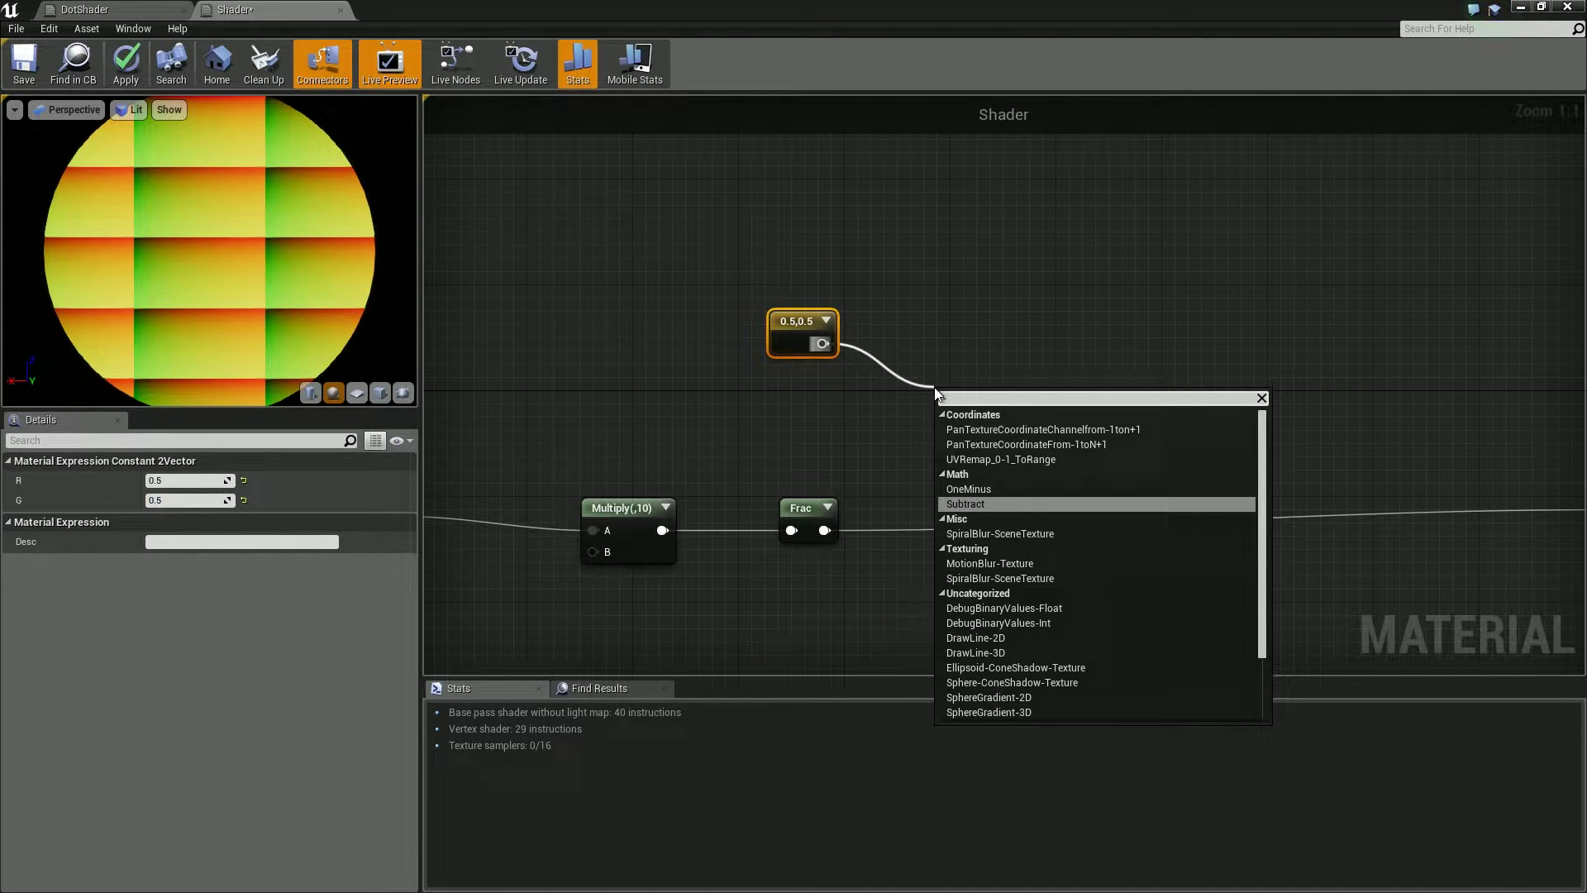
{"action": "key", "text": "Return"}
{"action": "left_click_drag", "start_coordinate": [822, 531], "coordinate": [945, 444]}
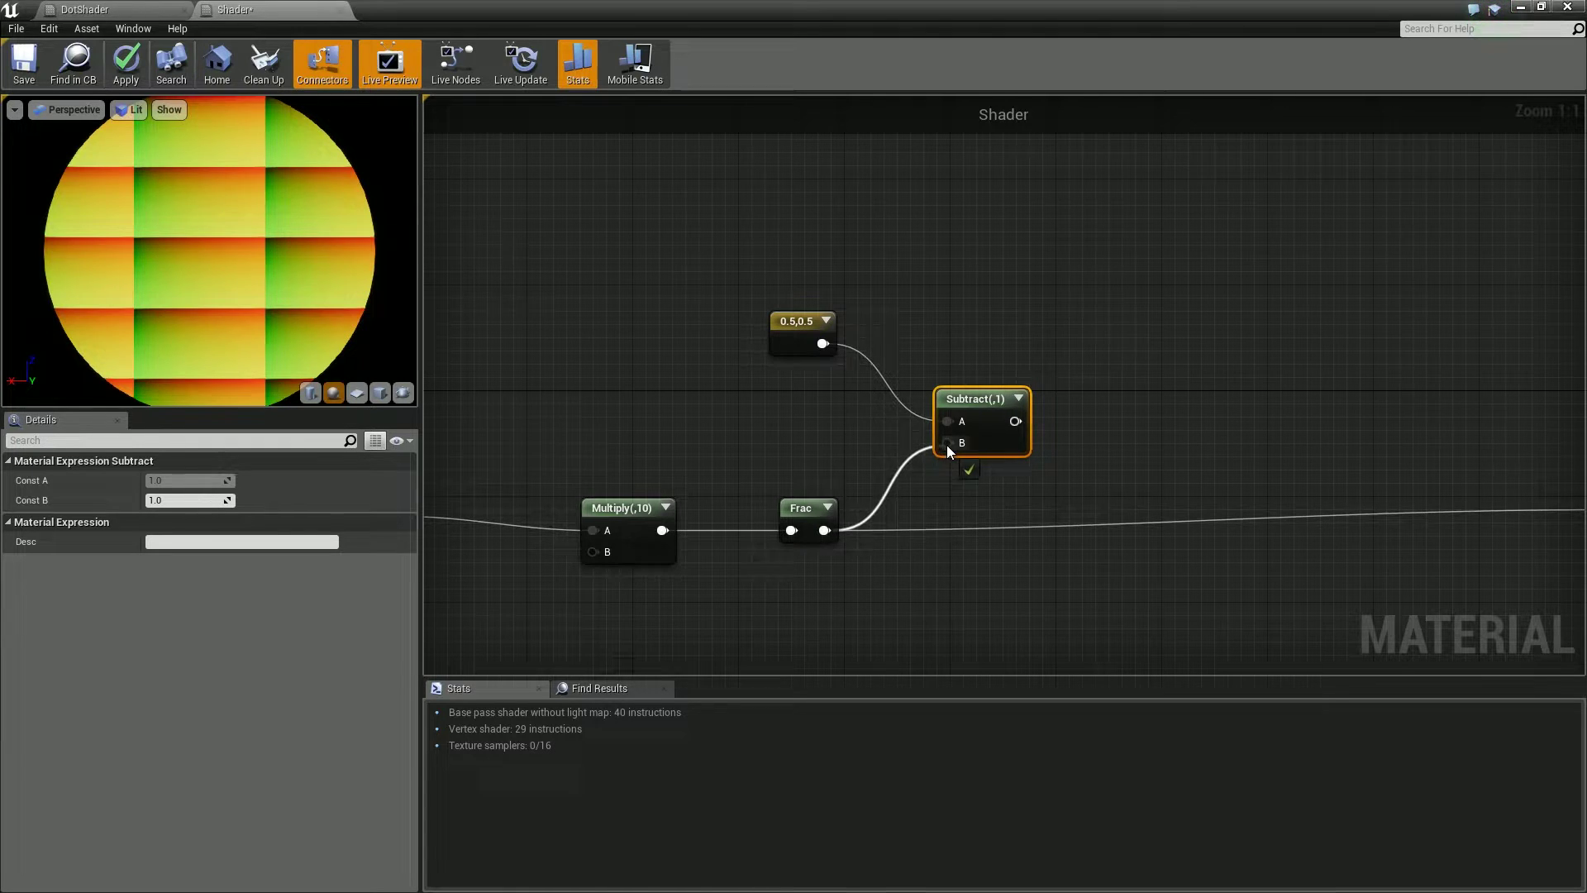
- Add a VectorLength node with the Subtract output feeding its Vector 2 input
{"action": "scroll", "coordinate": [954, 513], "scroll_direction": "down", "scroll_amount": 3}
{"action": "right_click_drag", "start_coordinate": [1120, 423], "coordinate": [1020, 425]}
{"action": "right_click", "coordinate": [1020, 425]}
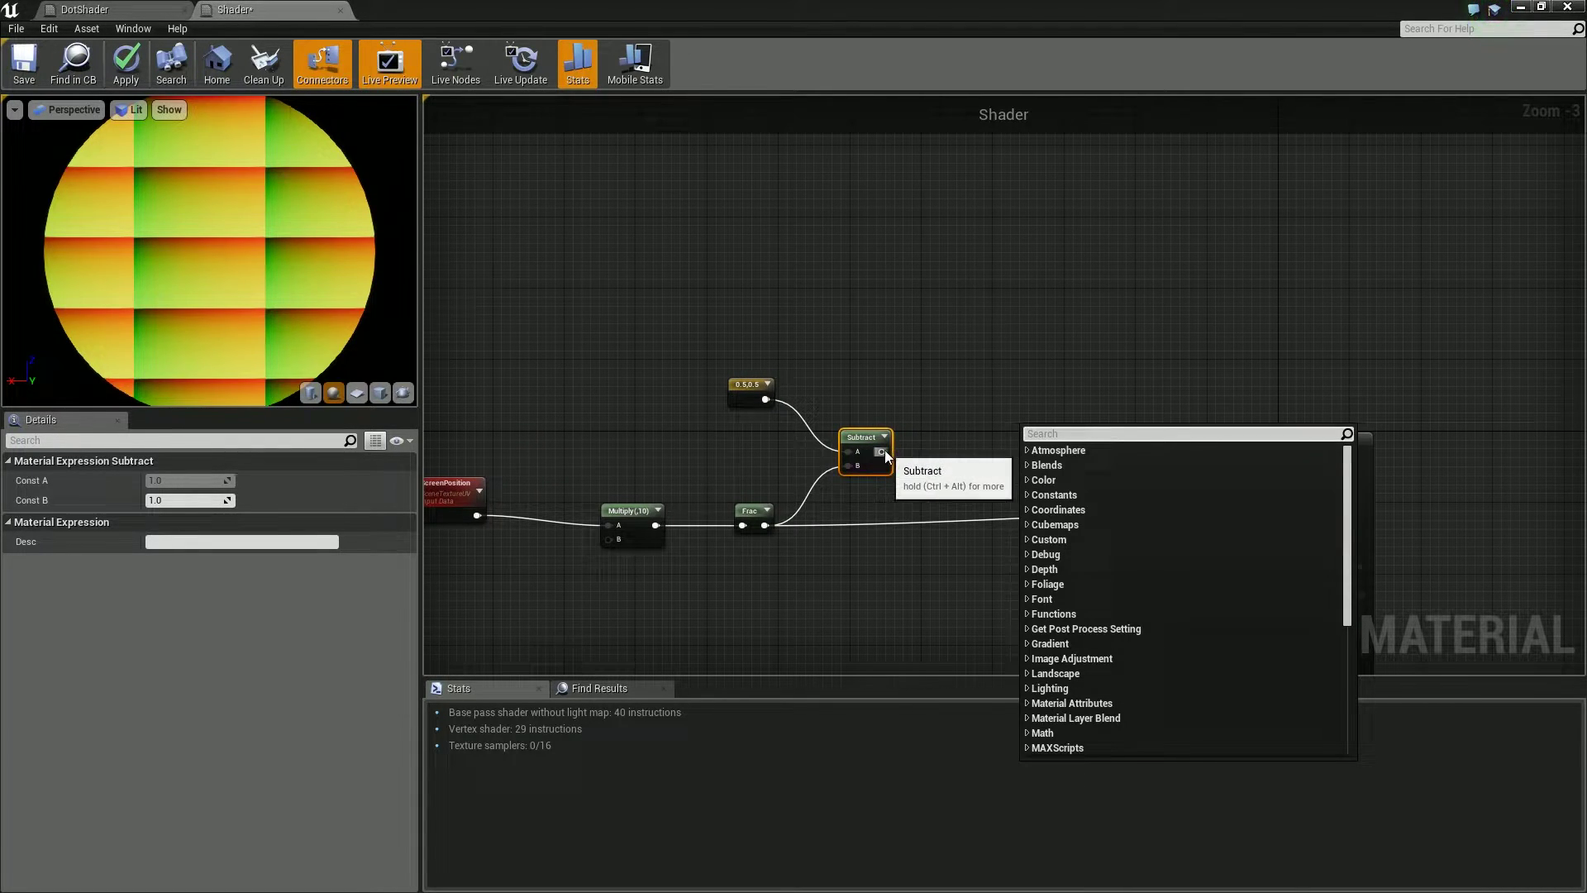
{"action": "left_click_drag", "start_coordinate": [881, 451], "coordinate": [955, 450]}
{"action": "type", "text": "vec"}
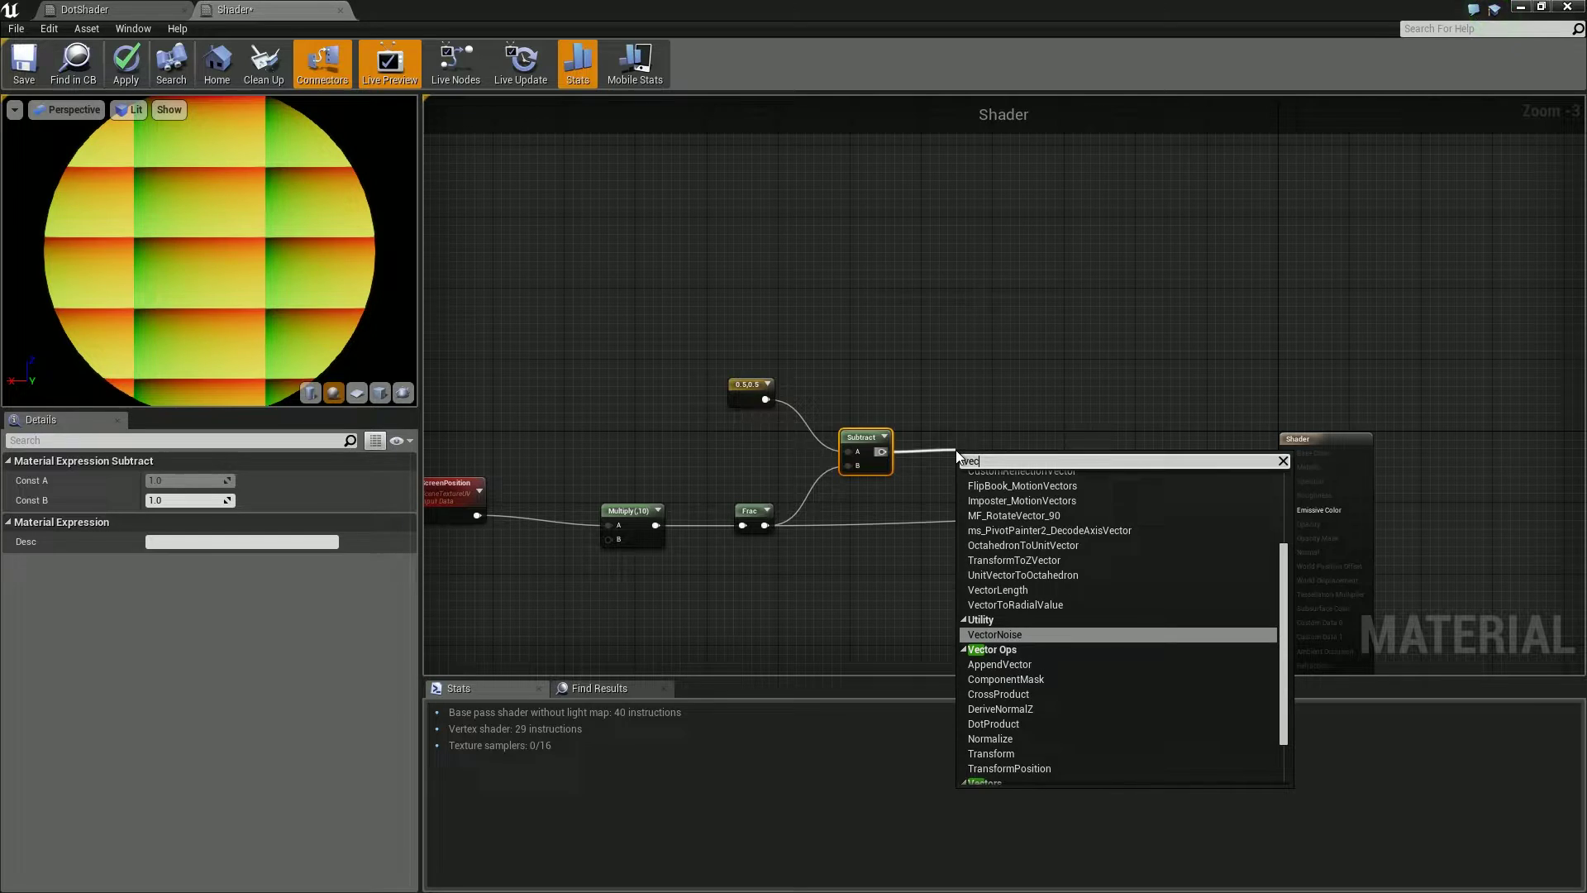
{"action": "type", "text": "t"}
{"action": "key", "text": "BackSpace"}
{"action": "key", "text": "BackSpace"}
{"action": "key", "text": "BackSpace"}
{"action": "key", "text": "BackSpace"}
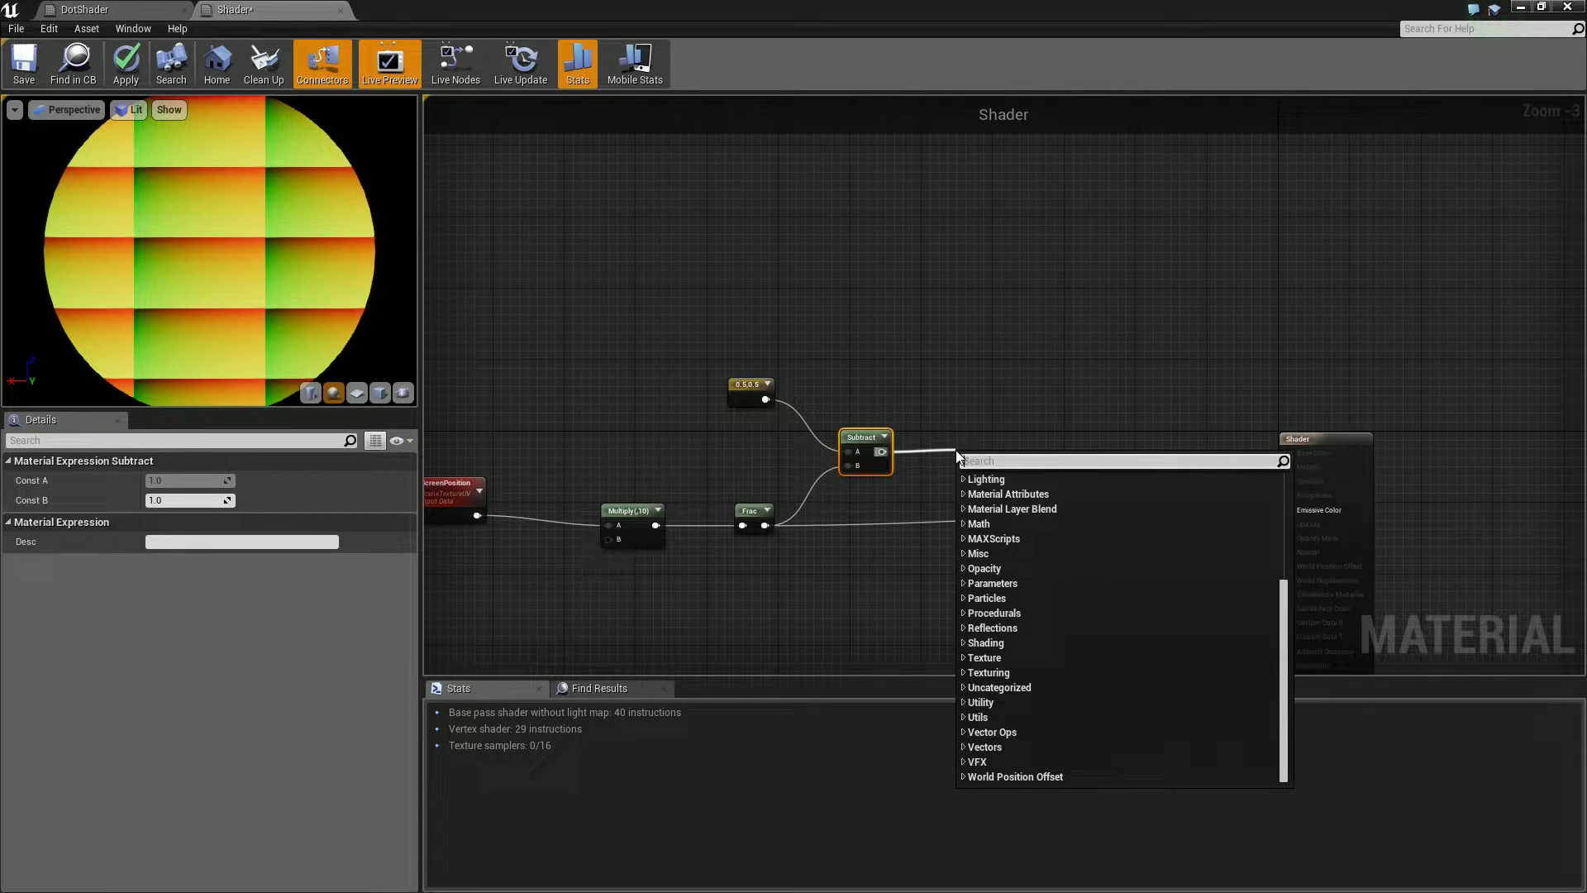
{"action": "type", "text": "leng"}
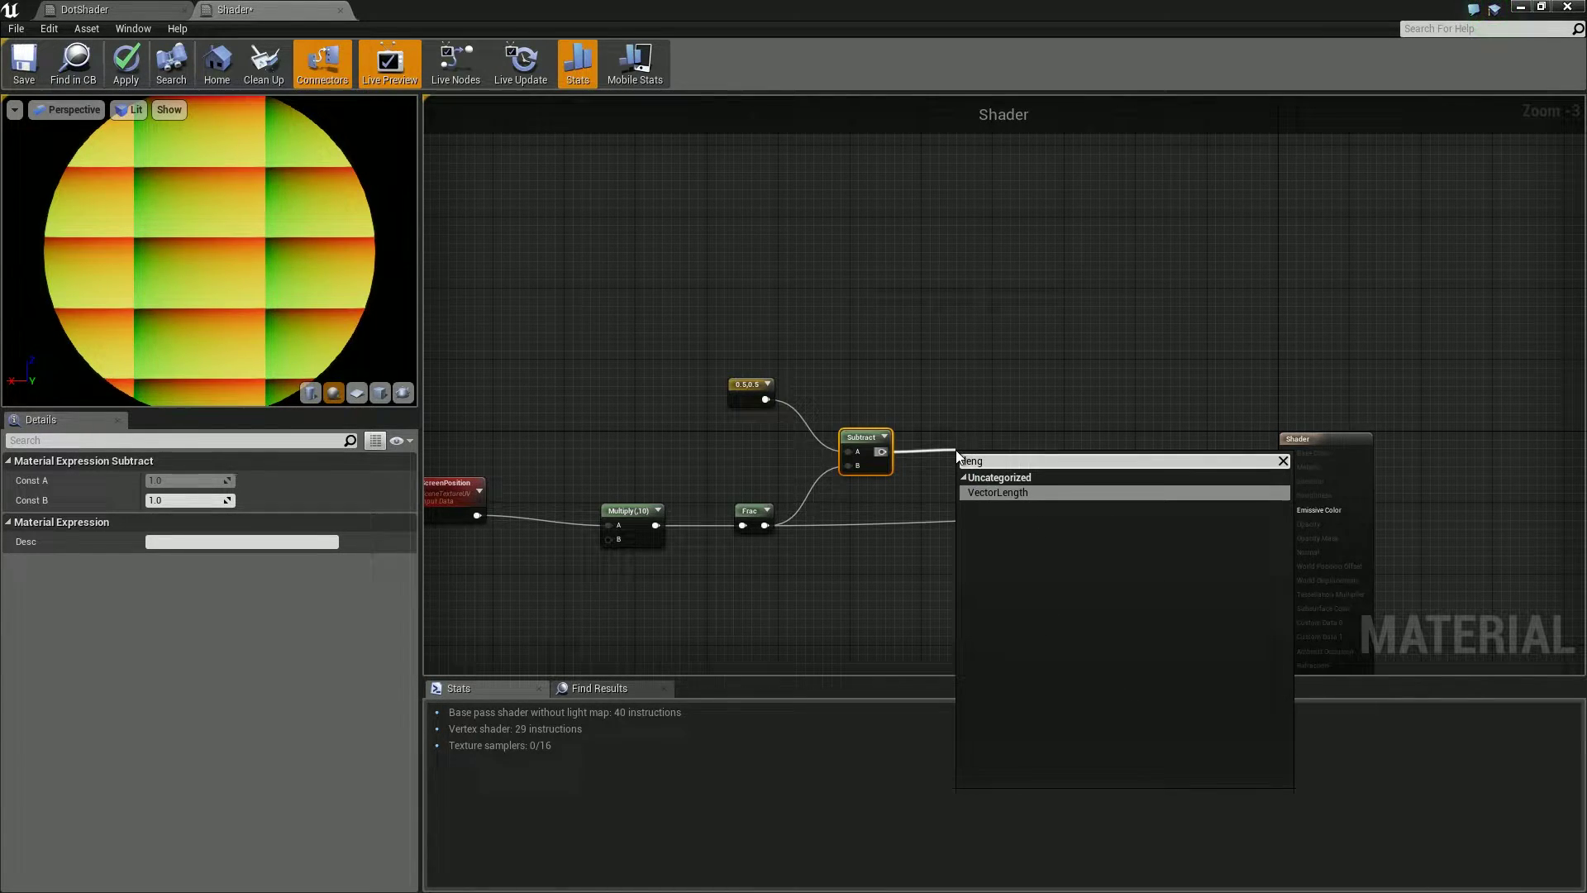
{"action": "key", "text": "Return"}
- Connect VectorLength's V2 Length output to Emissive Color, apply the material and move the editor window to uncover the level viewport
{"action": "left_click_drag", "start_coordinate": [1061, 464], "coordinate": [1291, 510]}
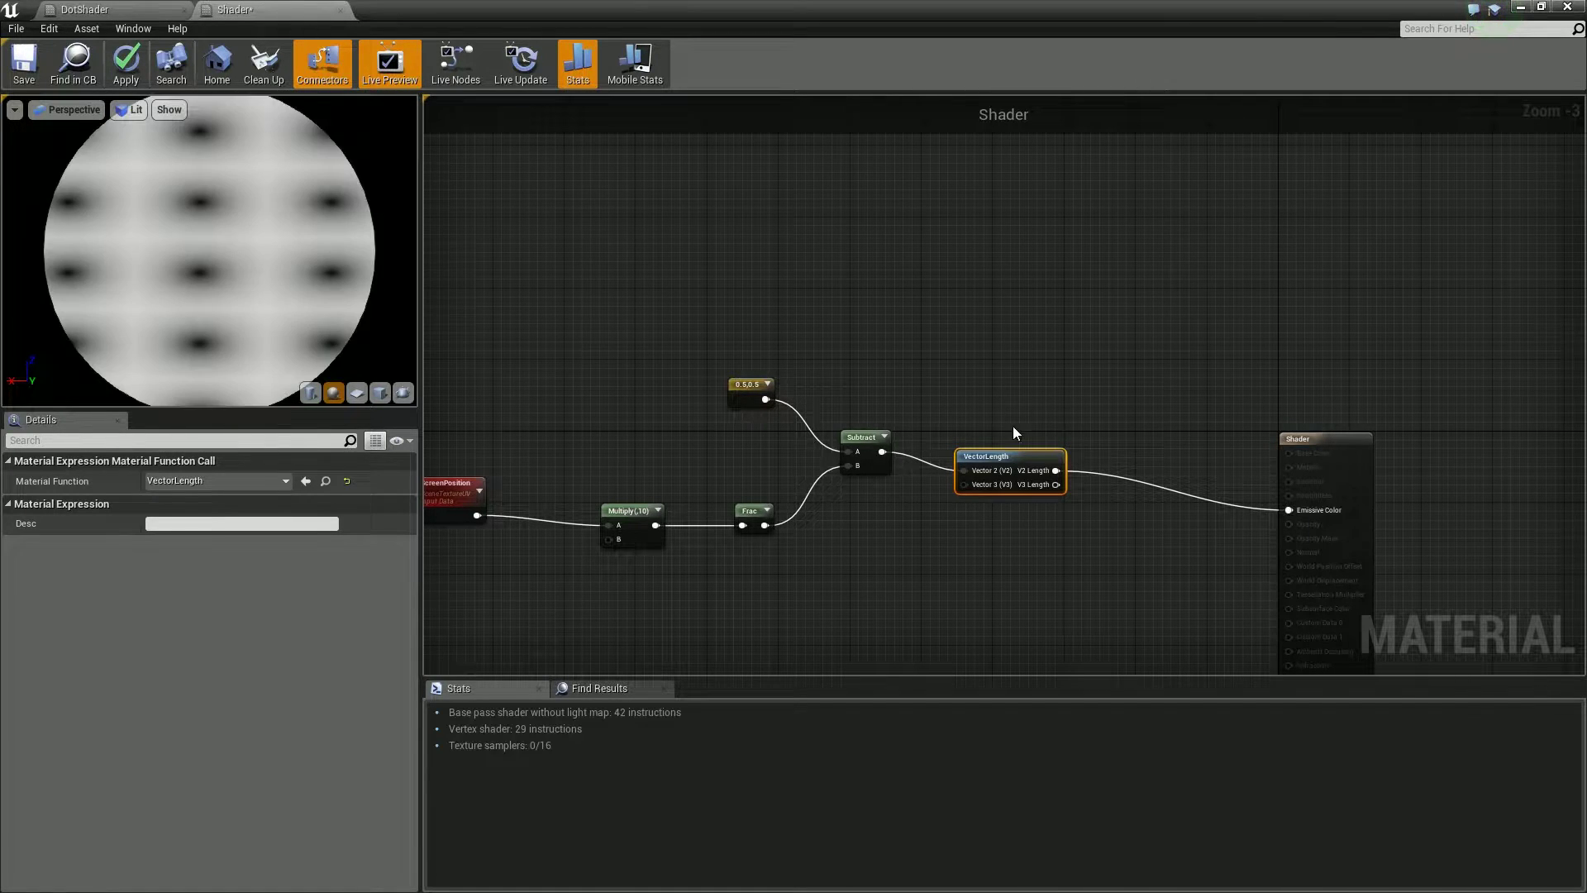
{"action": "left_click", "coordinate": [125, 63]}
{"action": "left_click_drag", "start_coordinate": [829, 2], "coordinate": [797, 654]}
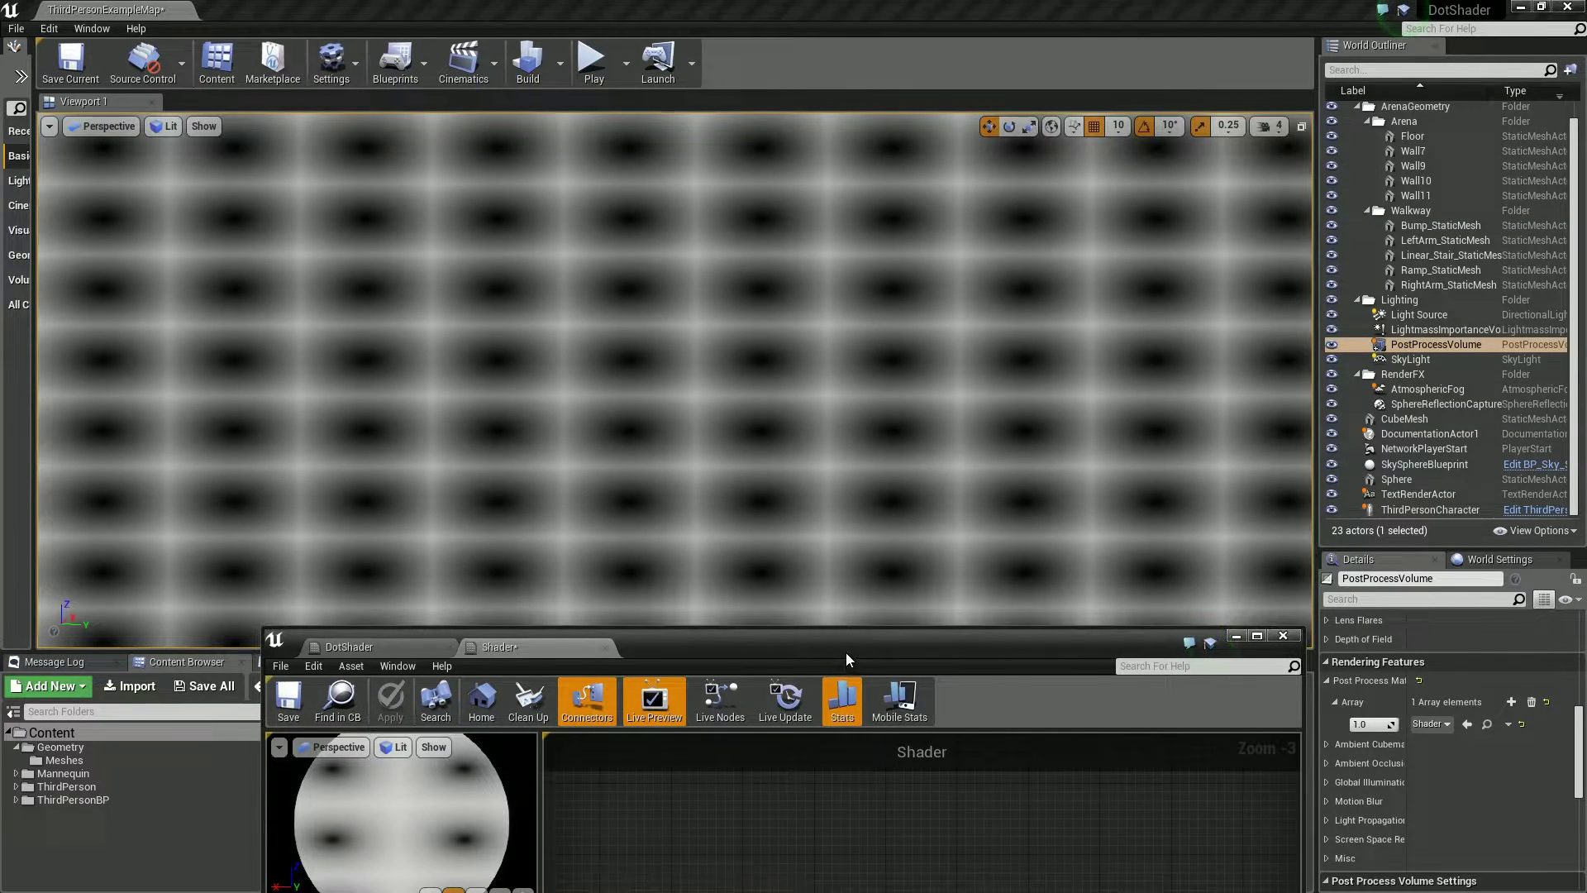
{"action": "left_click_drag", "start_coordinate": [846, 652], "coordinate": [901, 278]}
{"action": "right_click_drag", "start_coordinate": [1142, 543], "coordinate": [798, 440]}
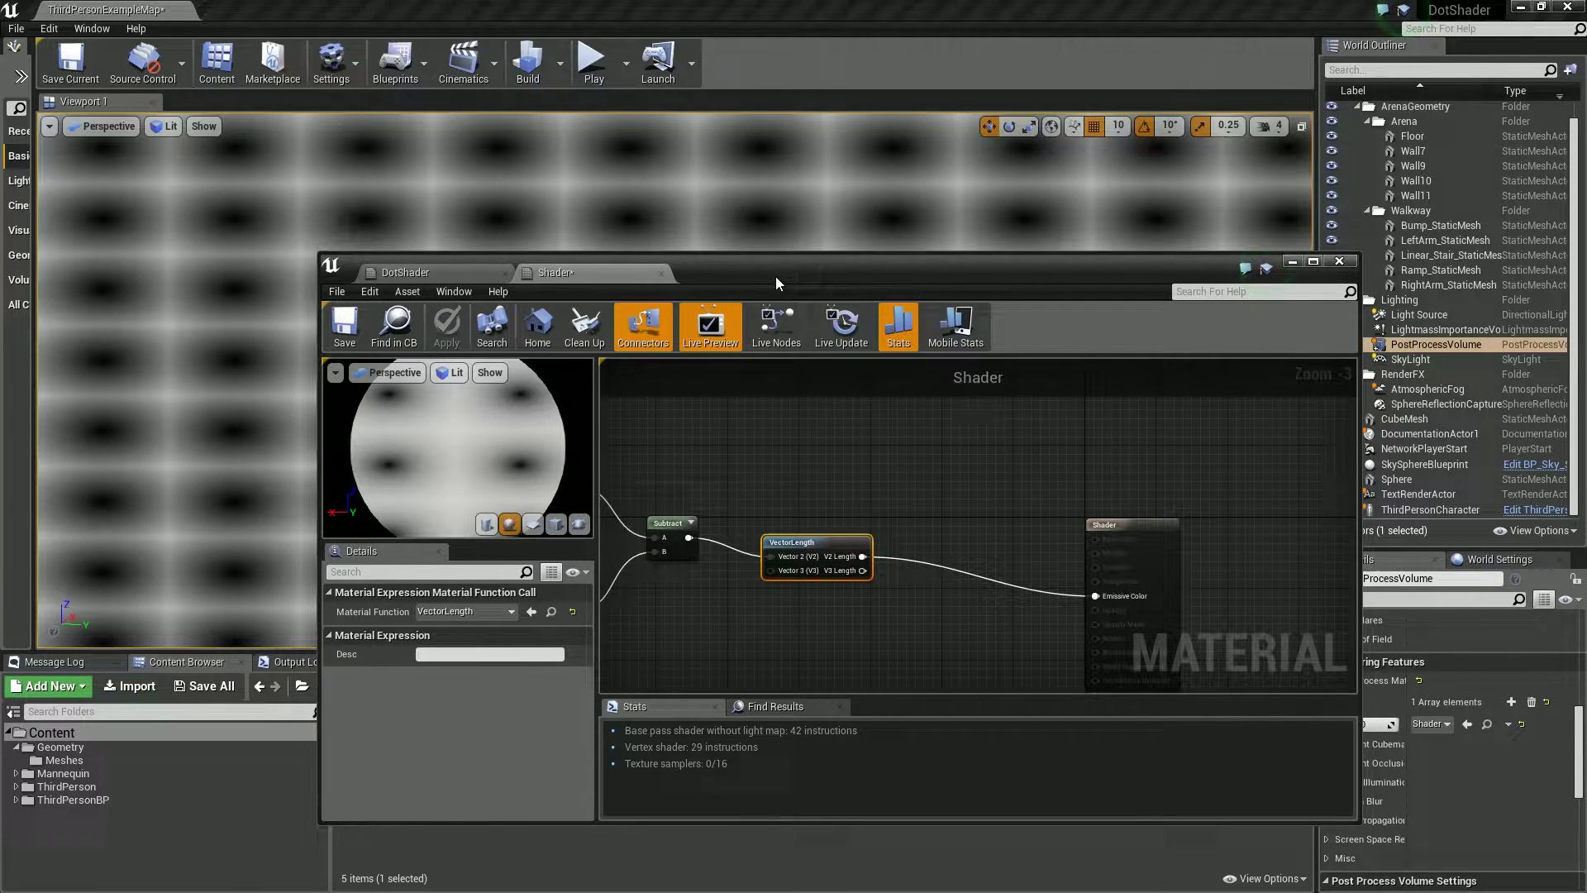
{"action": "left_click_drag", "start_coordinate": [775, 276], "coordinate": [805, 418]}
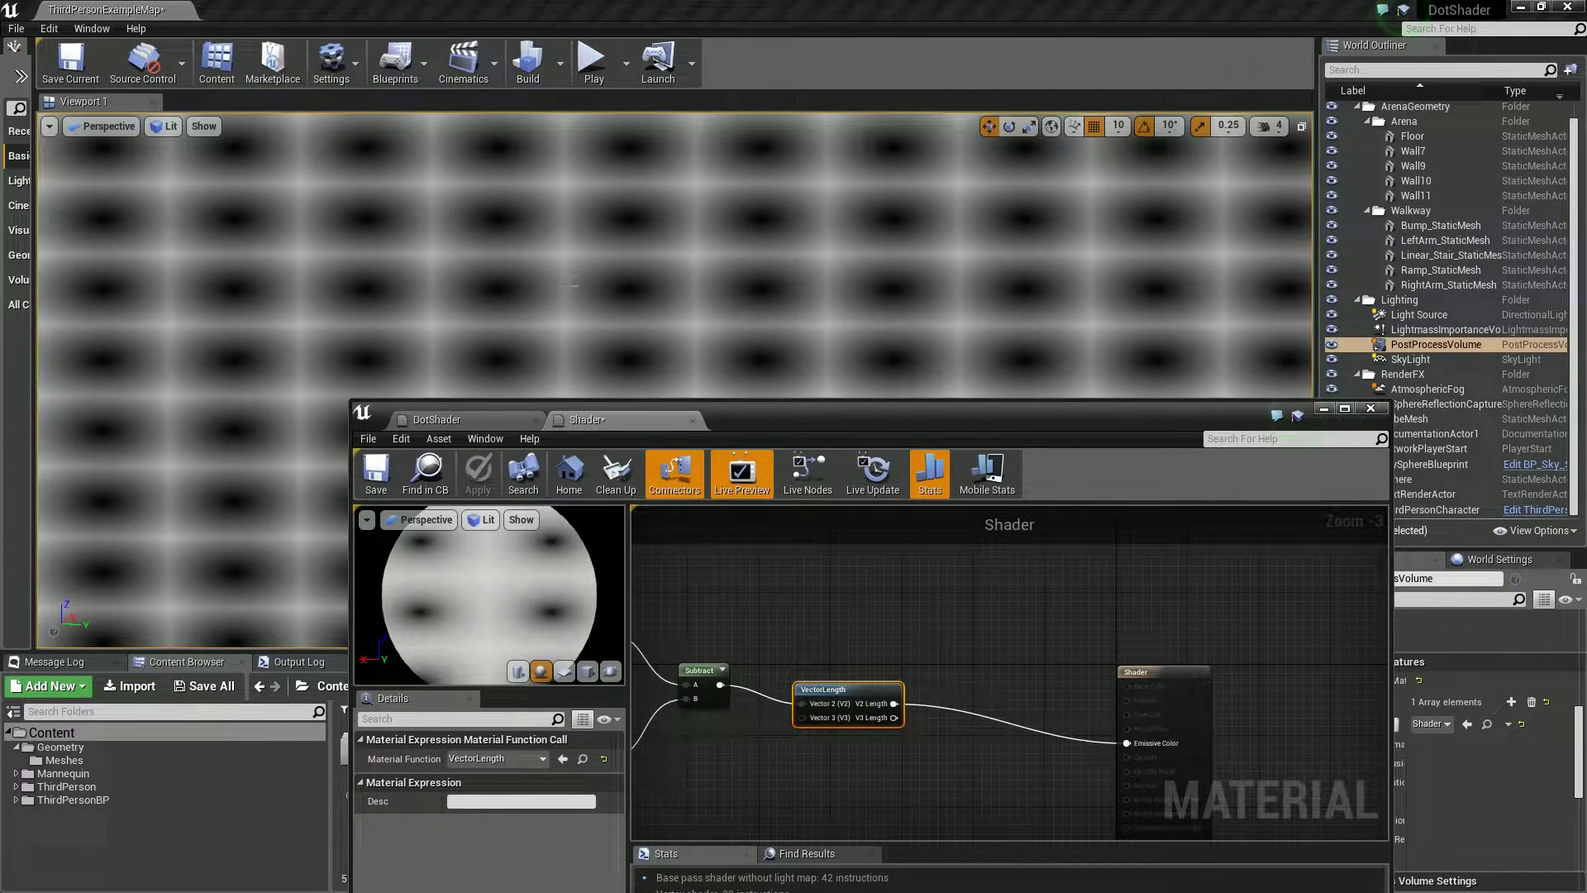
- Make room before the Shader result node and add a Clamp node fed by VectorLength's V2 Length output
{"action": "right_click_drag", "start_coordinate": [661, 628], "coordinate": [958, 643]}
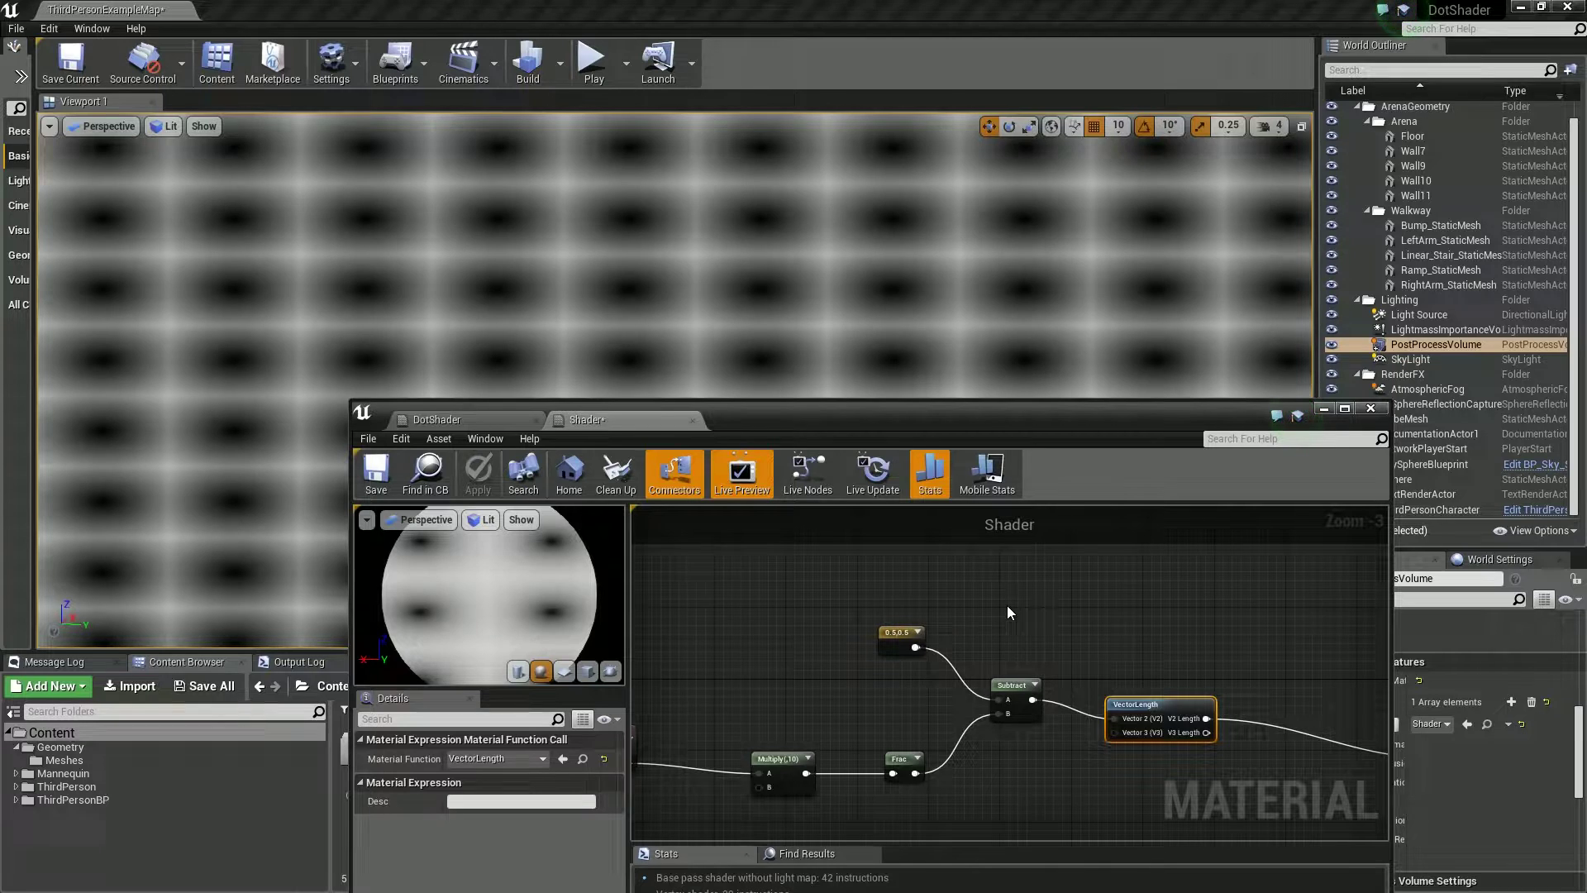
{"action": "right_click_drag", "start_coordinate": [1109, 659], "coordinate": [818, 628]}
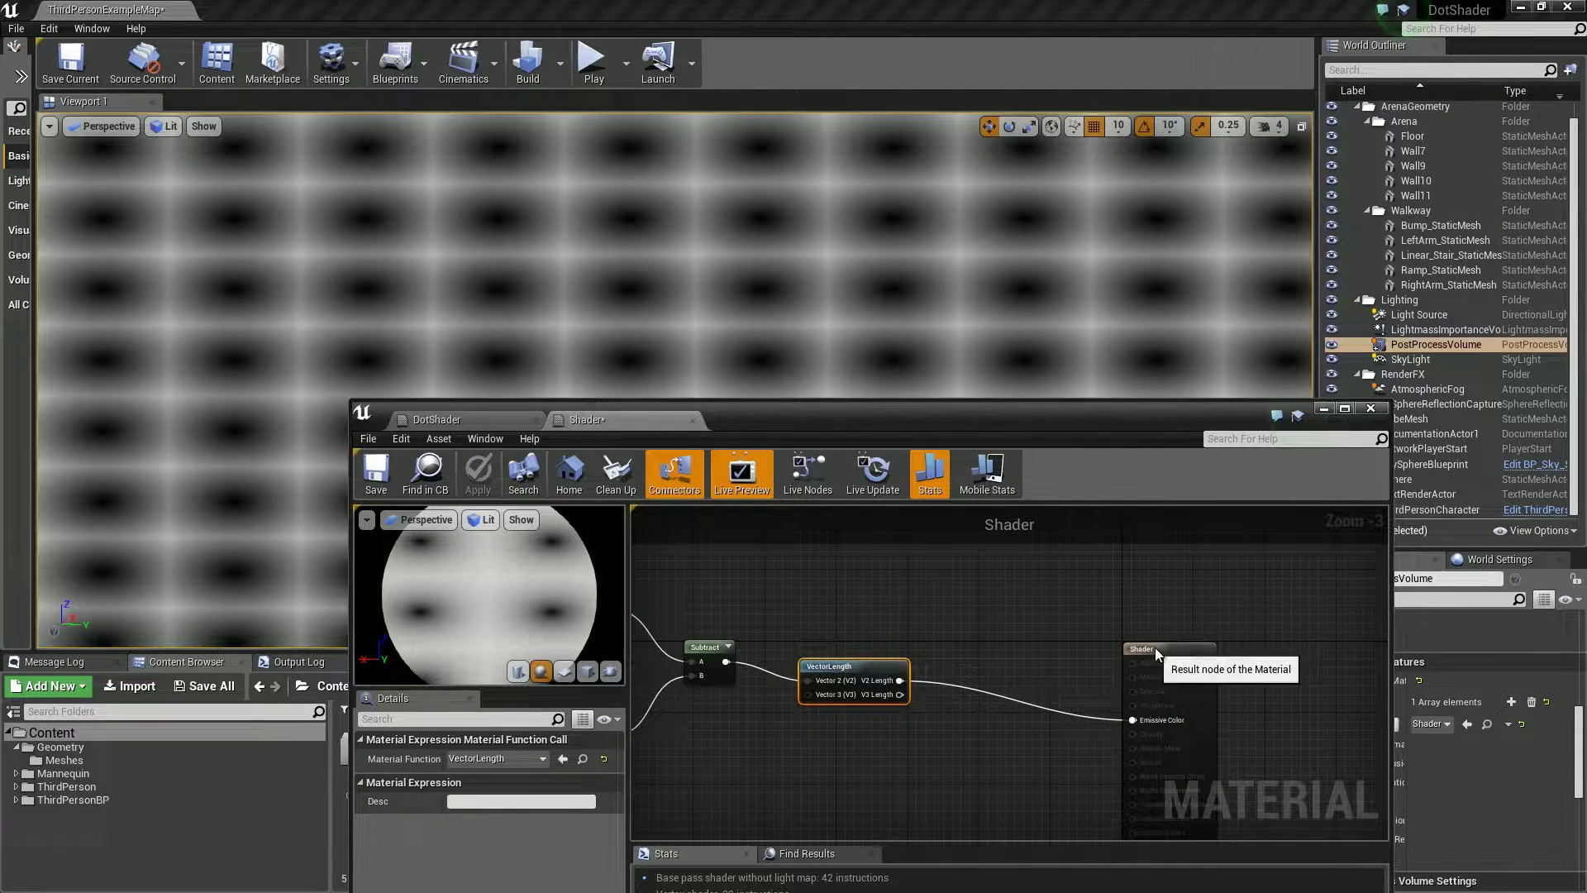
{"action": "left_click", "coordinate": [1240, 597]}
{"action": "right_click_drag", "start_coordinate": [942, 641], "coordinate": [889, 628]}
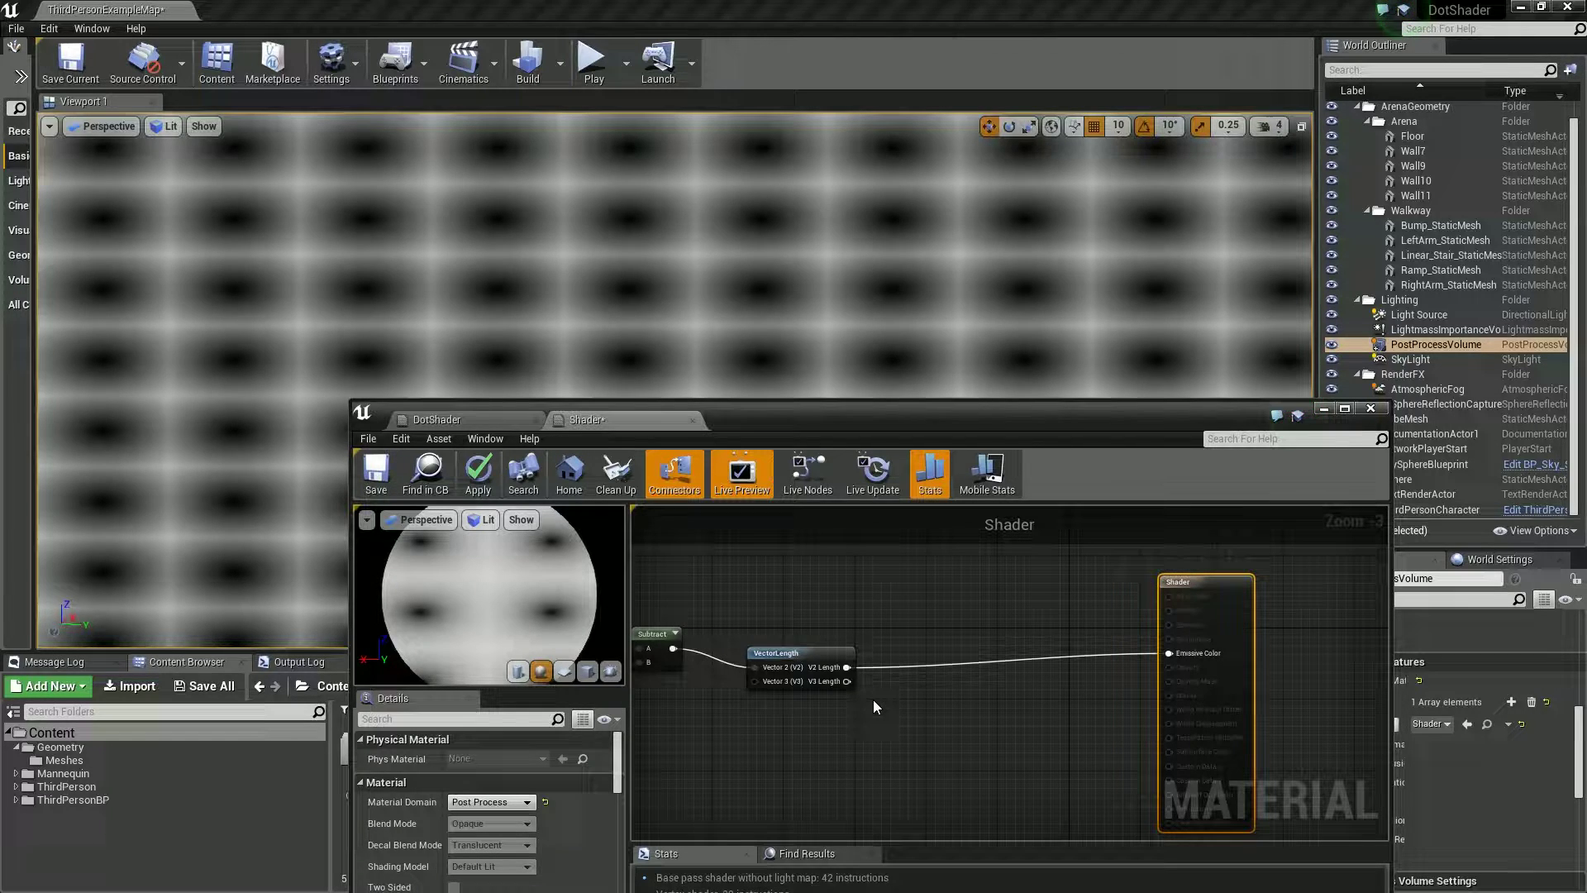
{"action": "right_click_drag", "start_coordinate": [904, 711], "coordinate": [900, 673]}
{"action": "left_click_drag", "start_coordinate": [897, 675], "coordinate": [990, 686]}
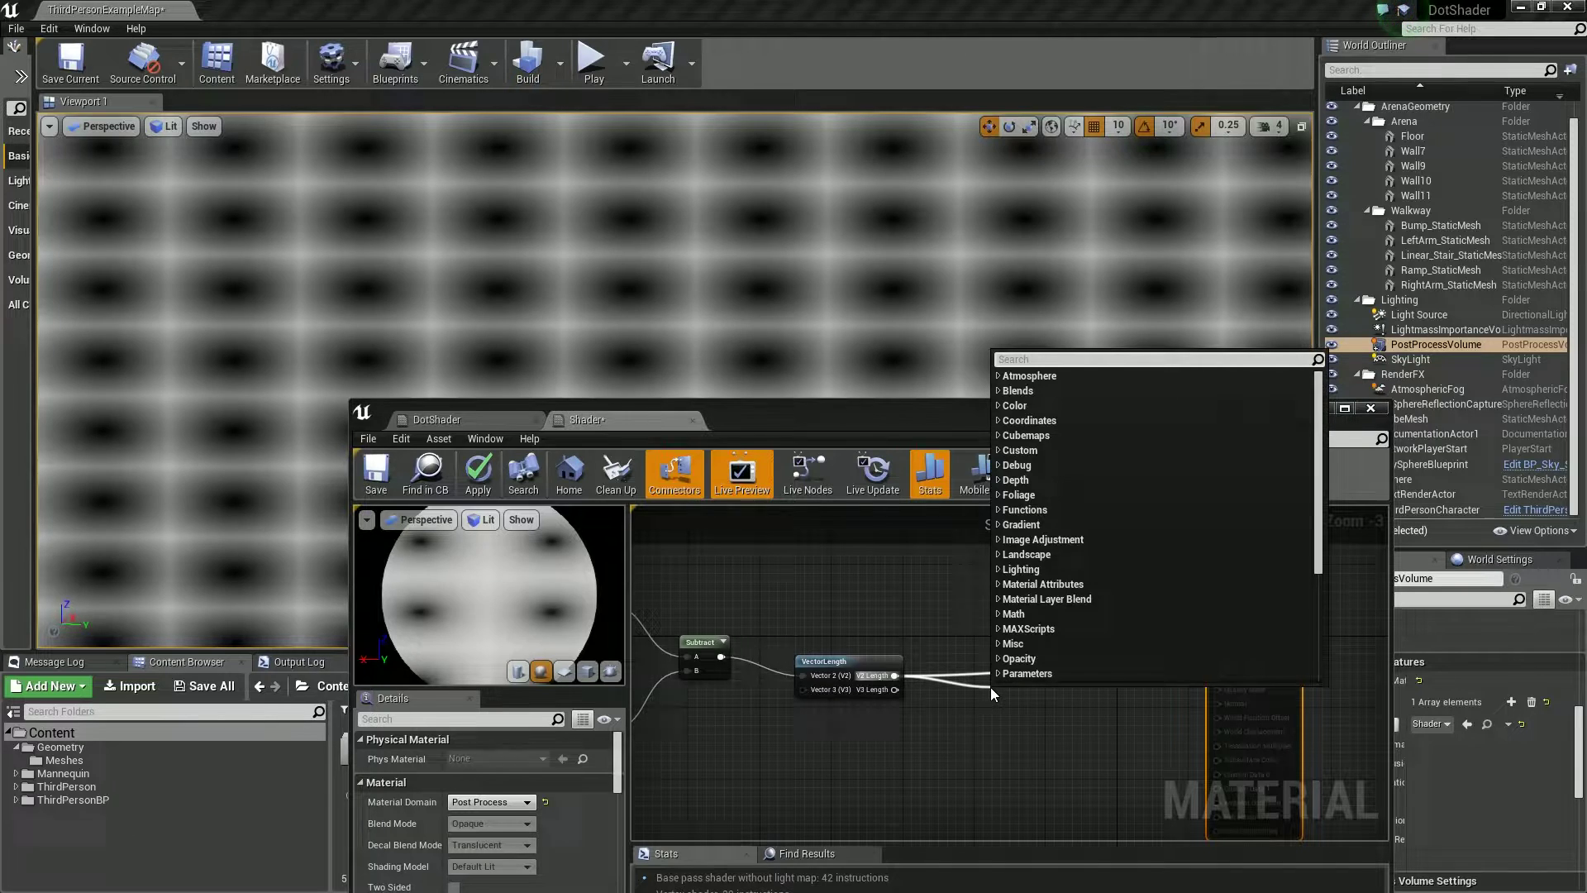
{"action": "type", "text": "cla"}
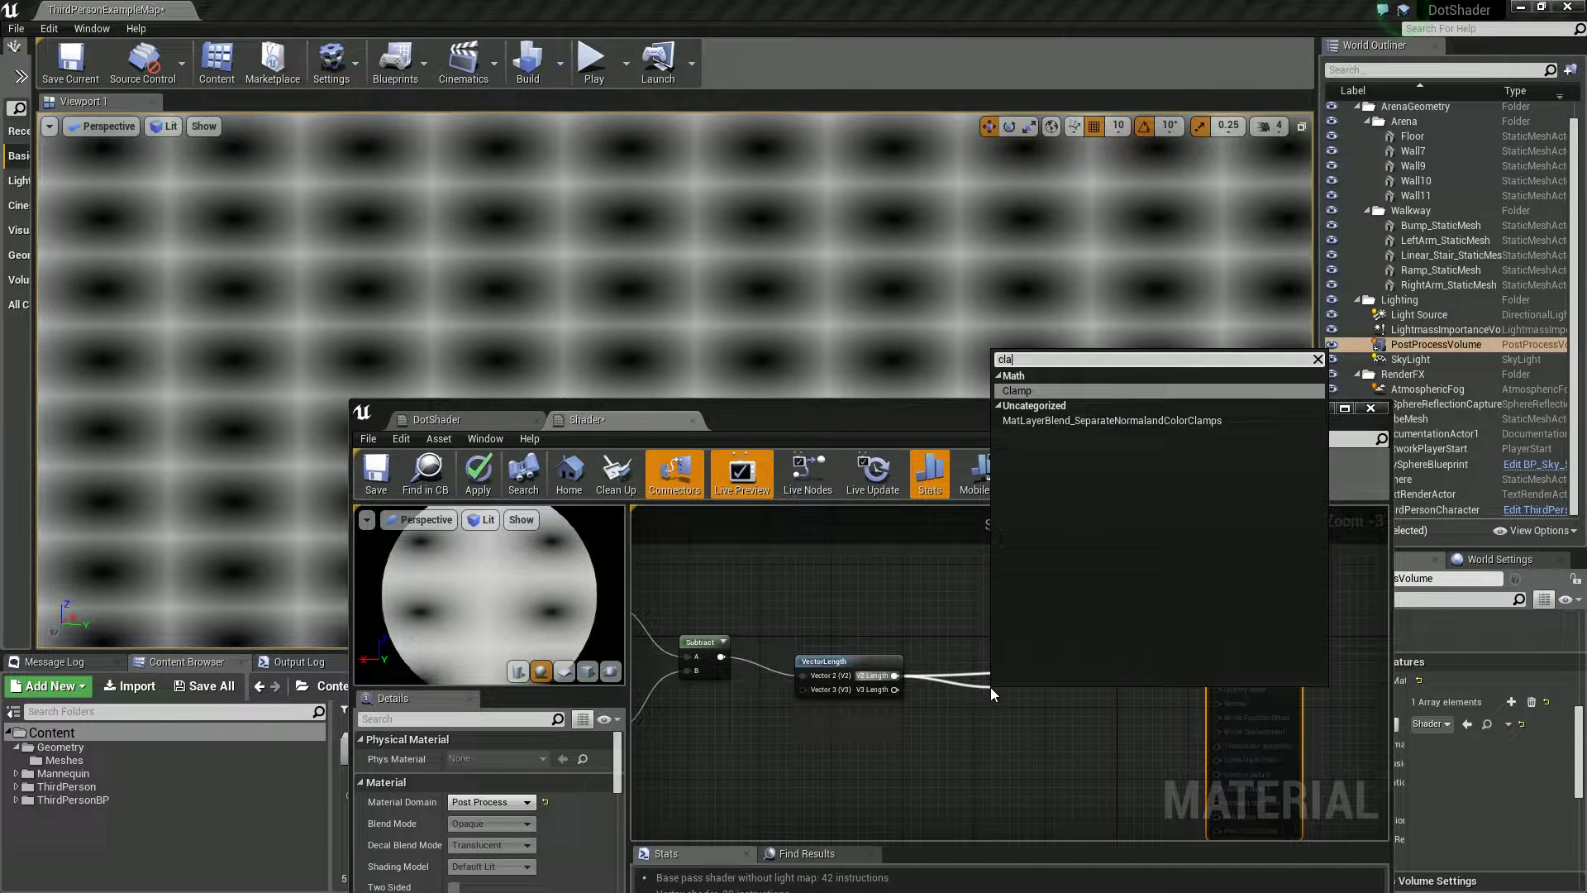
{"action": "key", "text": "BackSpace"}
{"action": "type", "text": "amp"}
{"action": "key", "text": "Return"}
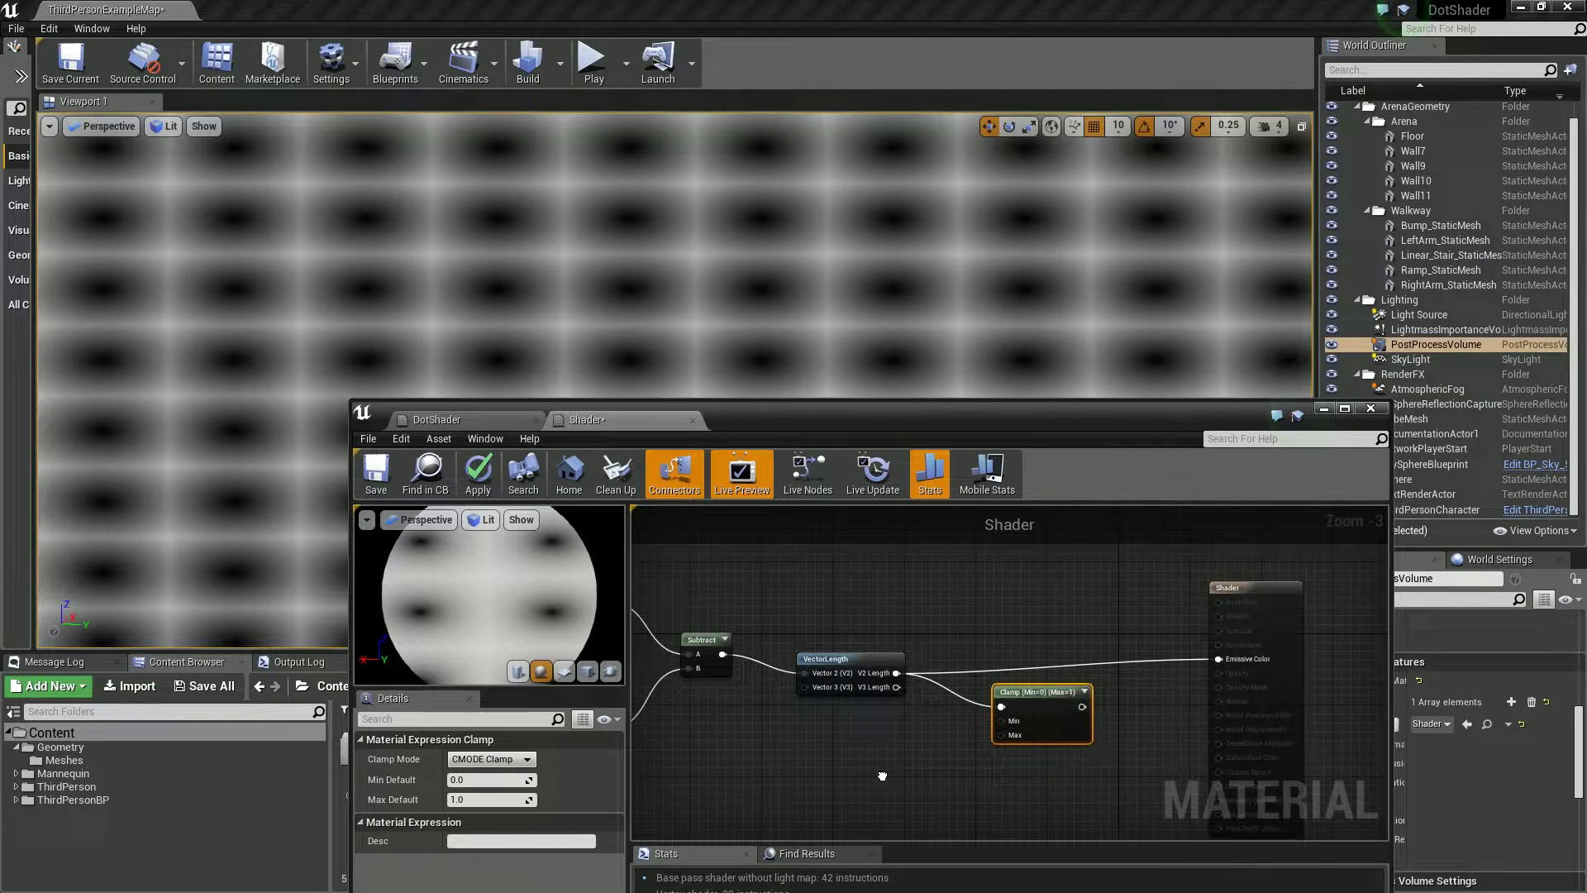
- Add a Constant node below the VectorLength node and set its value to 0.5
{"action": "right_click", "coordinate": [926, 712]}
{"action": "type", "text": "const"}
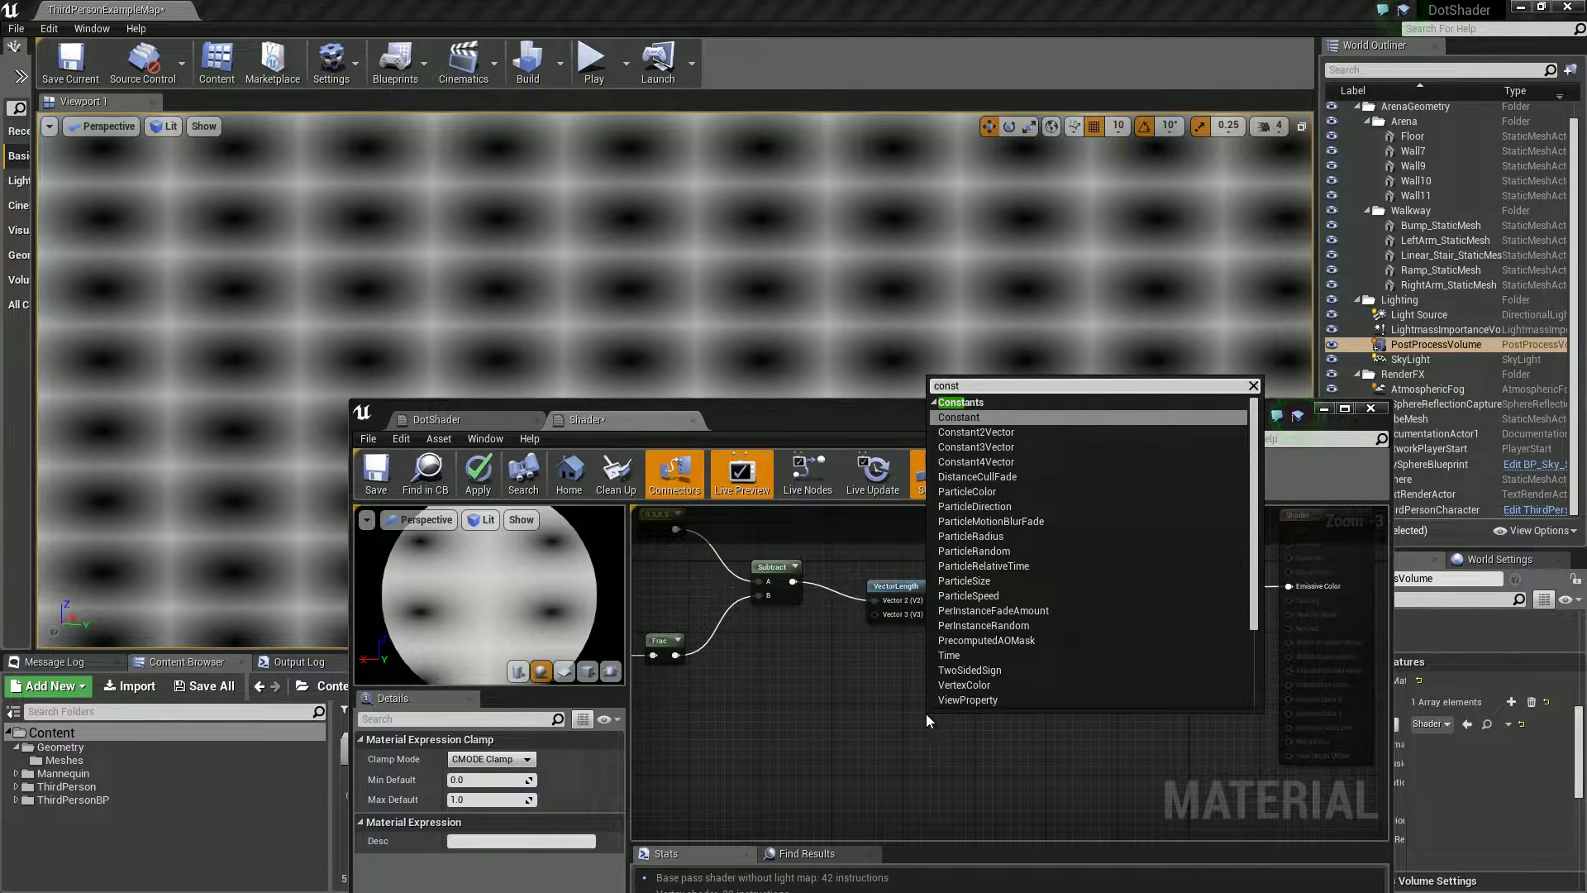
{"action": "key", "text": "Return"}
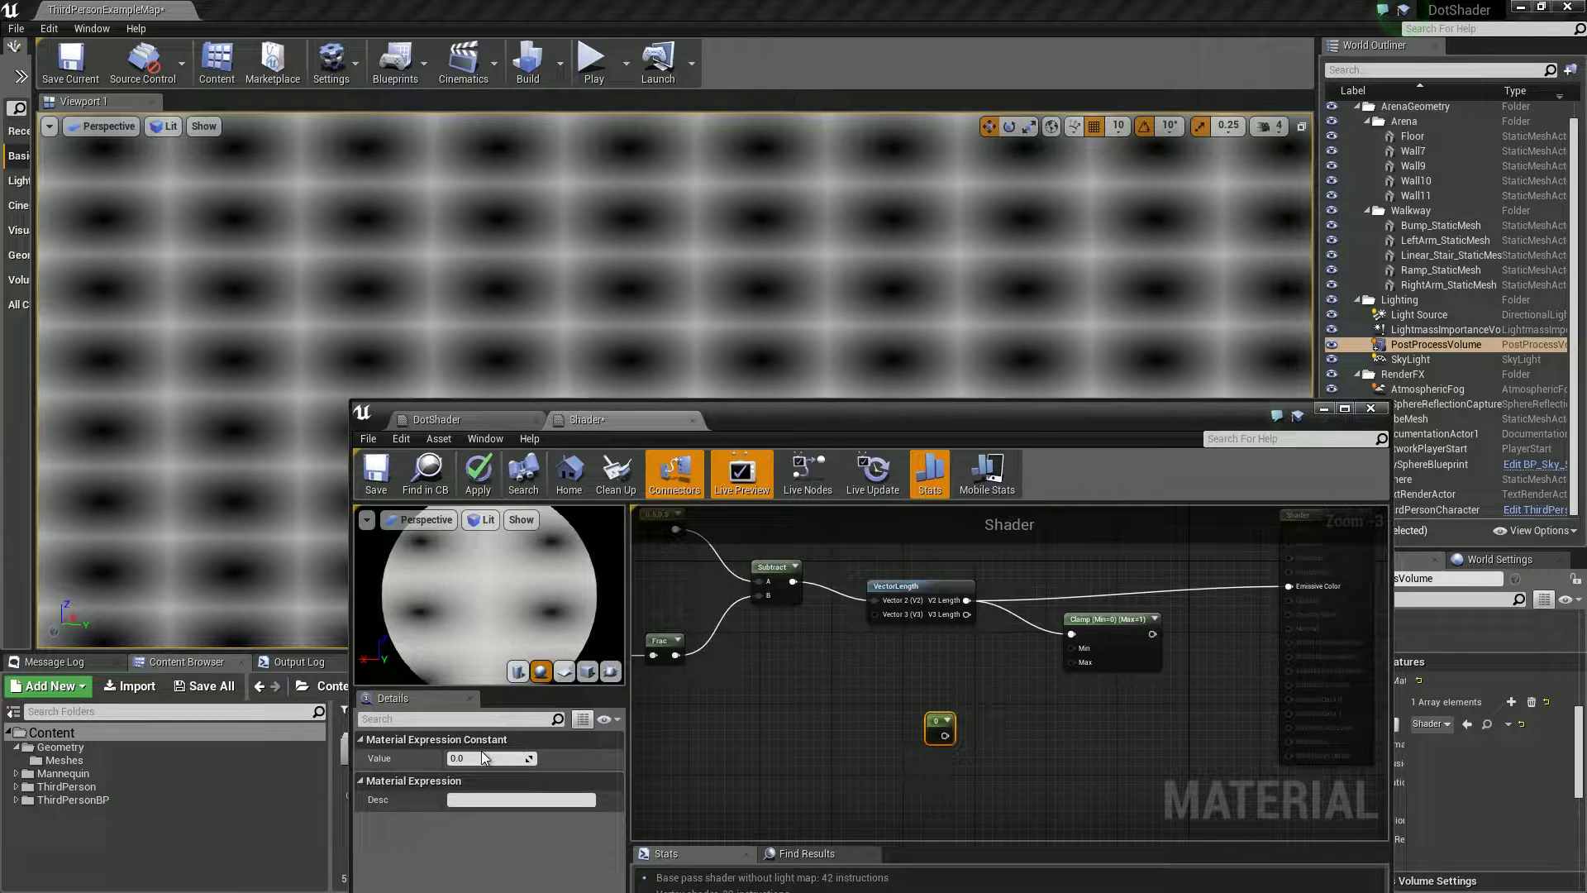
{"action": "left_click", "coordinate": [488, 753]}
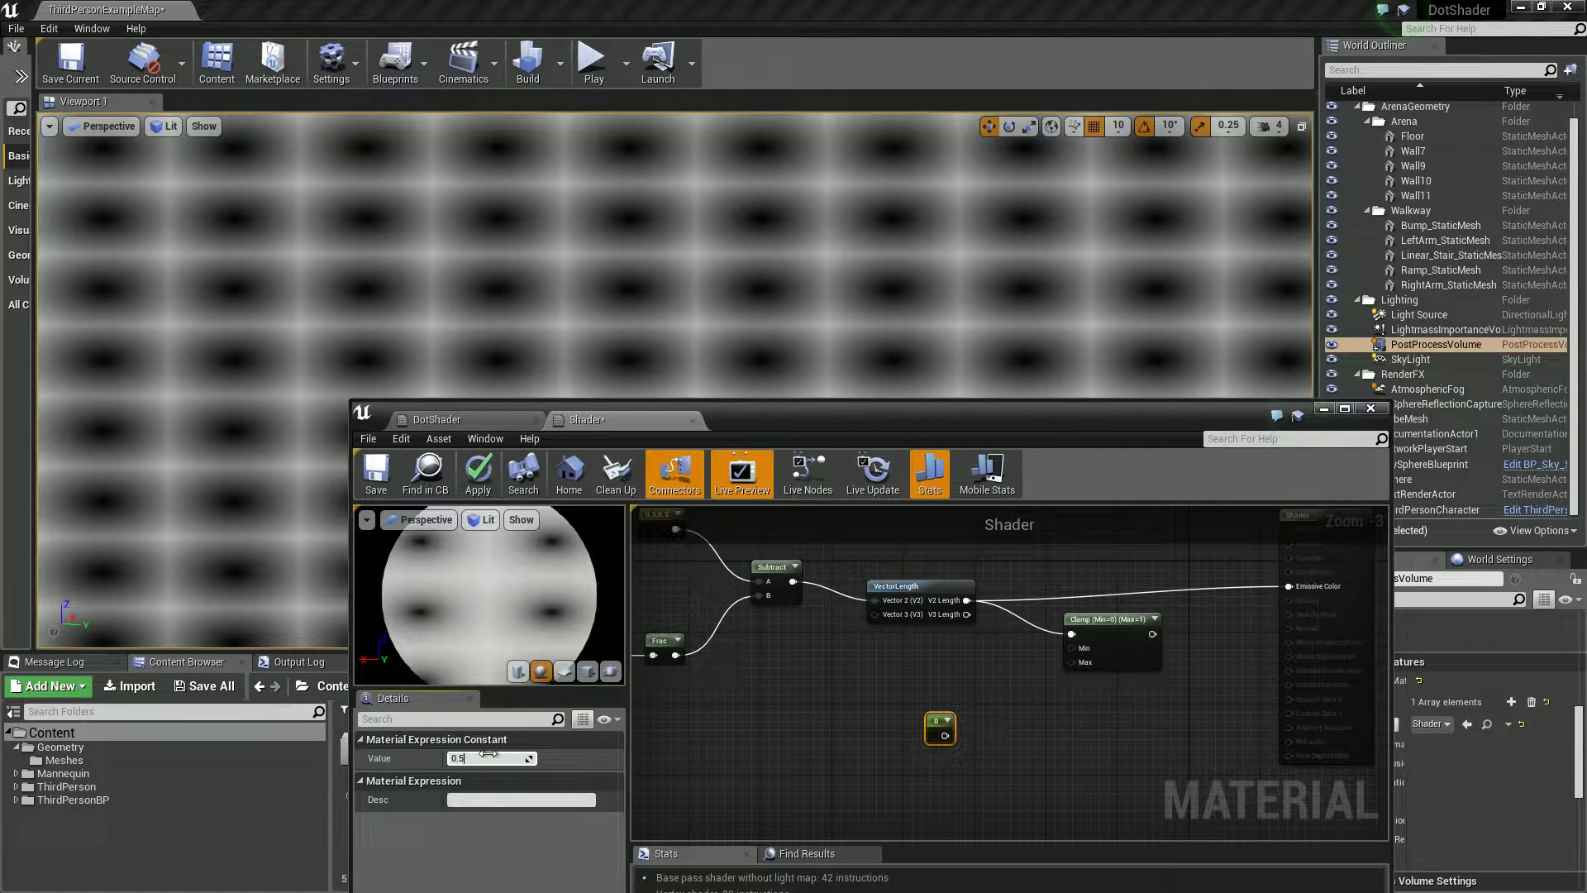
{"action": "key", "text": "Return"}
- Connect the 0.5 constant to Clamp's Max input and Clamp's output to Emissive Color, and apply the material
{"action": "left_click_drag", "start_coordinate": [952, 735], "coordinate": [1071, 662]}
{"action": "right_click_drag", "start_coordinate": [1082, 676], "coordinate": [986, 708]}
{"action": "left_click_drag", "start_coordinate": [969, 676], "coordinate": [1127, 631]}
{"action": "left_click", "coordinate": [477, 471]}
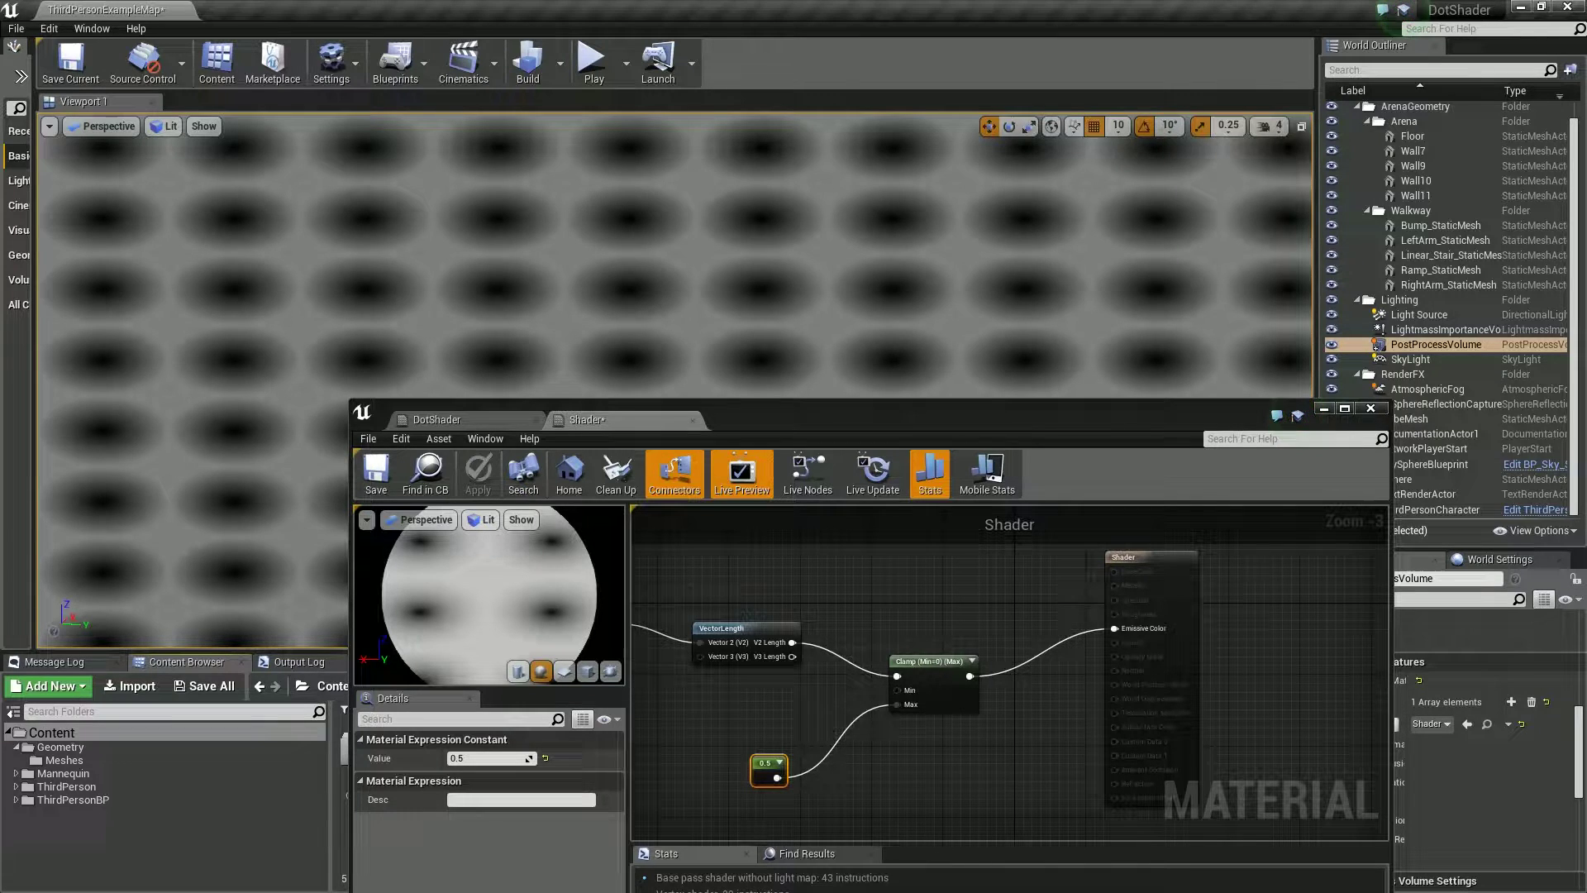
- Move the Shader result node farther away from the Clamp node to make room for more nodes
{"action": "left_click_drag", "start_coordinate": [1128, 555], "coordinate": [1287, 598]}
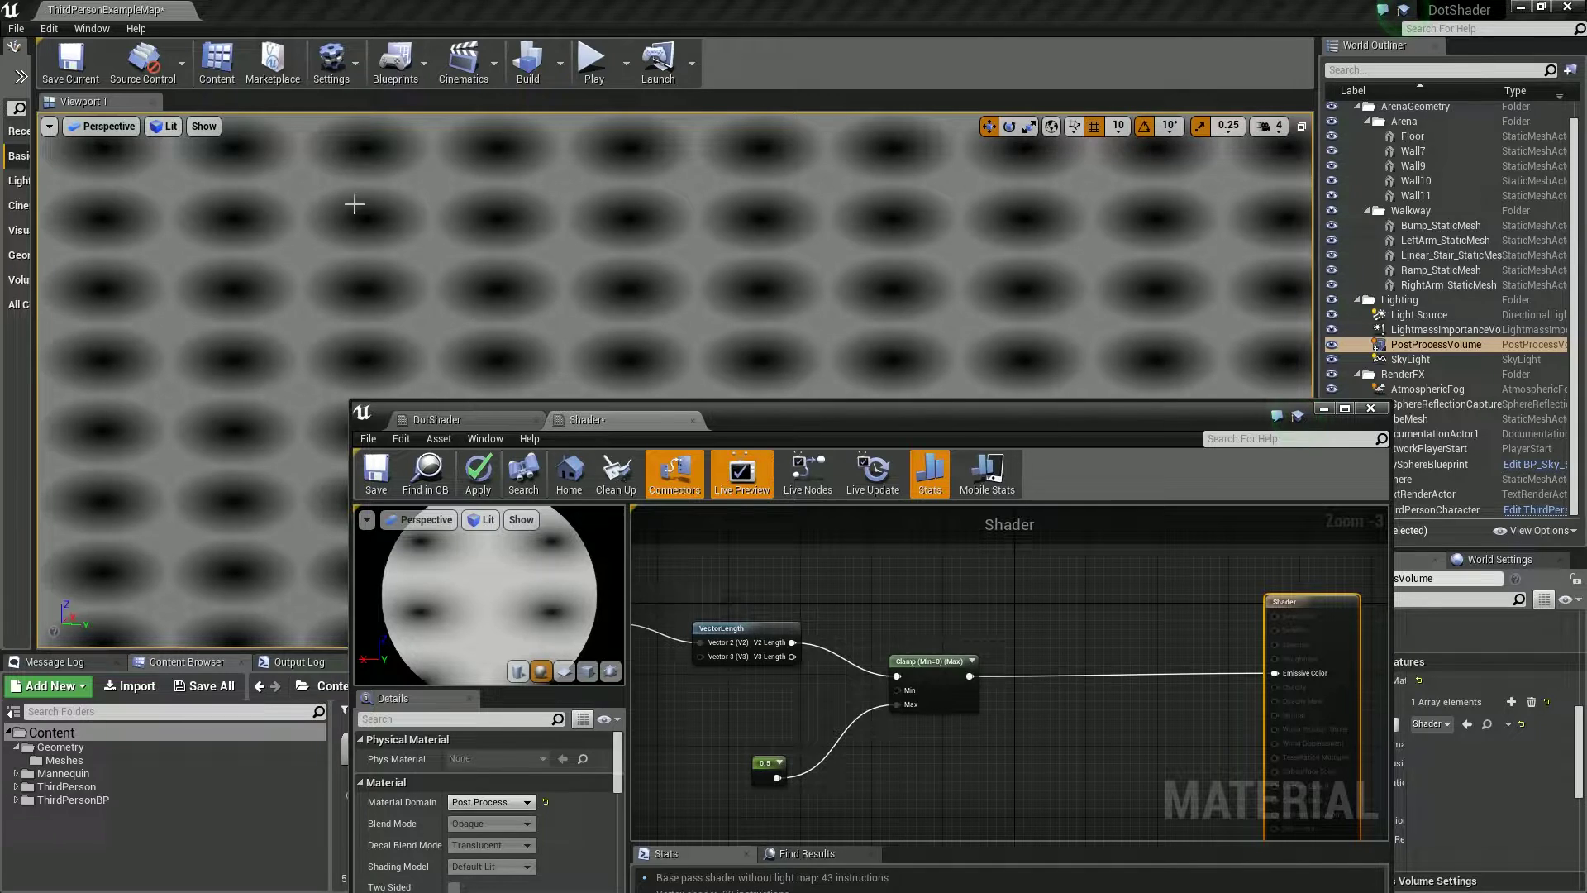
{"action": "right_click_drag", "start_coordinate": [1072, 604], "coordinate": [915, 605]}
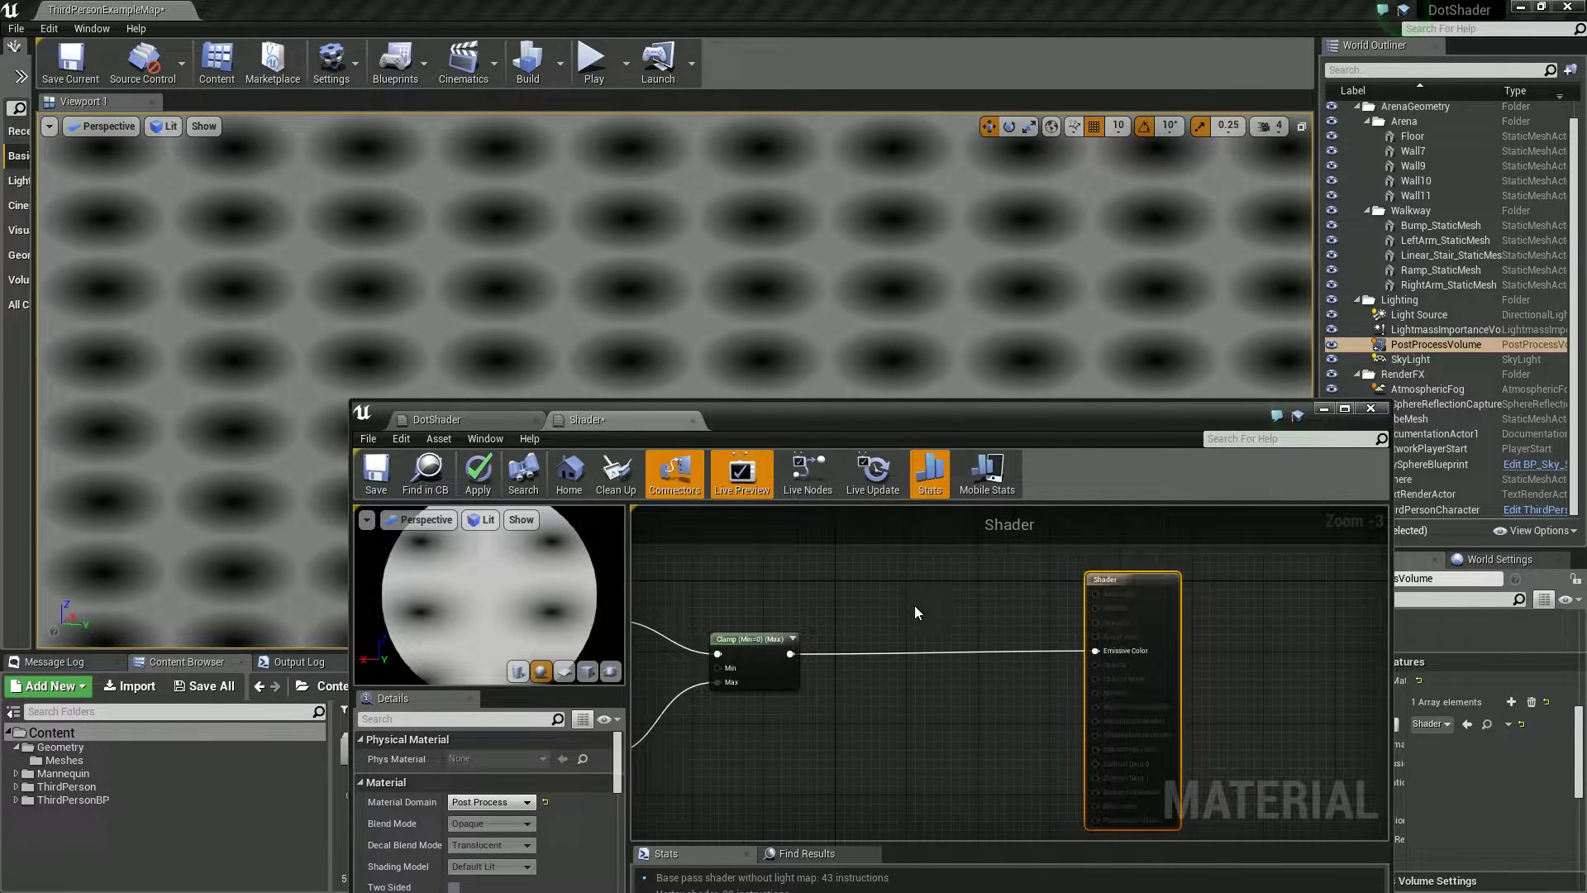
{"action": "right_click_drag", "start_coordinate": [861, 729], "coordinate": [925, 737]}
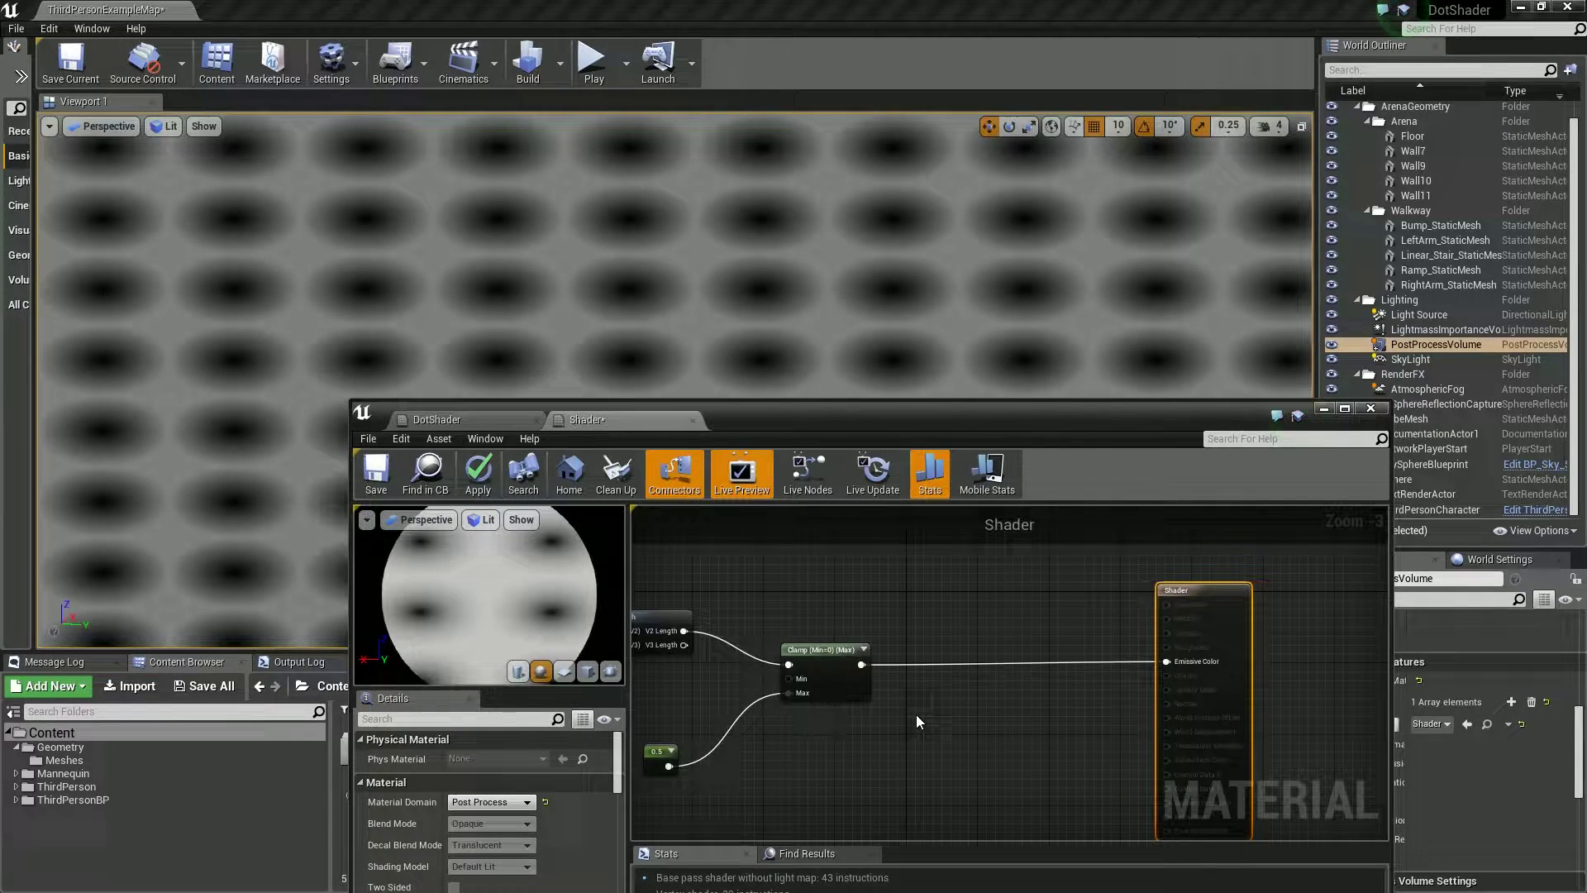
{"action": "right_click_drag", "start_coordinate": [910, 715], "coordinate": [1017, 703]}
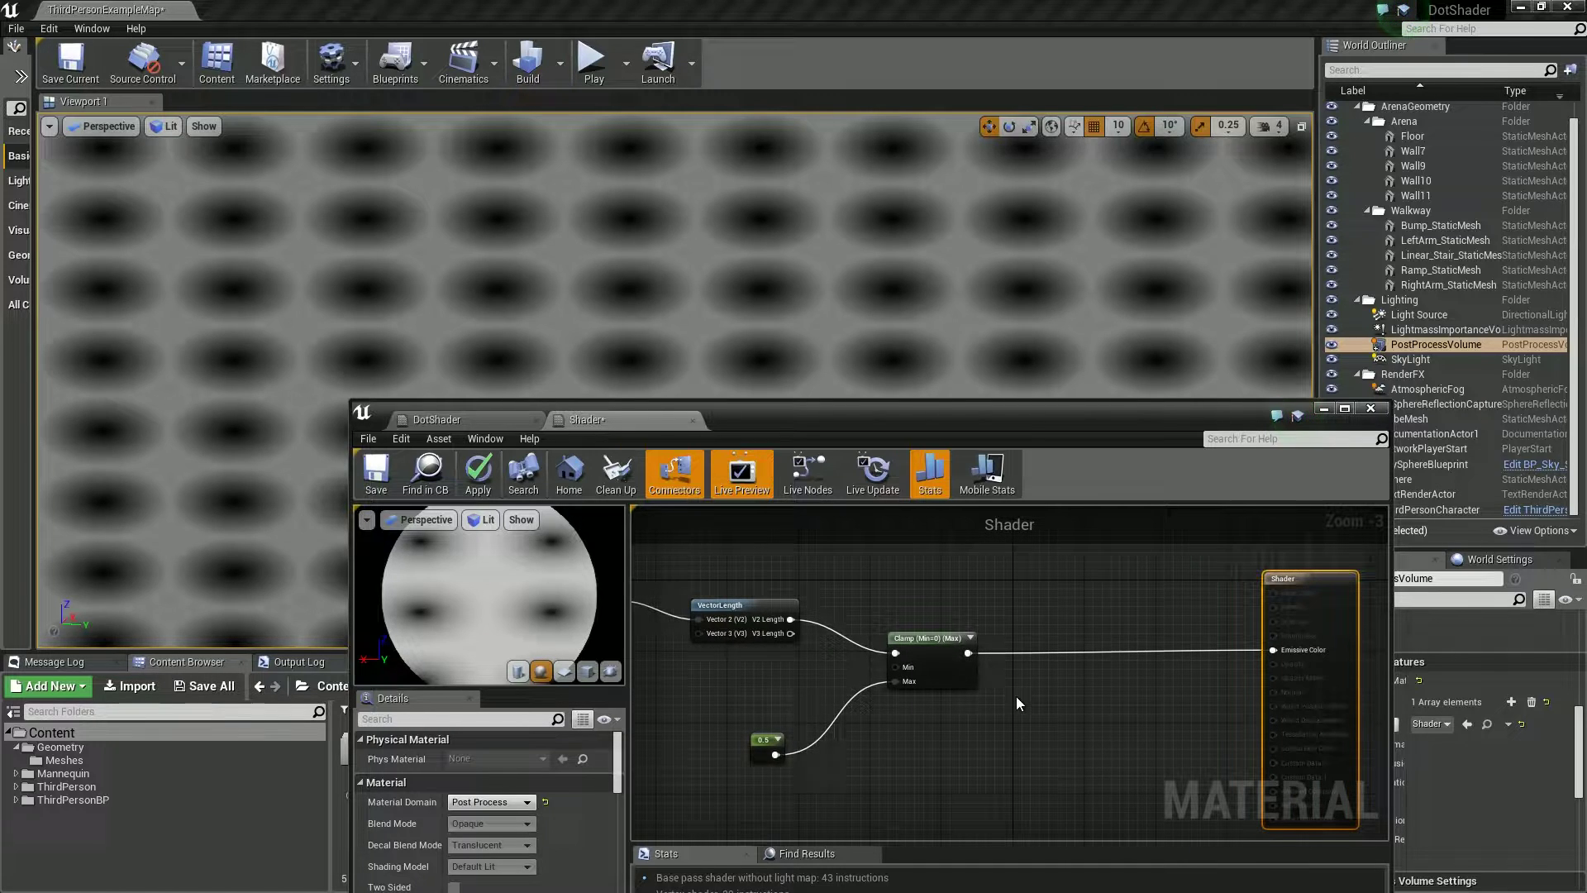
- Add the comment "0..0.5" to the Clamp node
{"action": "left_click", "coordinate": [923, 639]}
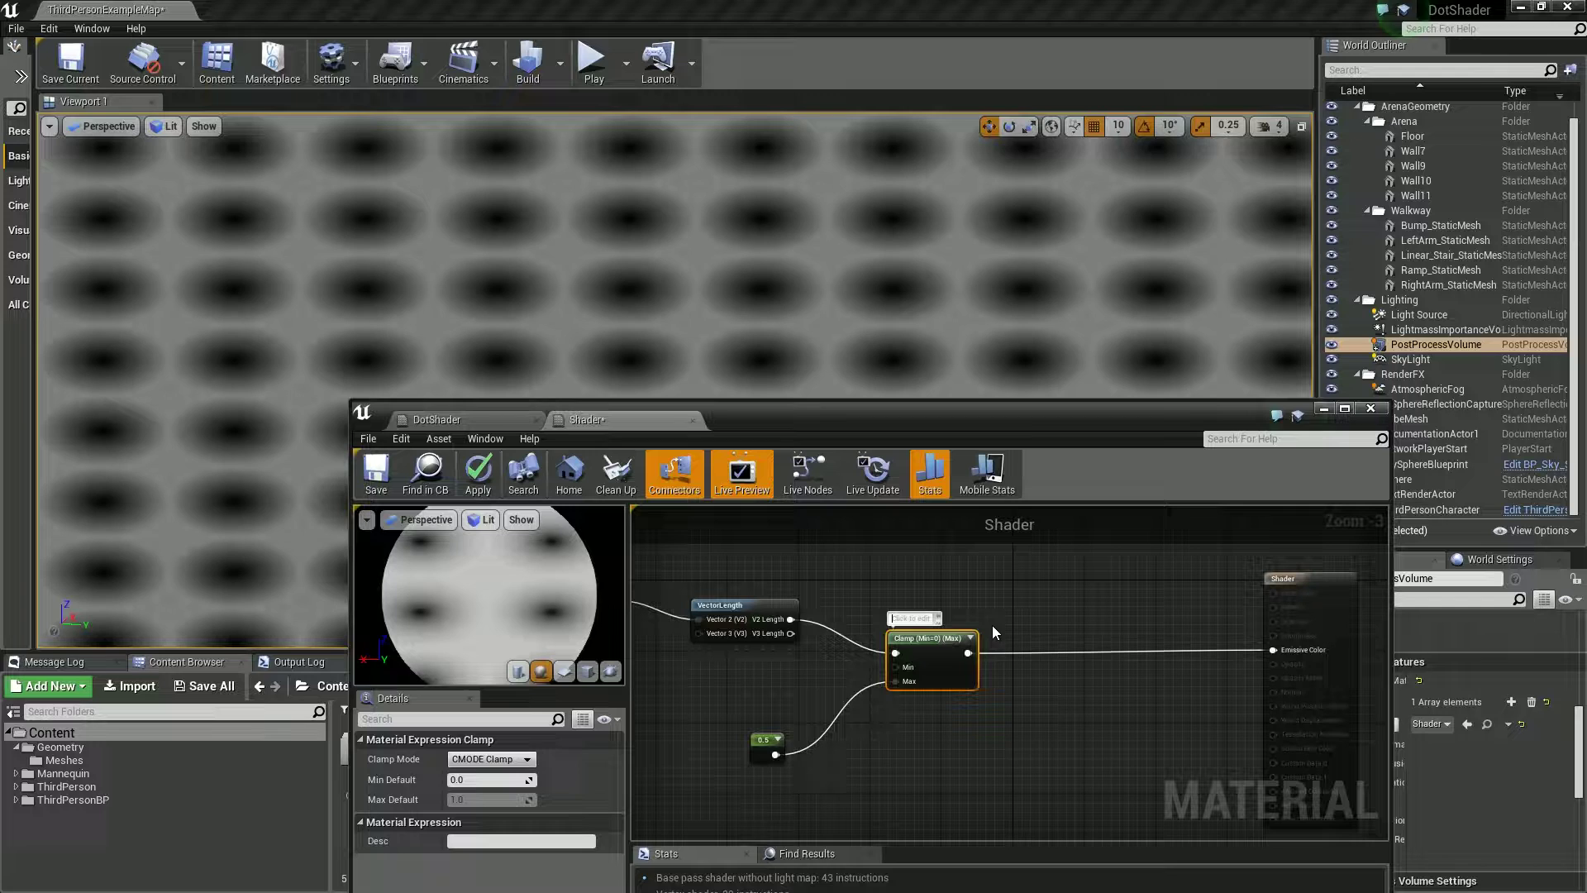
{"action": "type", "text": "0/"}
{"action": "type", "text": "..0"}
{"action": "type", "text": ".5"}
{"action": "key", "text": "Return"}
{"action": "left_click", "coordinate": [1026, 732]}
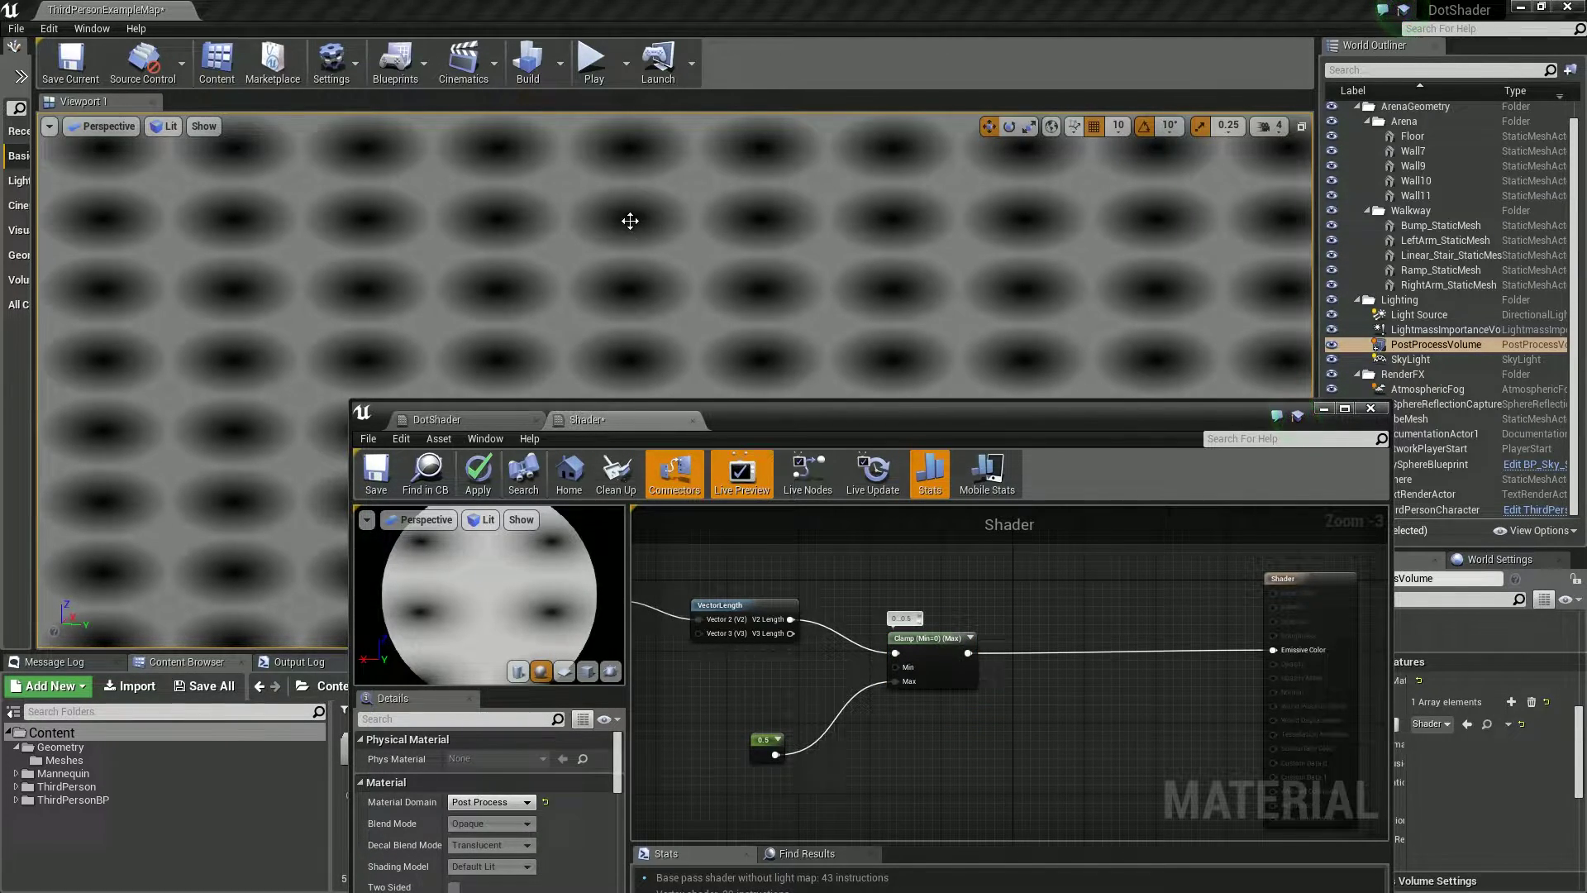
- Add a Multiply node with the Clamp output feeding its A input
{"action": "right_click_drag", "start_coordinate": [1006, 682], "coordinate": [960, 668]}
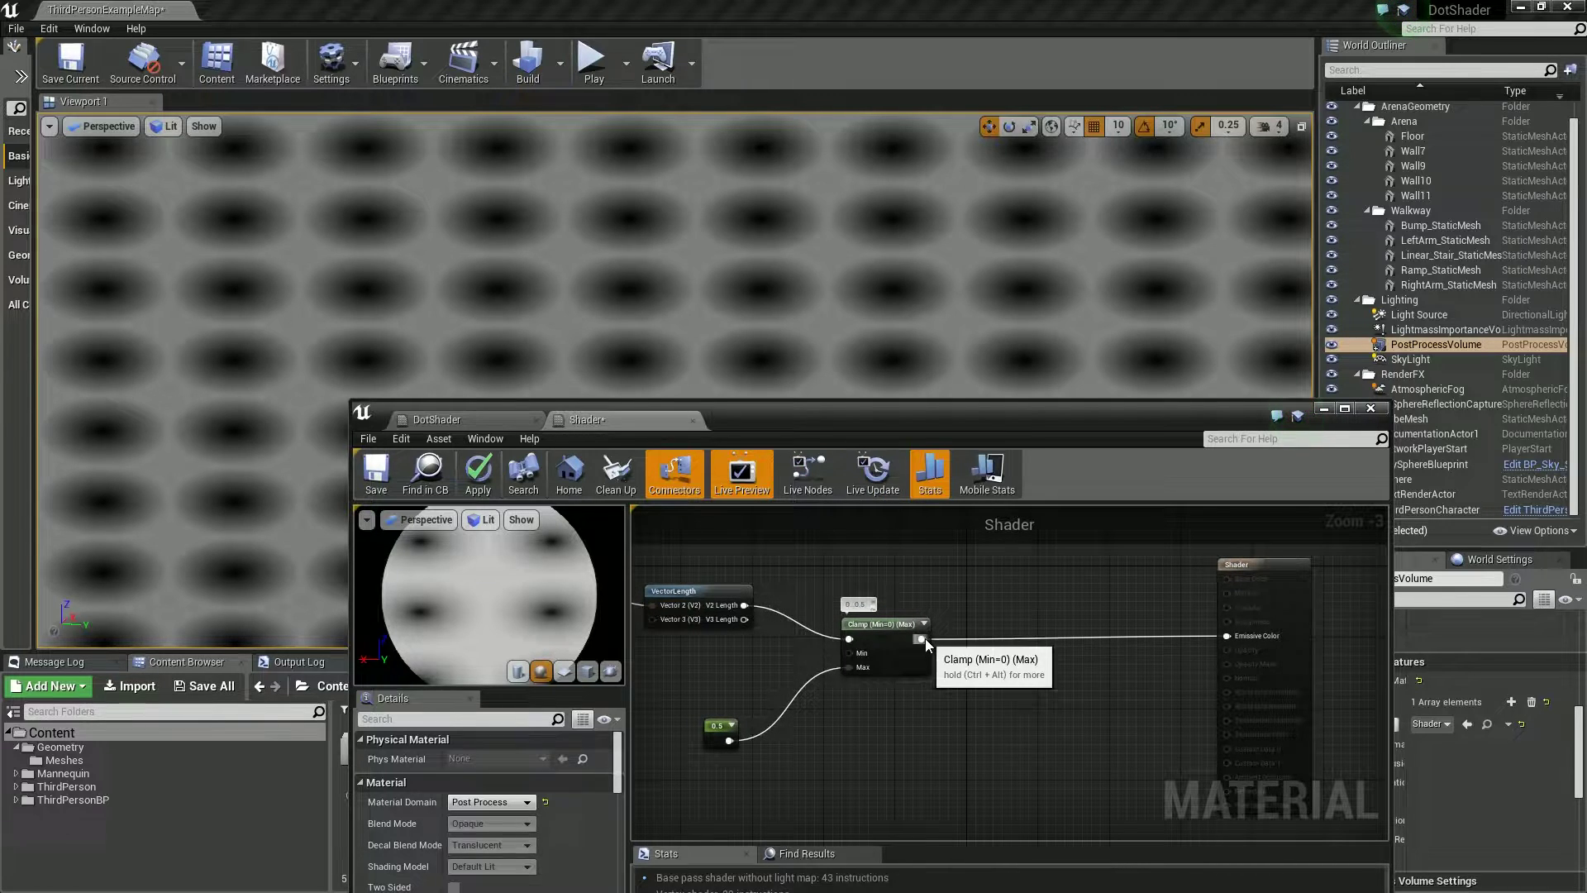
{"action": "left_click_drag", "start_coordinate": [925, 638], "coordinate": [981, 657]}
{"action": "type", "text": "*"}
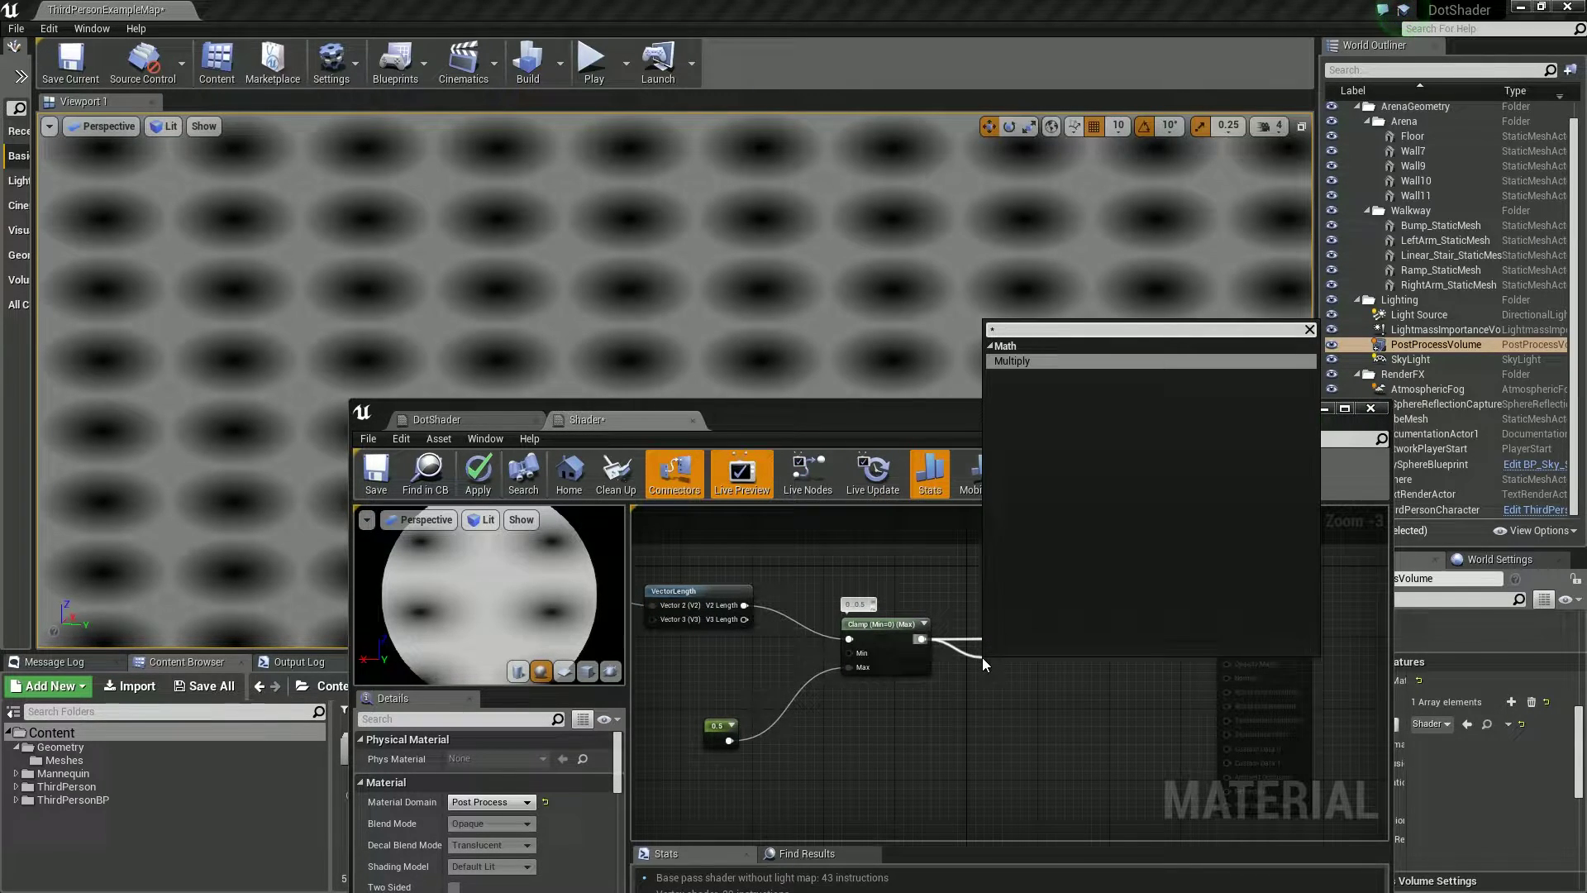
{"action": "key", "text": "Return"}
- Add a Divide node with the 0.5 constant as B, feed it into Multiply's B input and connect Multiply to Emissive Color
{"action": "right_click", "coordinate": [901, 730]}
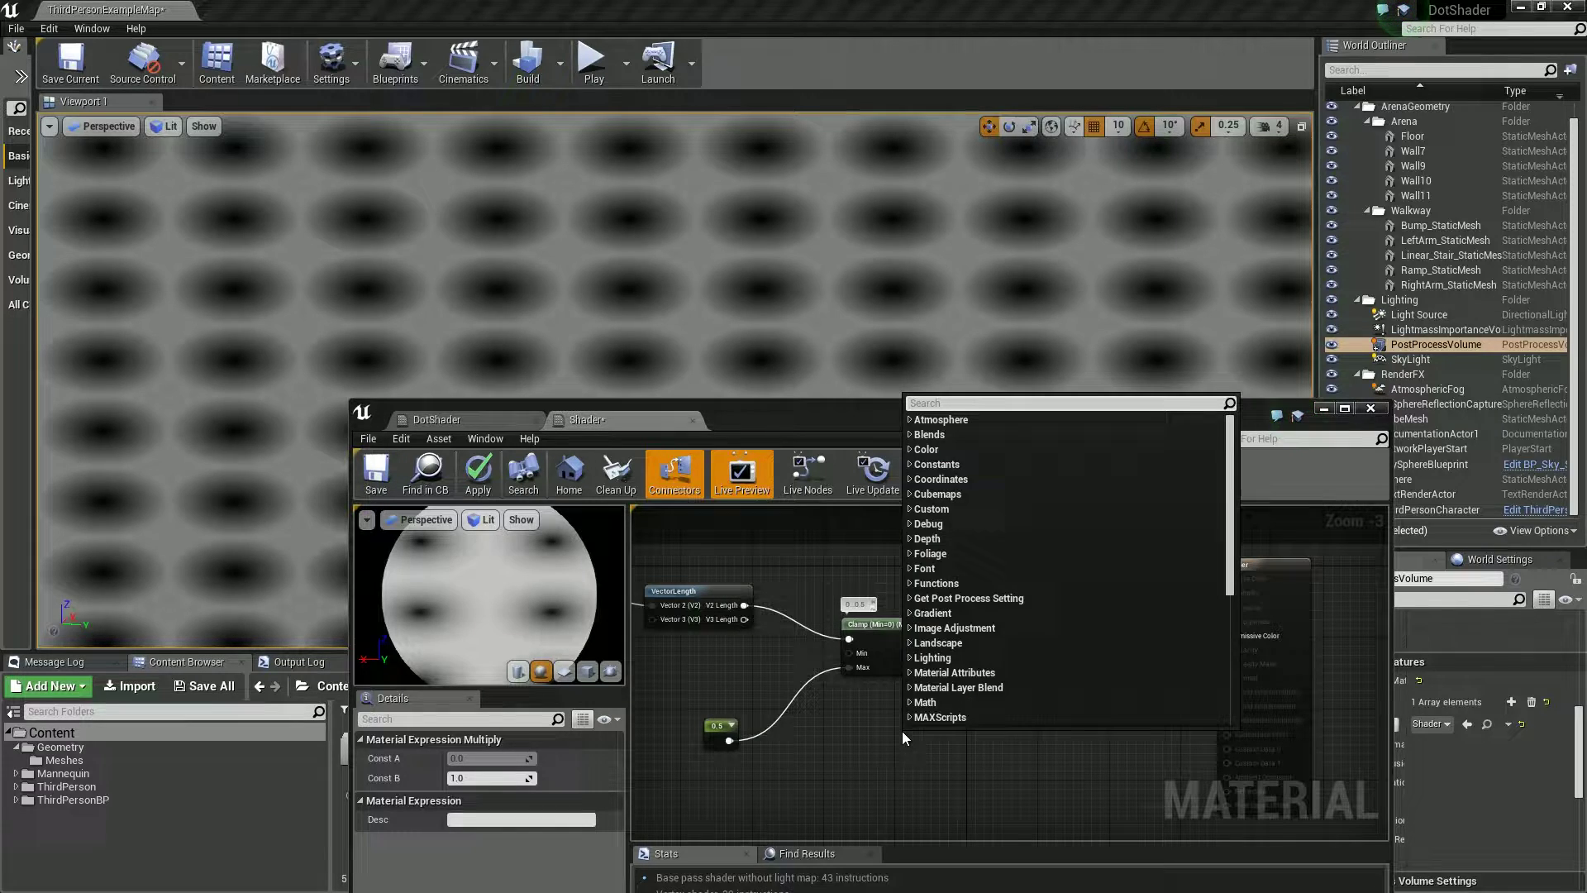
{"action": "type", "text": "/"}
{"action": "key", "text": "Return"}
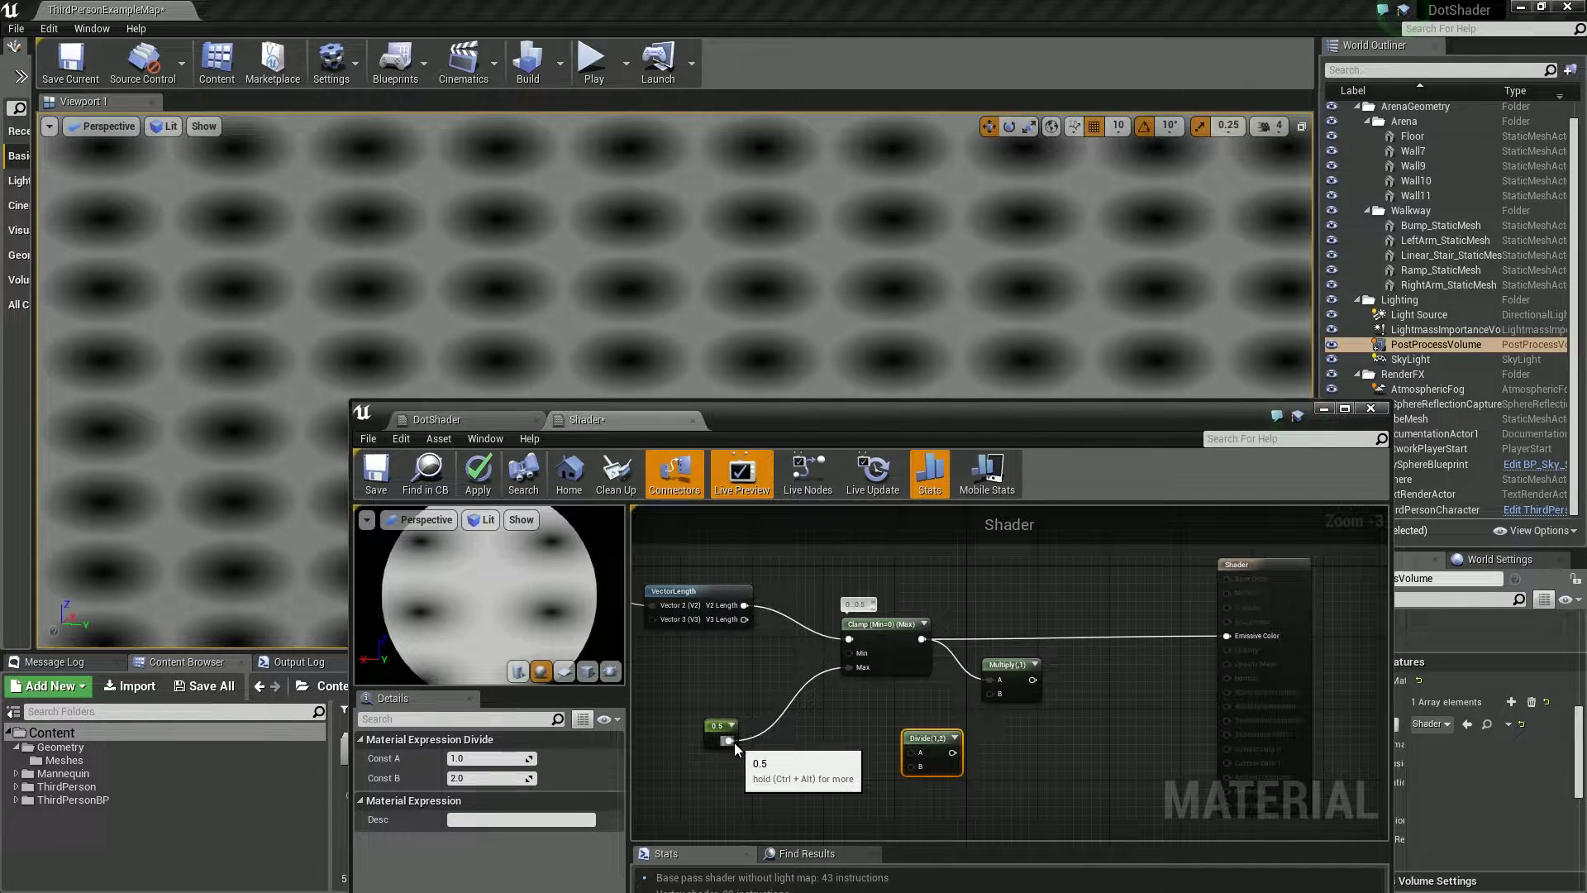
{"action": "left_click_drag", "start_coordinate": [729, 740], "coordinate": [1227, 635]}
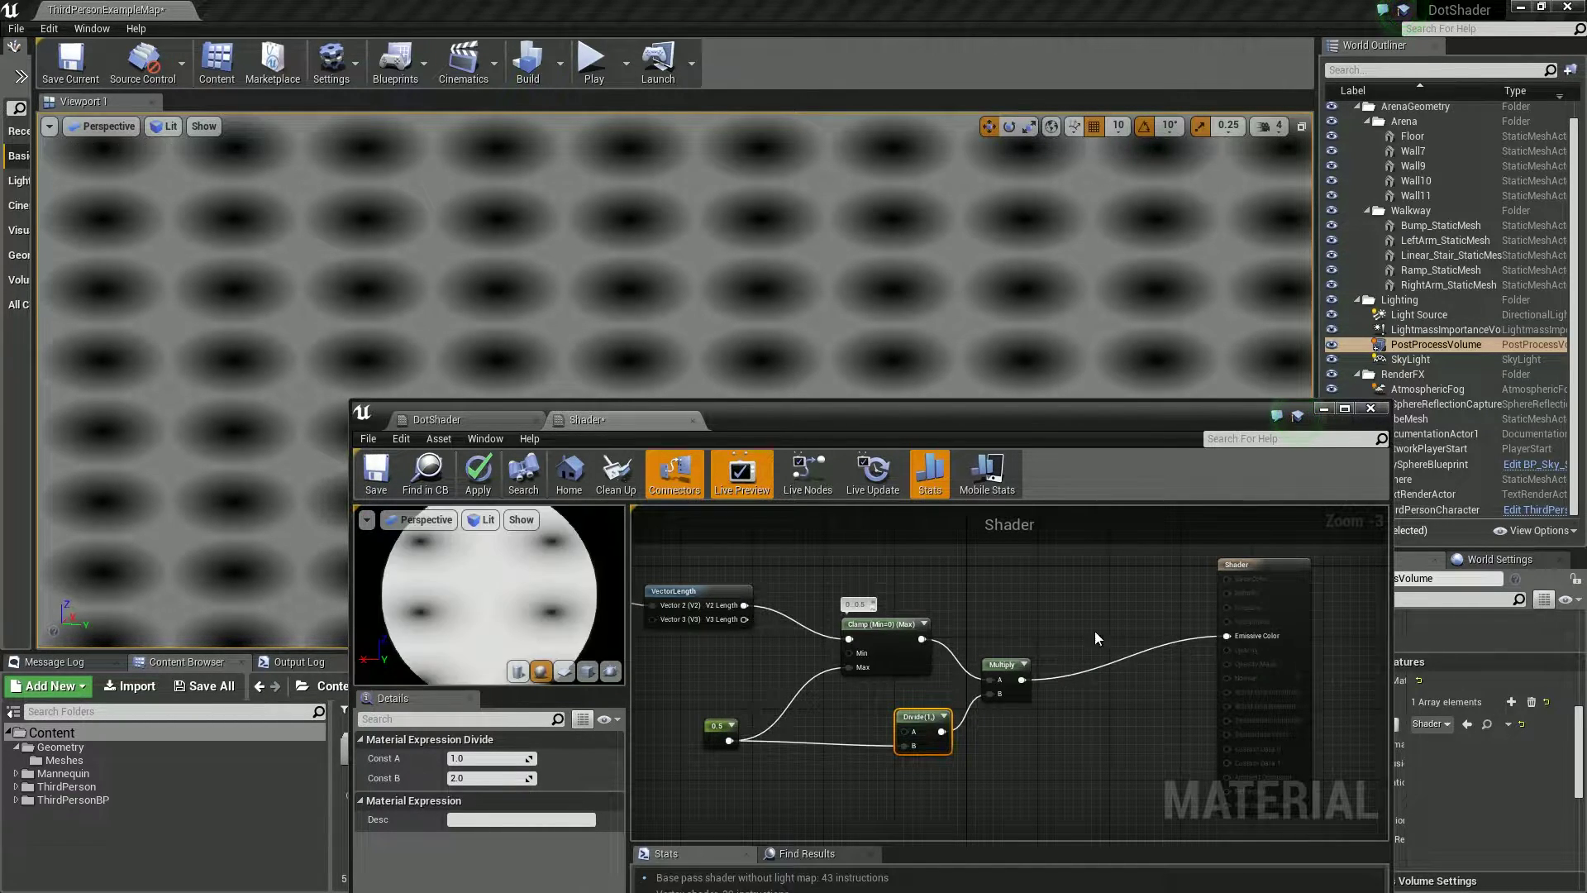
- Apply the material changes and convert the 0.5 constant feeding Clamp and Divide into a scalar parameter, shifting it slightly away from them
{"action": "left_click", "coordinate": [478, 473]}
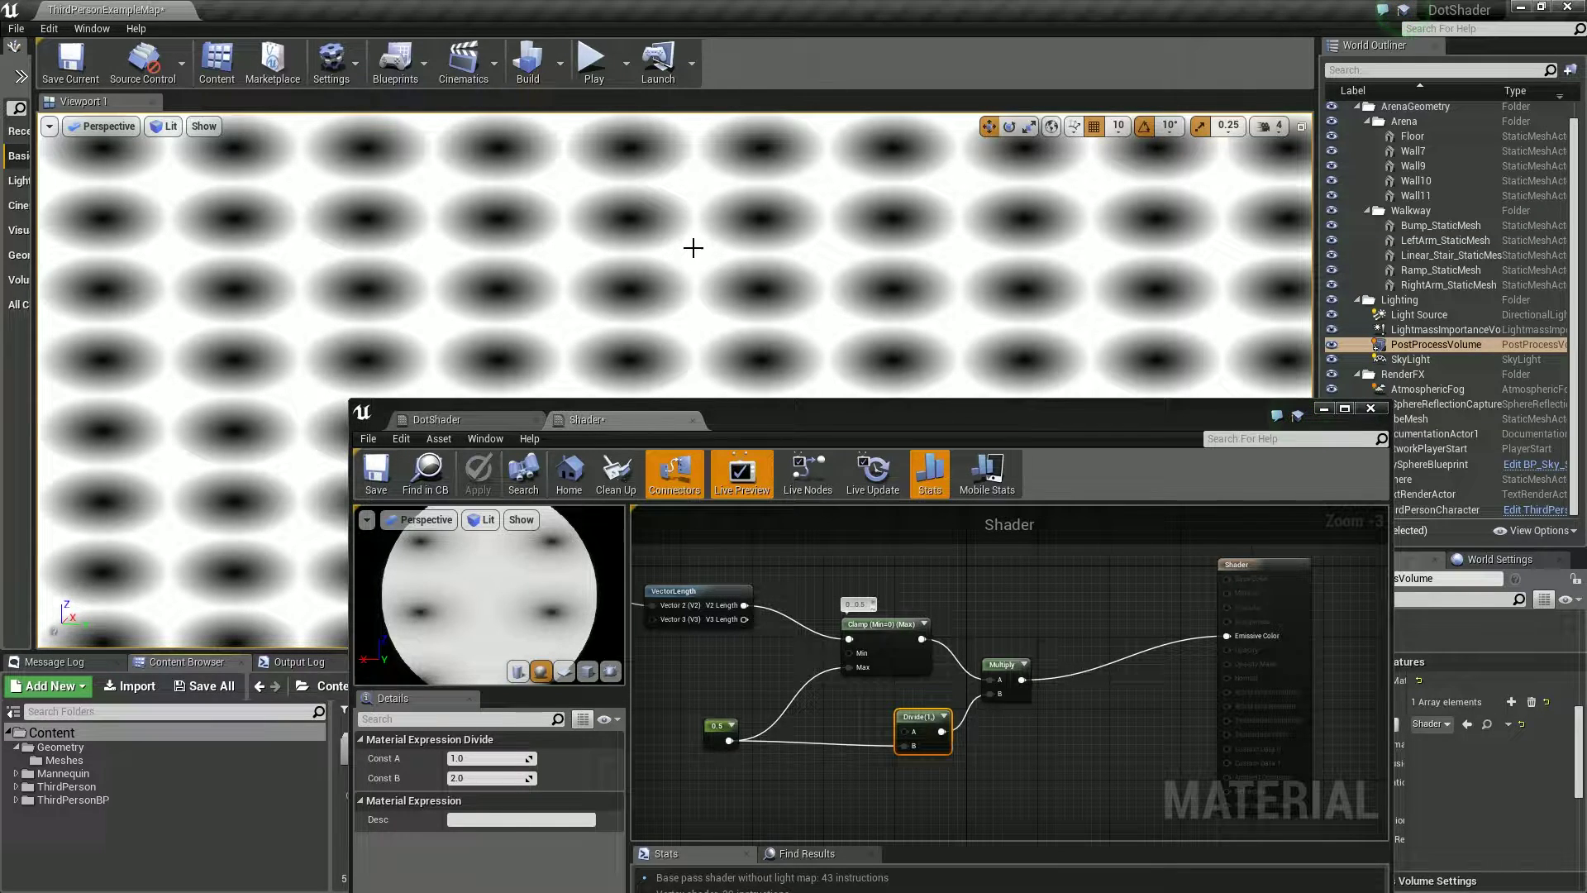
{"action": "right_click_drag", "start_coordinate": [744, 593], "coordinate": [843, 548]}
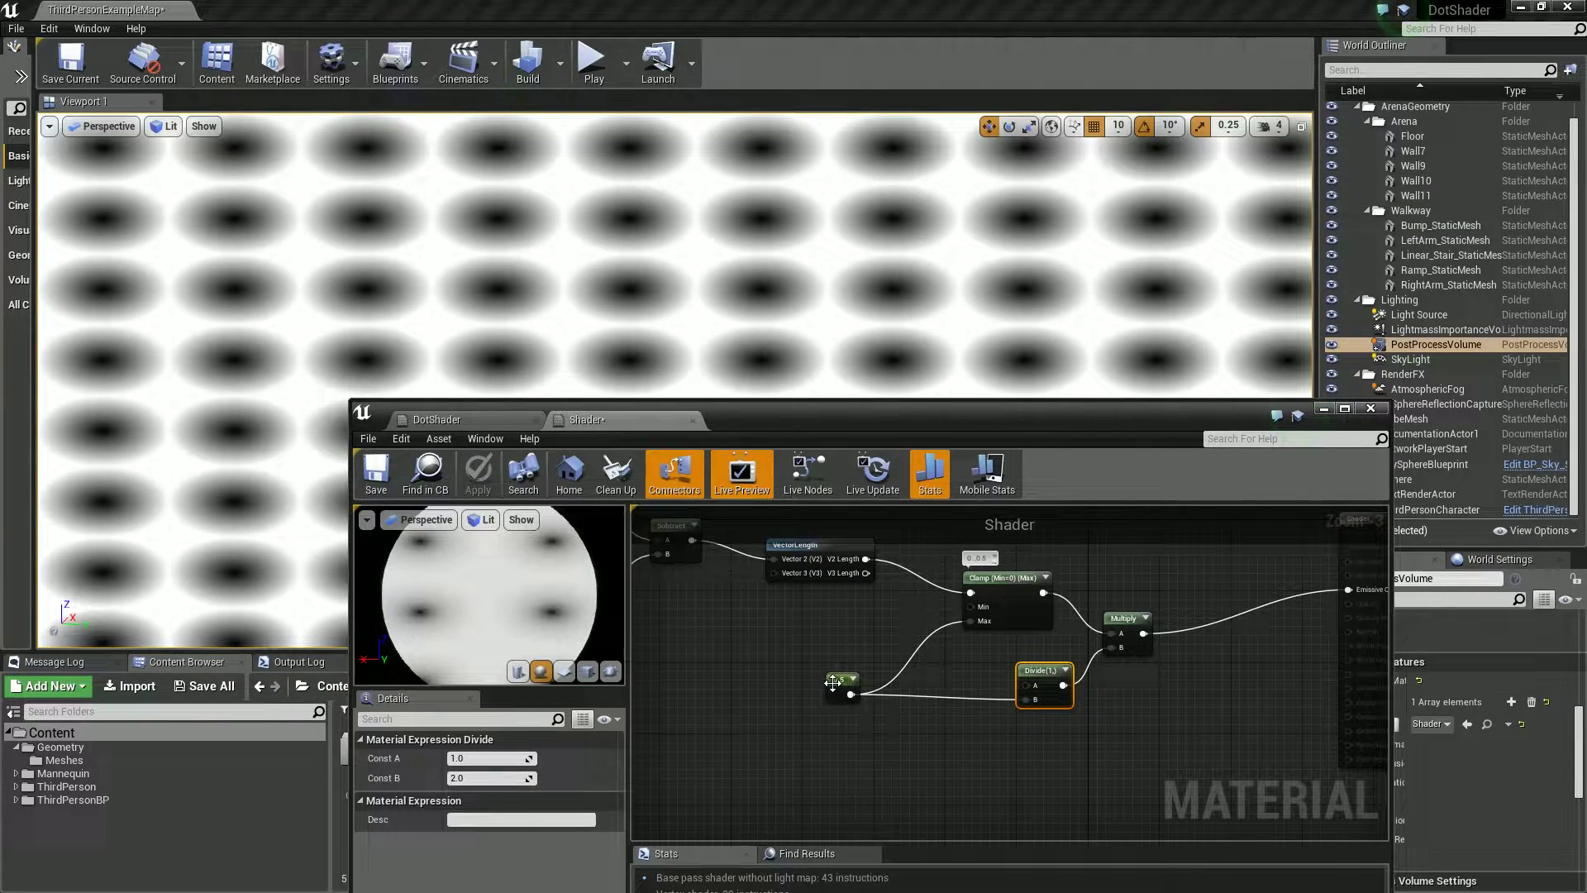
{"action": "right_click", "coordinate": [841, 686]}
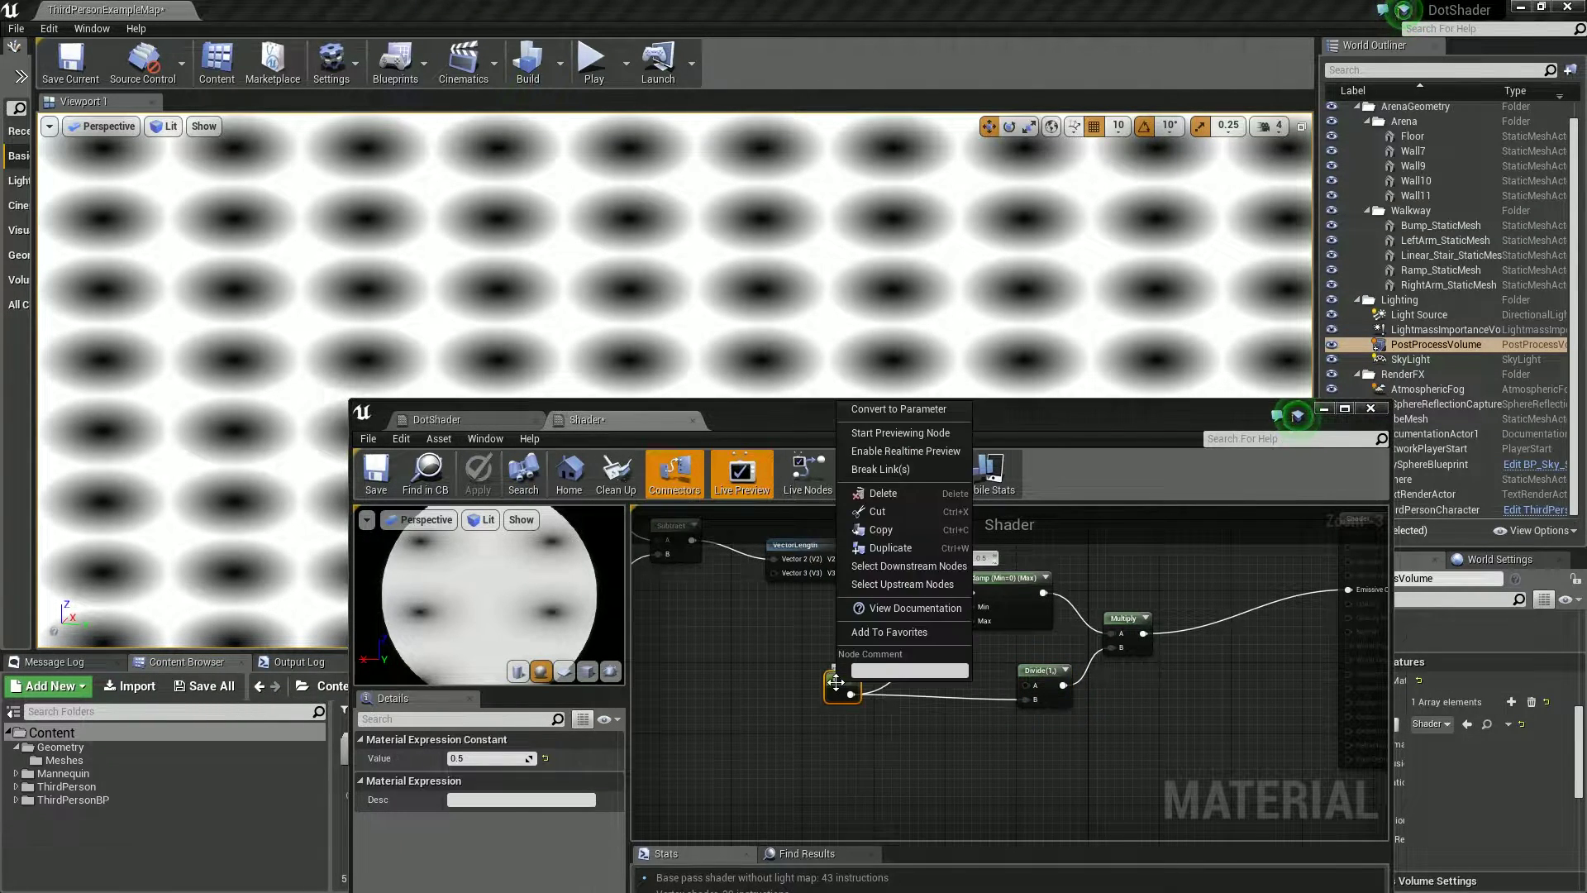
{"action": "left_click", "coordinate": [887, 407]}
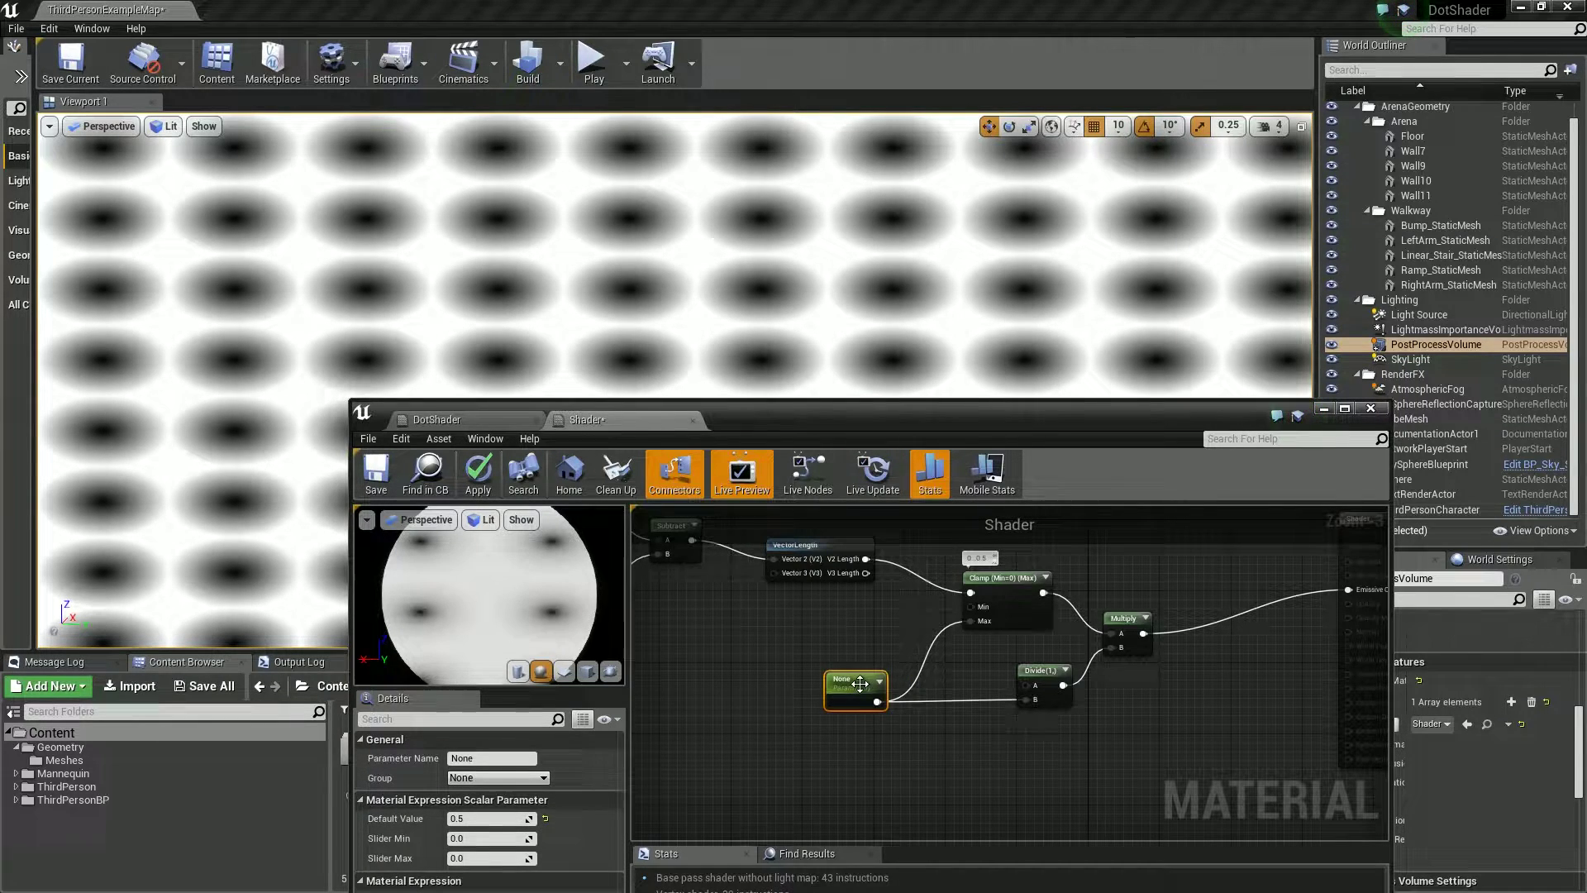
{"action": "left_click_drag", "start_coordinate": [860, 684], "coordinate": [810, 692]}
{"action": "left_click", "coordinate": [830, 617]}
- Insert a OneMinus node between the Multiply node and Emissive Color, move the Shader result node farther away, and apply the material
{"action": "right_click_drag", "start_coordinate": [1239, 726], "coordinate": [1015, 726]}
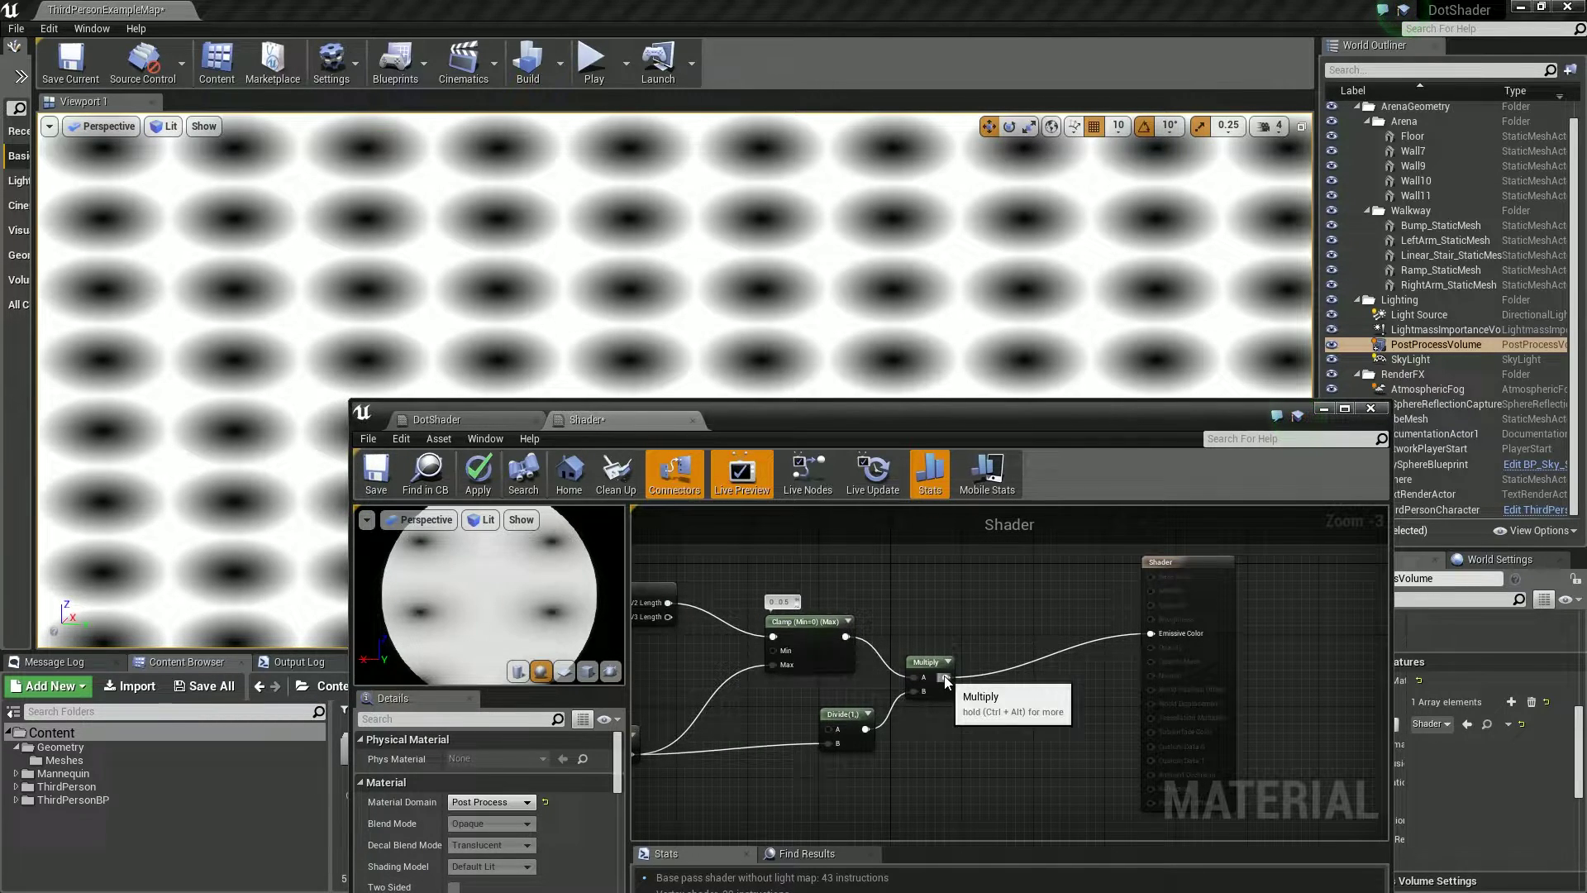
{"action": "left_click_drag", "start_coordinate": [945, 677], "coordinate": [1038, 693]}
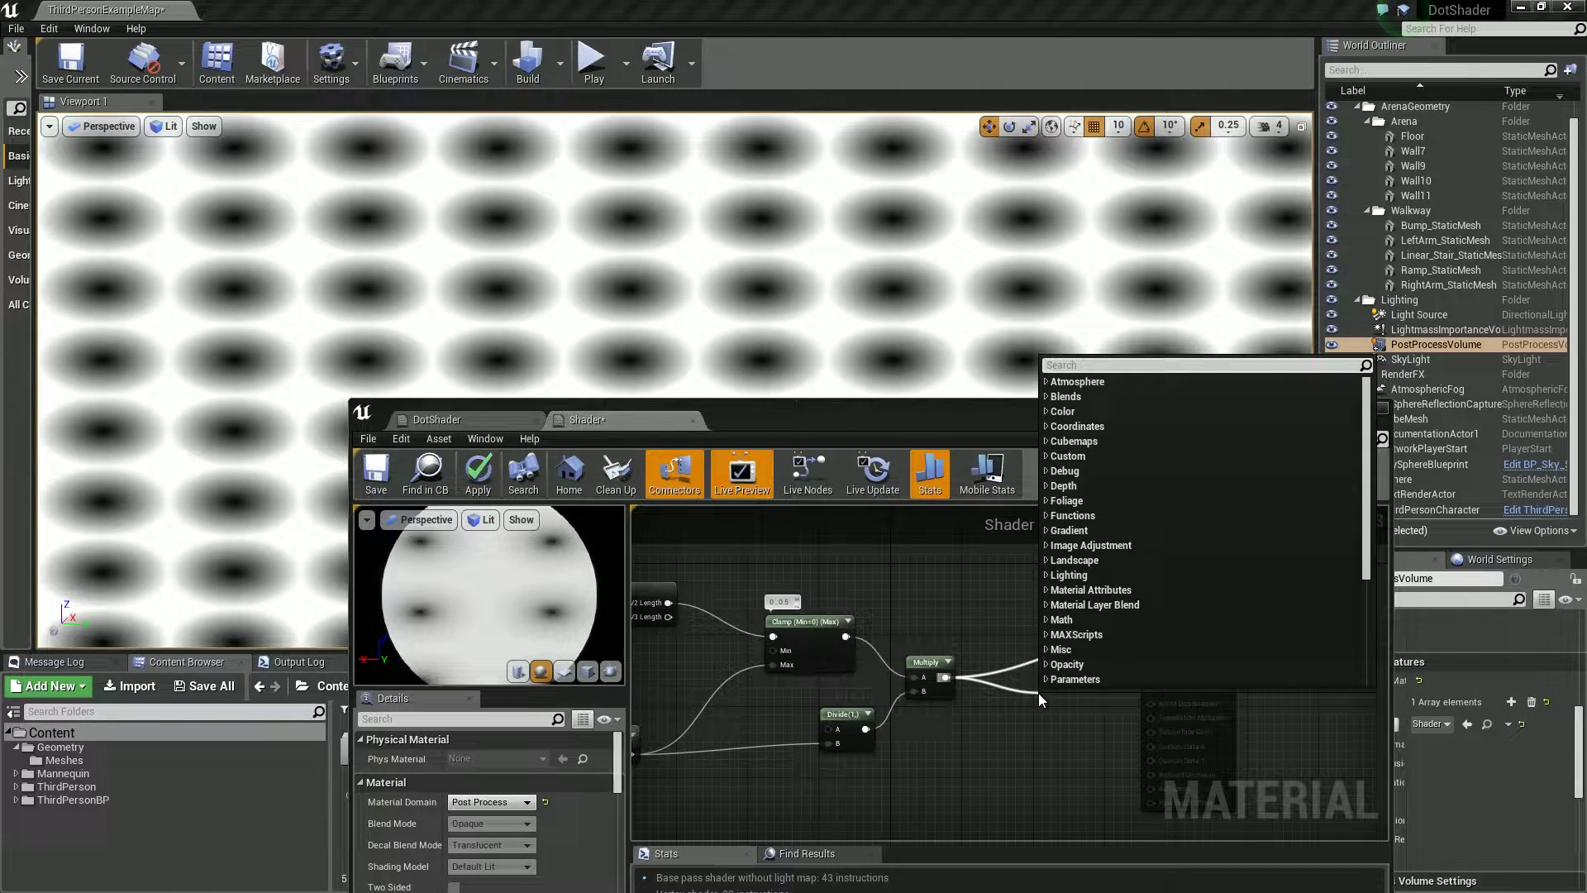
{"action": "type", "text": "oneminus"}
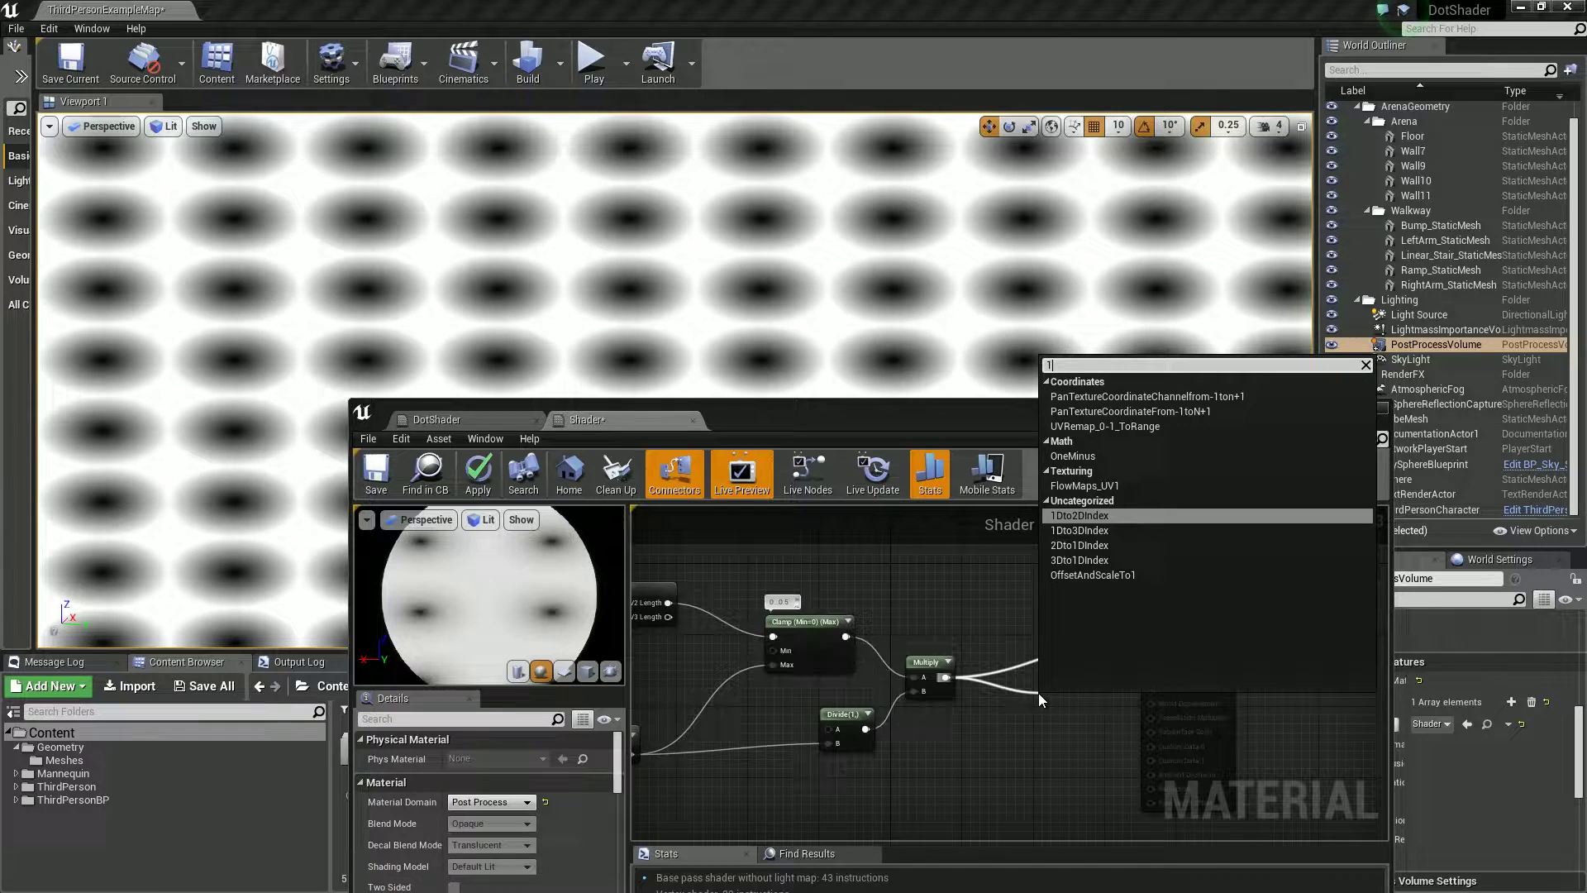
{"action": "key", "text": "Return"}
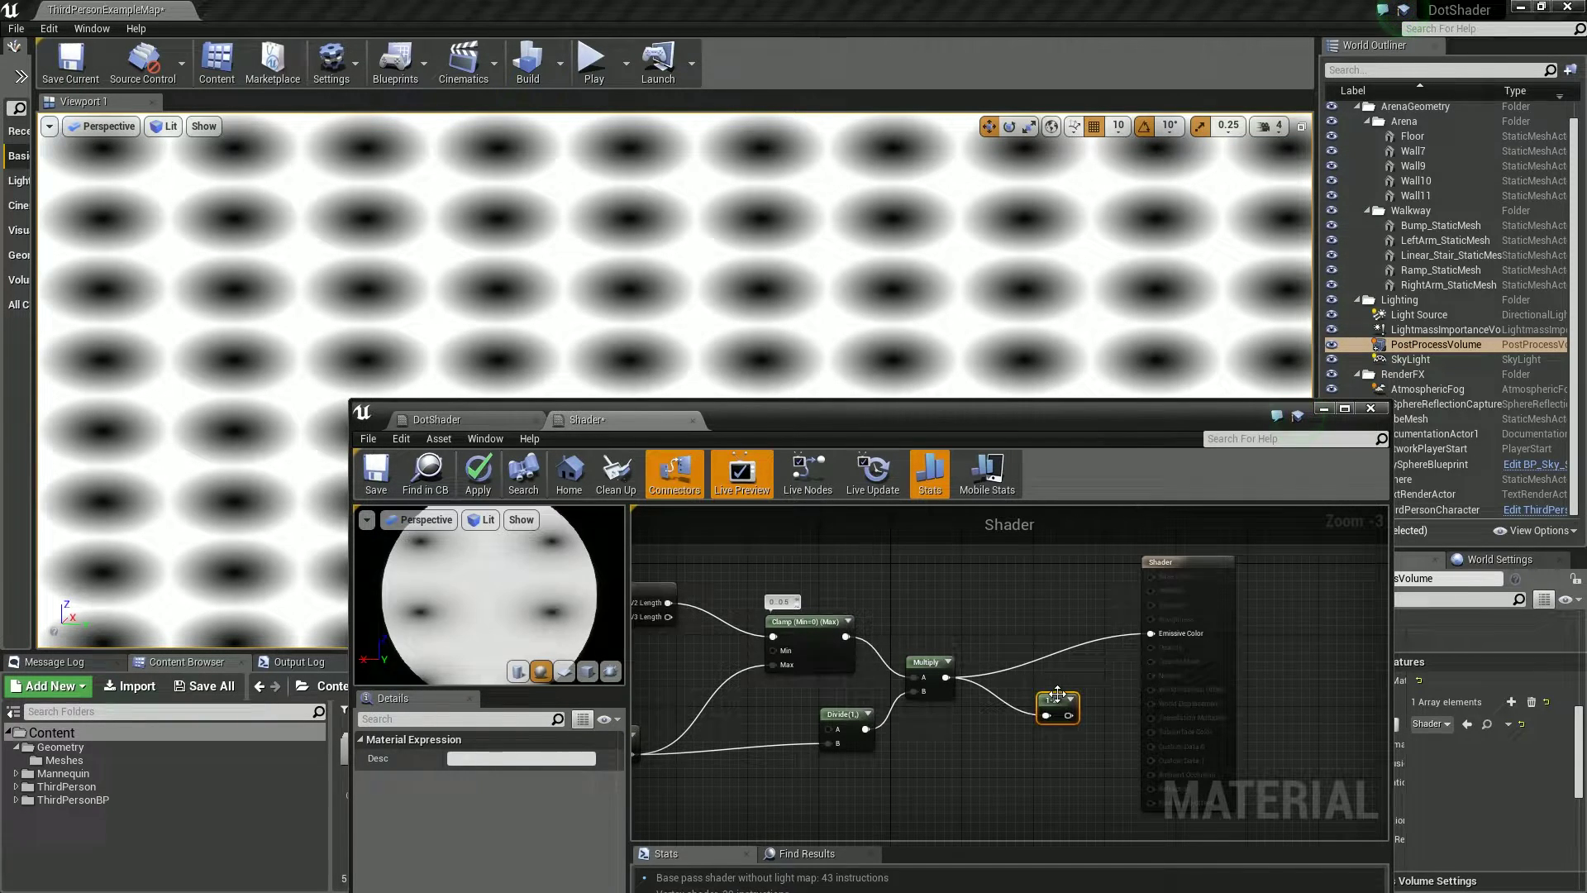
{"action": "right_click_drag", "start_coordinate": [1097, 694], "coordinate": [934, 684]}
{"action": "left_click_drag", "start_coordinate": [1016, 547], "coordinate": [1149, 572]}
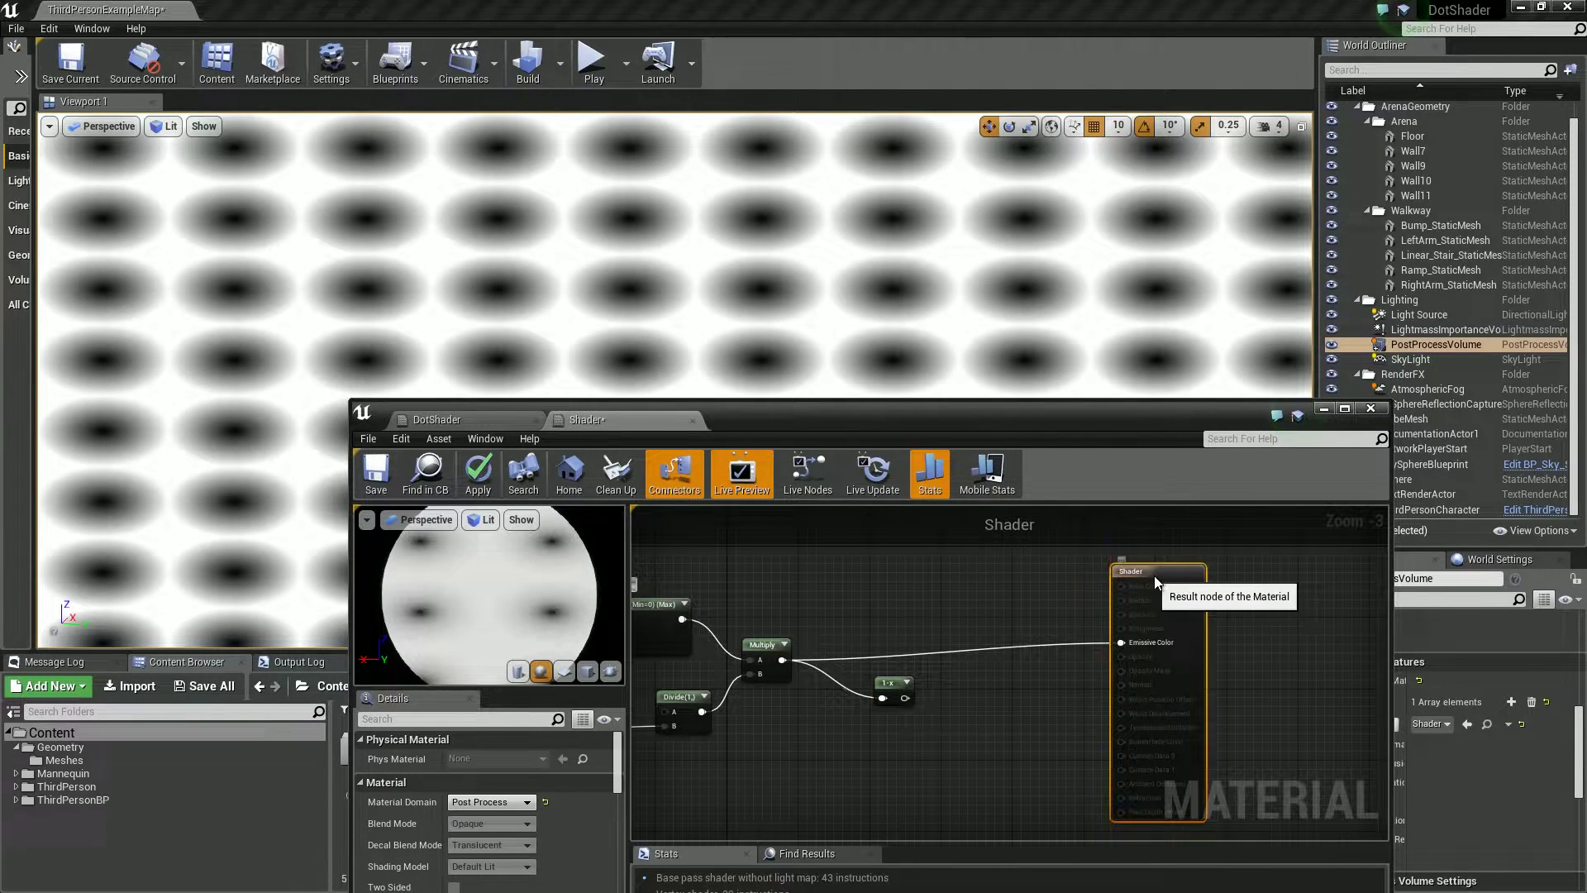
{"action": "left_click_drag", "start_coordinate": [904, 698], "coordinate": [1122, 643]}
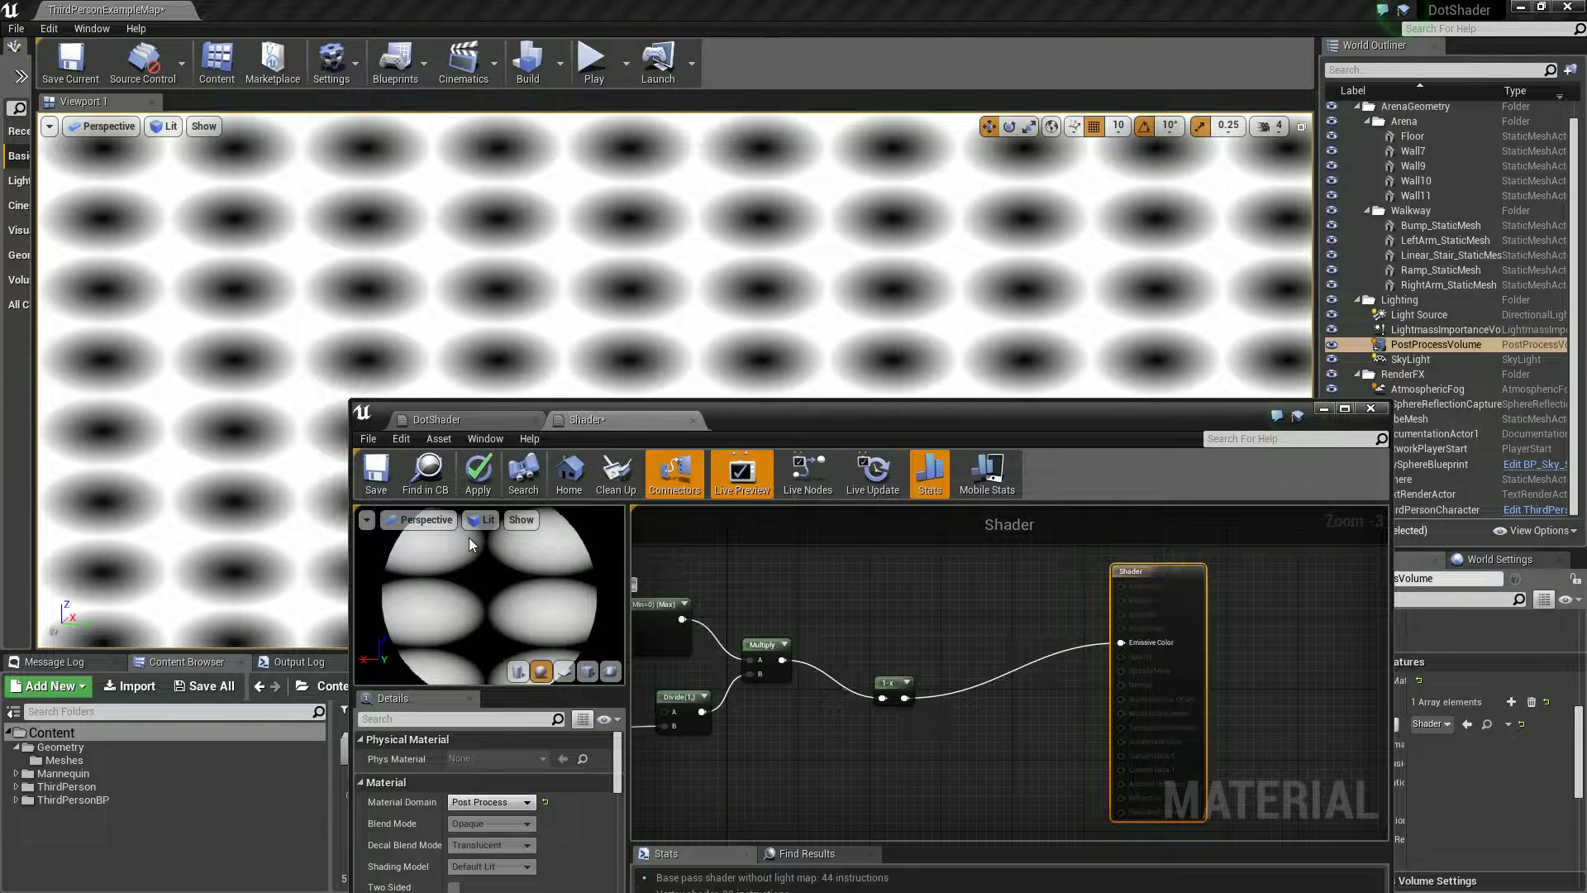
{"action": "left_click", "coordinate": [478, 471]}
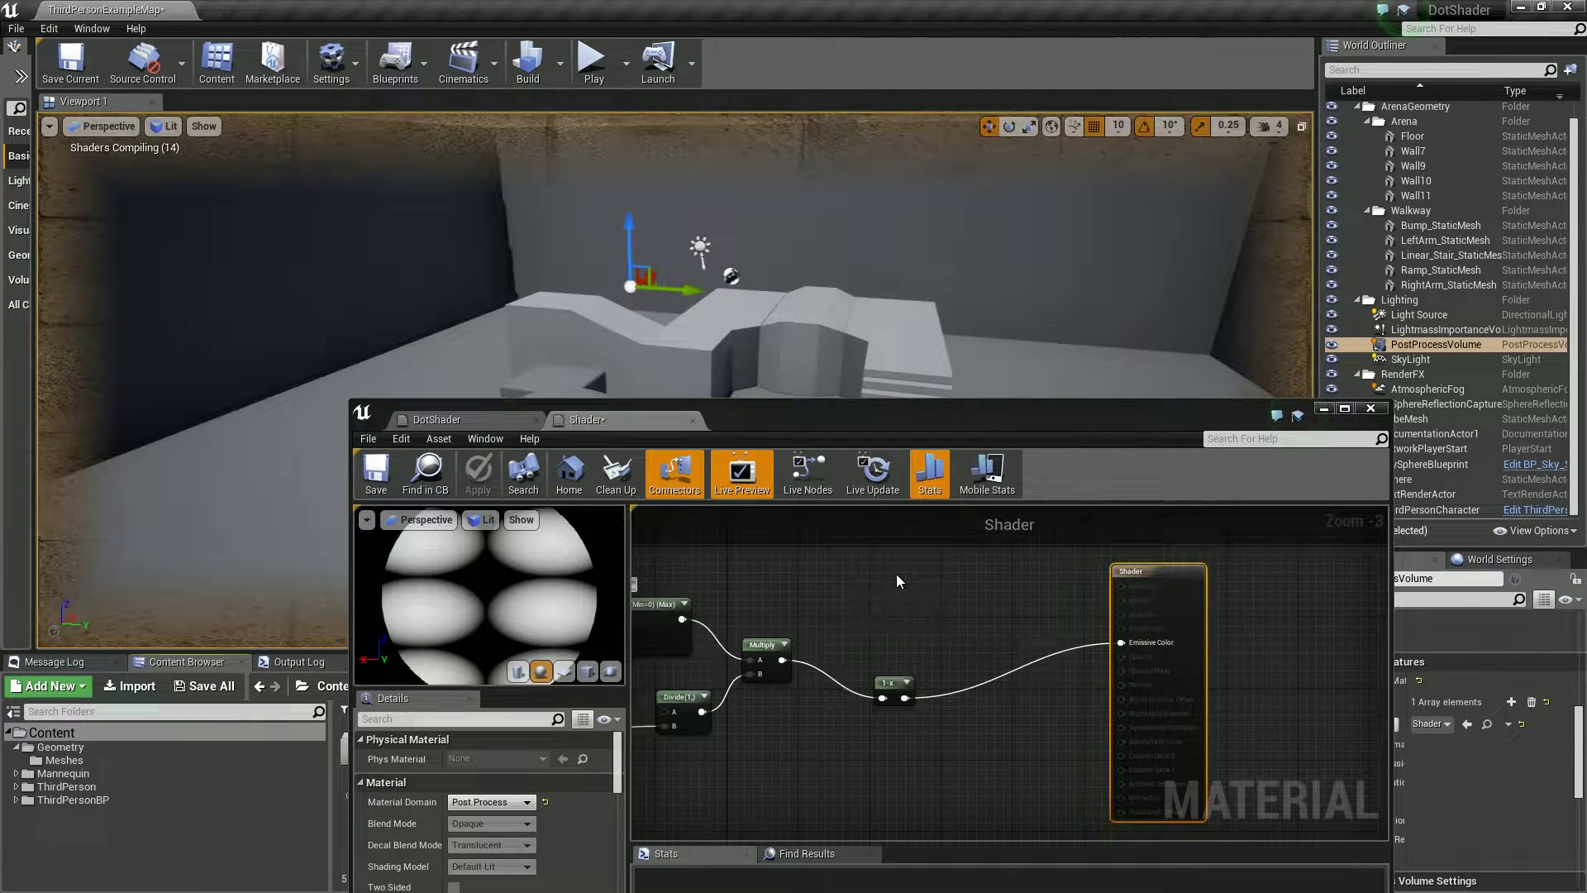
- Add a Multiply node fed by the OneMinus output and set its Const B to 5
{"action": "right_click_drag", "start_coordinate": [929, 582], "coordinate": [830, 543]}
{"action": "left_click_drag", "start_coordinate": [809, 657], "coordinate": [885, 671]}
{"action": "type", "text": "*"}
{"action": "key", "text": "Return"}
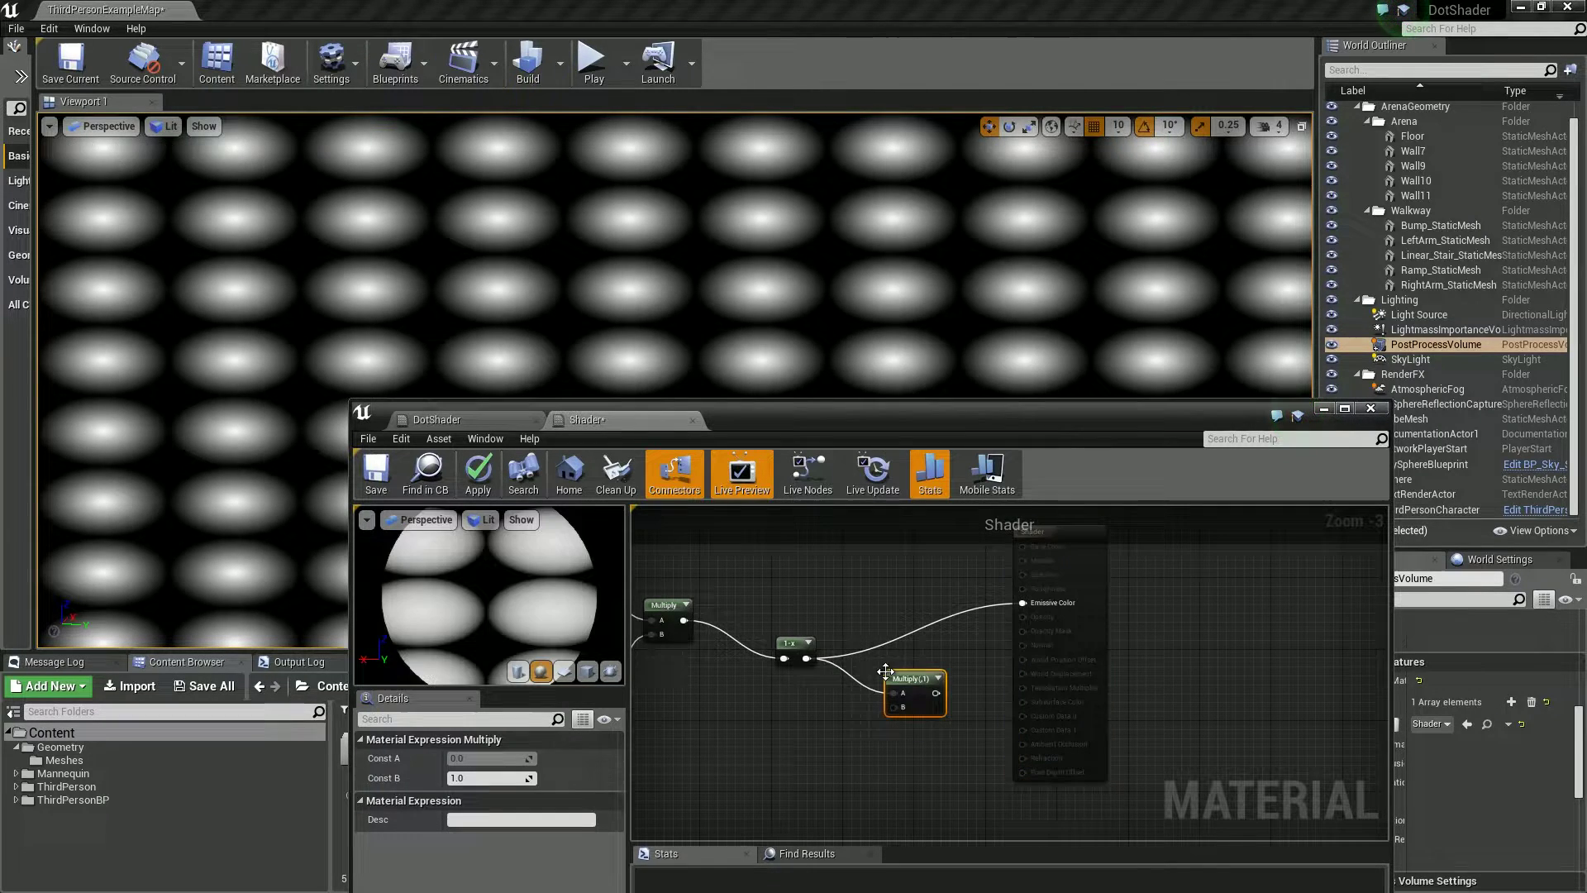
{"action": "left_click", "coordinate": [502, 777]}
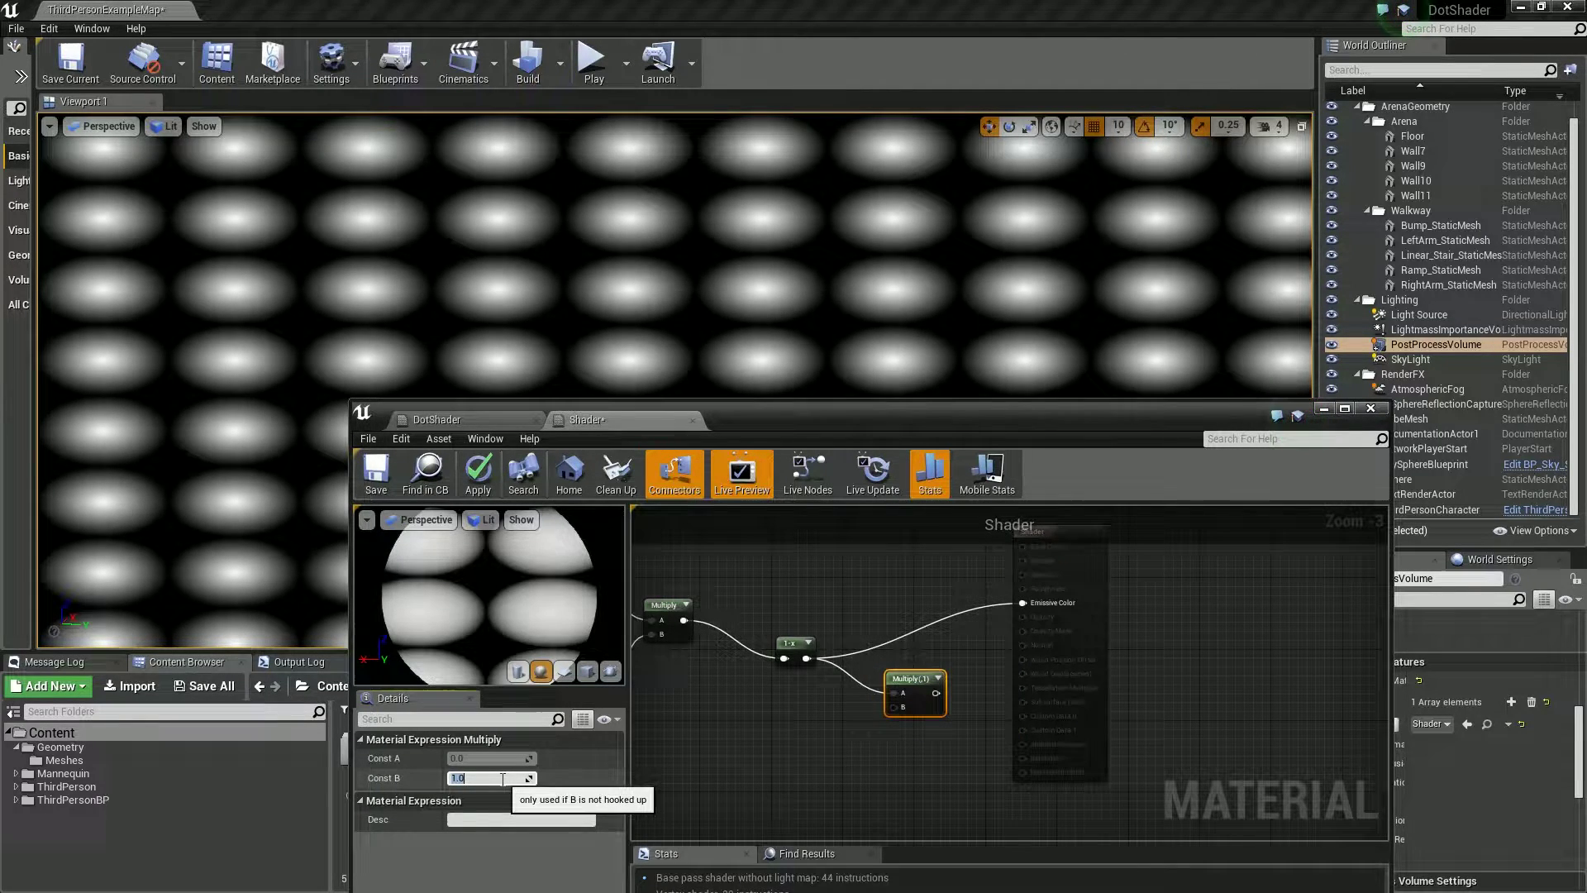
{"action": "type", "text": "5"}
{"action": "key", "text": "Return"}
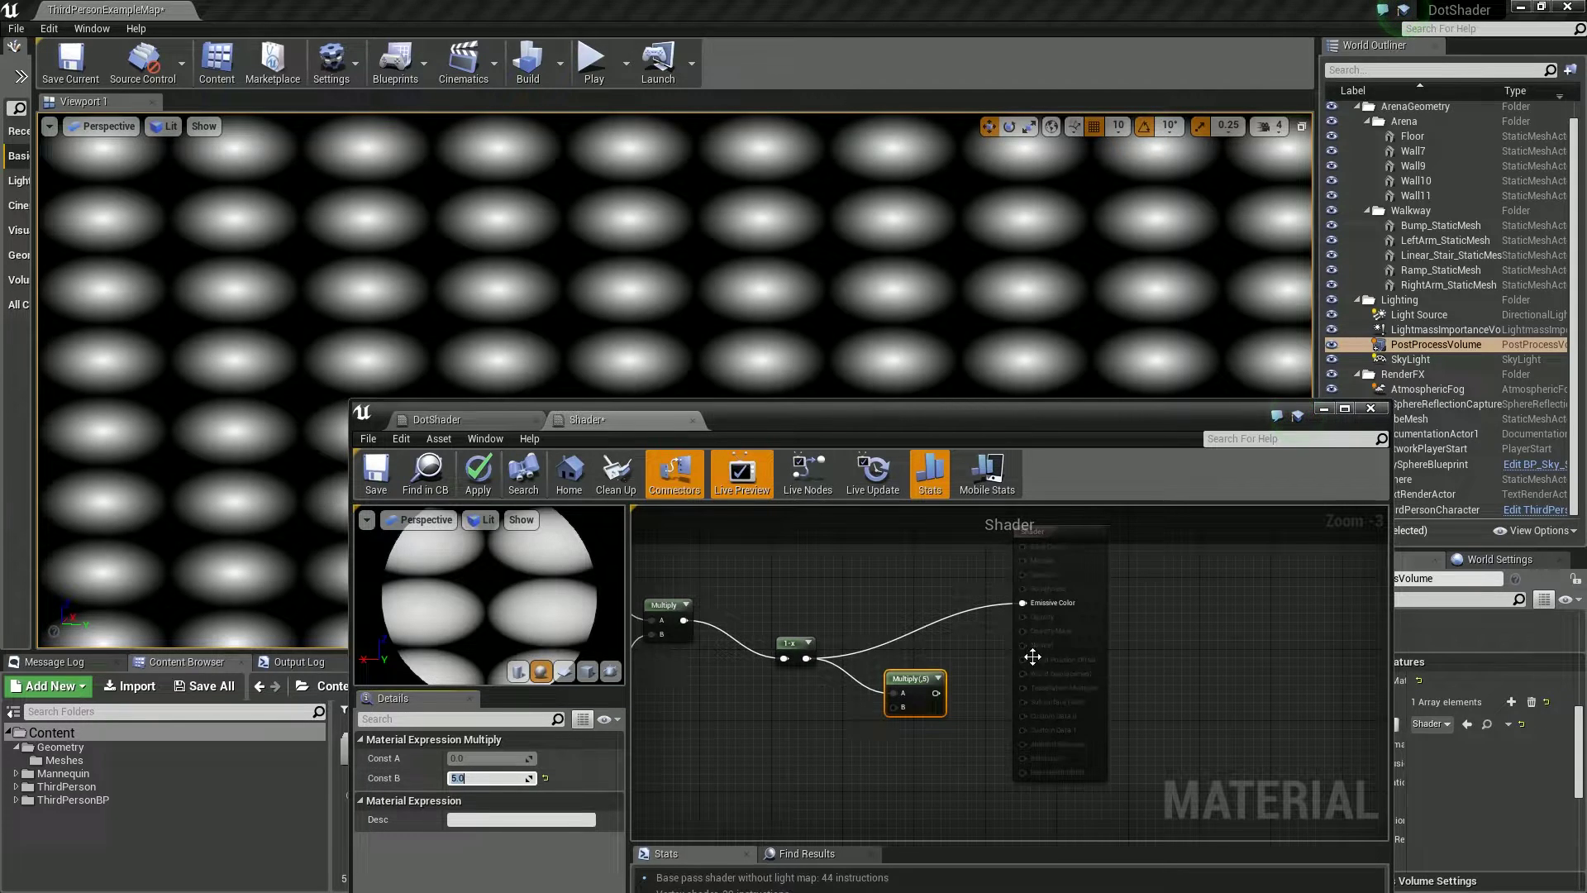
- Insert a Clamp node between the new Multiply node and Emissive Color, with the result node moved away, and apply the material
{"action": "key", "text": "Home"}
{"action": "left_click_drag", "start_coordinate": [960, 568], "coordinate": [1129, 568]}
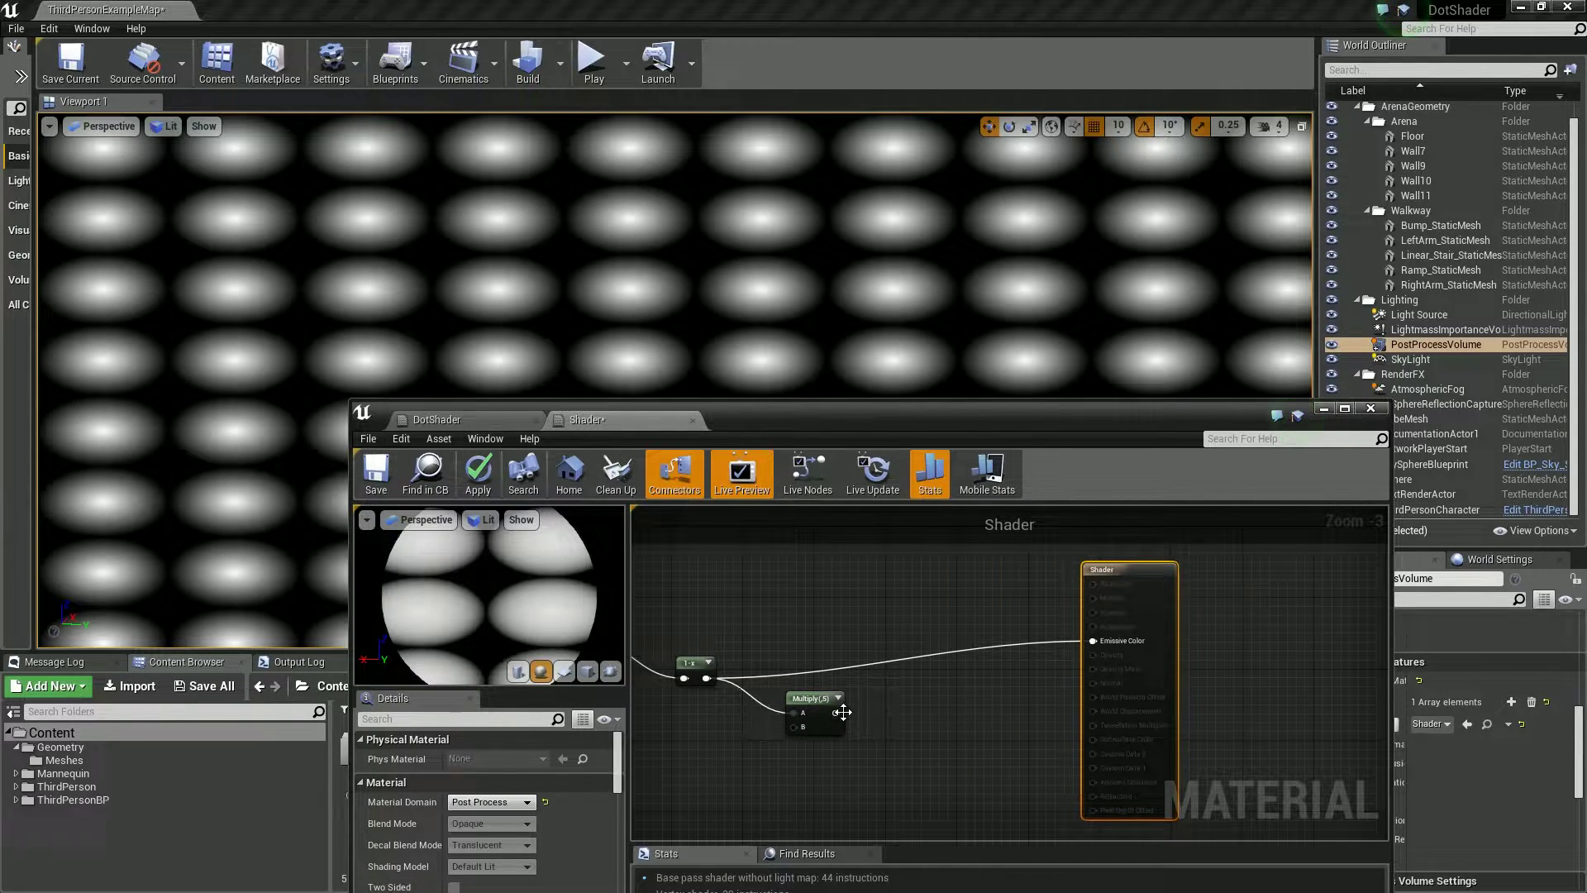
{"action": "left_click_drag", "start_coordinate": [835, 712], "coordinate": [1094, 641]}
{"action": "type", "text": "clamp"}
{"action": "key", "text": "Return"}
{"action": "left_click", "coordinate": [478, 471]}
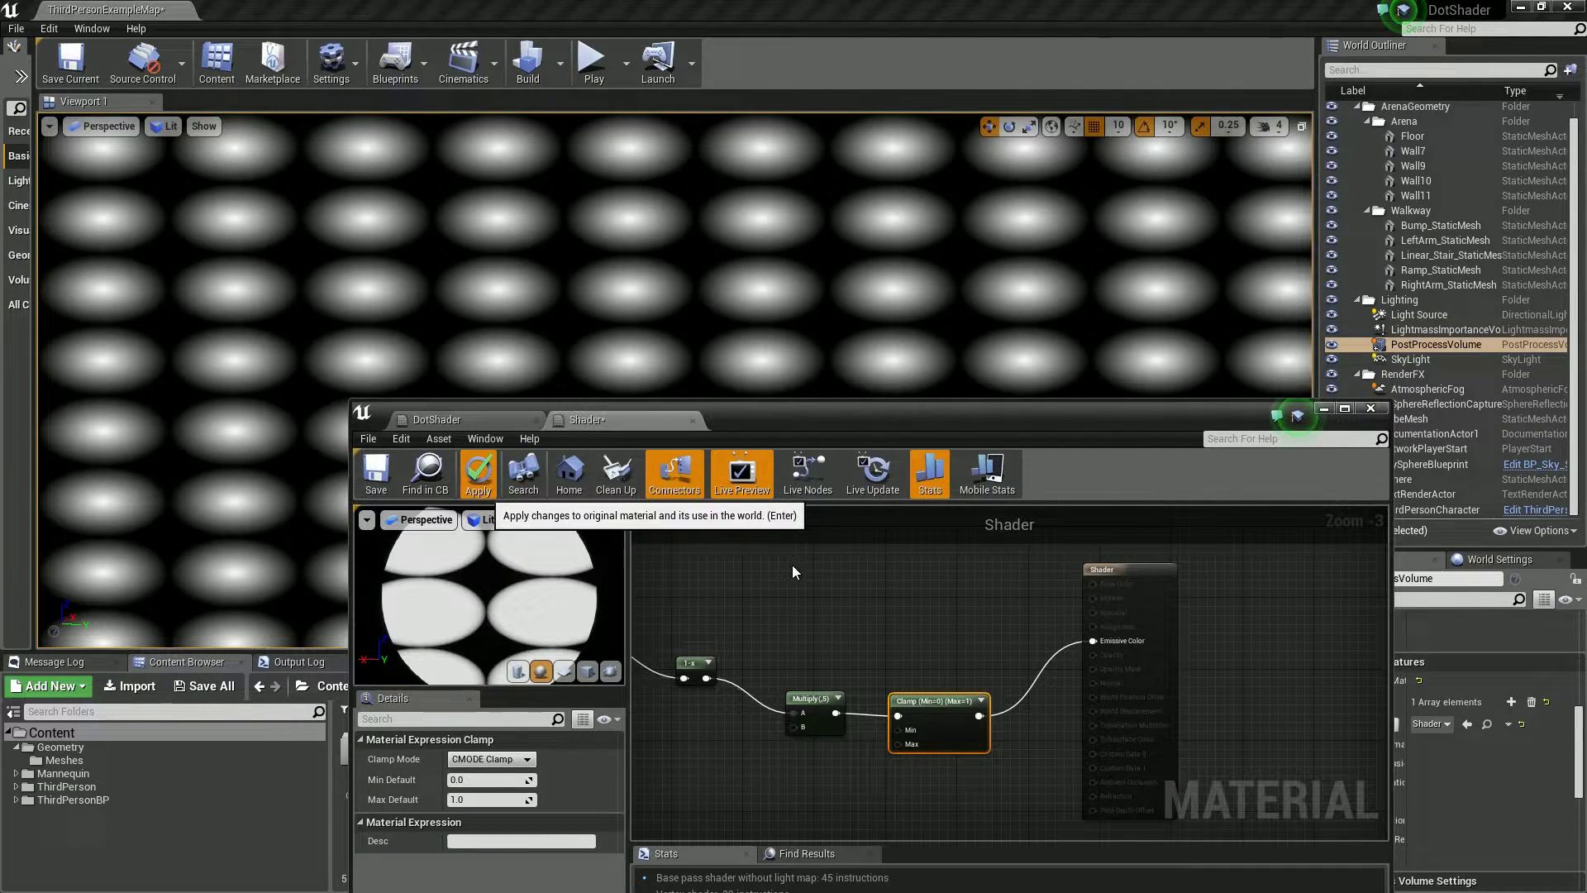
- Adjust the default value of the unnamed scalar parameter feeding Clamp and Divide to 0.509174
{"action": "scroll", "coordinate": [890, 558], "scroll_direction": "down", "scroll_amount": 2}
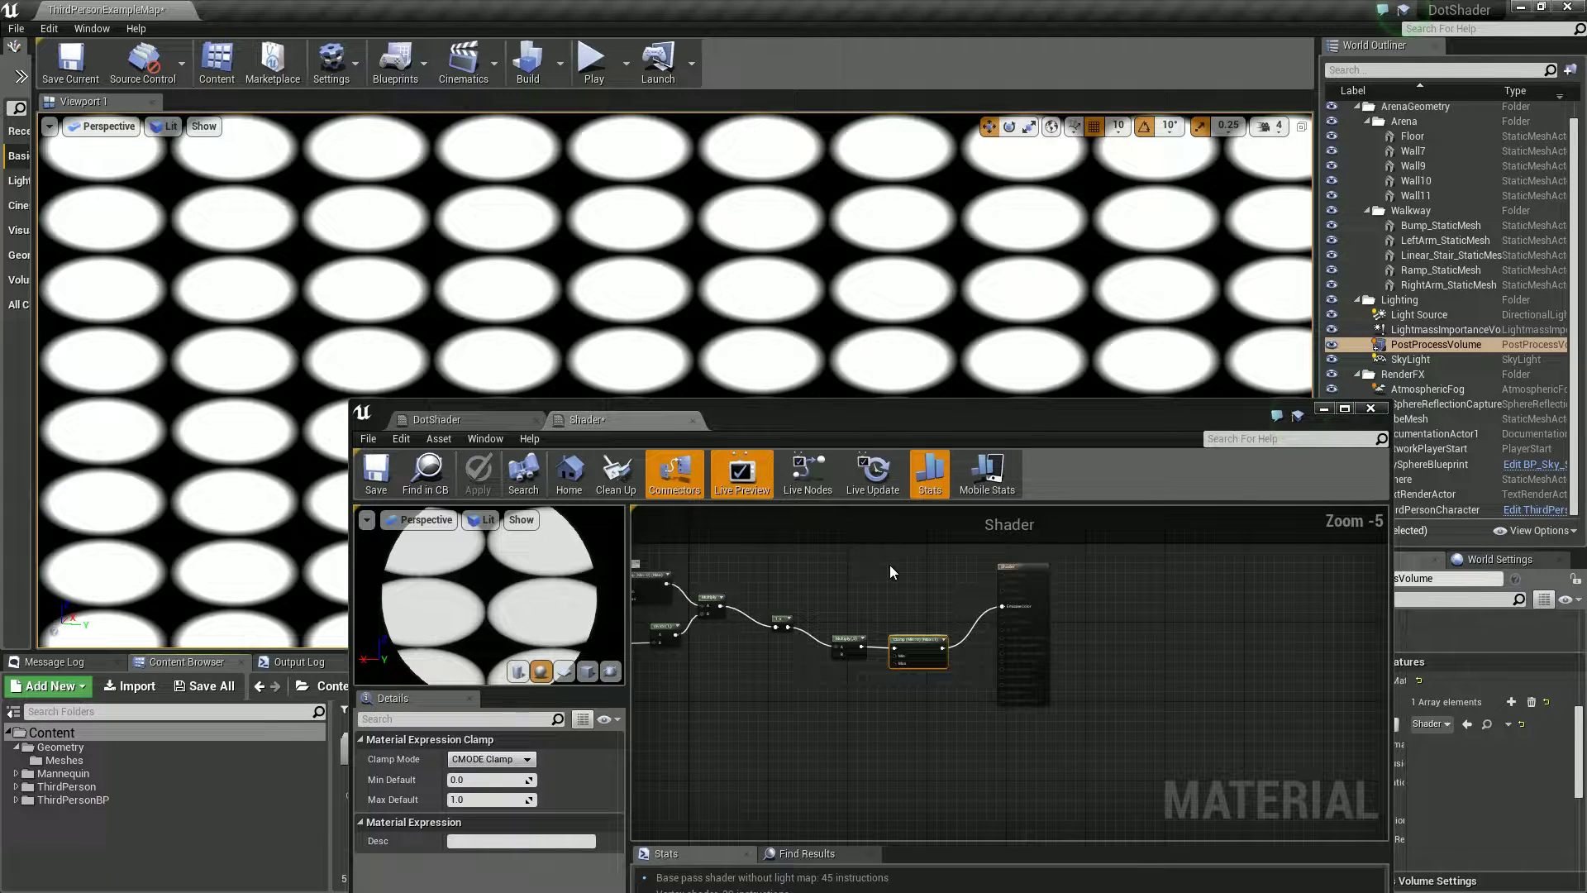
{"action": "right_click_drag", "start_coordinate": [835, 554], "coordinate": [1107, 550]}
{"action": "scroll", "coordinate": [812, 651], "scroll_direction": "up", "scroll_amount": 3}
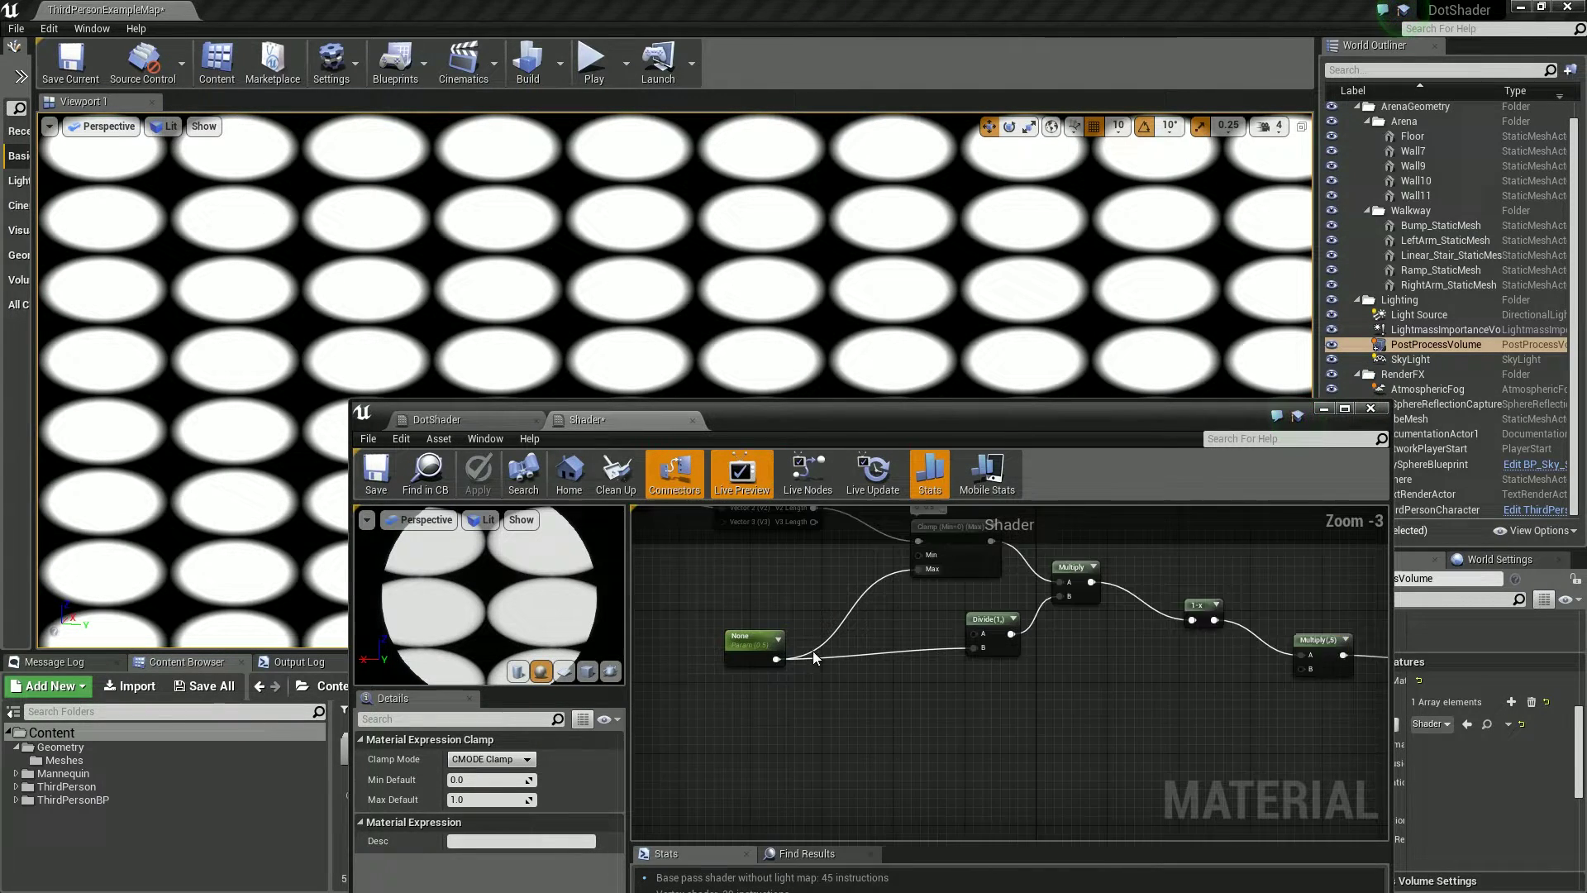
{"action": "right_click_drag", "start_coordinate": [810, 730], "coordinate": [742, 756]}
{"action": "scroll", "coordinate": [838, 730], "scroll_direction": "down", "scroll_amount": 1}
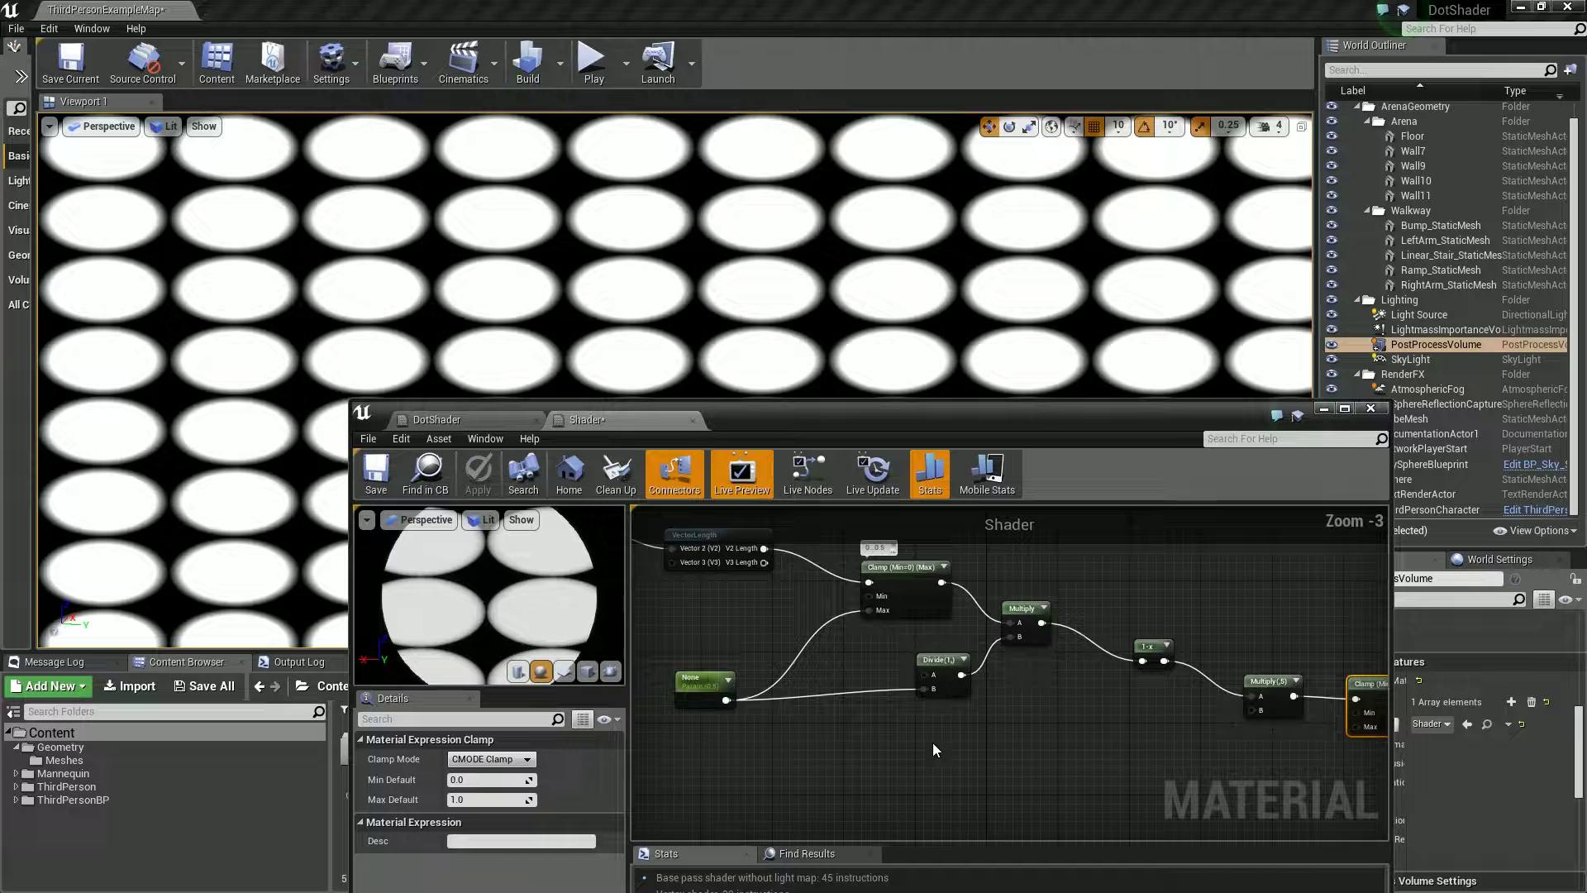
{"action": "right_click_drag", "start_coordinate": [1114, 738], "coordinate": [1194, 750]}
{"action": "left_click", "coordinate": [782, 696]}
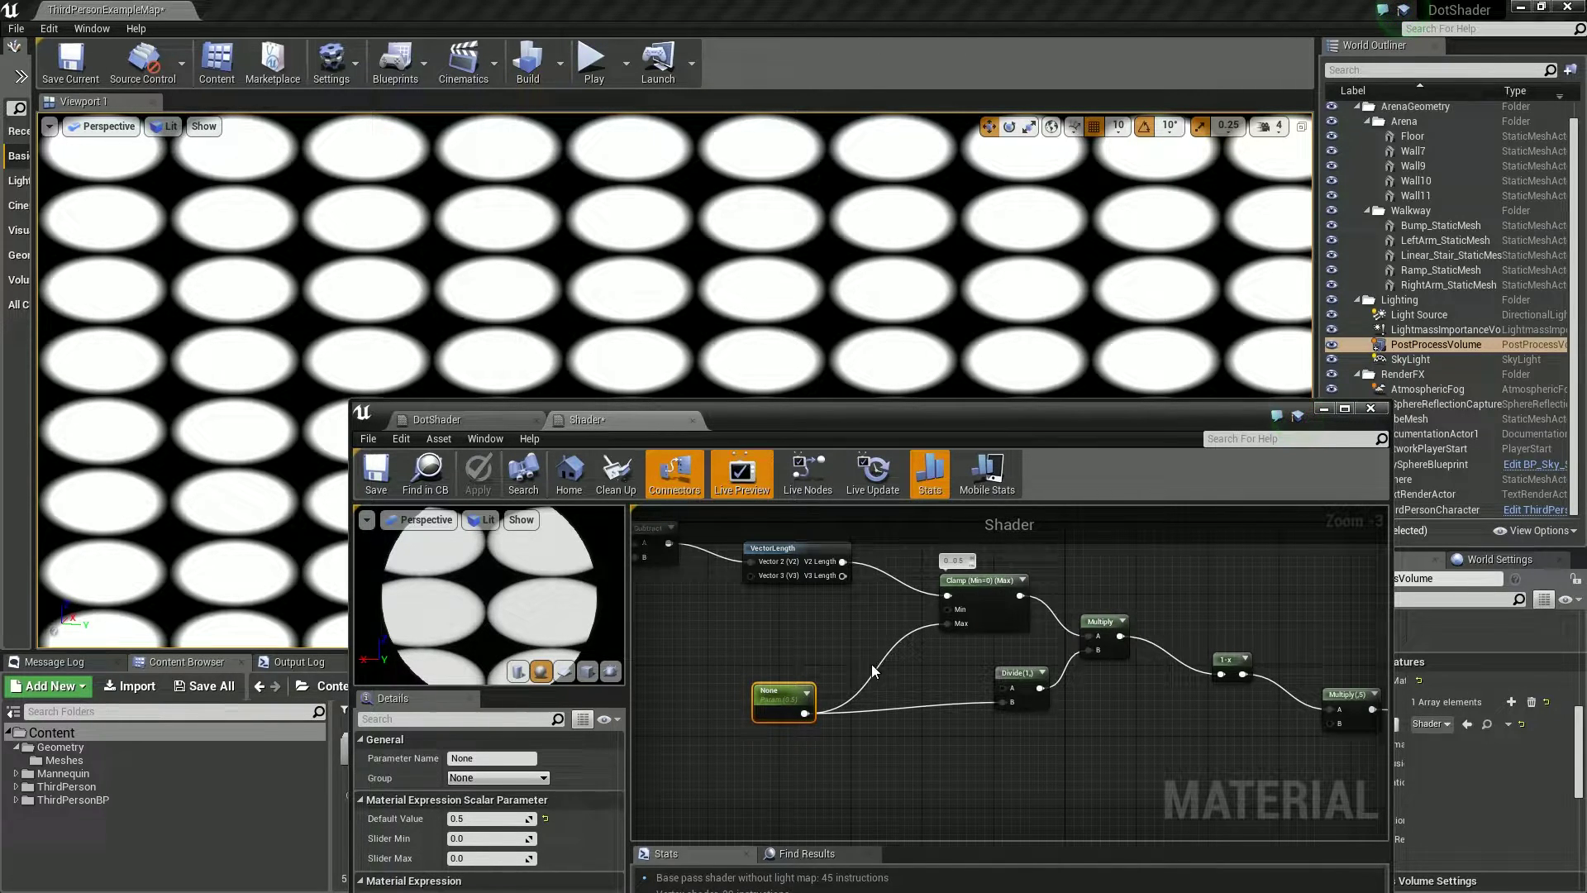
{"action": "mouse_move", "coordinate": [492, 818]}
{"action": "left_mouse_down"}
{"action": "mouse_move", "coordinate": [458, 818]}
{"action": "mouse_move", "coordinate": [514, 818]}
{"action": "left_mouse_up"}
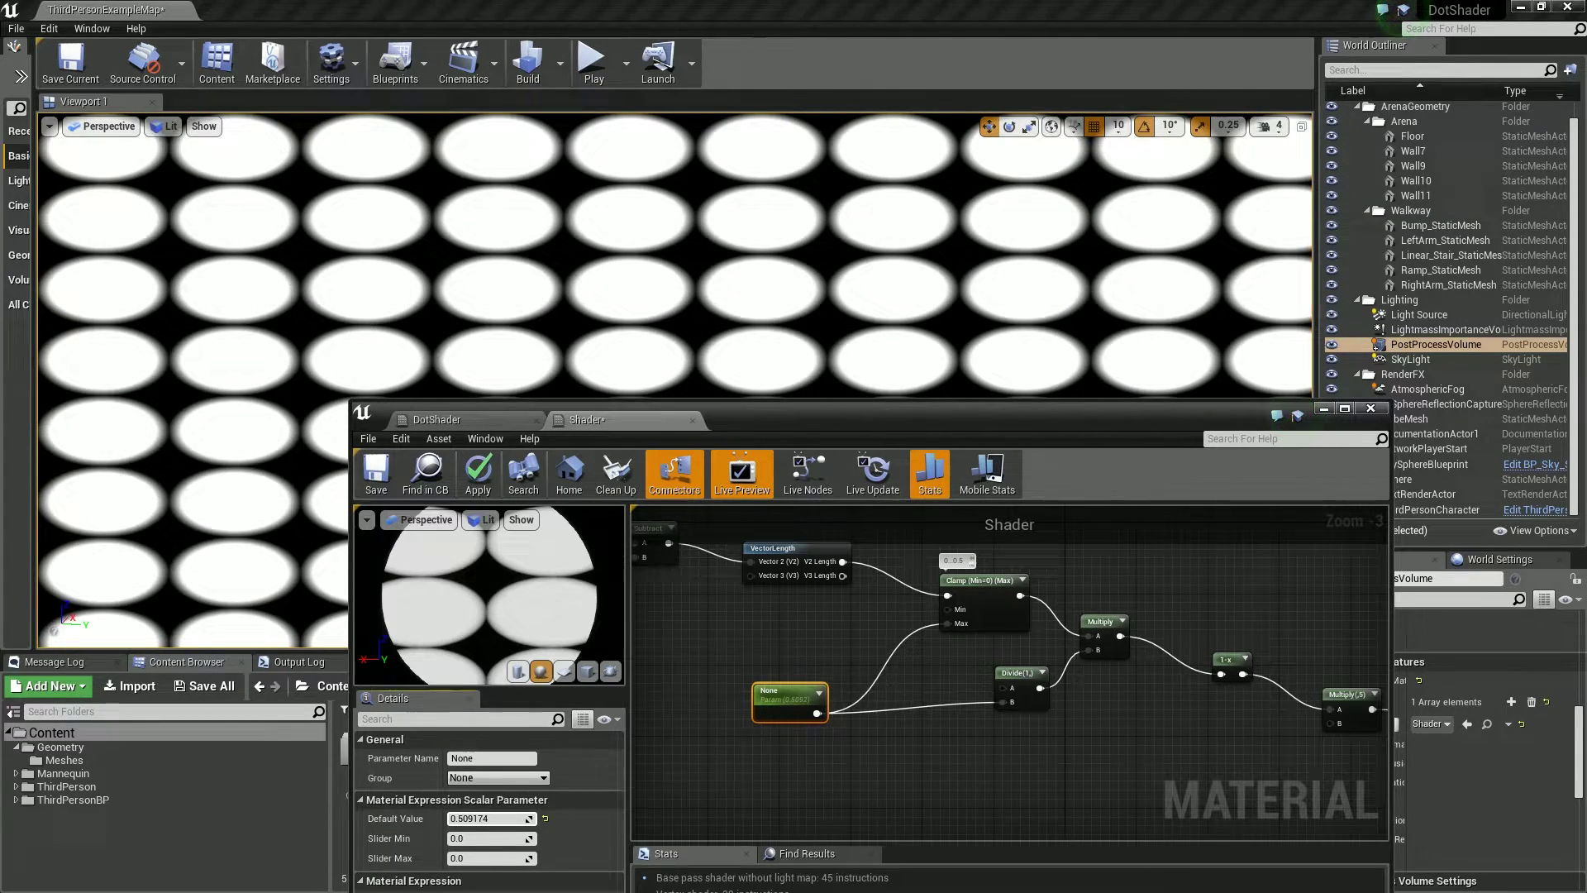
- Promote the B input of the Multiply node after OneMinus to a scalar parameter and place it below the OneMinus node
{"action": "scroll", "coordinate": [1281, 733], "scroll_direction": "up", "scroll_amount": 2}
{"action": "right_click_drag", "start_coordinate": [1280, 733], "coordinate": [914, 687]}
{"action": "left_click_drag", "start_coordinate": [995, 644], "coordinate": [975, 594]}
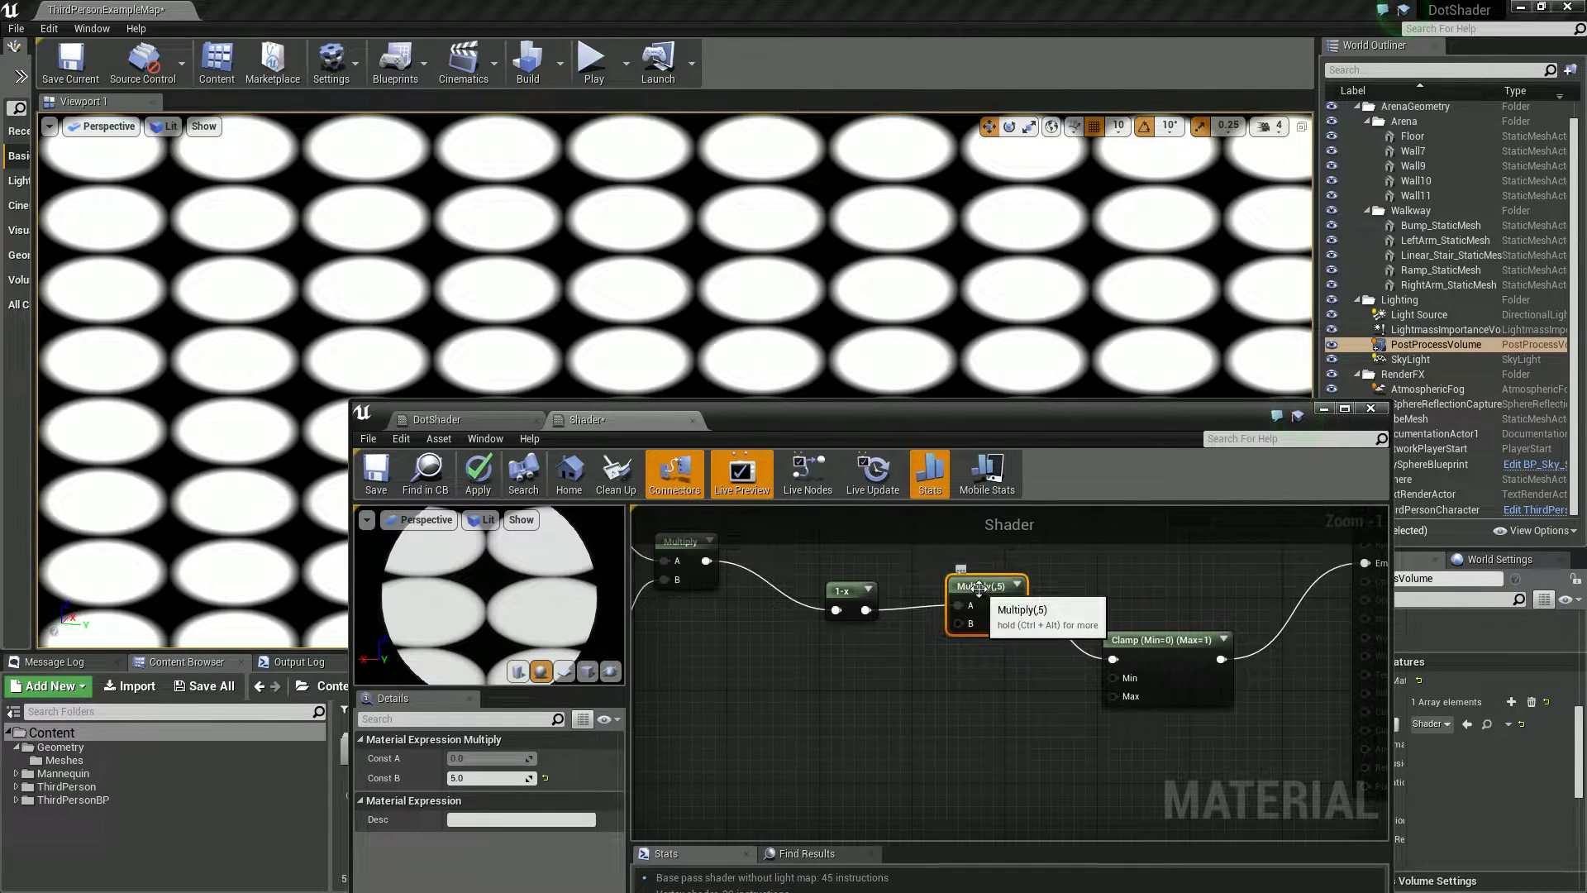
{"action": "right_click", "coordinate": [961, 622]}
{"action": "left_click", "coordinate": [1007, 643]}
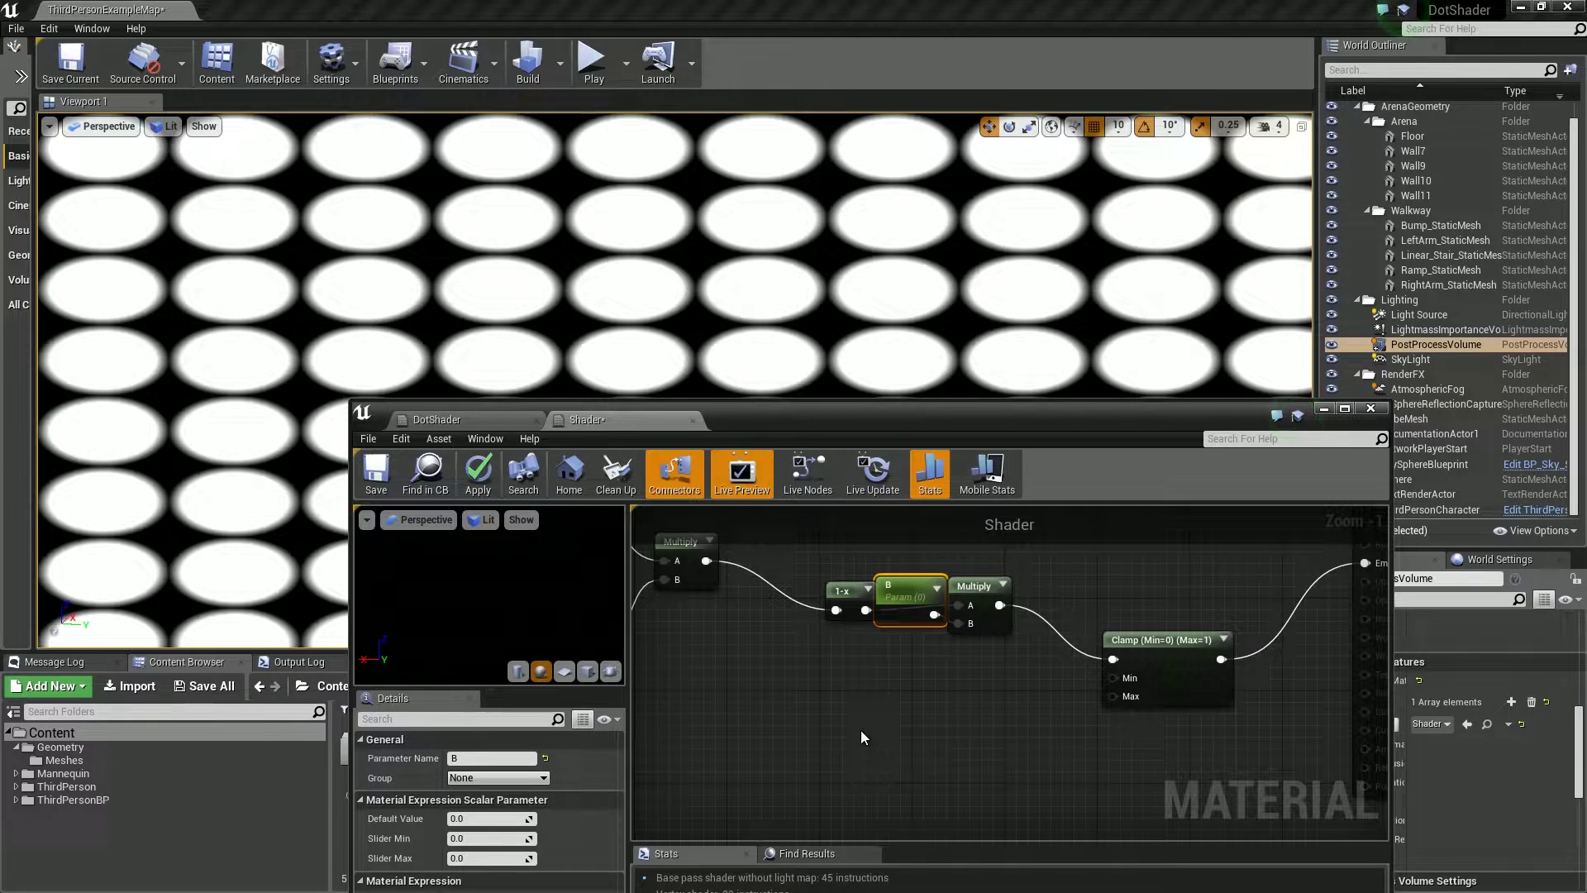
{"action": "left_click_drag", "start_coordinate": [903, 588], "coordinate": [804, 716]}
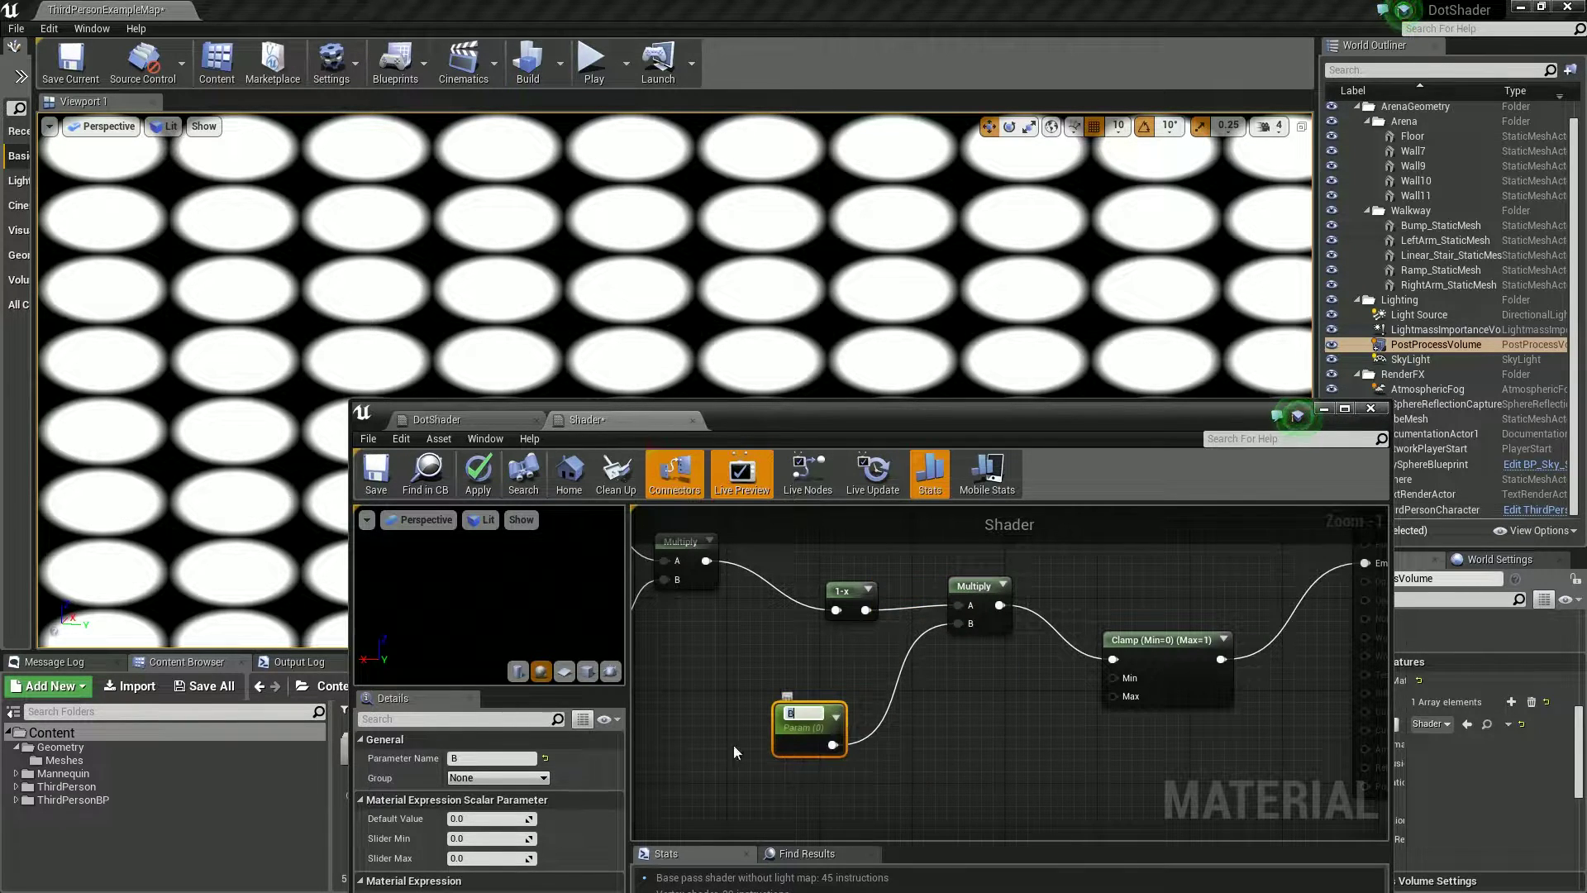
- Name the promoted parameter Blur, set its default value to 10, and apply the material
{"action": "left_click", "coordinate": [489, 759]}
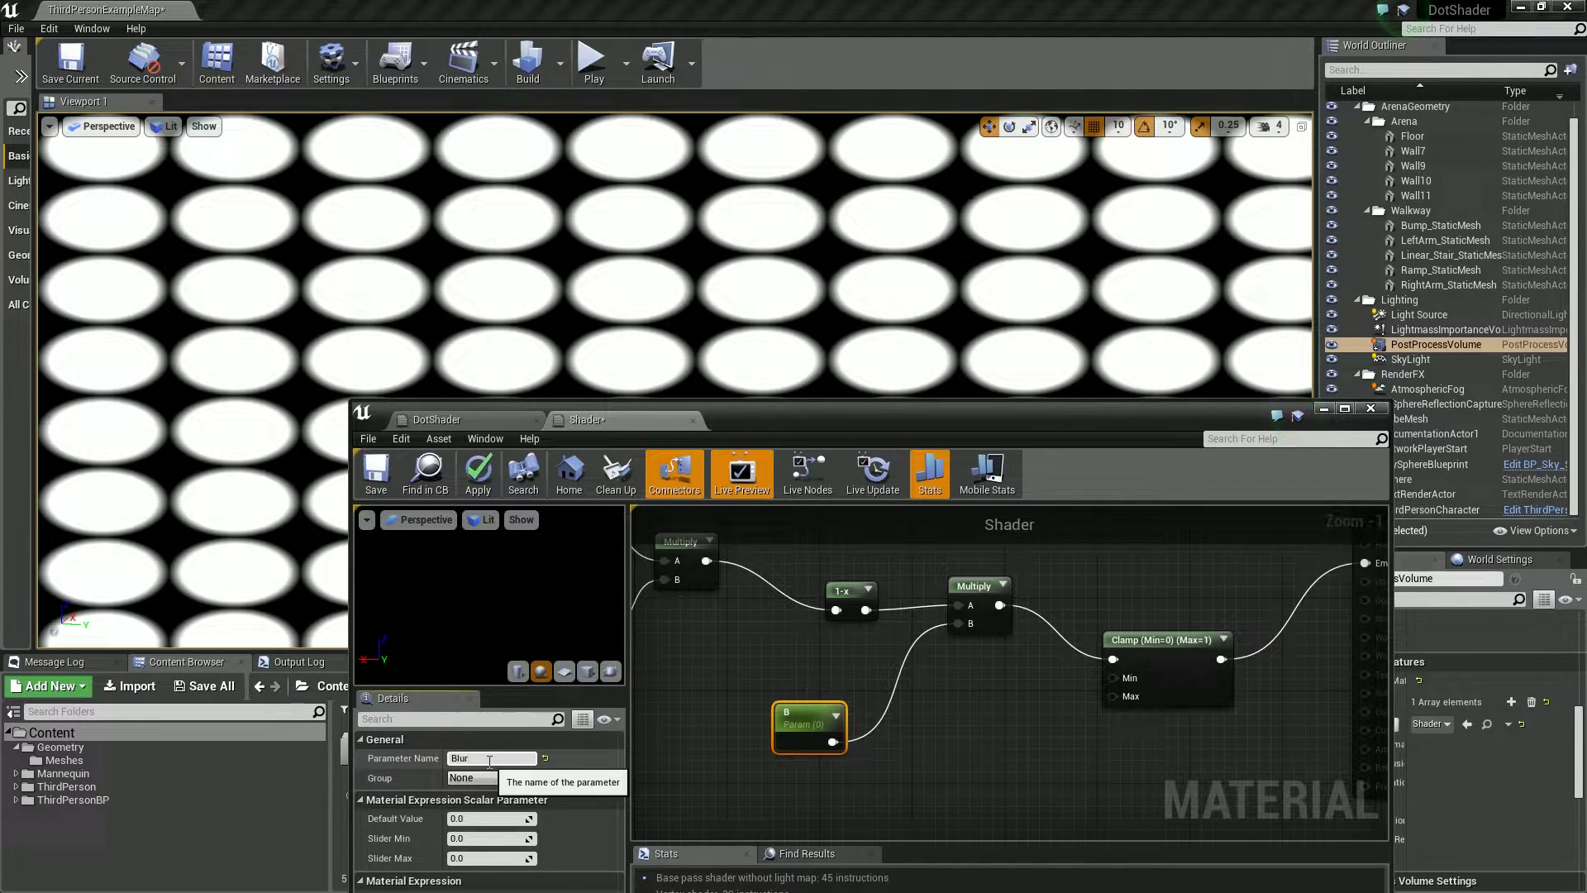
{"action": "left_click", "coordinate": [476, 818]}
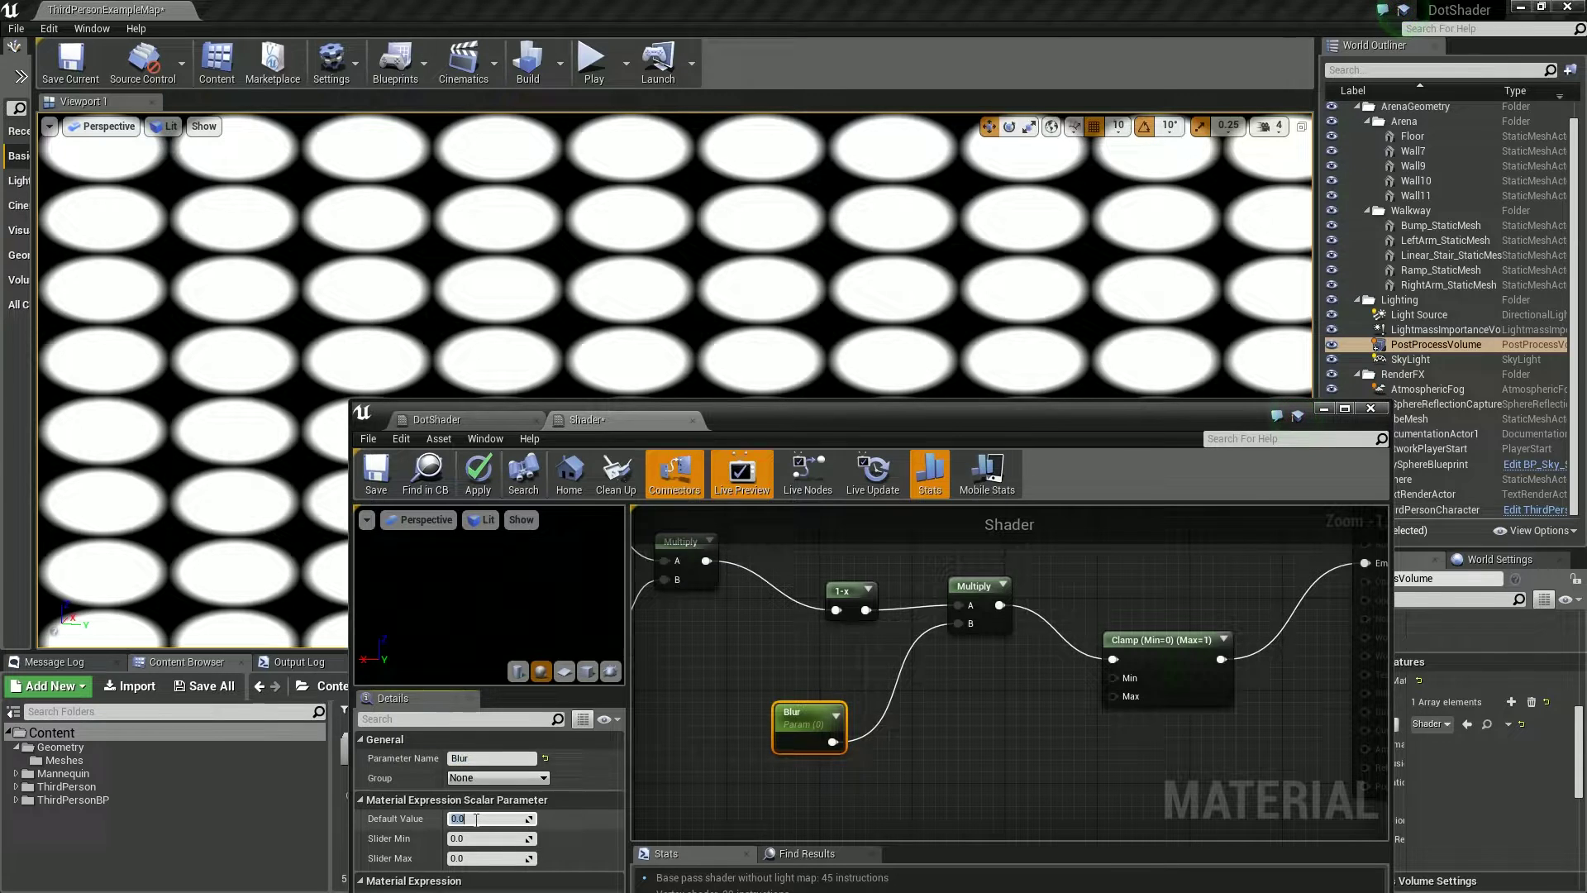
{"action": "type", "text": "10"}
{"action": "key", "text": "Return"}
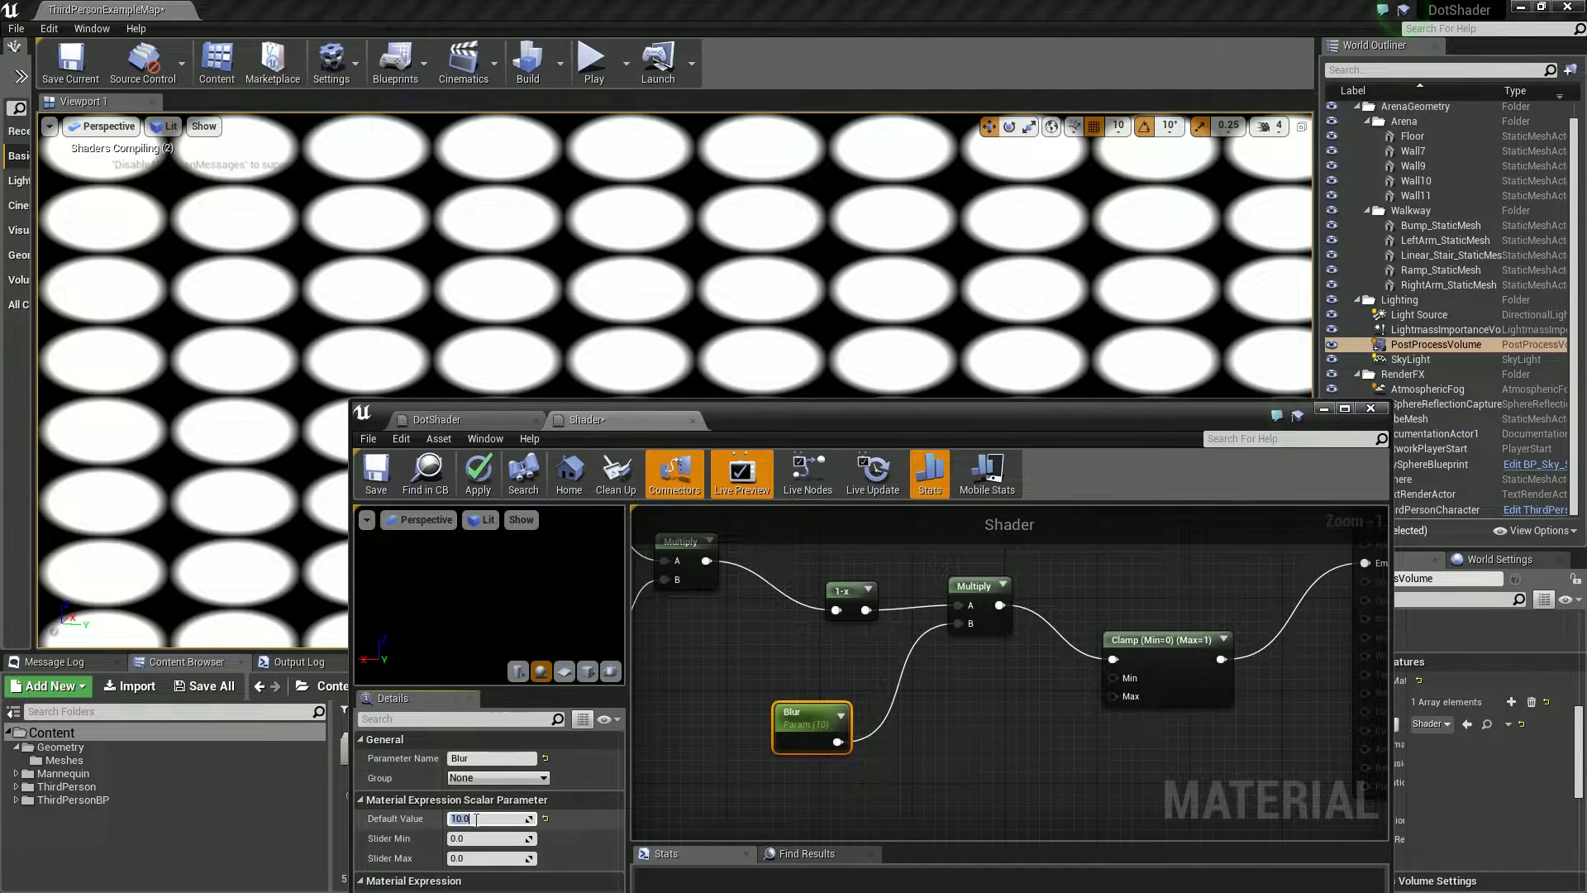
{"action": "left_click", "coordinate": [477, 471]}
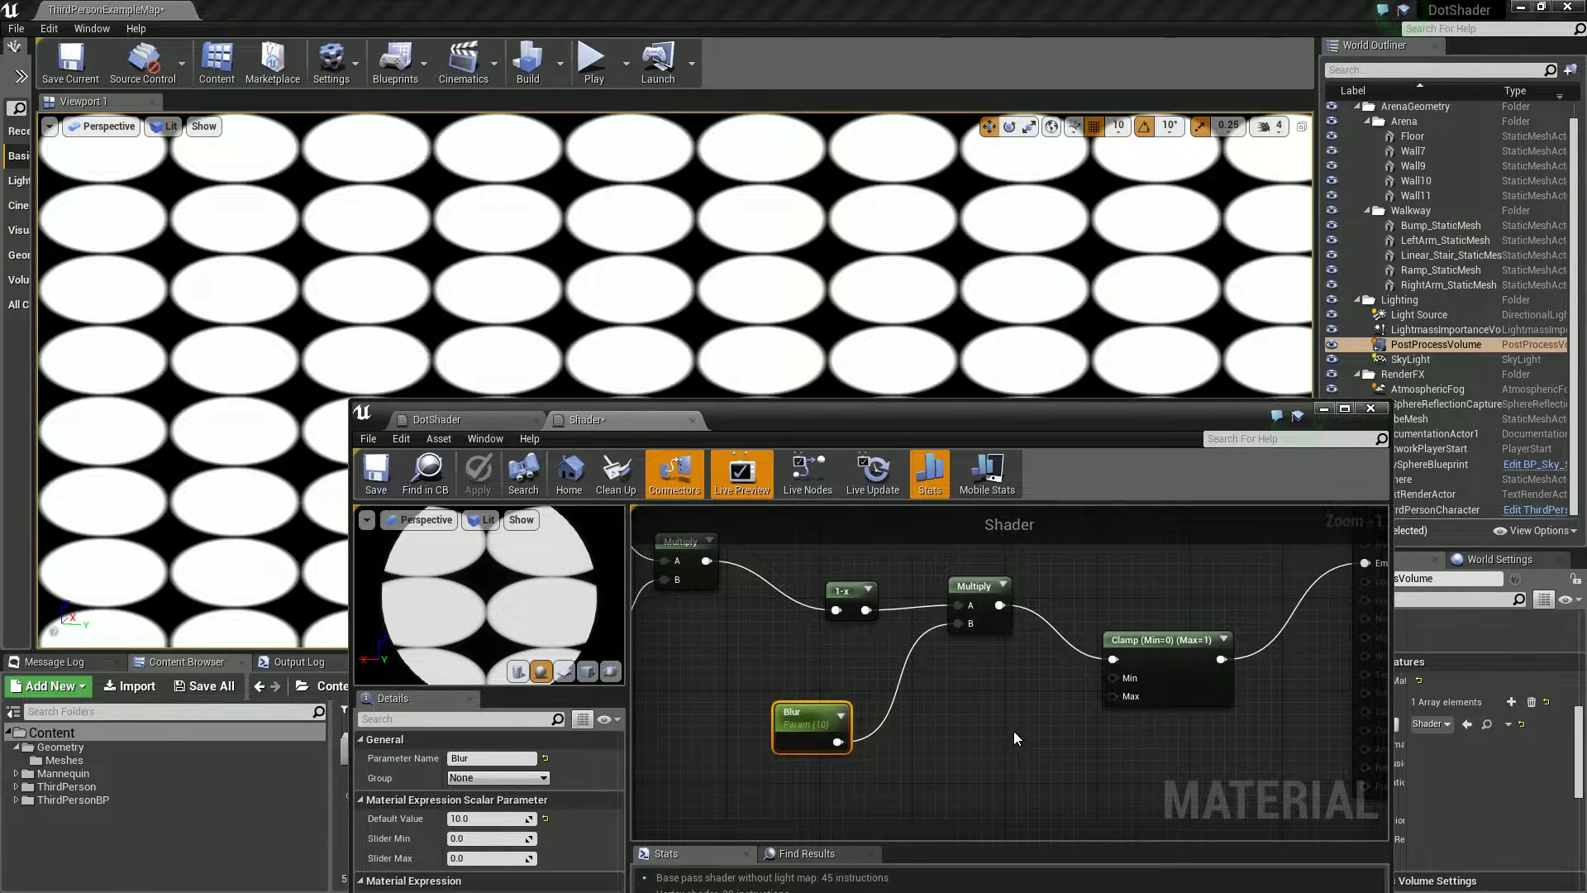
- Lower the Blur parameter's default value to 7.97389 and rename the parameter to Sharpness
{"action": "left_click", "coordinate": [1013, 731]}
{"action": "left_click_drag", "start_coordinate": [801, 724], "coordinate": [789, 701]}
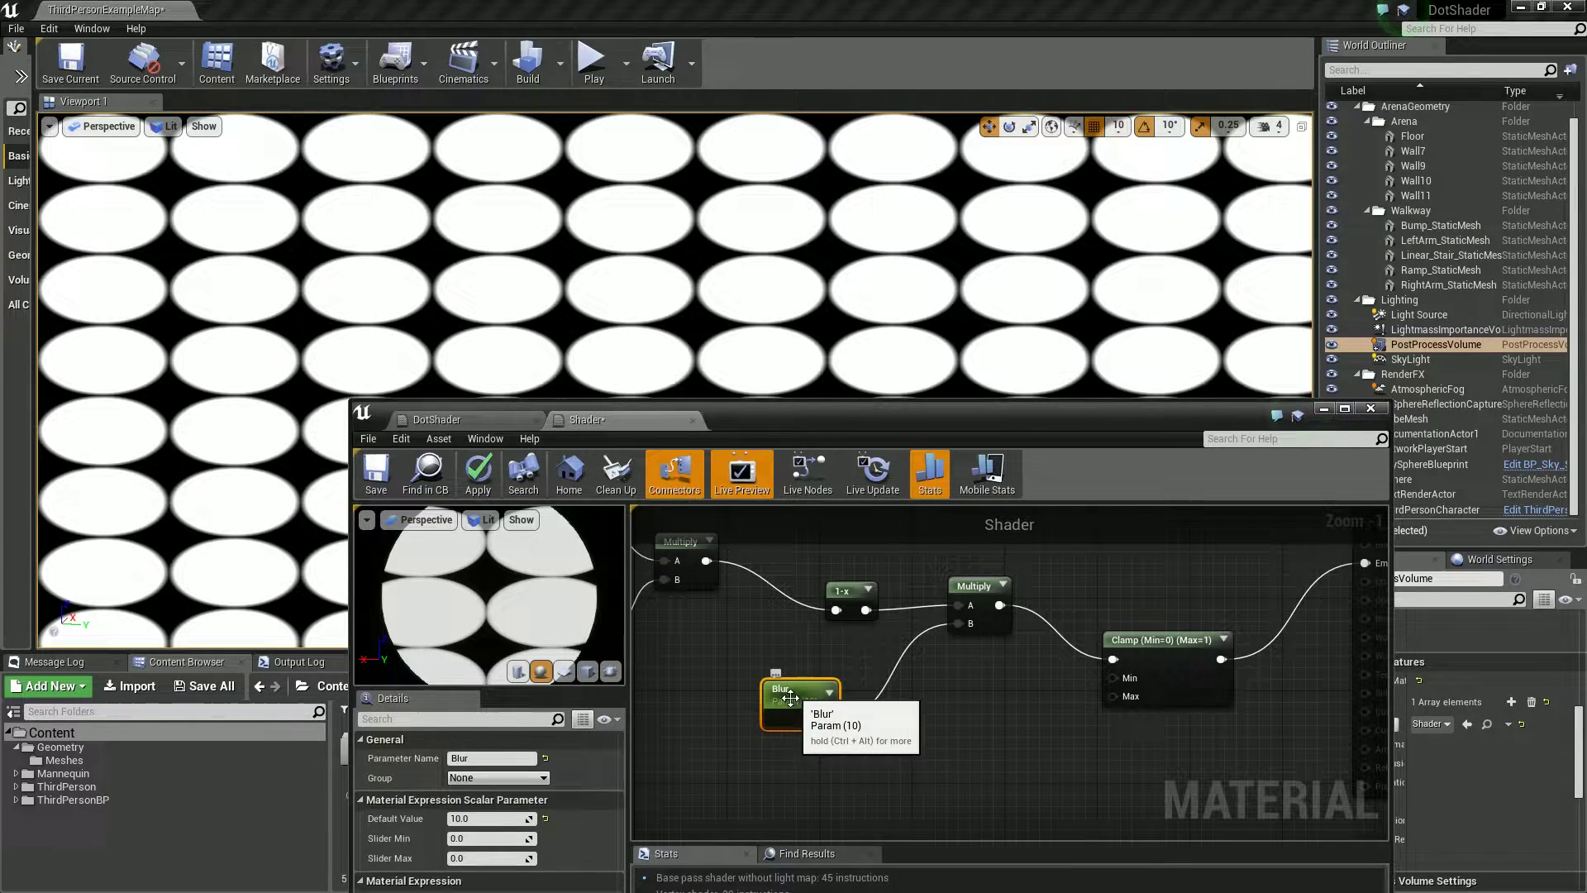
{"action": "mouse_move", "coordinate": [492, 818]}
{"action": "left_mouse_down"}
{"action": "mouse_move", "coordinate": [417, 818]}
{"action": "mouse_move", "coordinate": [582, 818]}
{"action": "mouse_move", "coordinate": [471, 818]}
{"action": "left_mouse_up"}
{"action": "left_click", "coordinate": [481, 756]}
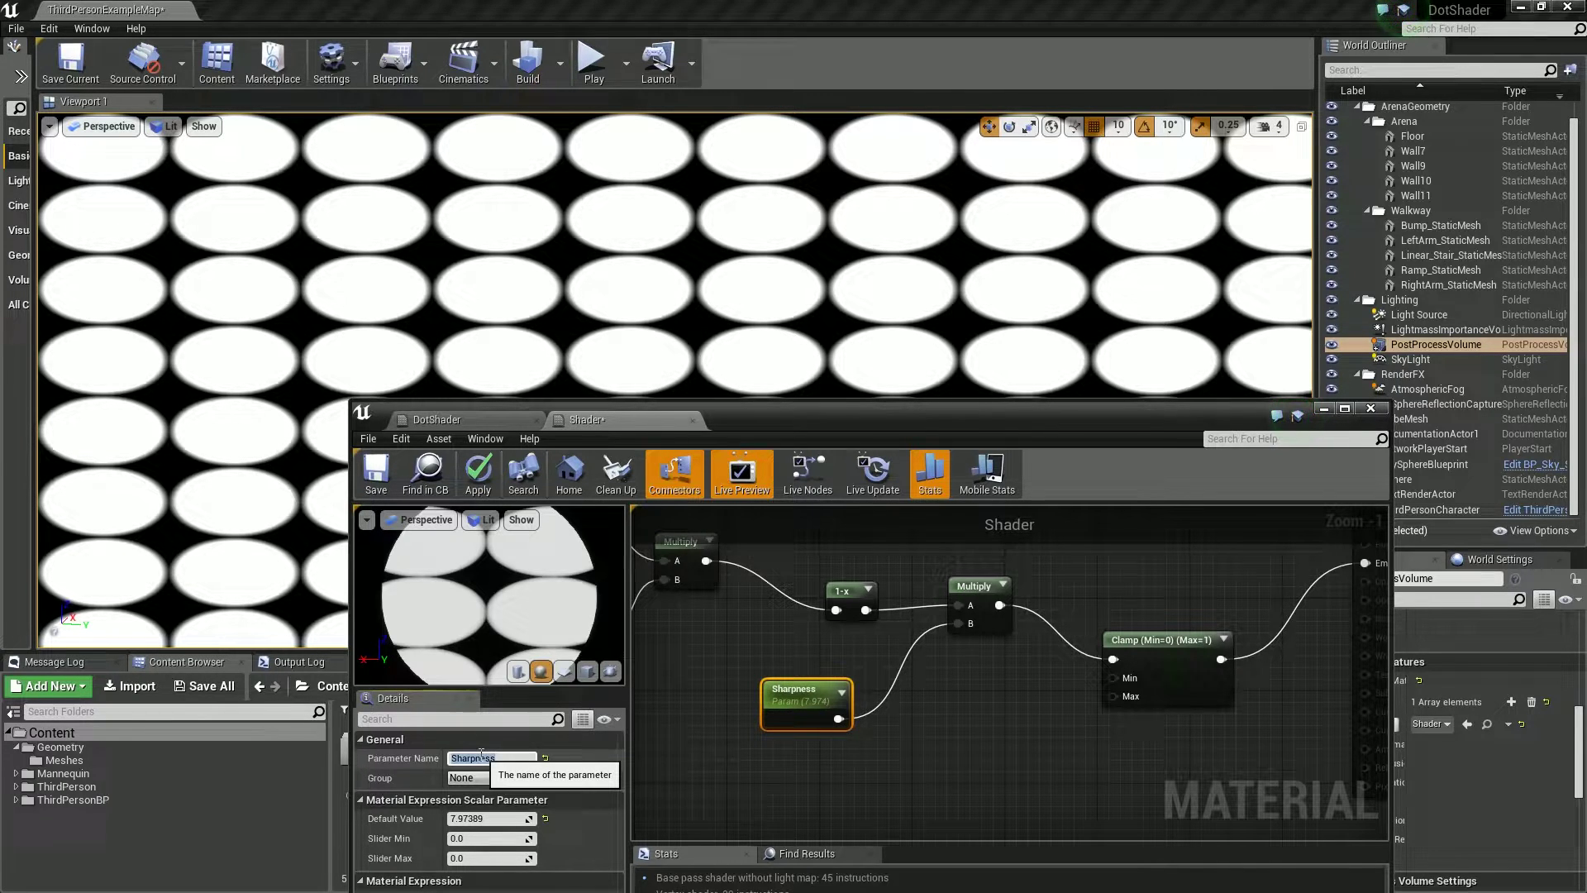
{"action": "left_click", "coordinate": [1023, 731]}
- Reduce the default value of the unnamed scalar parameter feeding Clamp and Divide to 0.444954
{"action": "scroll", "coordinate": [1024, 731], "scroll_direction": "down", "scroll_amount": 4}
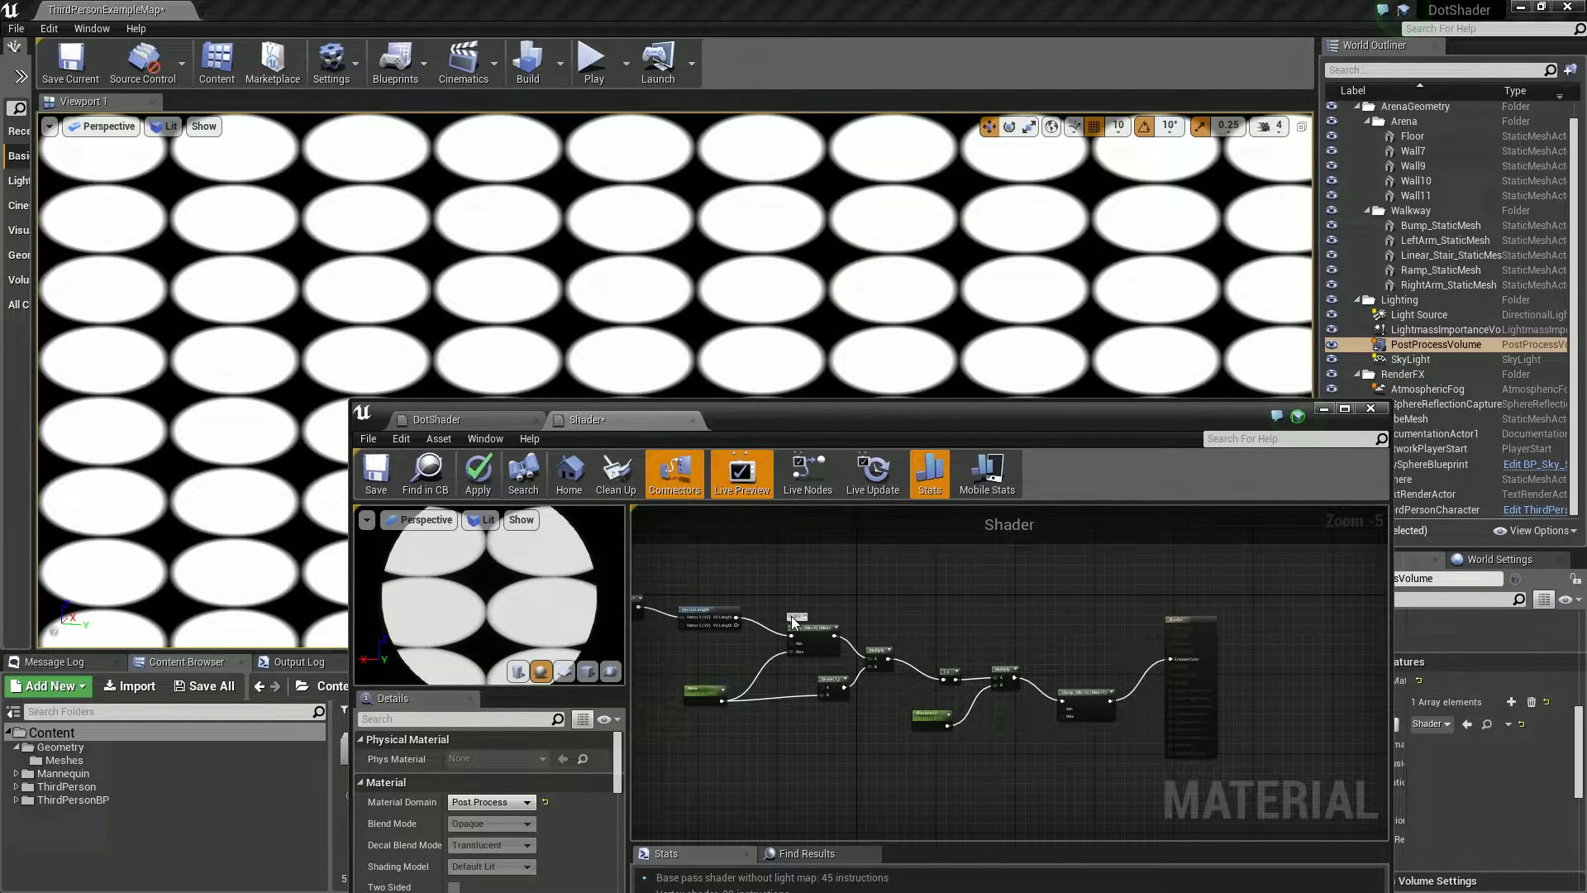
{"action": "right_click_drag", "start_coordinate": [857, 572], "coordinate": [1167, 567]}
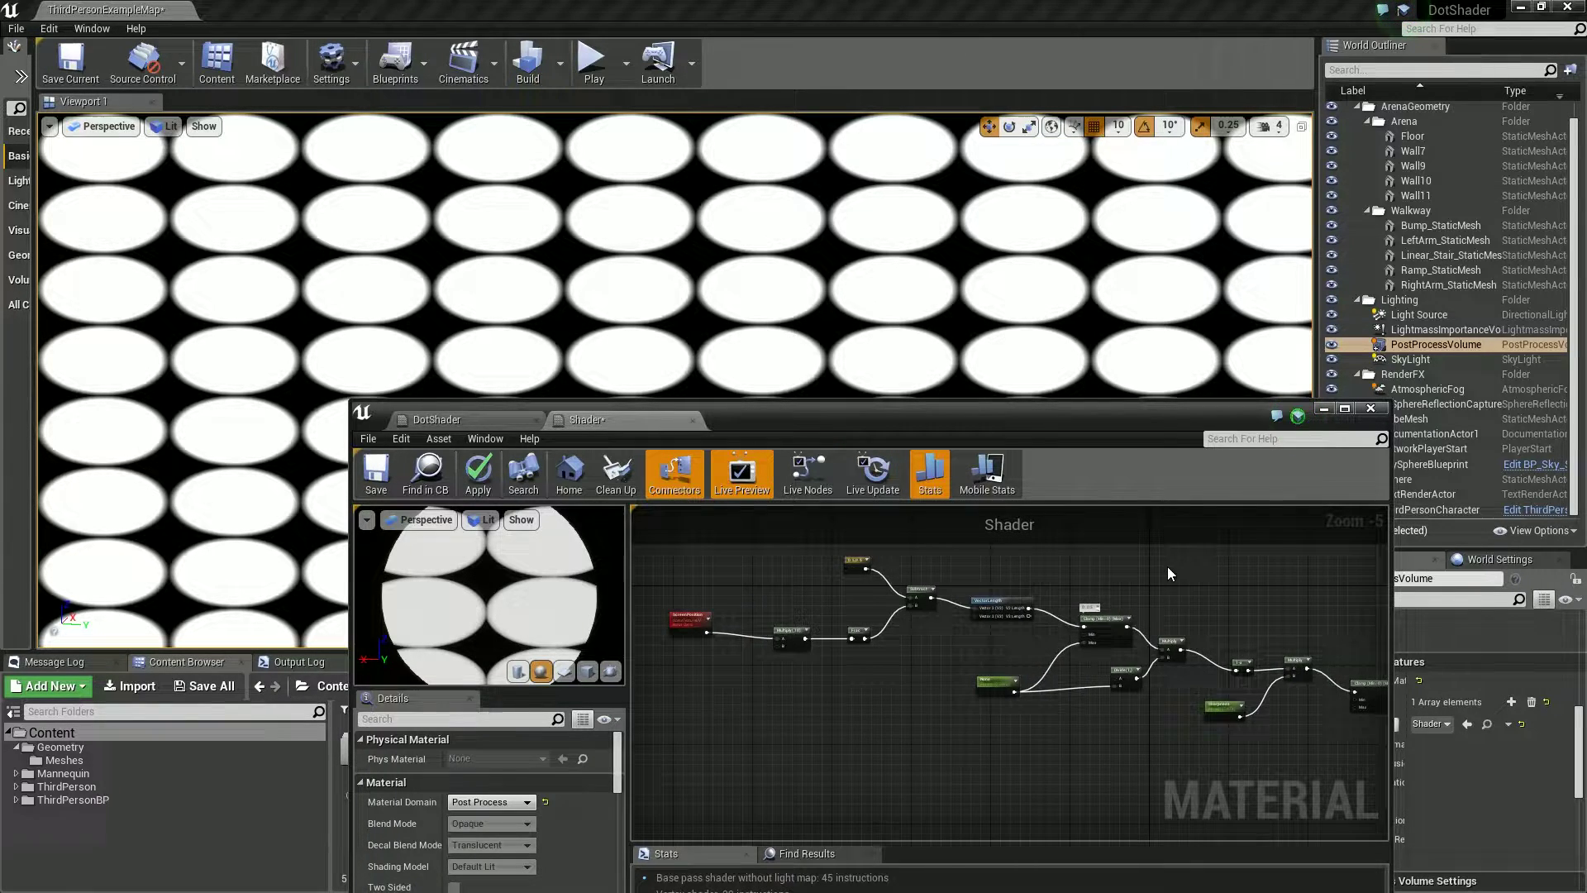
{"action": "scroll", "coordinate": [1012, 694], "scroll_direction": "up", "scroll_amount": 2}
{"action": "left_click_drag", "start_coordinate": [1013, 694], "coordinate": [983, 684]}
{"action": "mouse_move", "coordinate": [496, 819]}
{"action": "left_mouse_down"}
{"action": "mouse_move", "coordinate": [467, 819]}
{"action": "mouse_move", "coordinate": [529, 819]}
{"action": "mouse_move", "coordinate": [463, 819]}
{"action": "mouse_move", "coordinate": [490, 819]}
{"action": "left_mouse_up"}
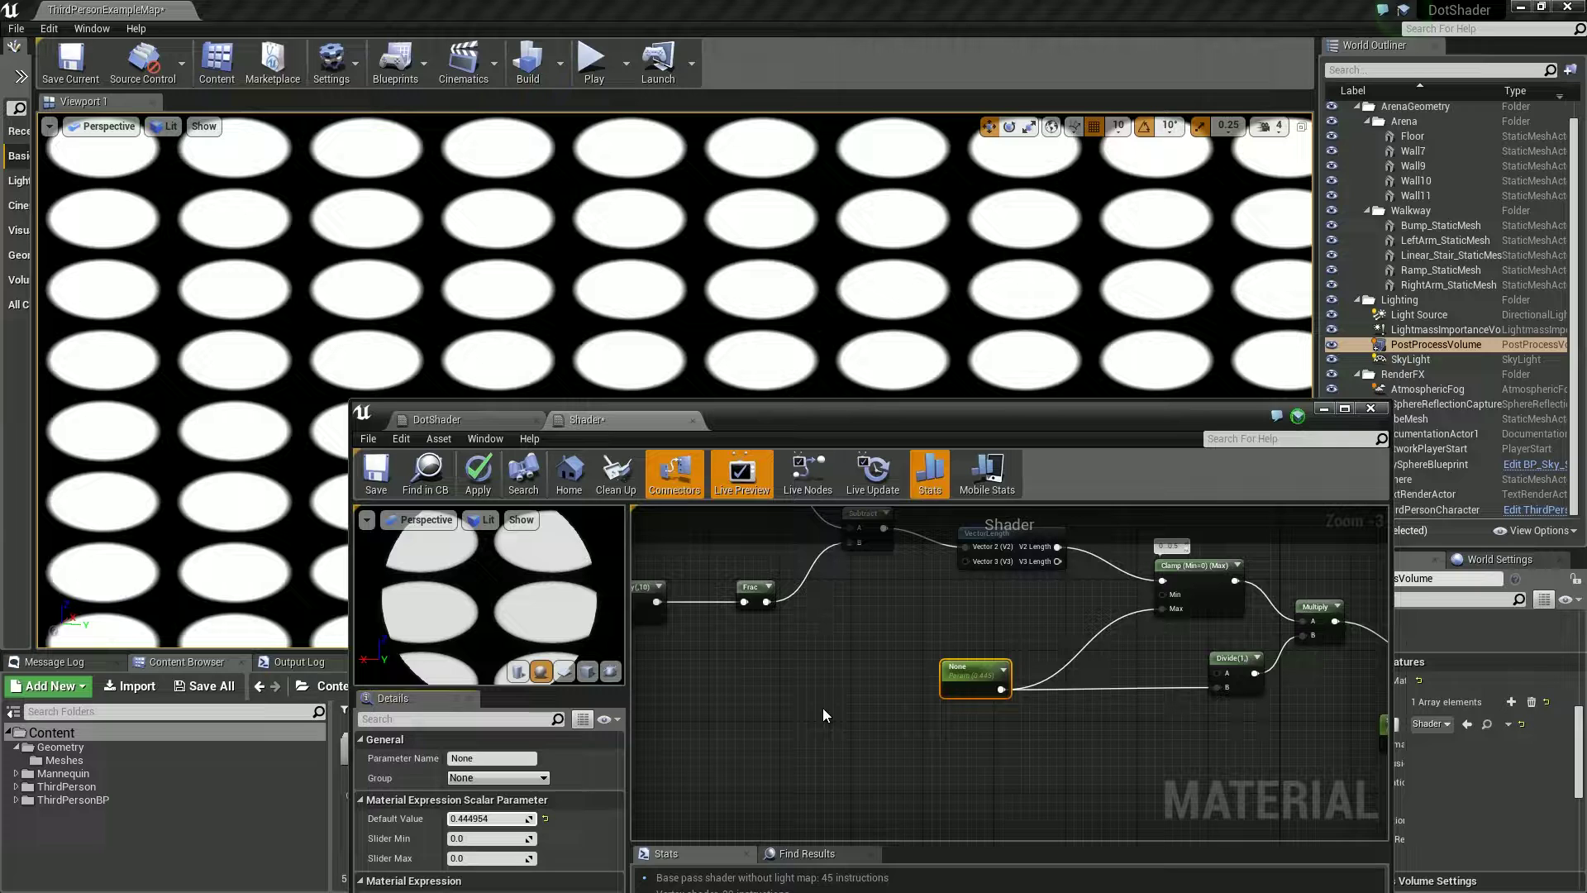
{"action": "left_click", "coordinate": [826, 667]}
{"action": "scroll", "coordinate": [832, 682], "scroll_direction": "down", "scroll_amount": 3}
{"action": "right_click_drag", "start_coordinate": [831, 683], "coordinate": [948, 698]}
{"action": "right_click_drag", "start_coordinate": [771, 622], "coordinate": [788, 653]}
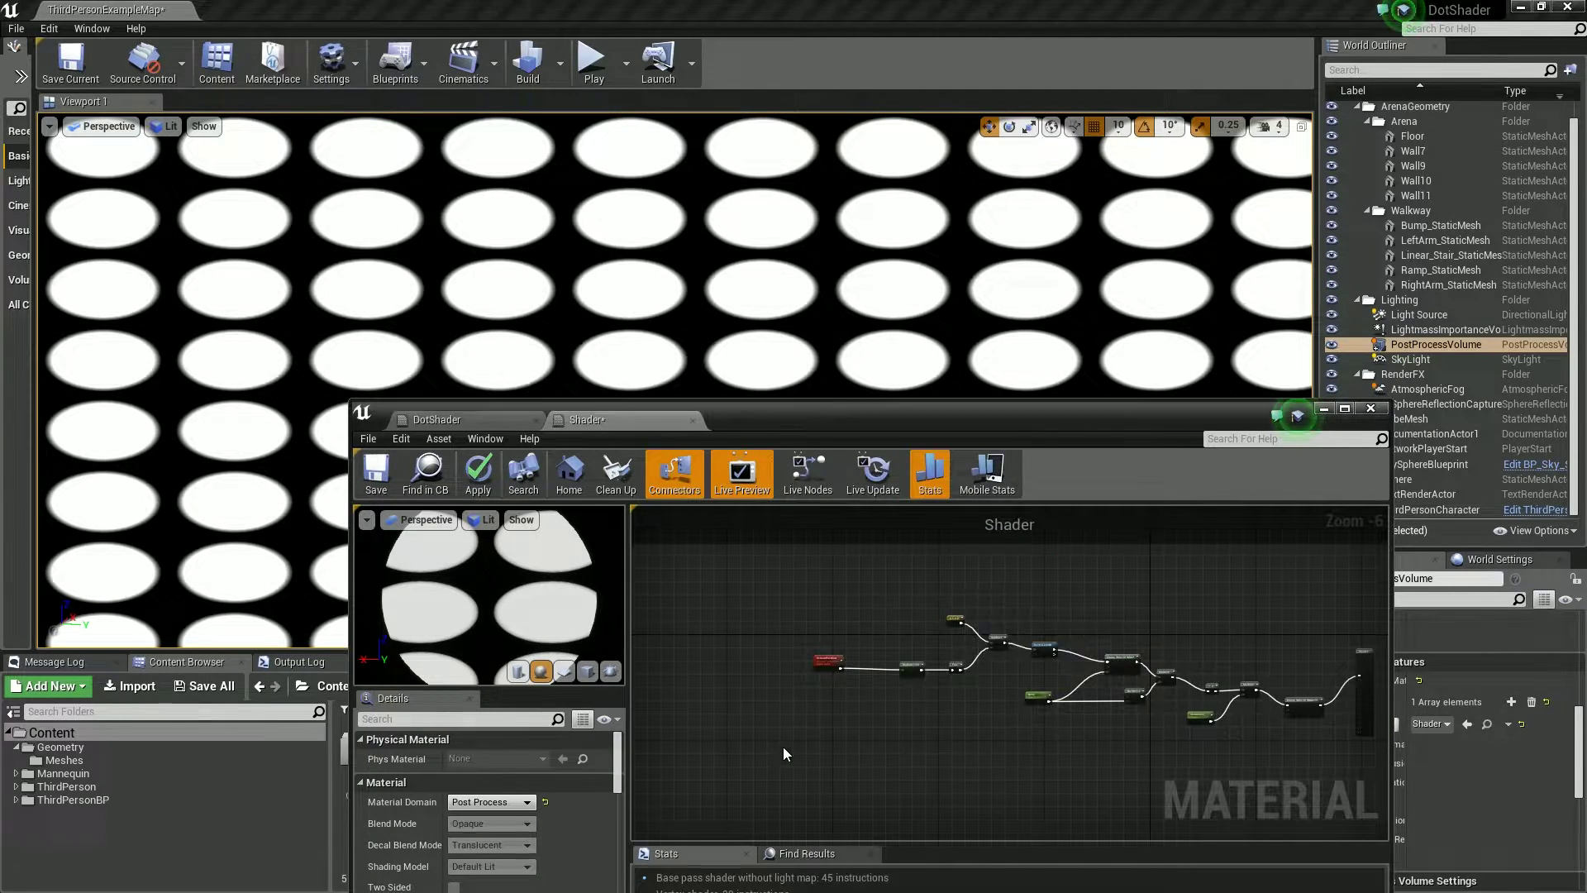
{"action": "right_click", "coordinate": [783, 747]}
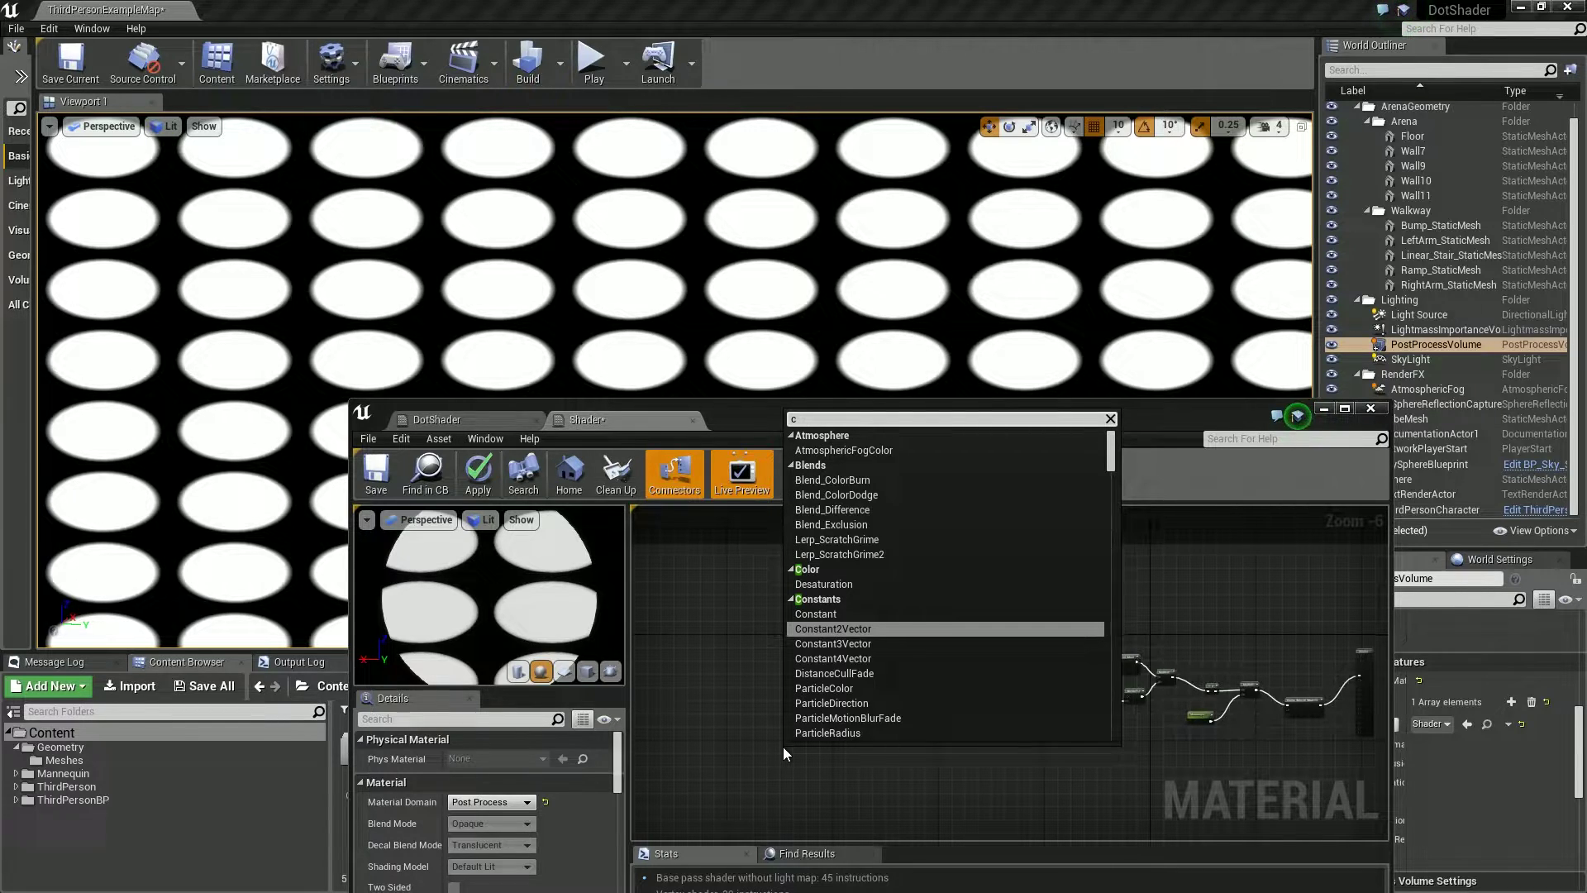
{"action": "type", "text": "sce"}
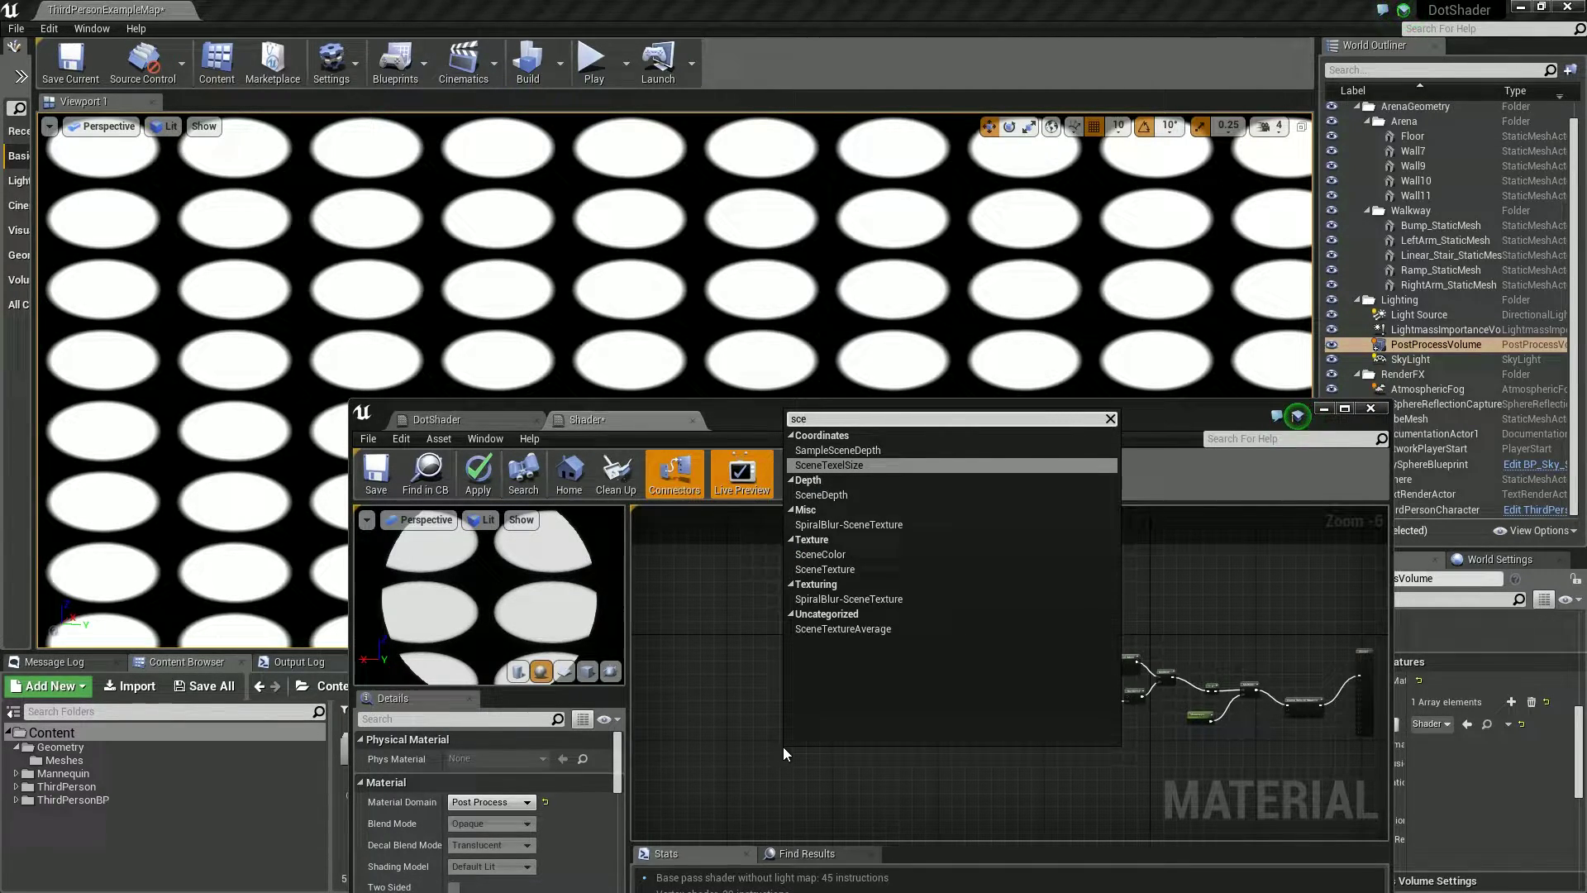
{"action": "key", "text": "Down"}
{"action": "key", "text": "Down"}
{"action": "key", "text": "Down"}
{"action": "key", "text": "Down"}
{"action": "key", "text": "Up"}
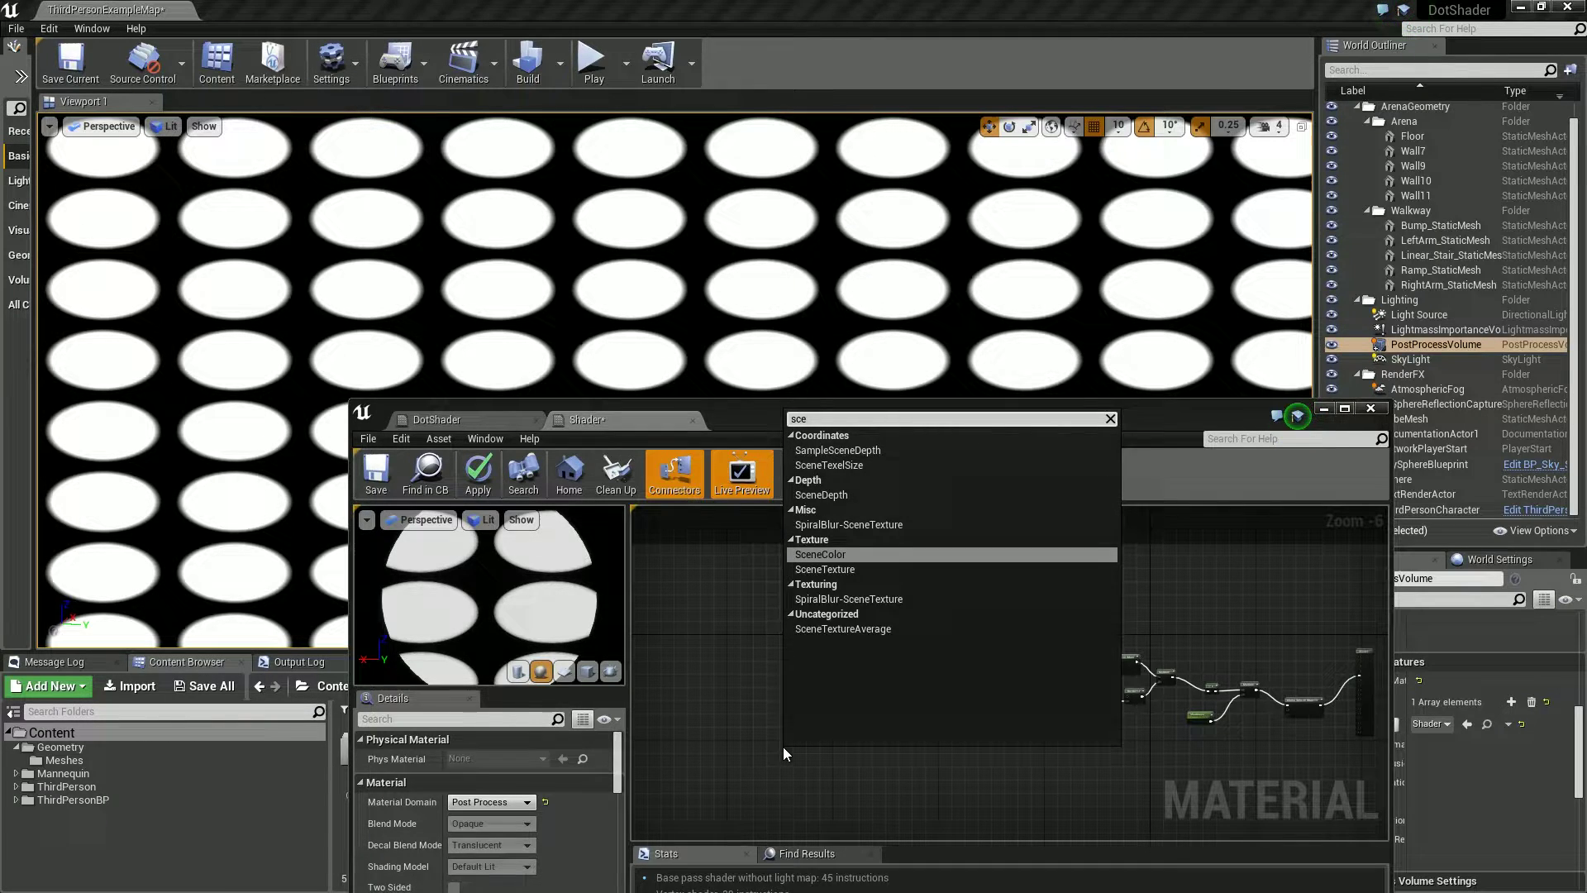
{"action": "key", "text": "Return"}
{"action": "scroll", "coordinate": [795, 747], "scroll_direction": "up", "scroll_amount": 6}
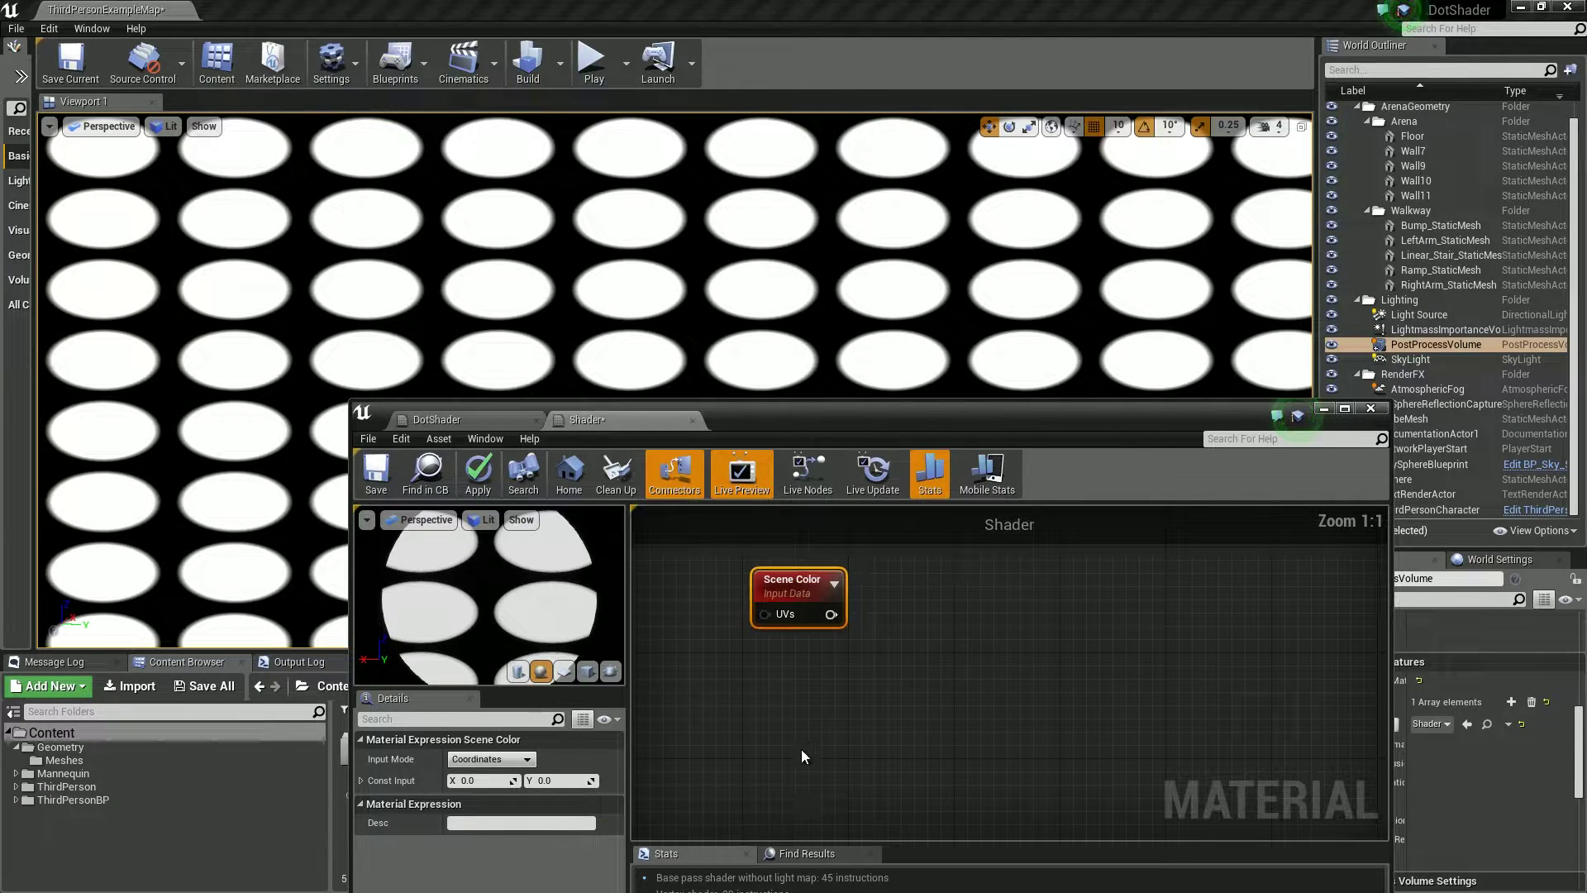
{"action": "key", "text": "Delete"}
- Add a SceneTexture node to the material graph and set its Scene Texture Id to PostProcessInput0
{"action": "right_click", "coordinate": [800, 682]}
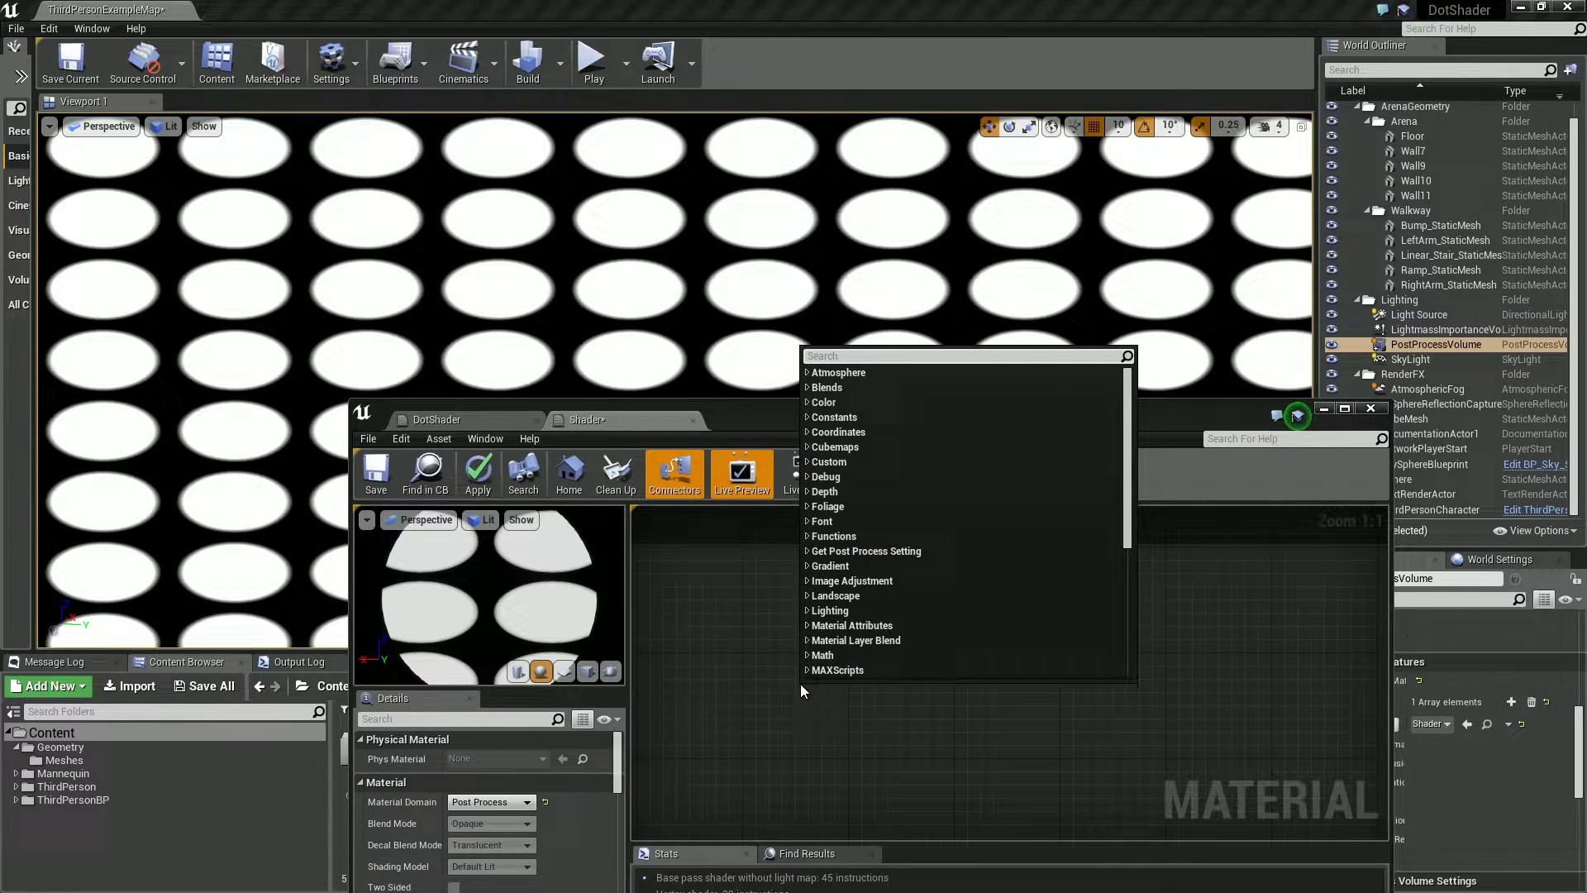
{"action": "type", "text": "scene"}
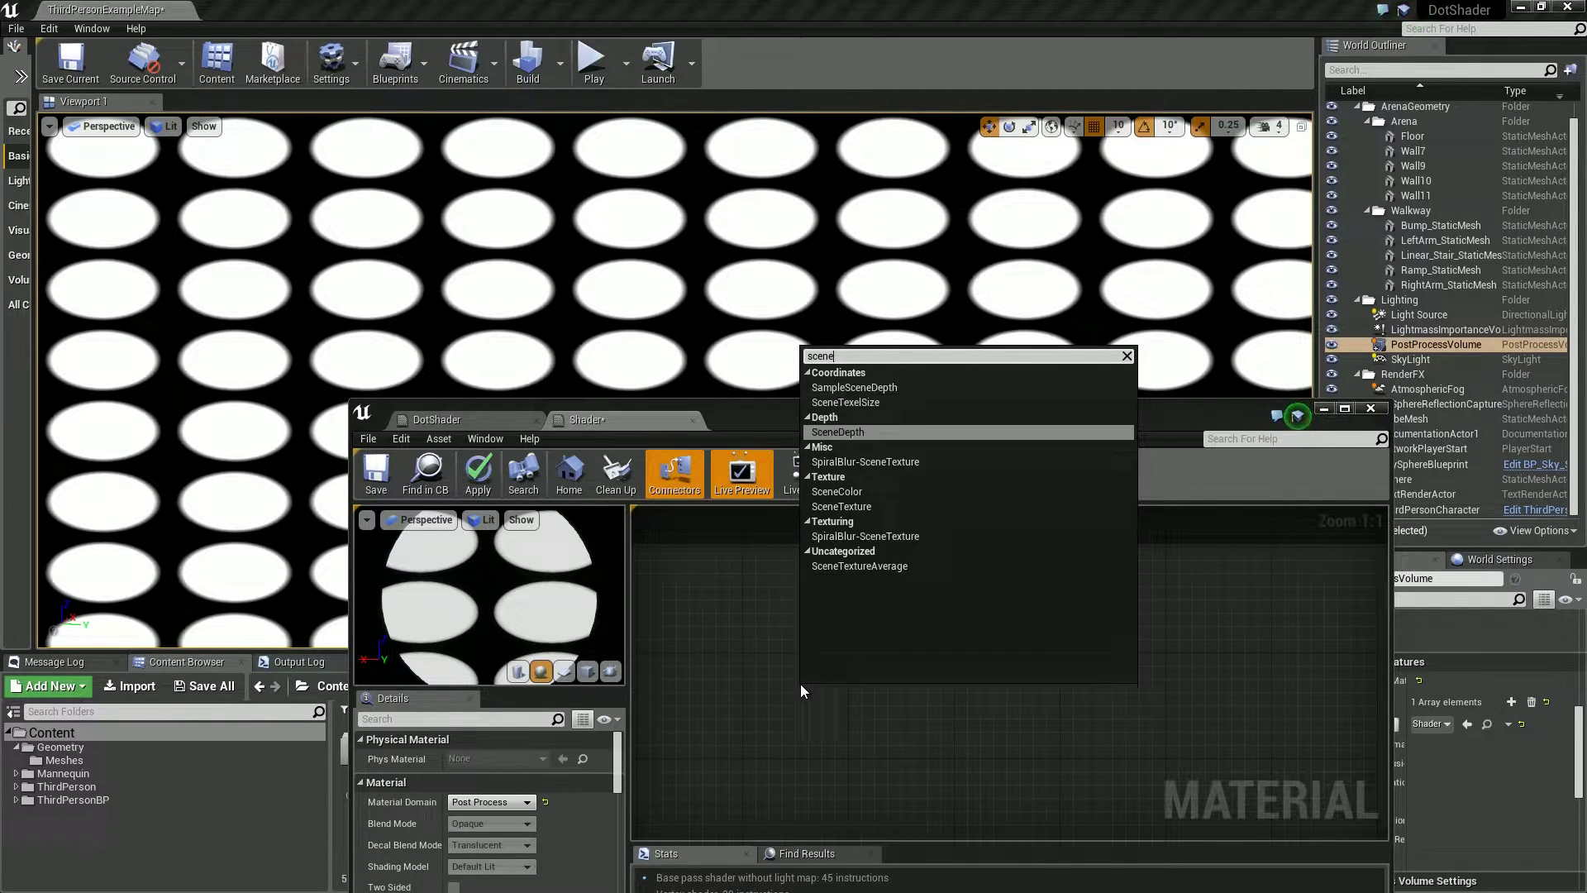
{"action": "key", "text": "Down"}
{"action": "key", "text": "Down"}
{"action": "key", "text": "Down"}
{"action": "key", "text": "Return"}
{"action": "left_click", "coordinate": [489, 759]}
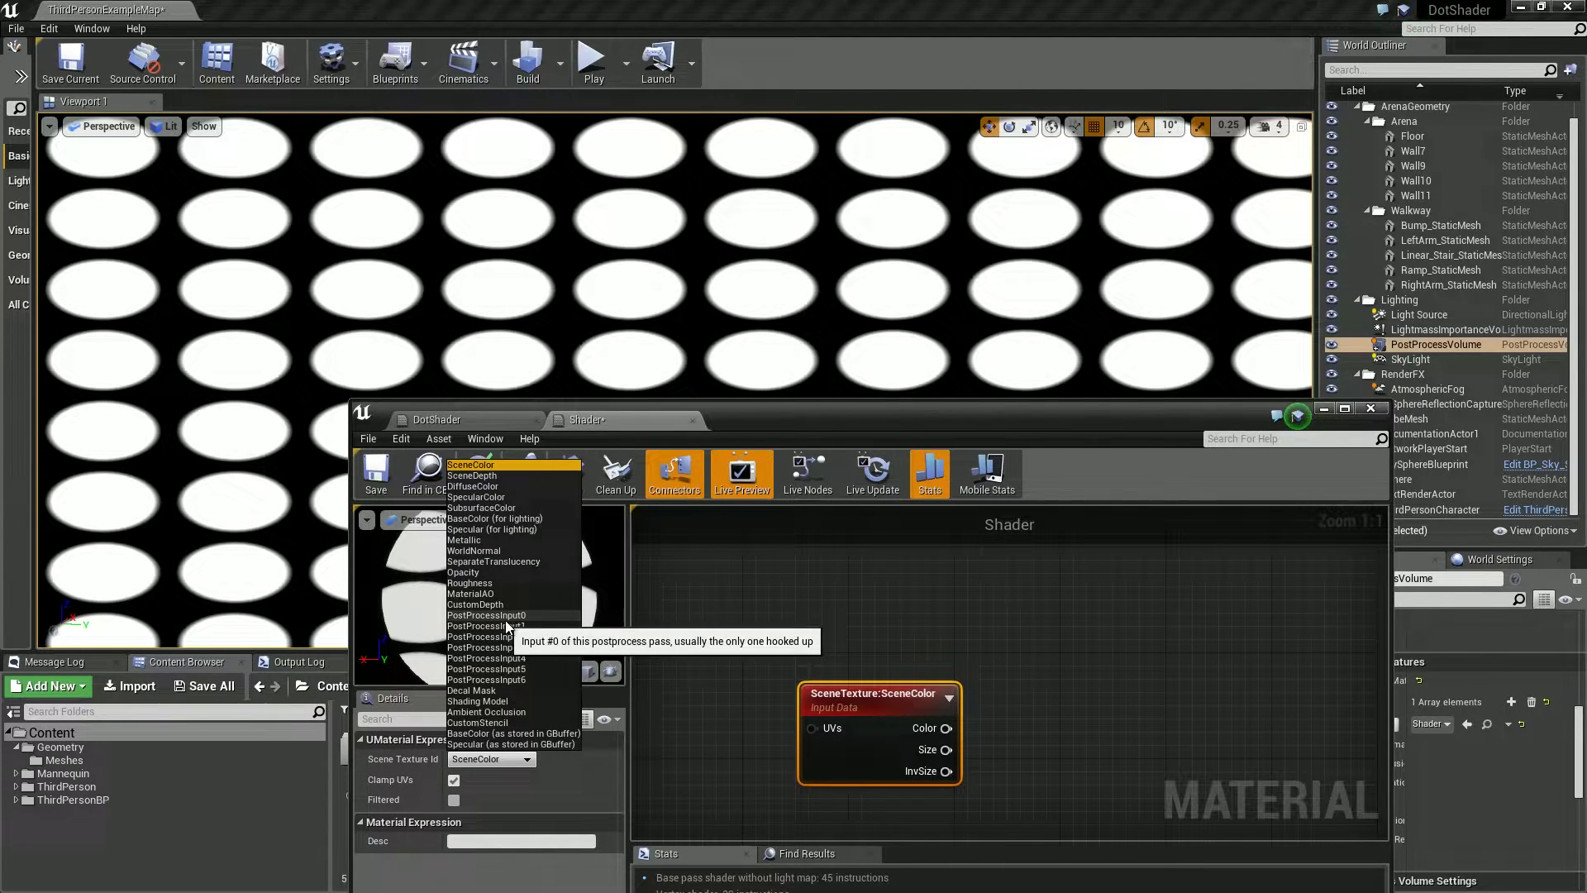
{"action": "left_click", "coordinate": [505, 617]}
- Move the SceneTexture node closer to the dot chain, connect its Color output to the material's Emissive Color in place of Clamp, and apply
{"action": "scroll", "coordinate": [1142, 650], "scroll_direction": "down", "scroll_amount": 5}
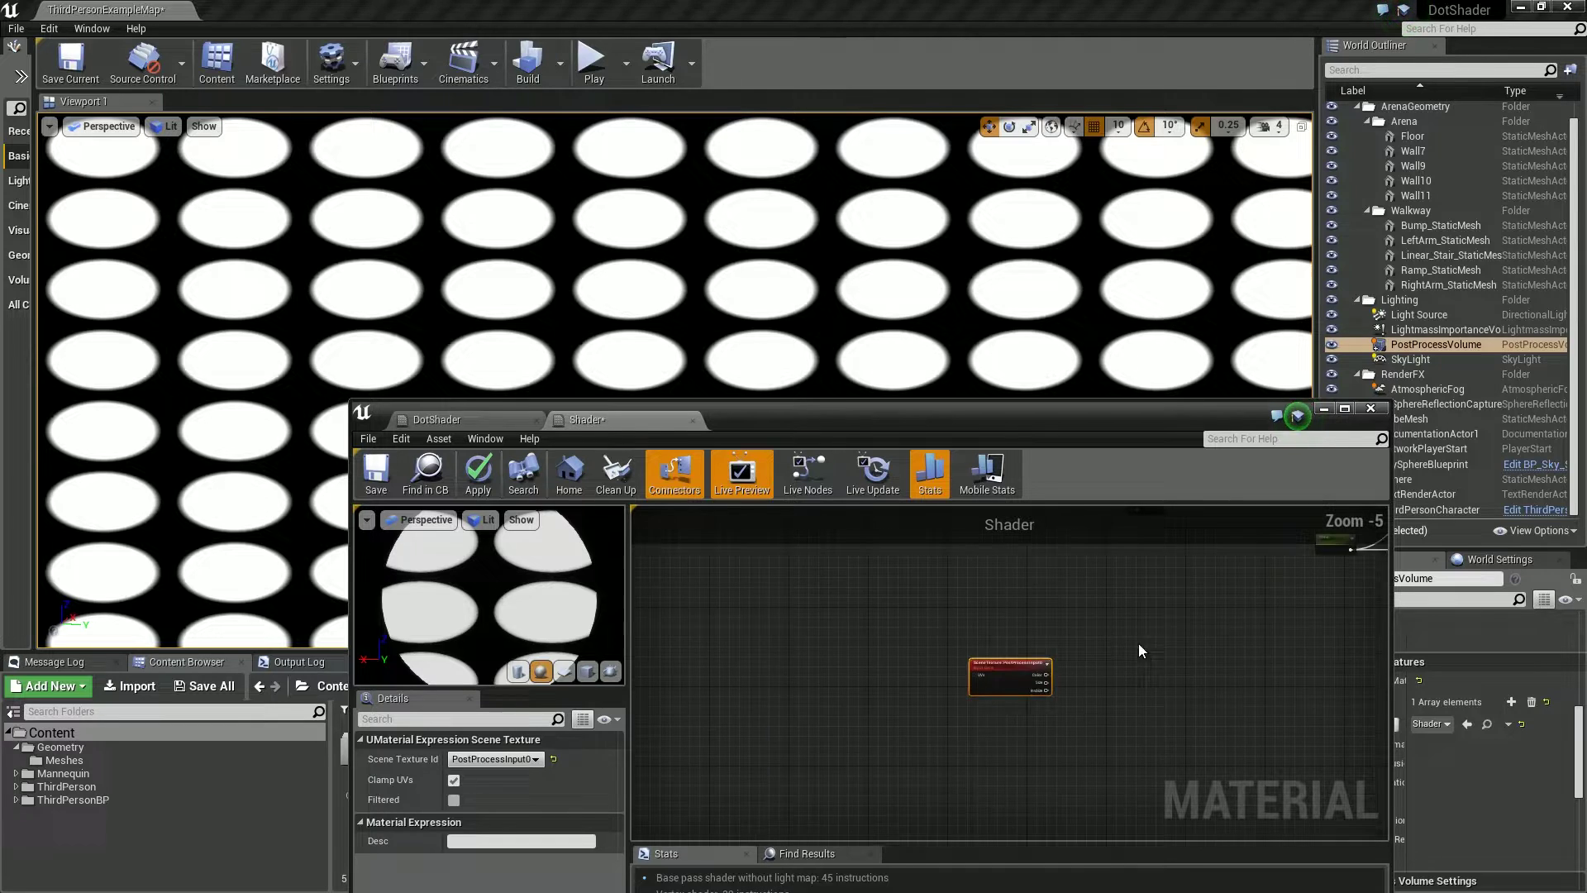
{"action": "right_click_drag", "start_coordinate": [1141, 651], "coordinate": [875, 722]}
{"action": "left_click_drag", "start_coordinate": [713, 750], "coordinate": [973, 757]}
{"action": "right_click_drag", "start_coordinate": [975, 757], "coordinate": [576, 752]}
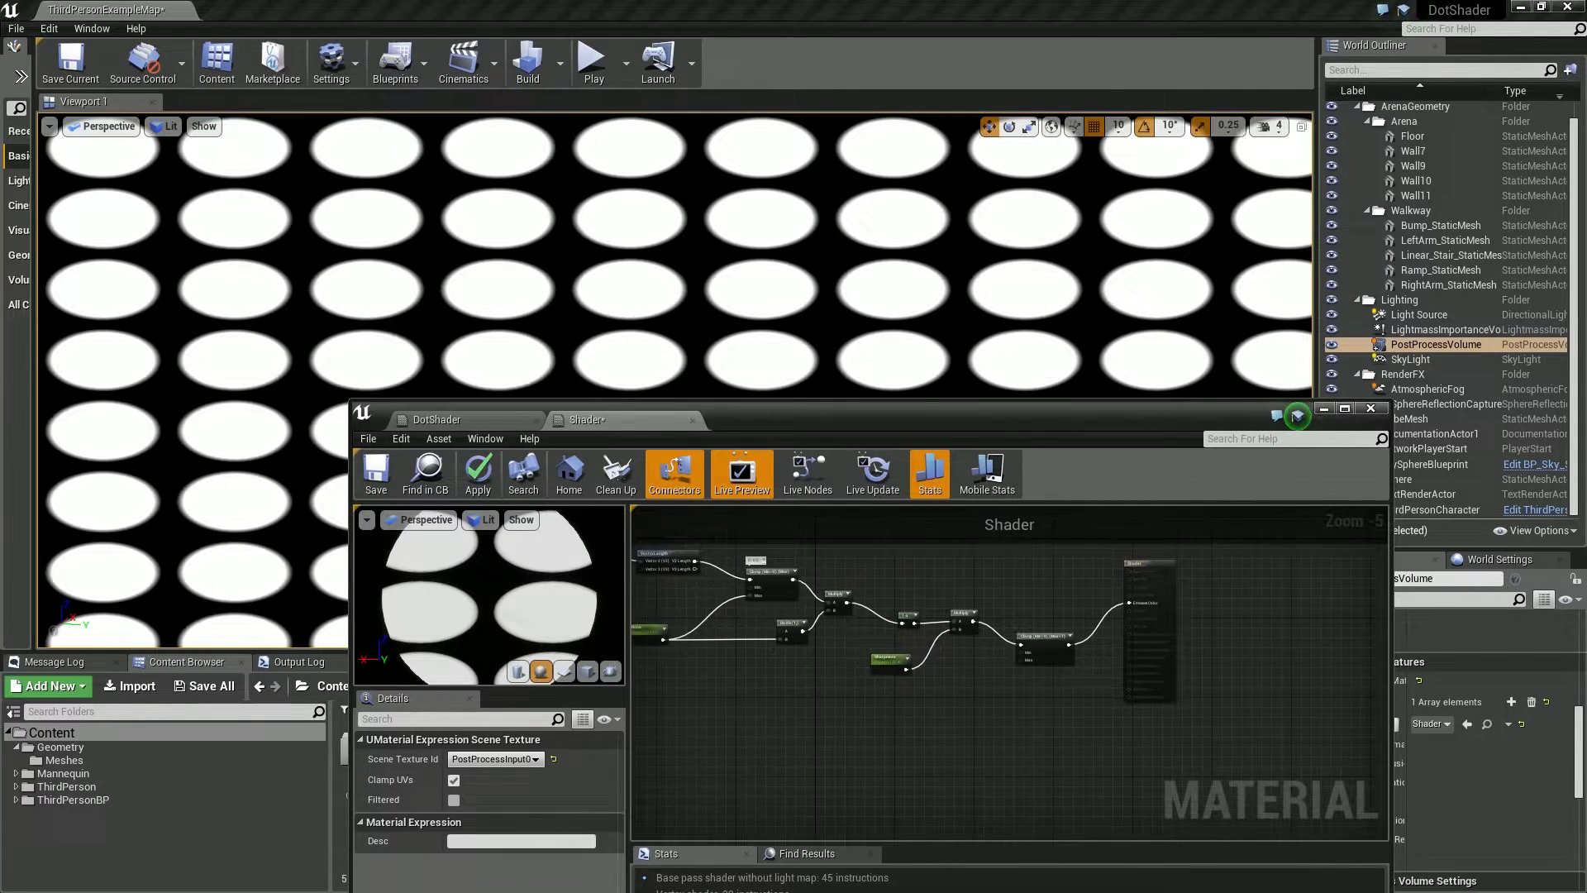
{"action": "right_click_drag", "start_coordinate": [886, 744], "coordinate": [1025, 718]}
{"action": "left_click_drag", "start_coordinate": [753, 738], "coordinate": [1332, 639]}
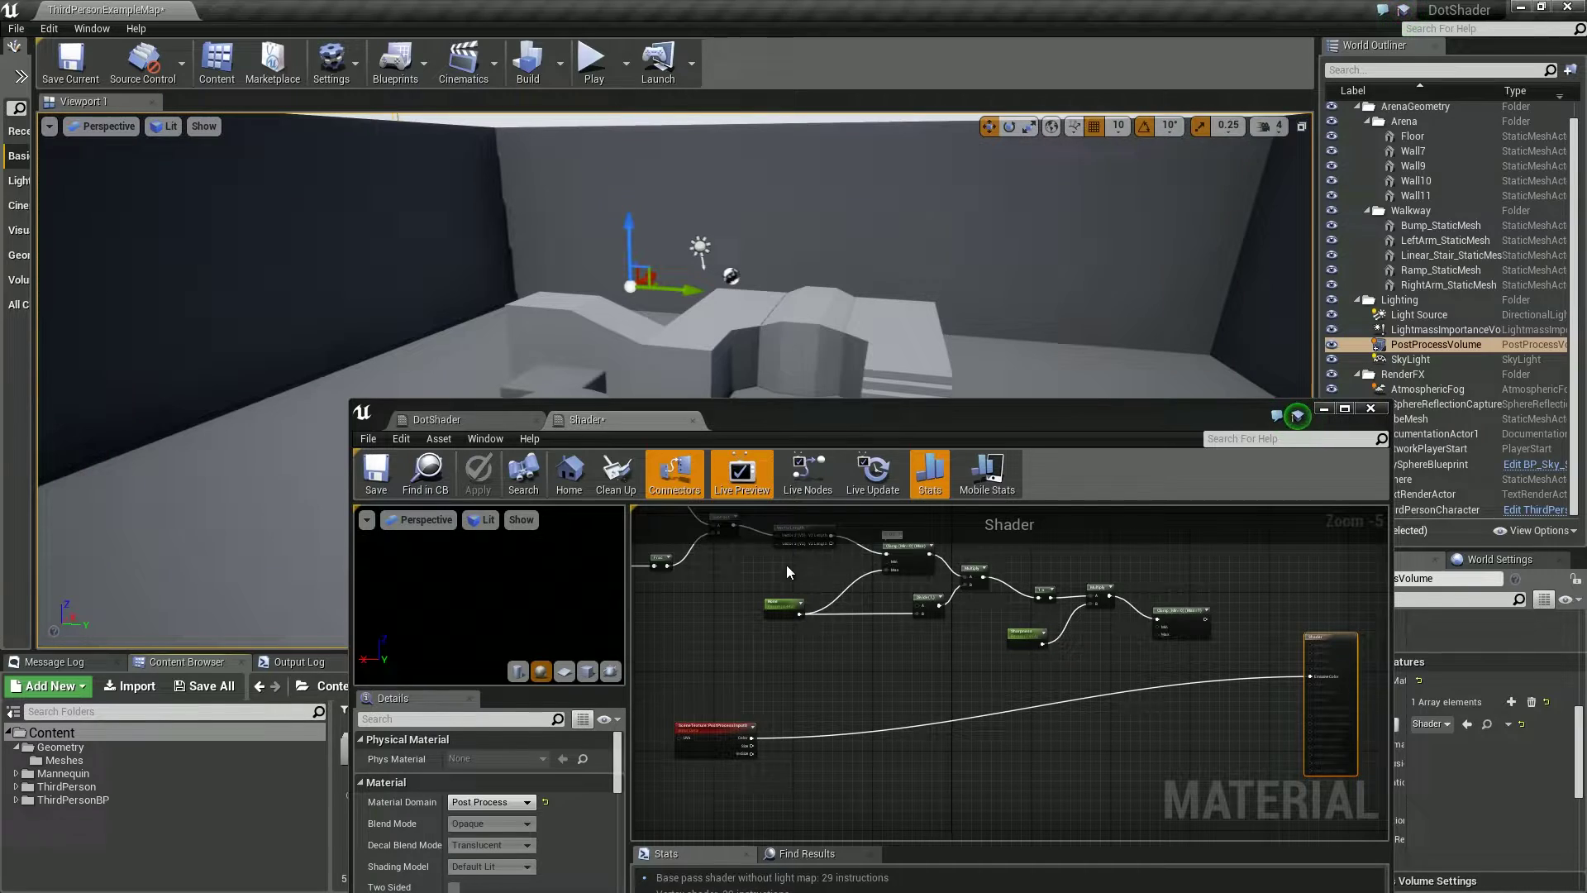
- Move the ScreenPosition node away from the chain, connect its output to the SceneTexture's UVs, and apply the material
{"action": "left_click_drag", "start_coordinate": [811, 419], "coordinate": [815, 271]}
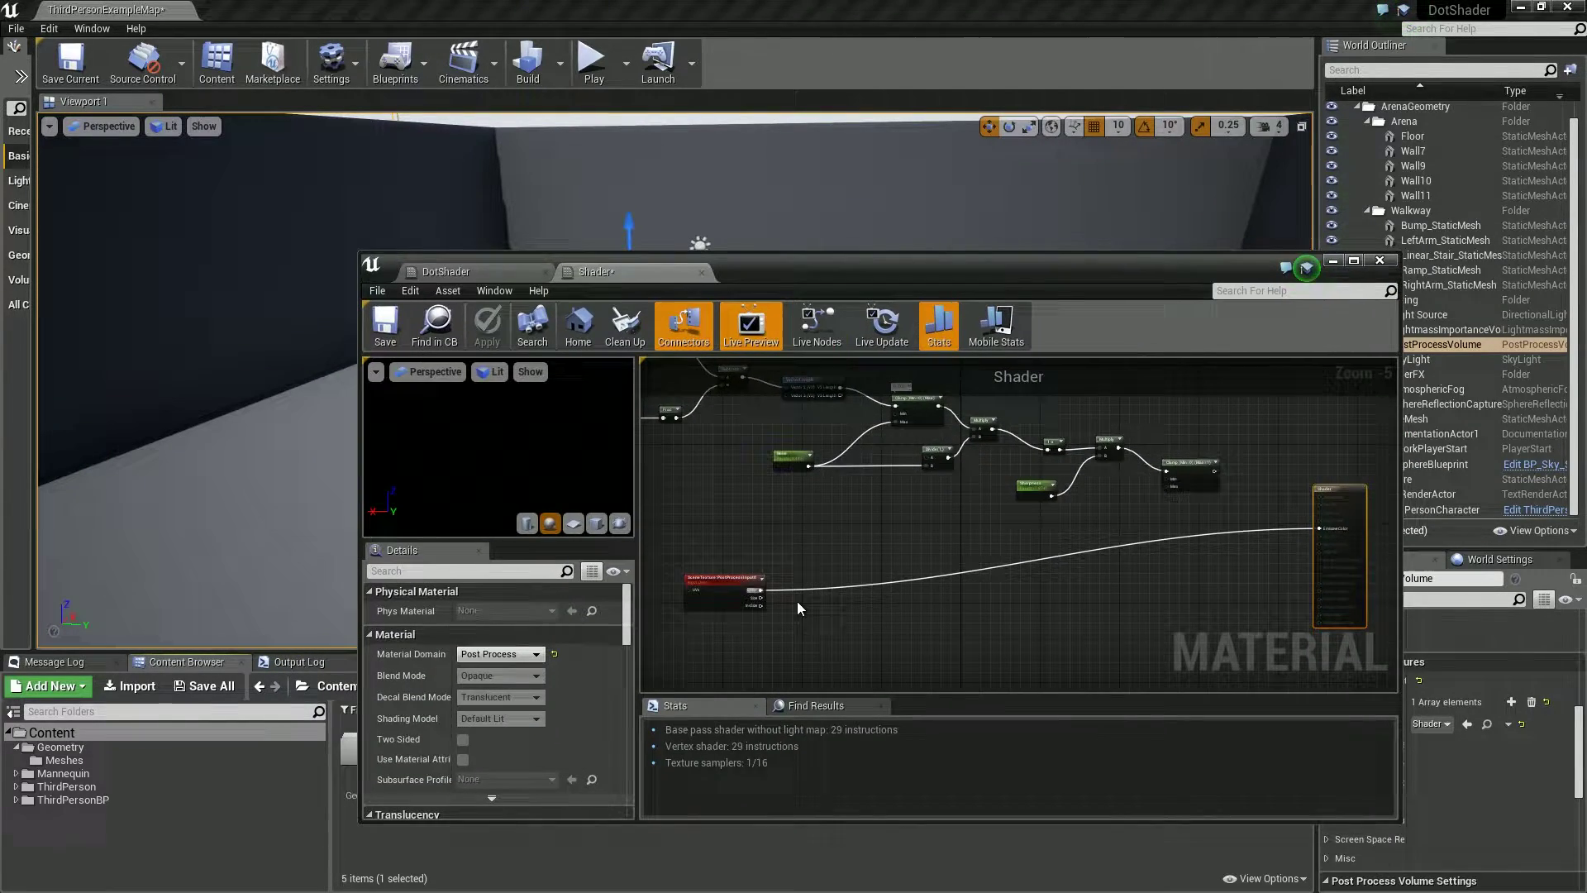
{"action": "right_click_drag", "start_coordinate": [797, 601], "coordinate": [1215, 545]}
{"action": "scroll", "coordinate": [944, 435], "scroll_direction": "up", "scroll_amount": 1}
{"action": "left_click_drag", "start_coordinate": [999, 438], "coordinate": [842, 520]}
{"action": "right_click_drag", "start_coordinate": [842, 521], "coordinate": [793, 462]}
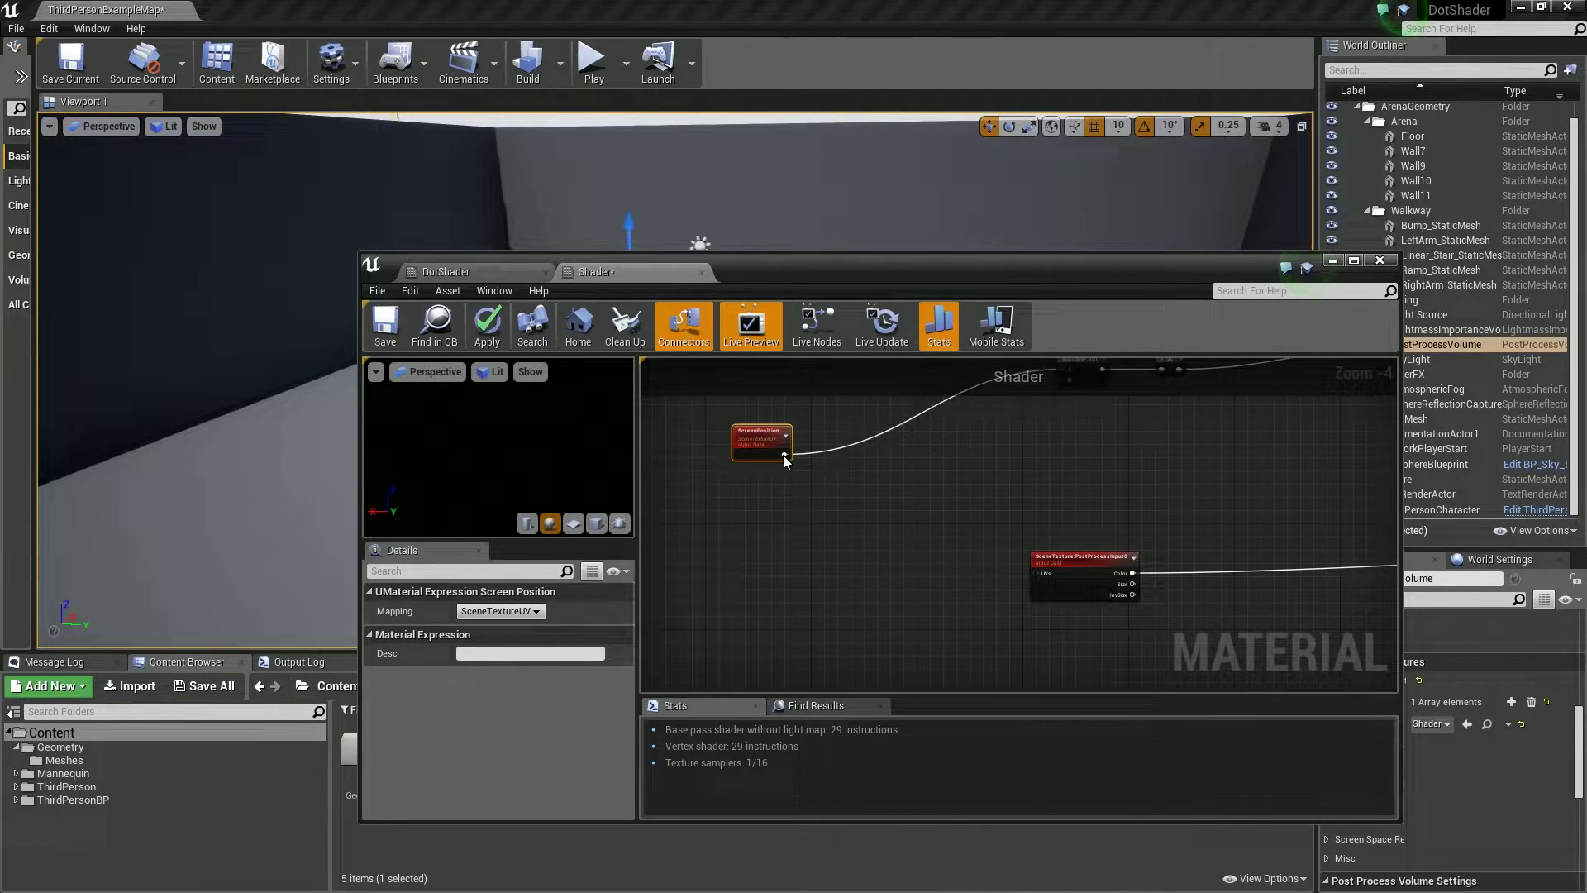
{"action": "left_click_drag", "start_coordinate": [789, 459], "coordinate": [1035, 572]}
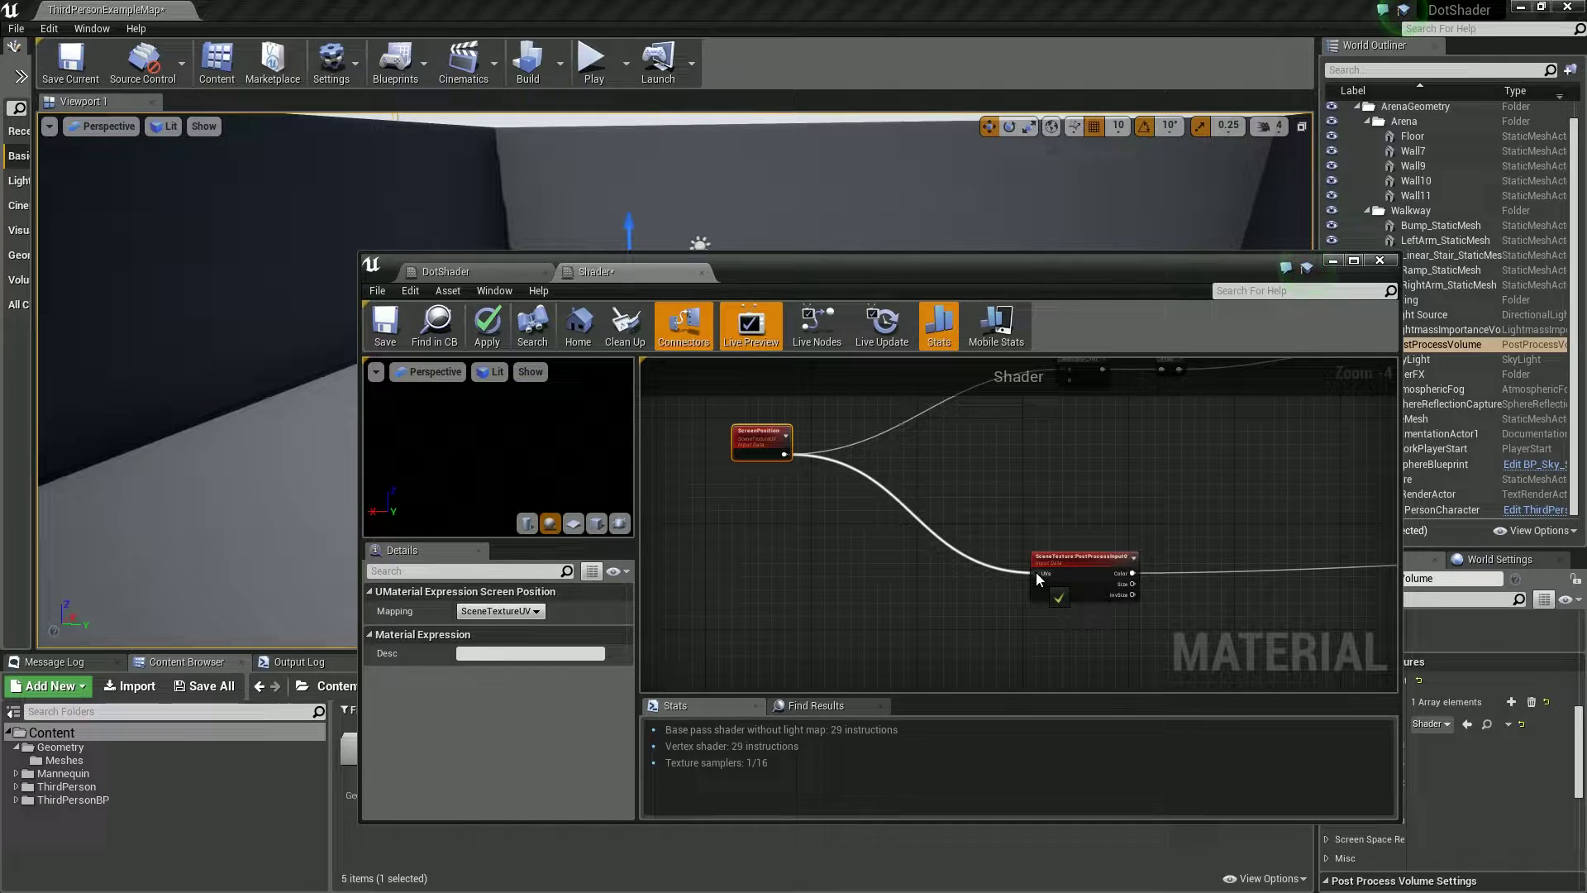
{"action": "left_click", "coordinate": [487, 324]}
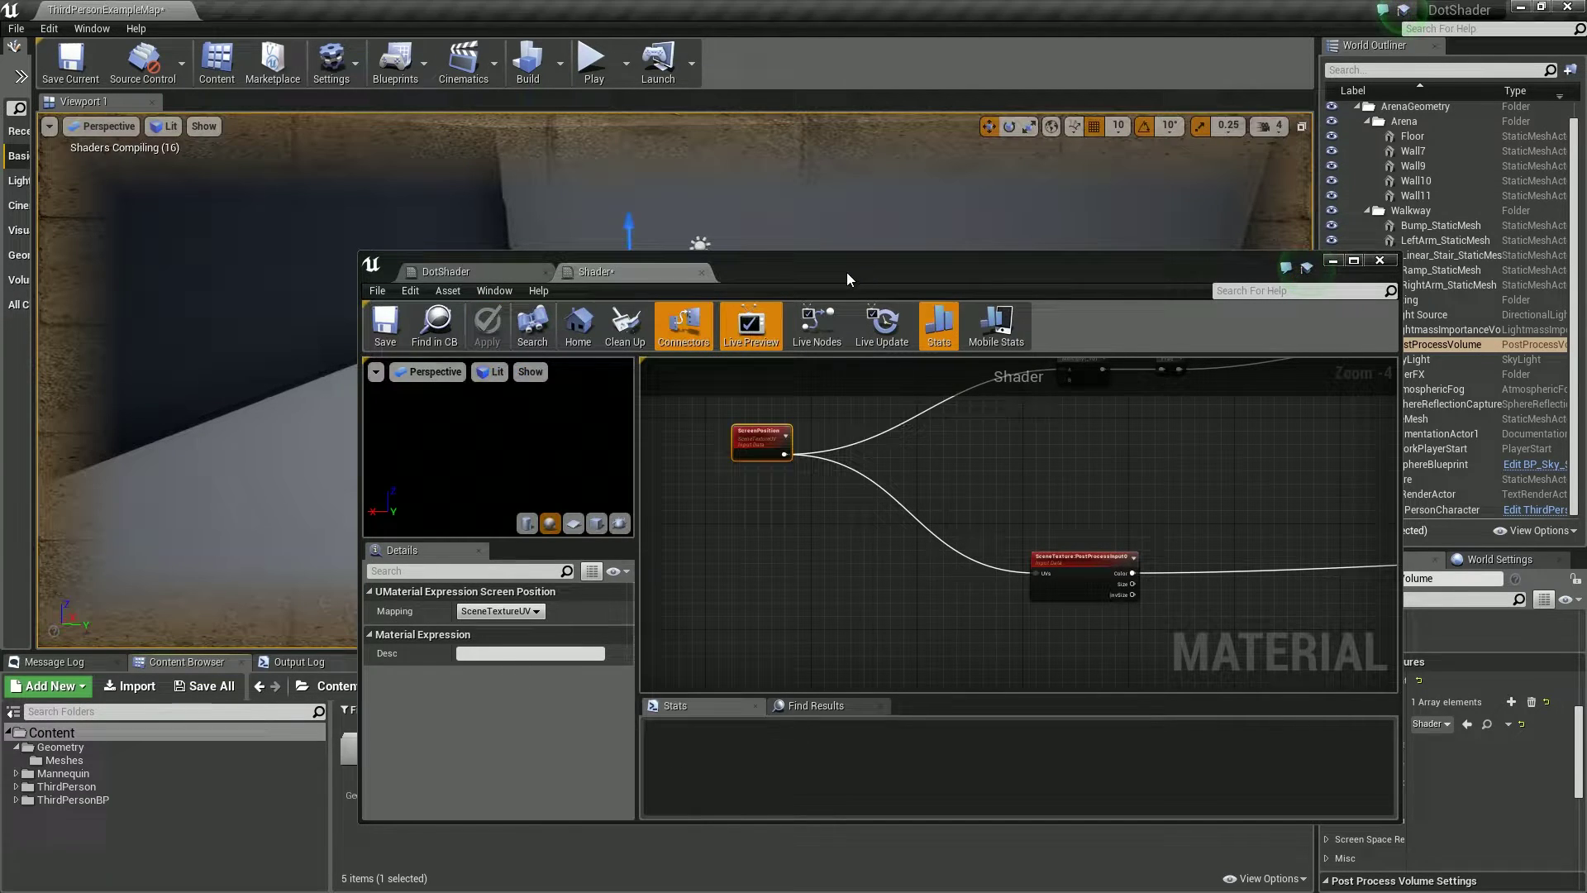
- Add a Multiply node fed by the ScreenPosition output and set its Const B to 100
{"action": "left_click_drag", "start_coordinate": [845, 270], "coordinate": [795, 211]}
{"action": "right_click_drag", "start_coordinate": [873, 473], "coordinate": [932, 516]}
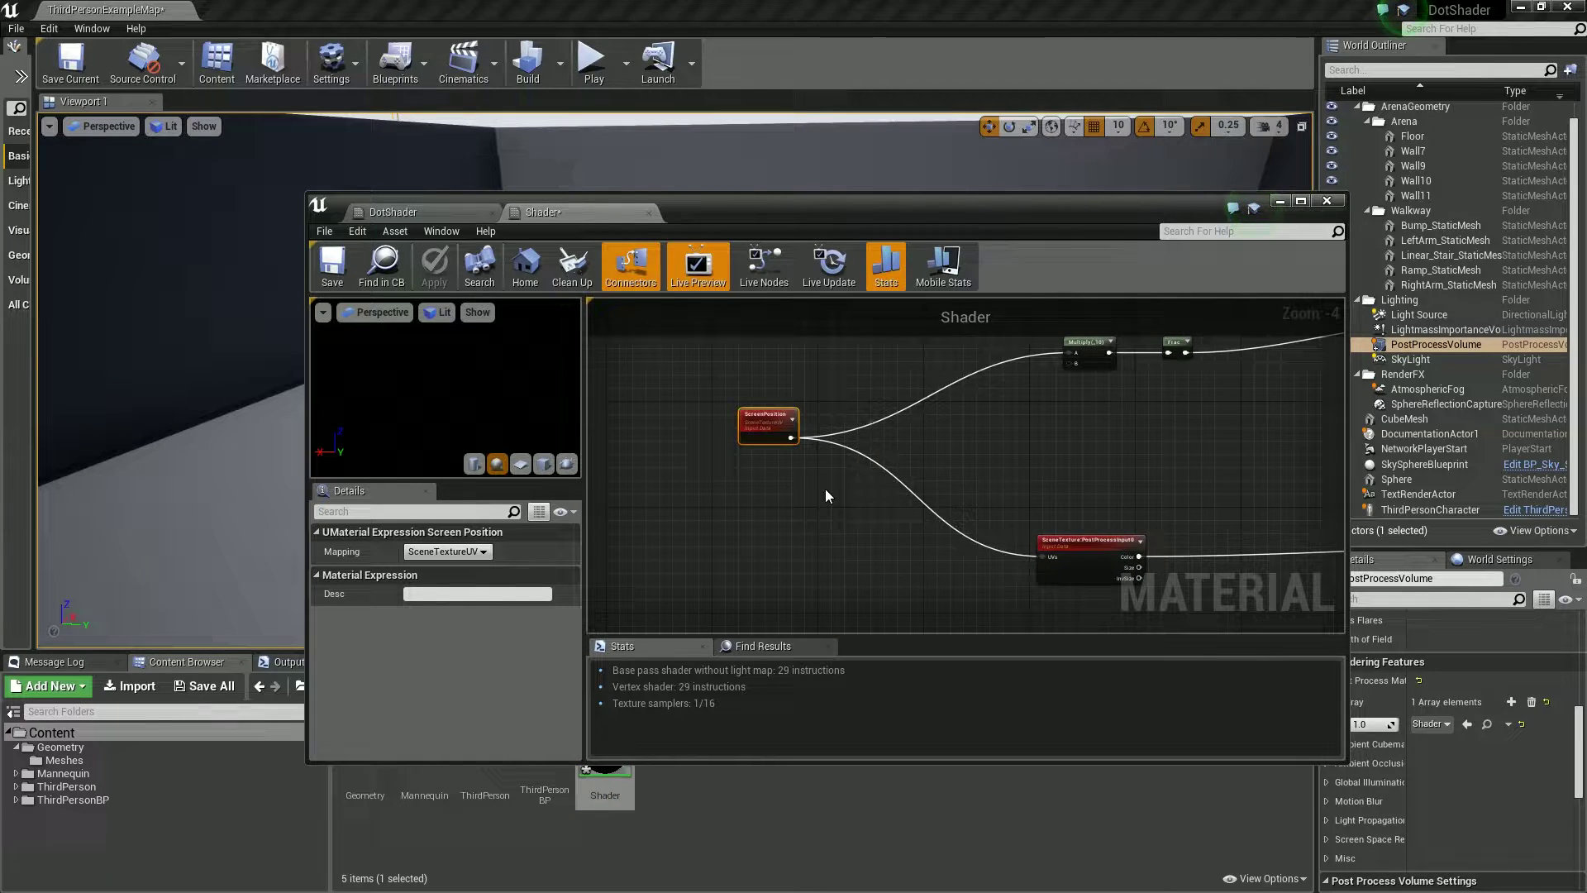
{"action": "scroll", "coordinate": [796, 478], "scroll_direction": "up", "scroll_amount": 1}
{"action": "left_click_drag", "start_coordinate": [783, 423], "coordinate": [853, 506]}
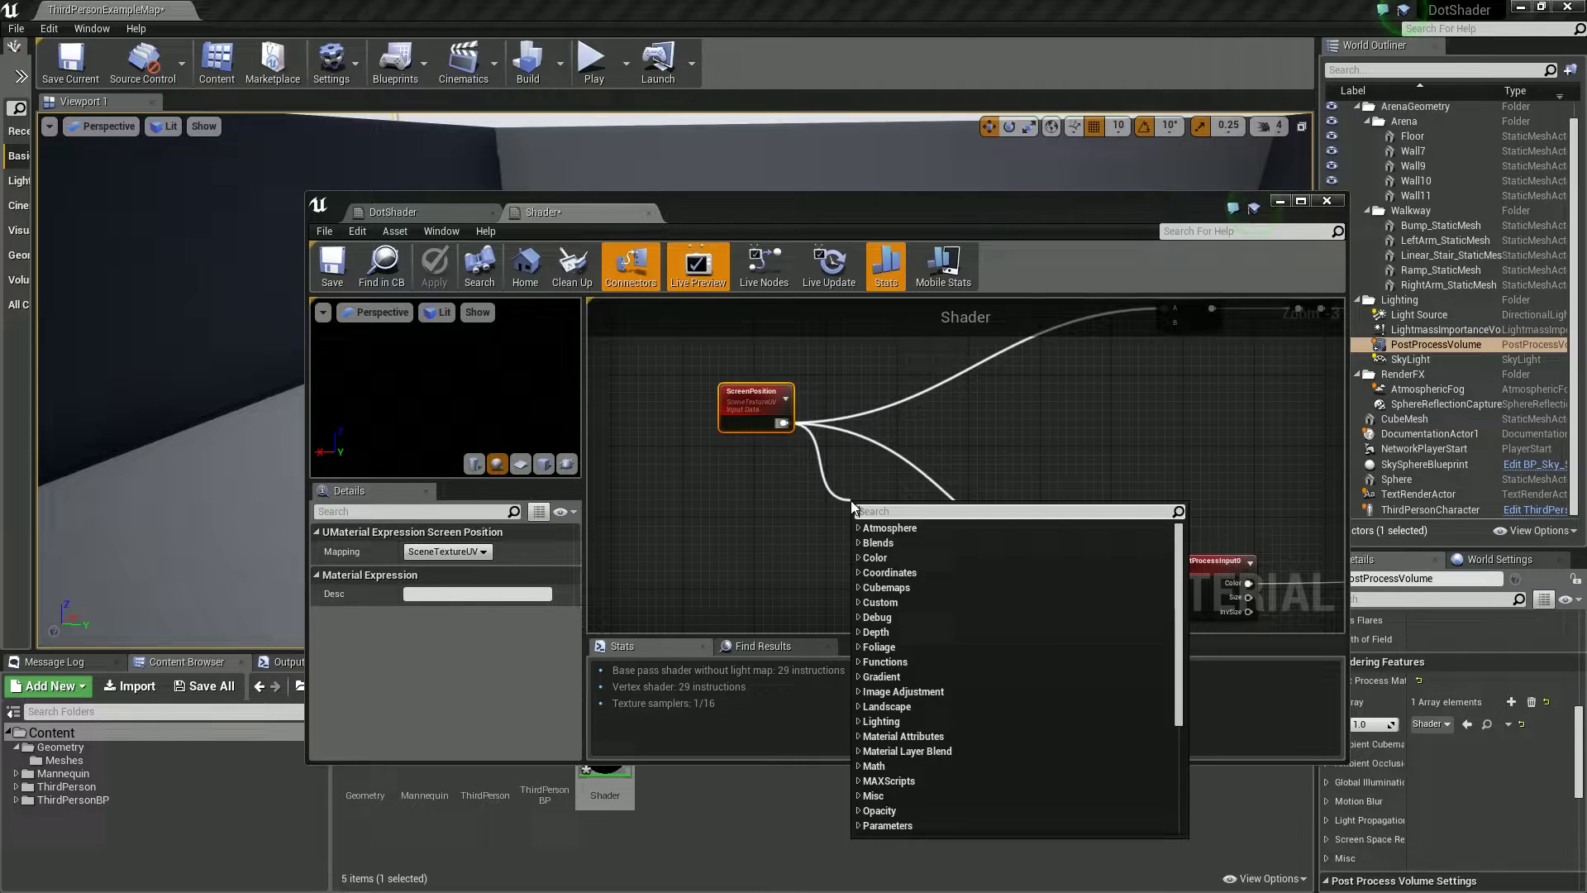
{"action": "type", "text": "multiply"}
{"action": "key", "text": "Return"}
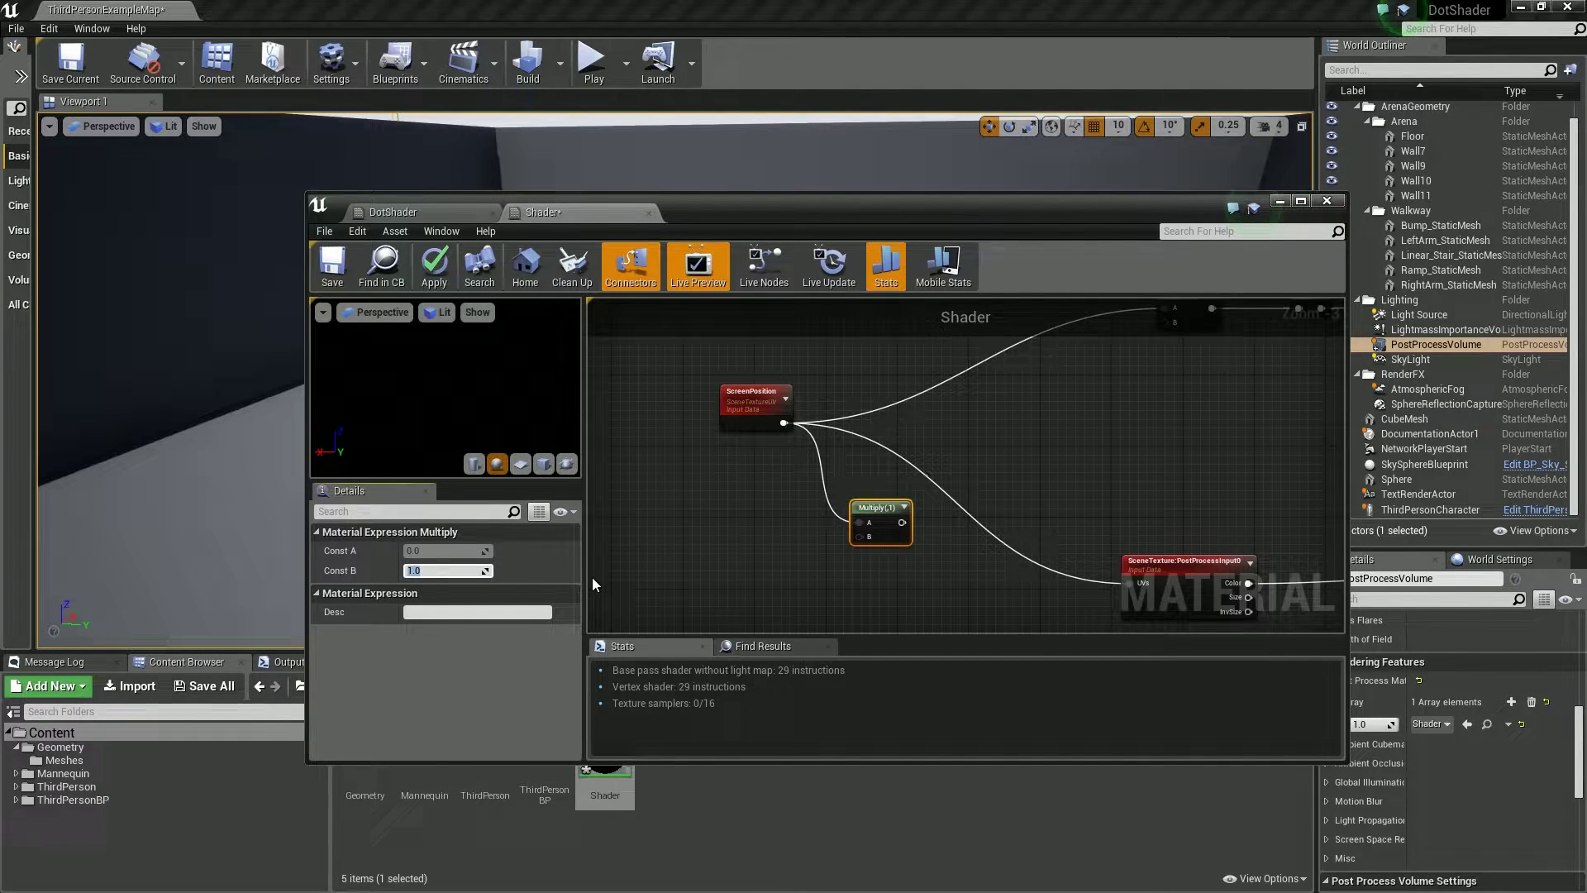
{"action": "type", "text": "100"}
{"action": "key", "text": "Return"}
{"action": "left_click", "coordinate": [591, 577]}
{"action": "right_click_drag", "start_coordinate": [983, 521], "coordinate": [919, 461]}
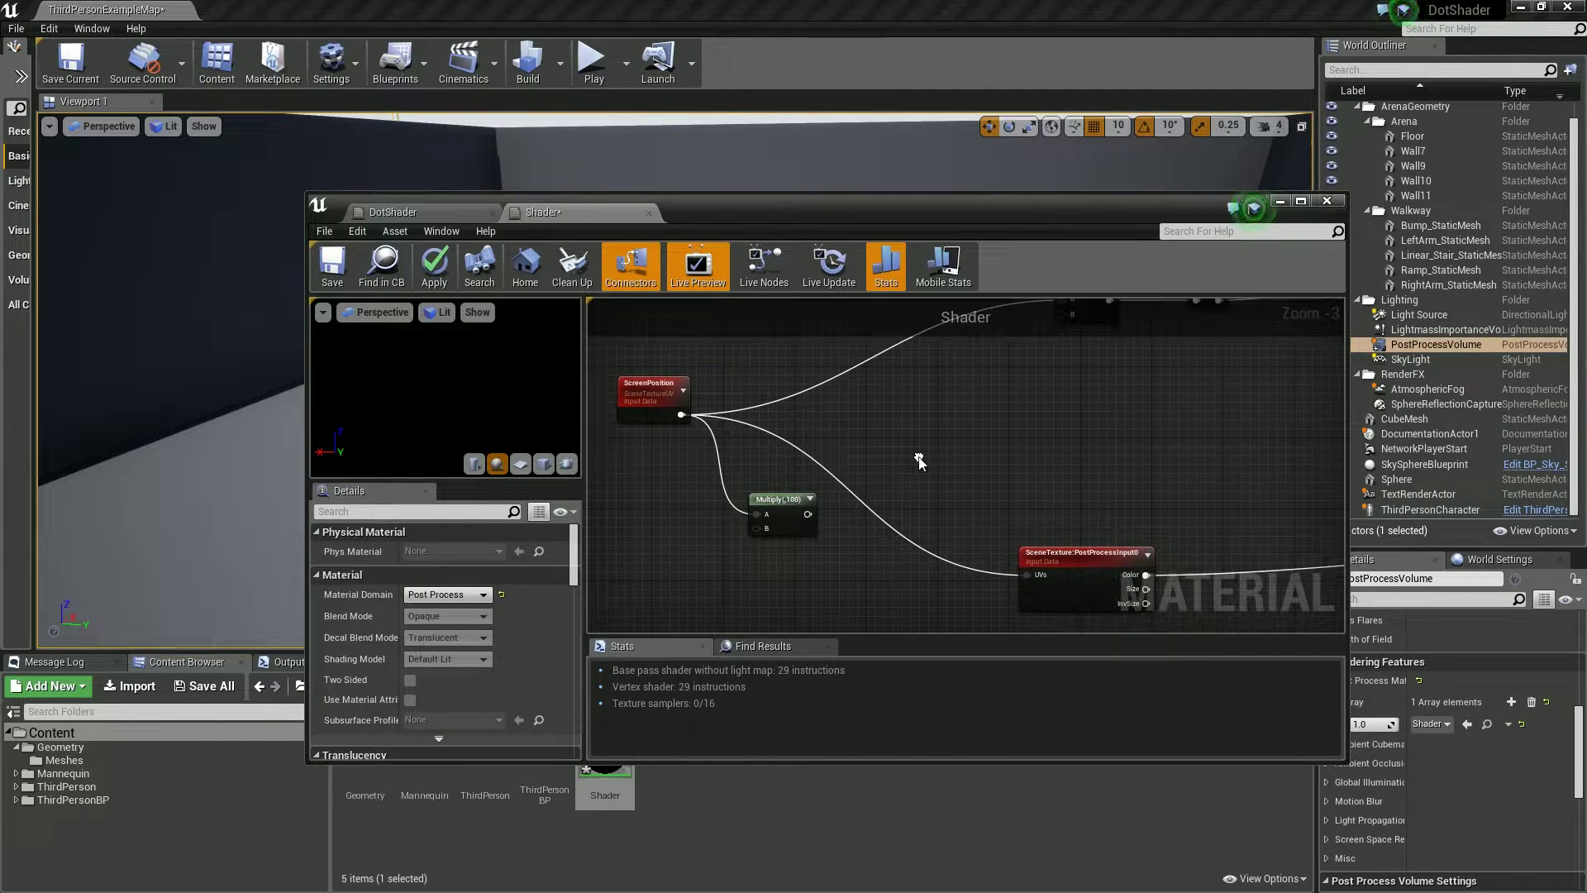
- Shift the SceneTexture node to make room and add a Floor node fed by the new Multiply node
{"action": "left_click", "coordinate": [1056, 555]}
{"action": "left_click_drag", "start_coordinate": [807, 514], "coordinate": [876, 545]}
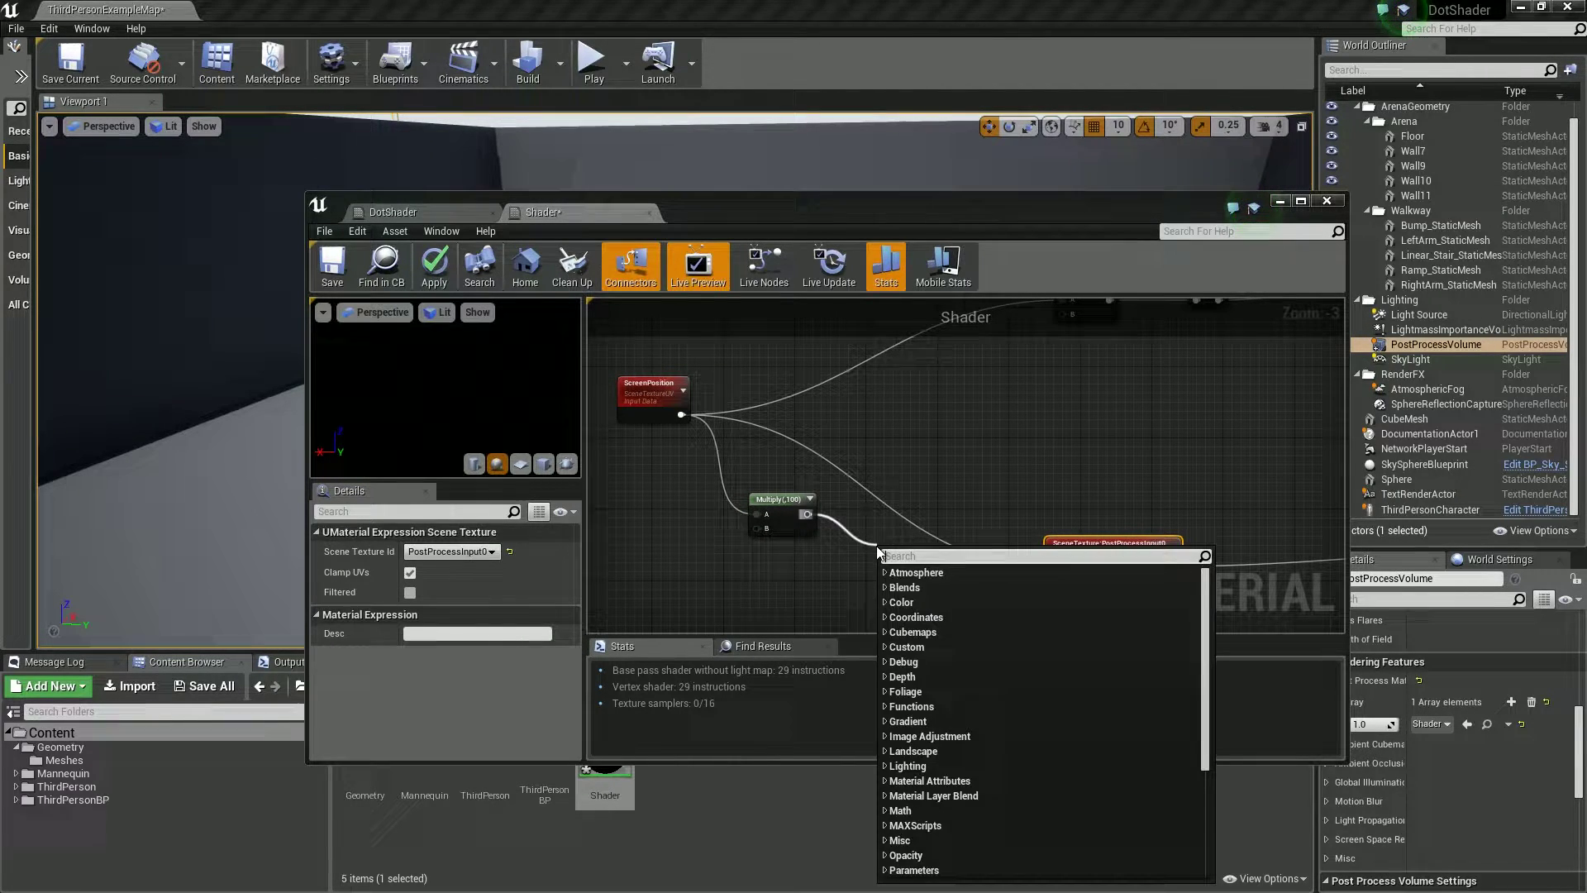
{"action": "type", "text": "floo"}
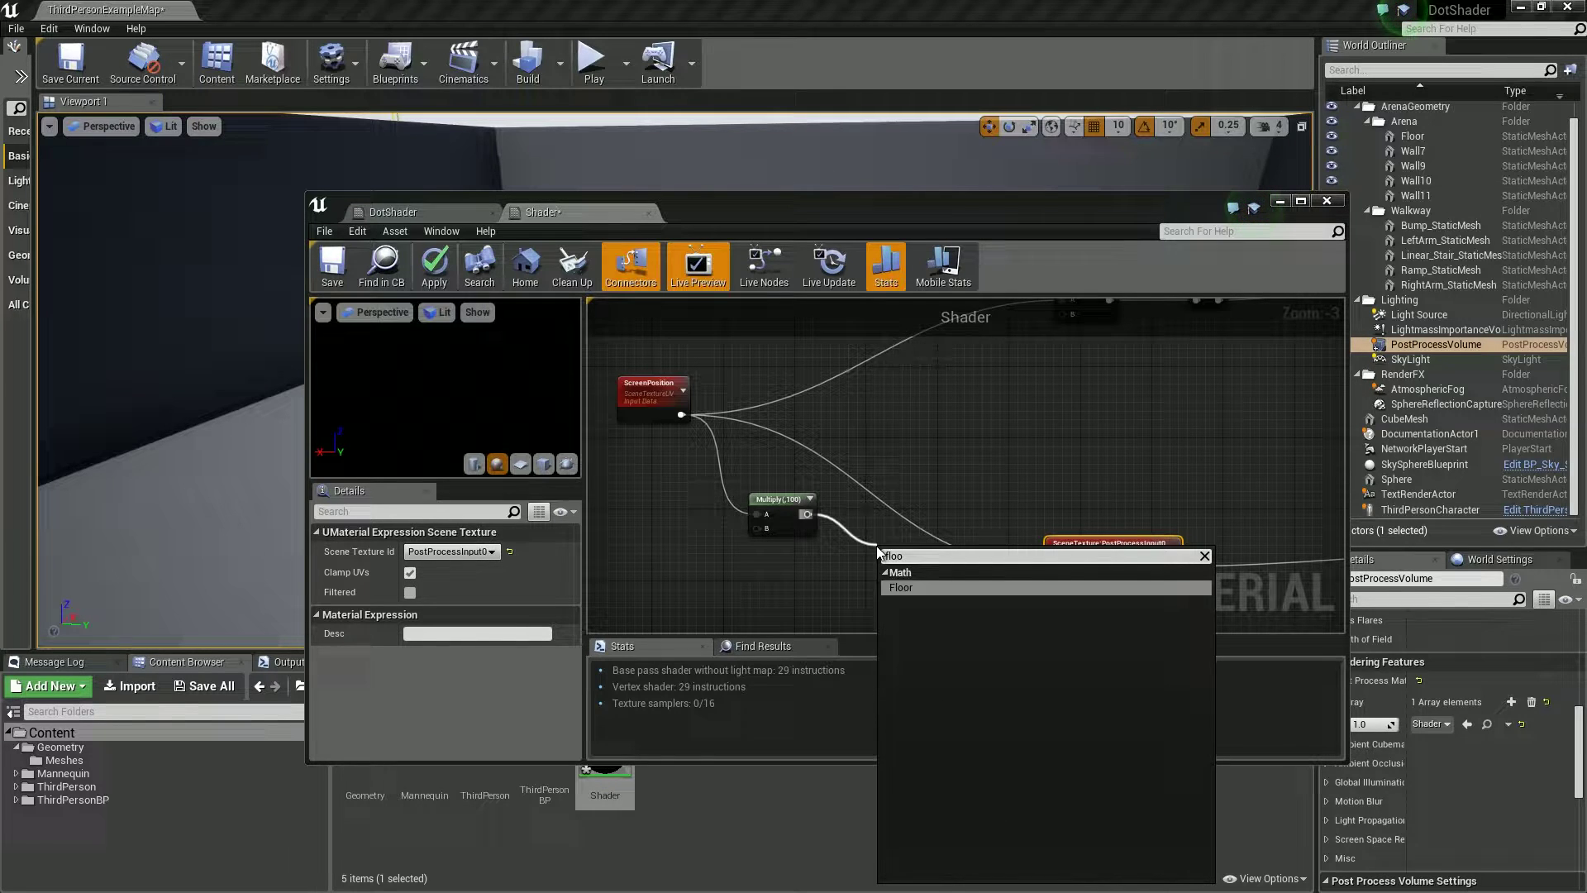
{"action": "key", "text": "Return"}
- Add a Divide node fed by the Floor output and set its Const B to 100
{"action": "left_click_drag", "start_coordinate": [907, 566], "coordinate": [956, 587]}
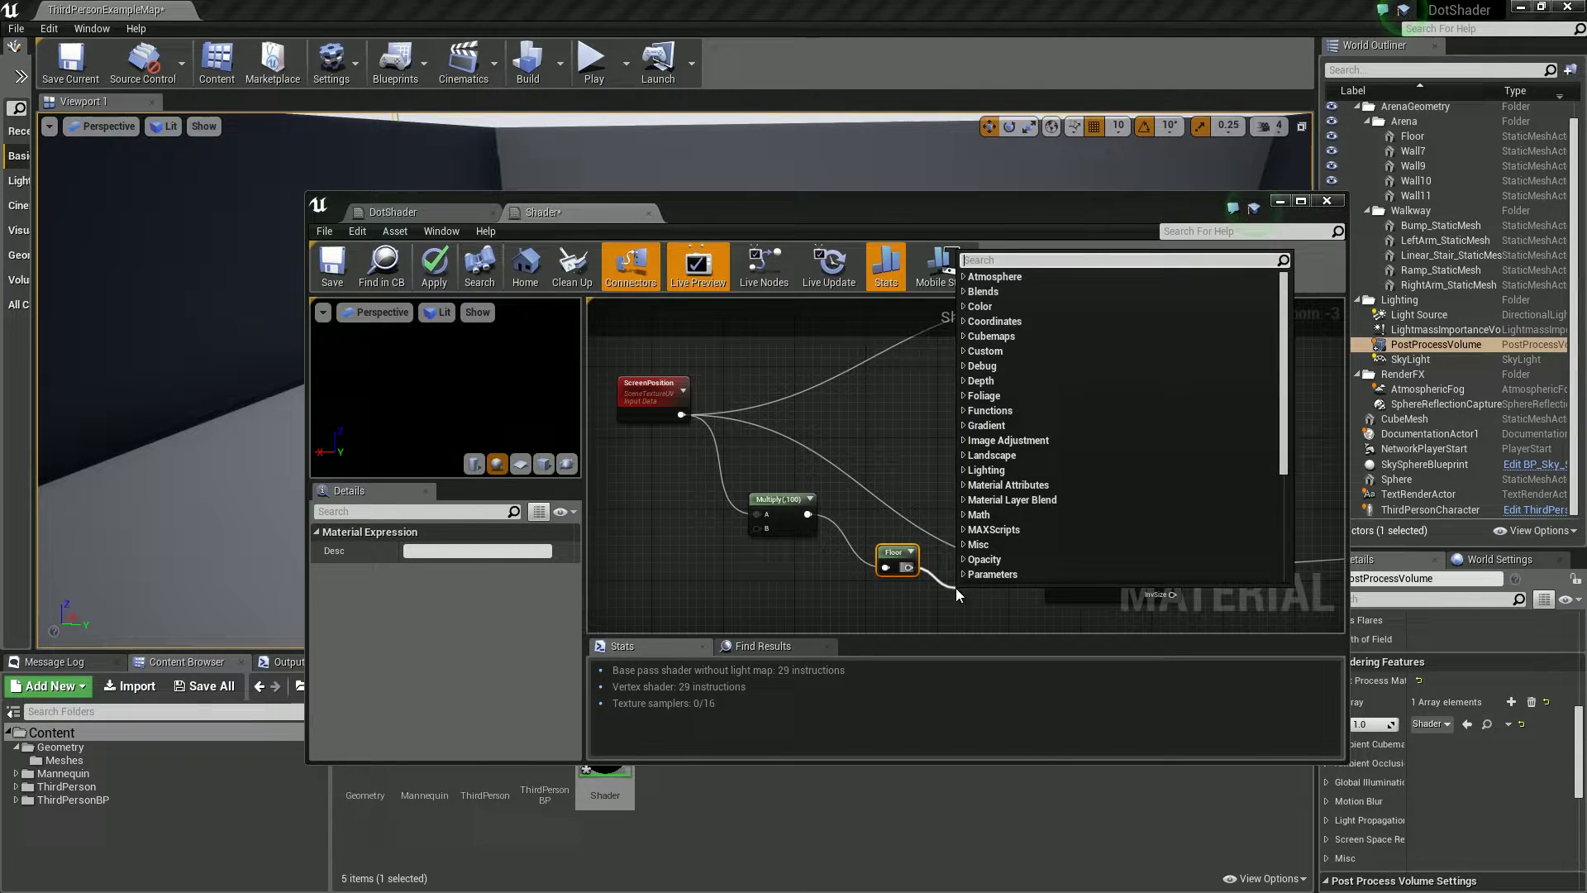
{"action": "type", "text": "div"}
{"action": "key", "text": "Return"}
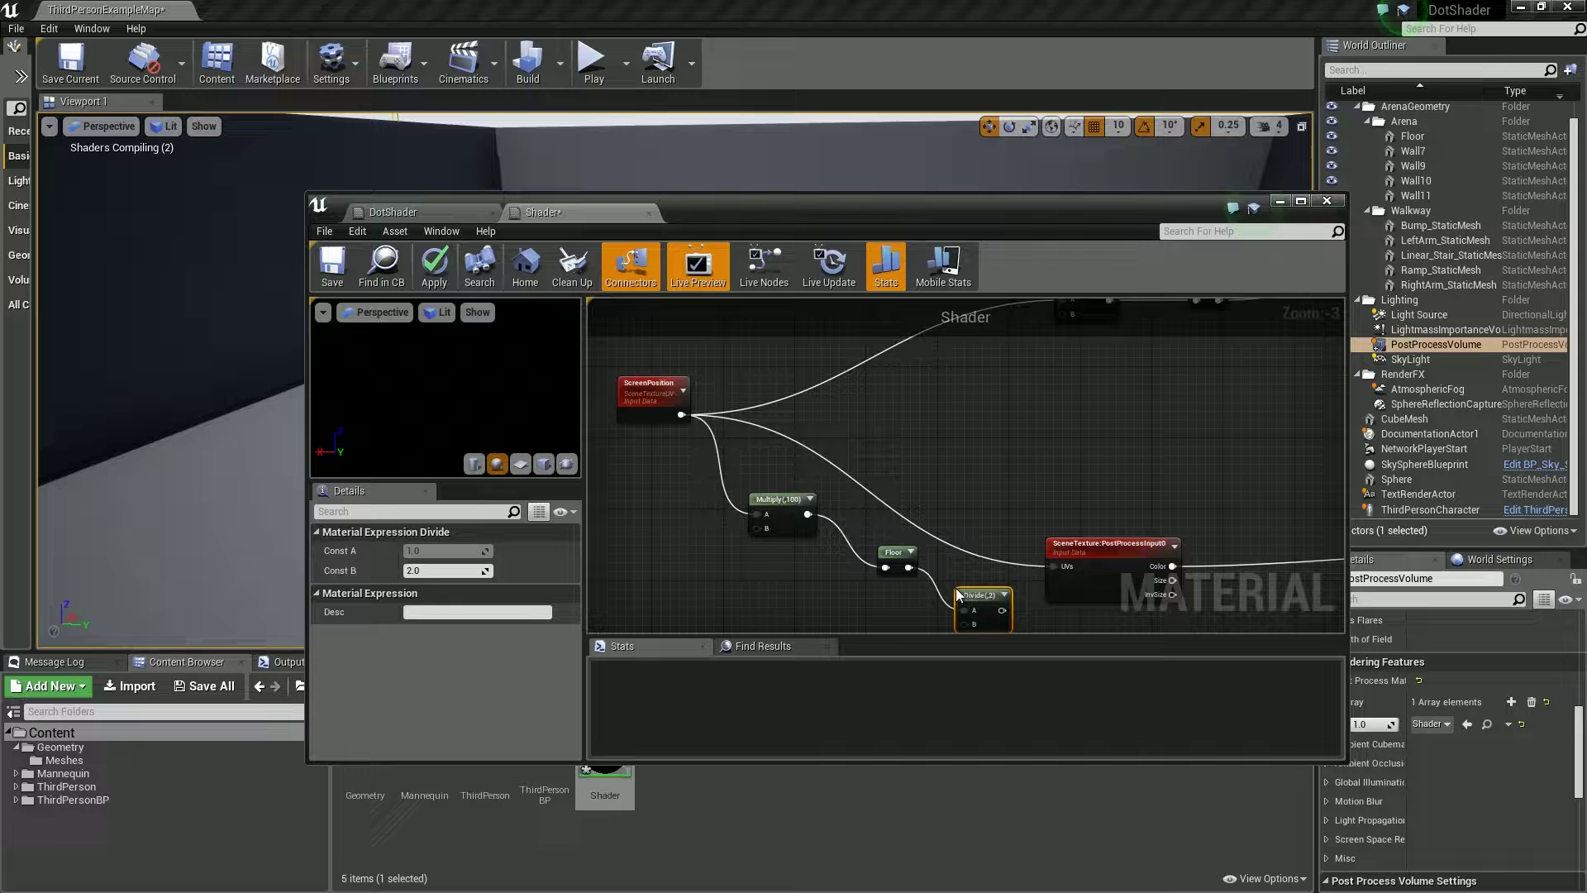
{"action": "right_click_drag", "start_coordinate": [948, 543], "coordinate": [1009, 384]}
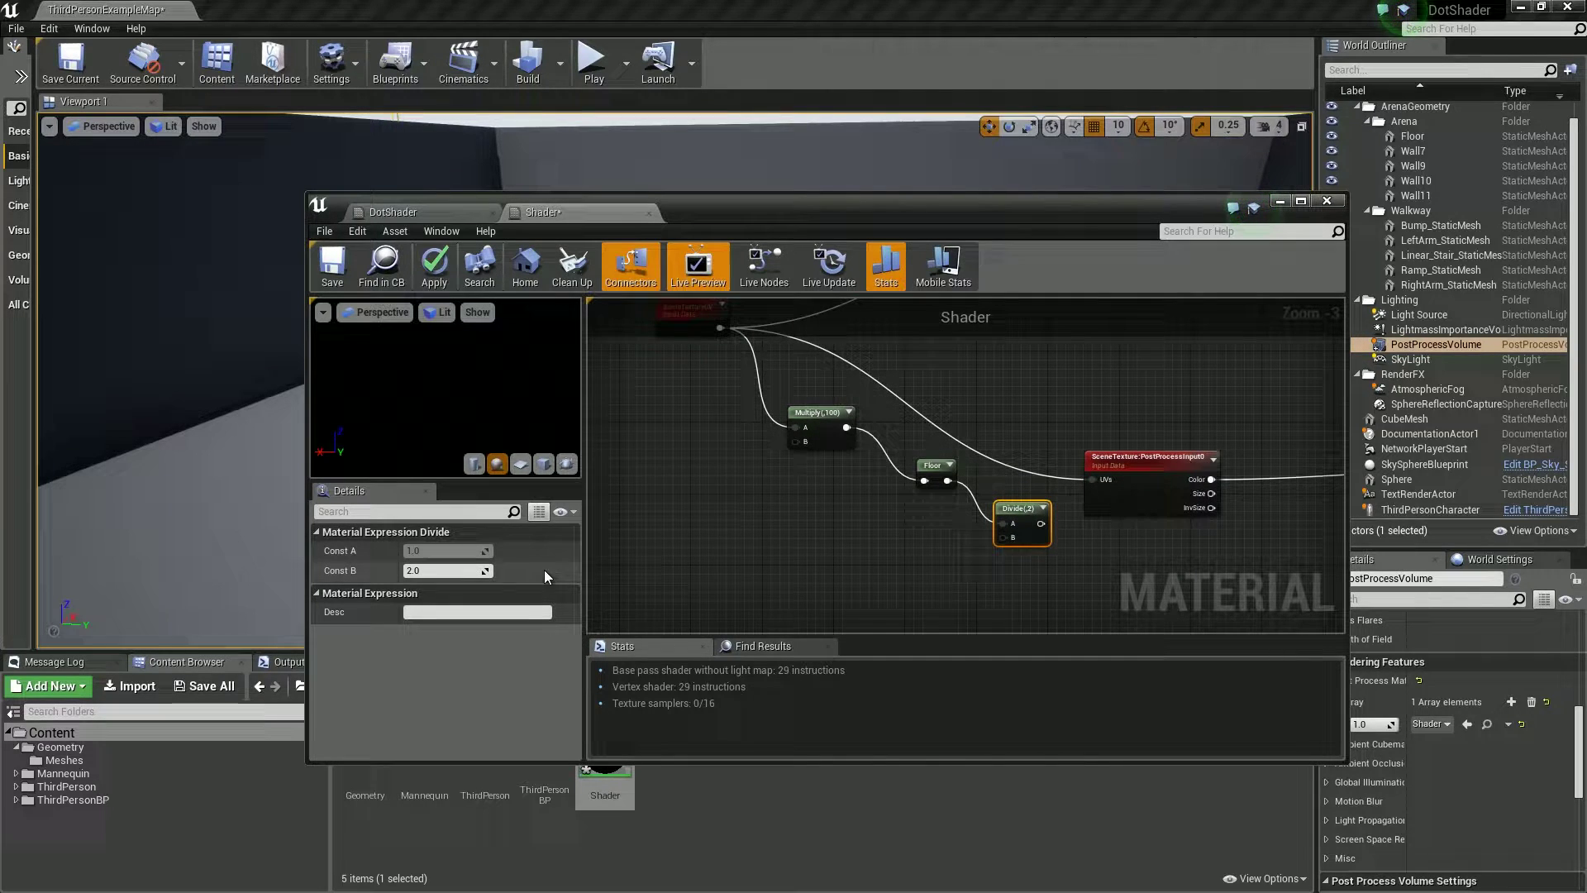
{"action": "left_click", "coordinate": [453, 570]}
{"action": "type", "text": "100"}
{"action": "key", "text": "Return"}
{"action": "left_click", "coordinate": [773, 467]}
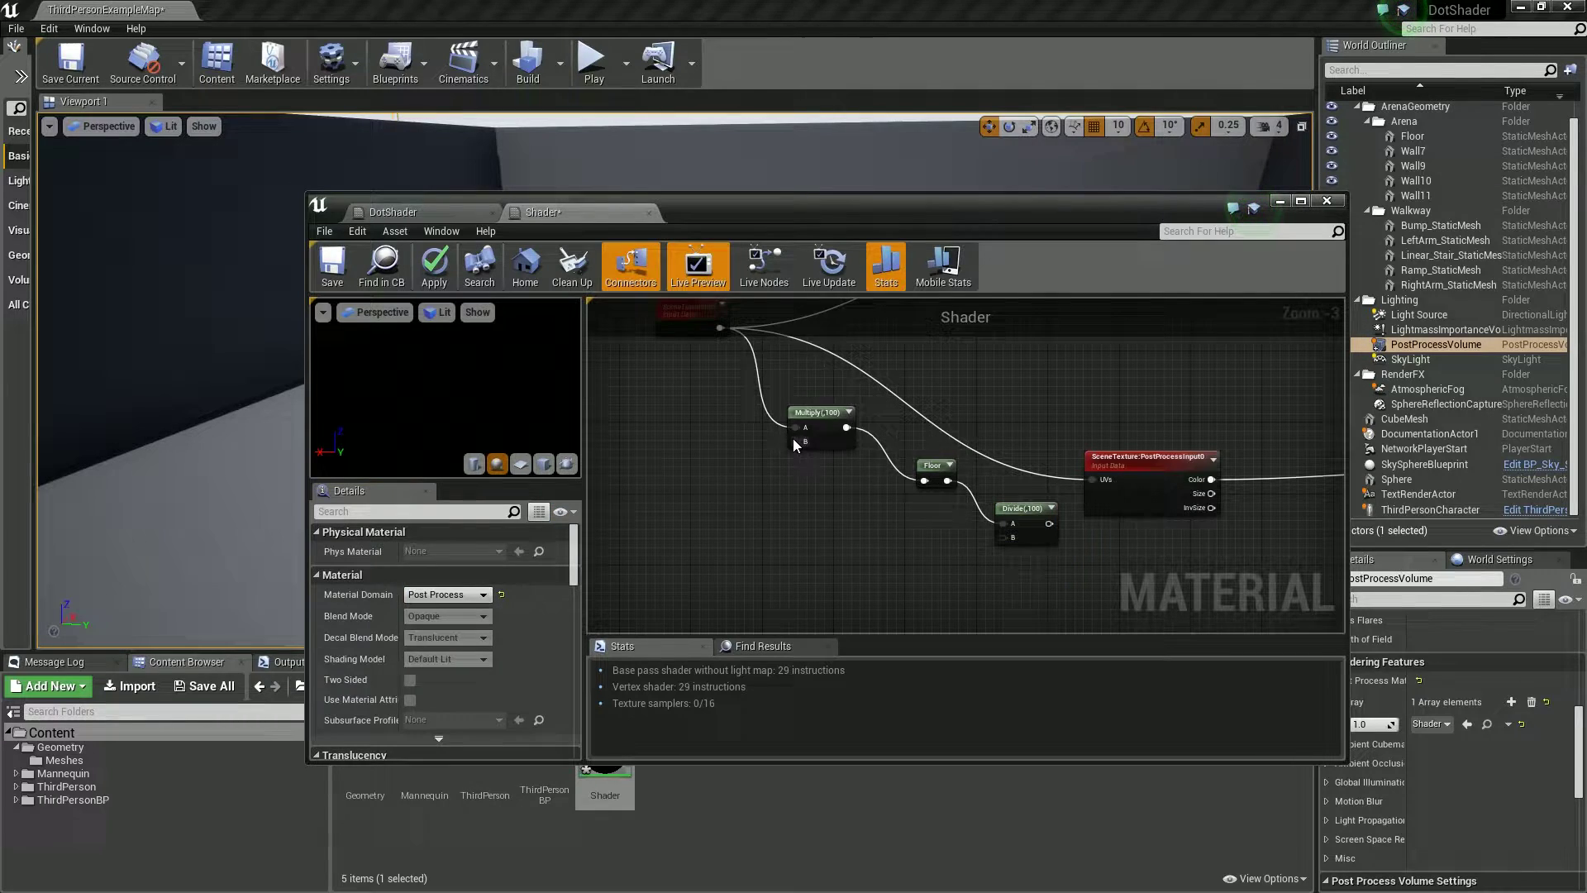
- Promote the new Multiply node's B input to a scalar parameter, place it below ScreenPosition, and set its default value to 100
{"action": "right_click", "coordinate": [795, 441]}
{"action": "left_click", "coordinate": [845, 460]}
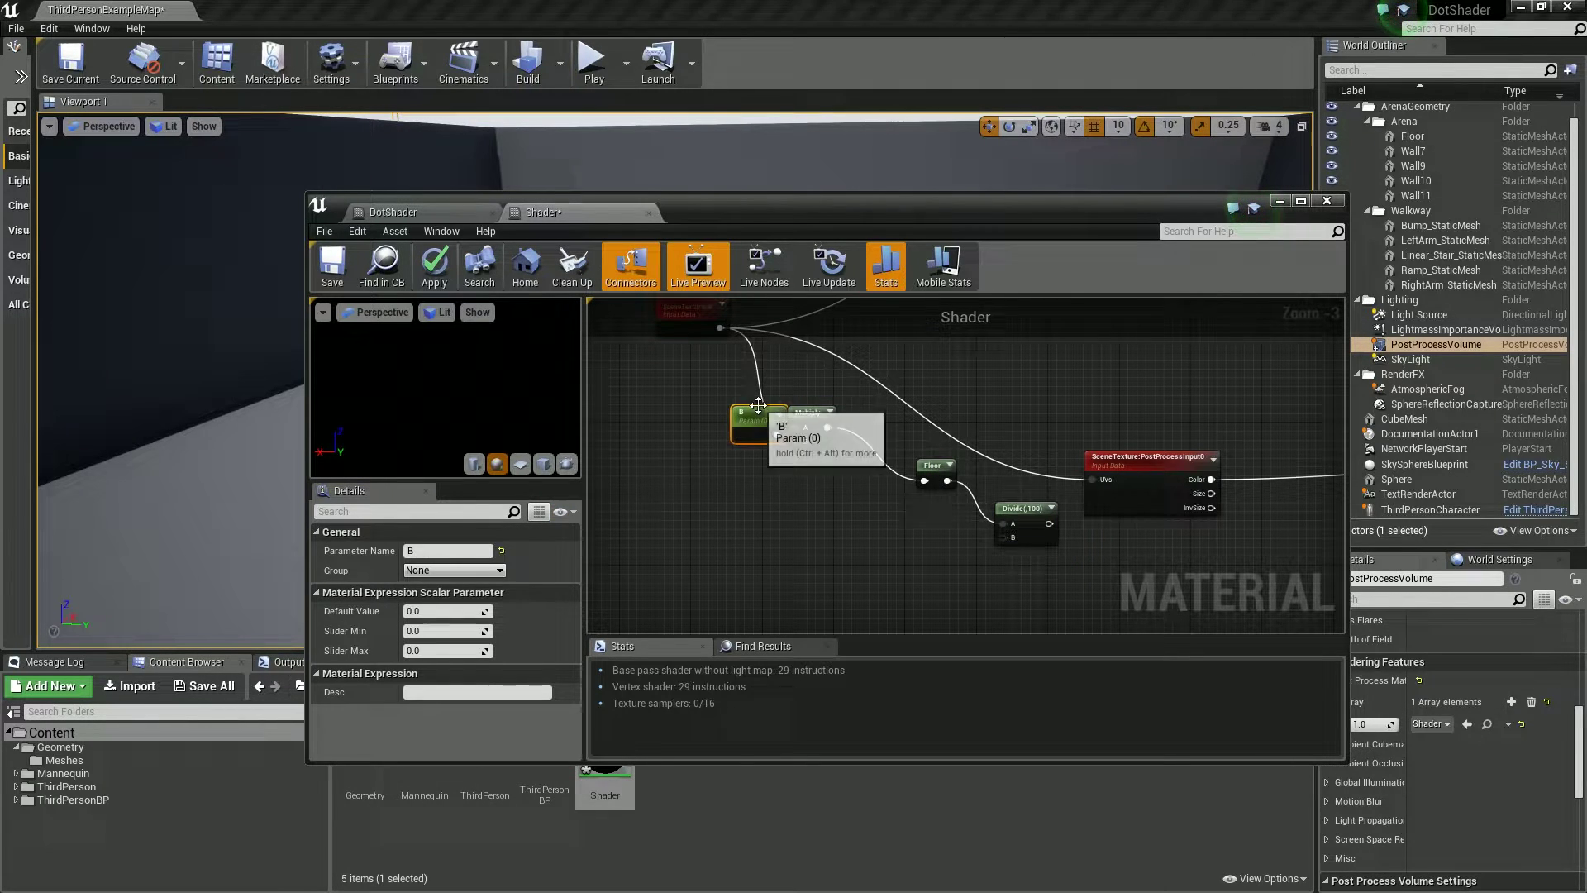
{"action": "left_click_drag", "start_coordinate": [757, 405], "coordinate": [628, 477]}
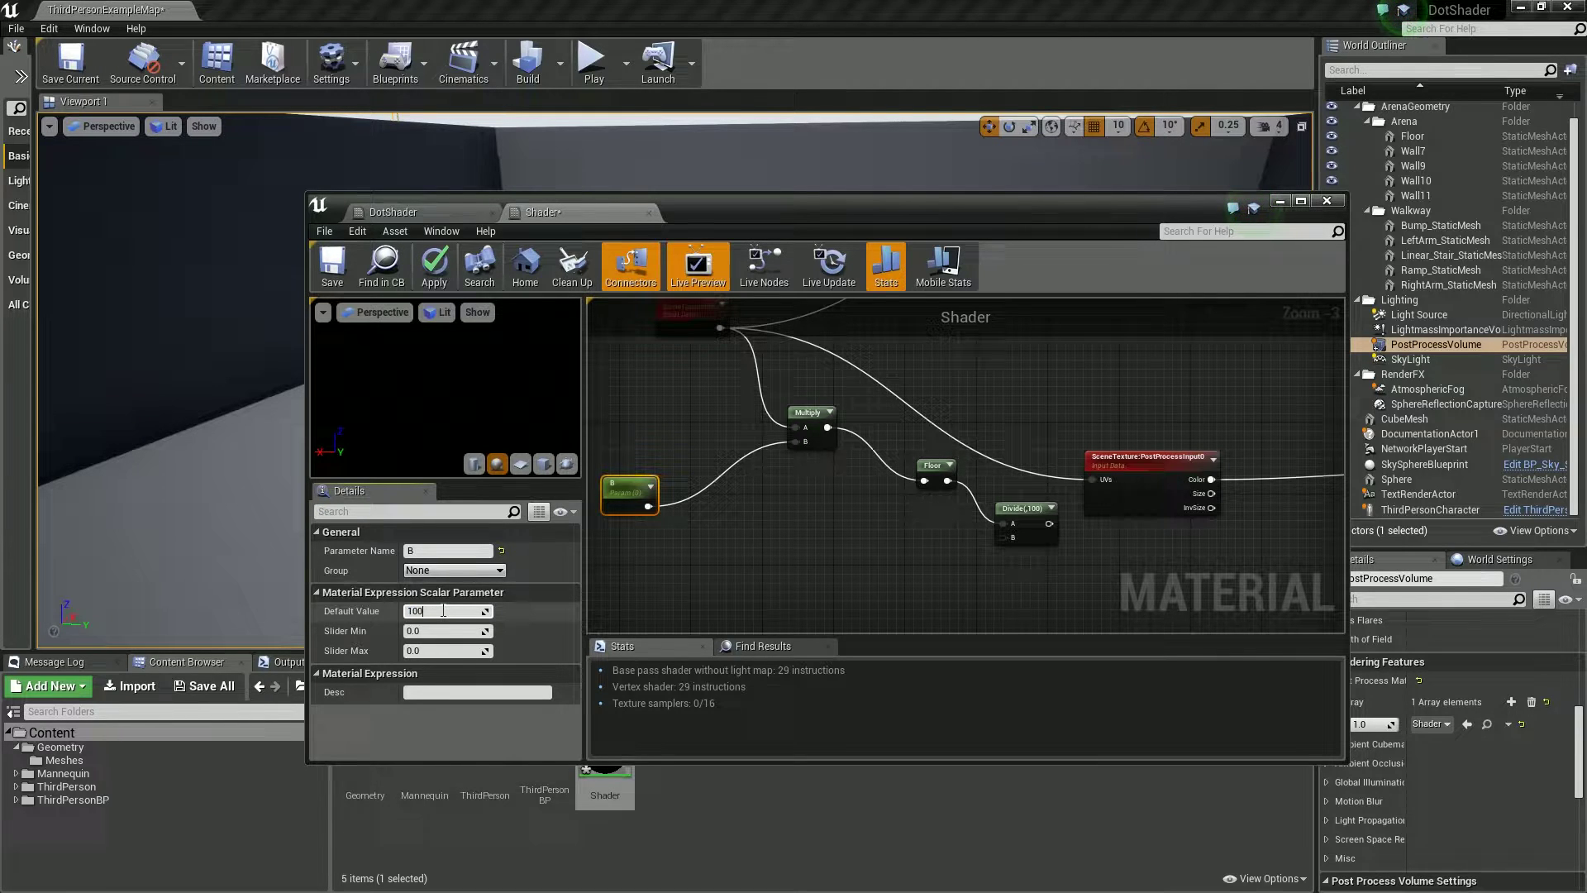
{"action": "key", "text": "Return"}
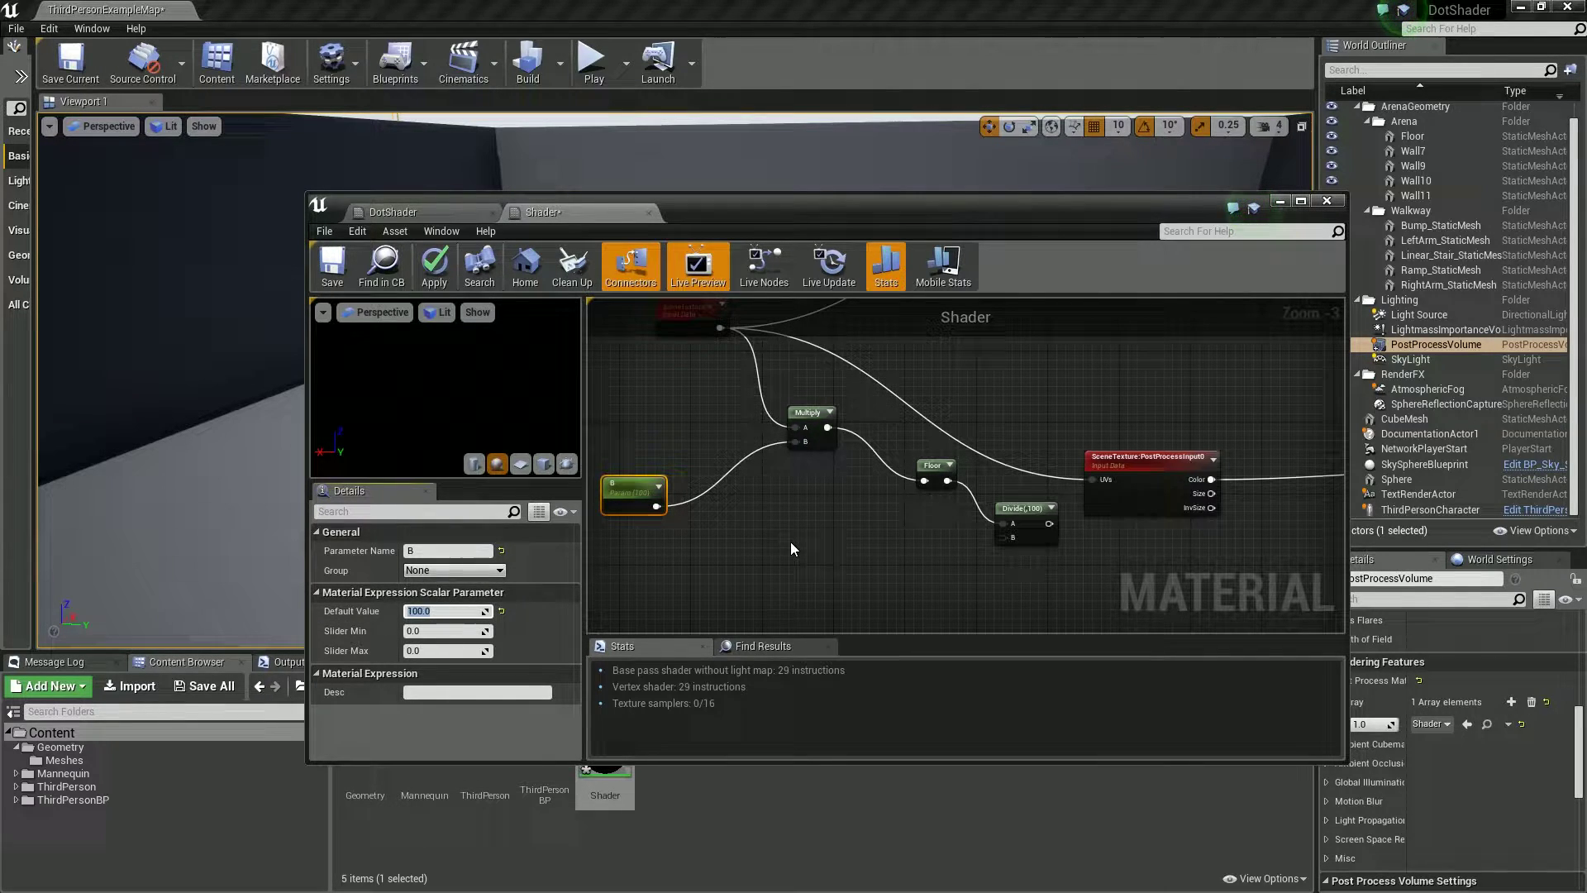
{"action": "left_click", "coordinate": [790, 542]}
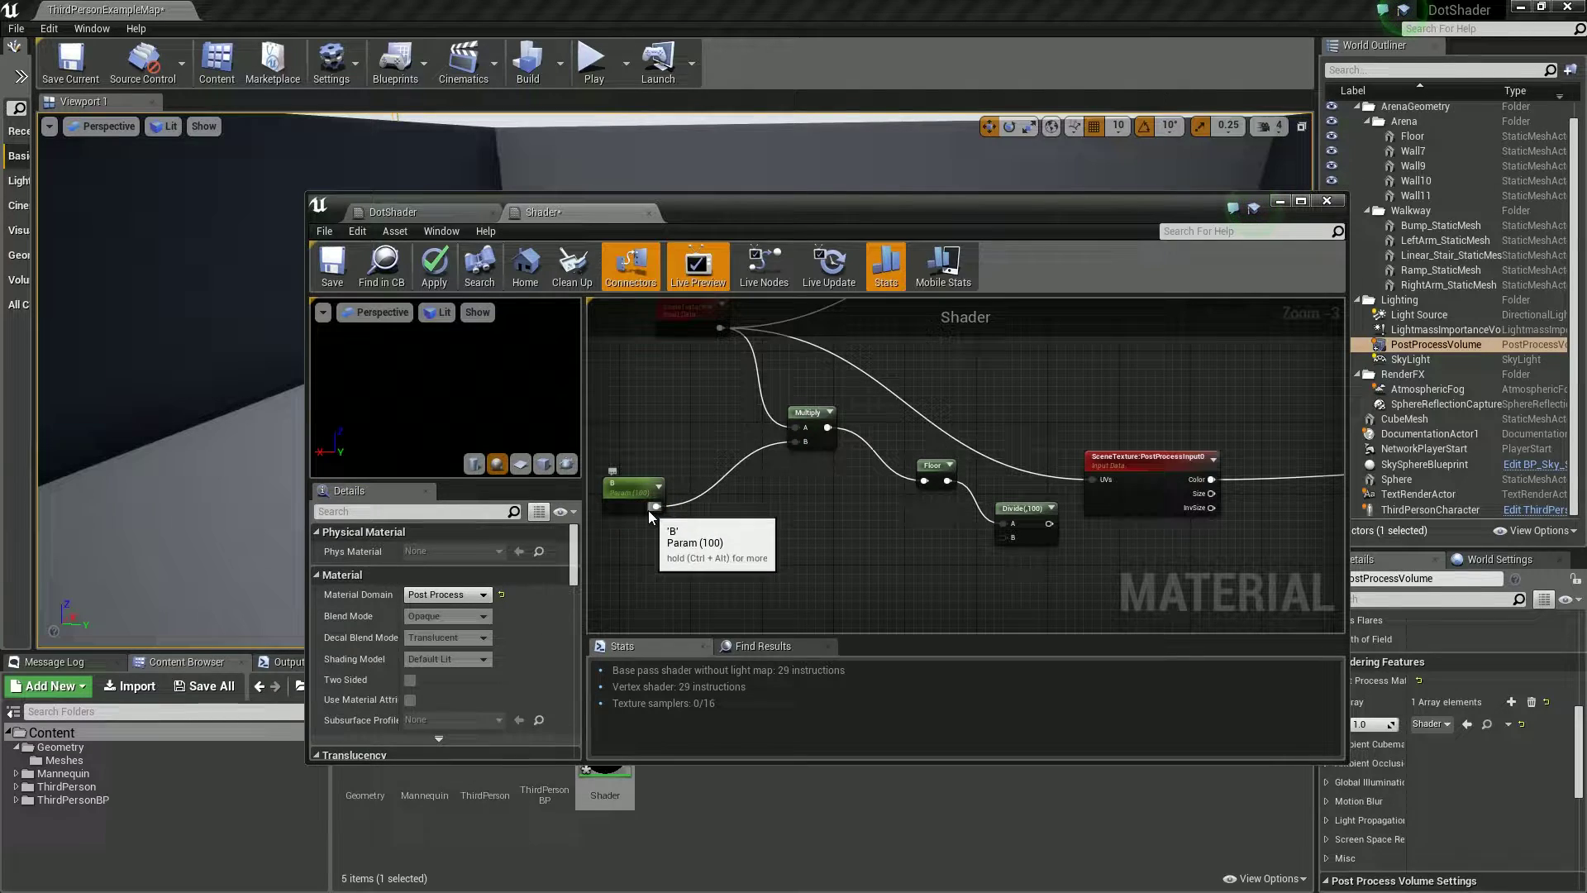
- Connect the B parameter to Divide's B input and the Divide output to the SceneTexture's UVs, apply the material, and inspect the scene
{"action": "left_click_drag", "start_coordinate": [656, 506], "coordinate": [1093, 479]}
{"action": "scroll", "coordinate": [1015, 488], "scroll_direction": "down", "scroll_amount": 2}
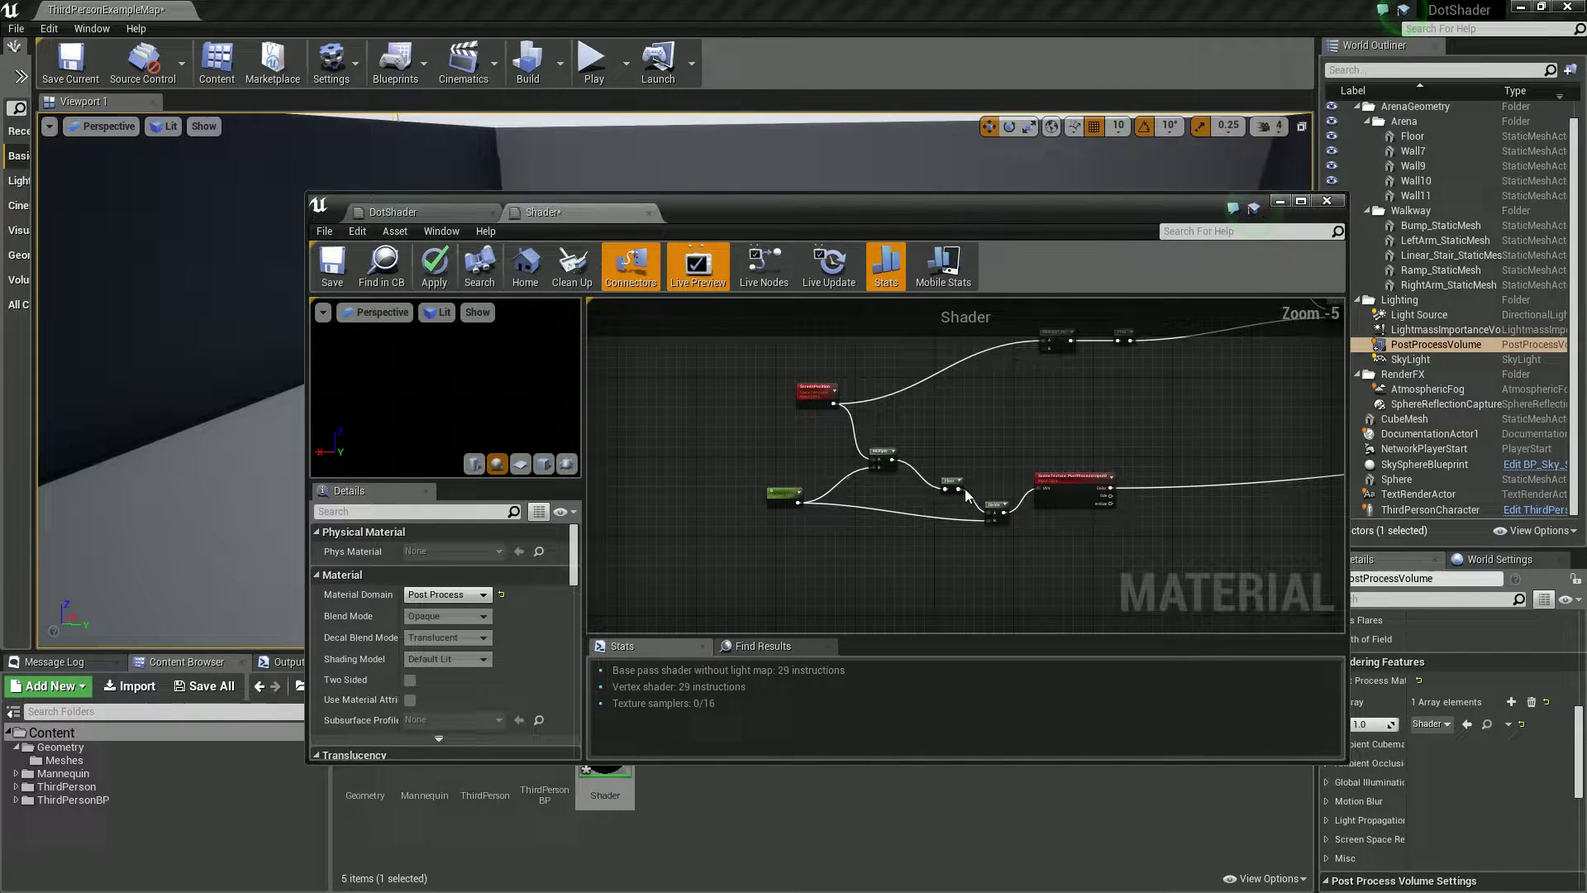
{"action": "left_click", "coordinate": [433, 268]}
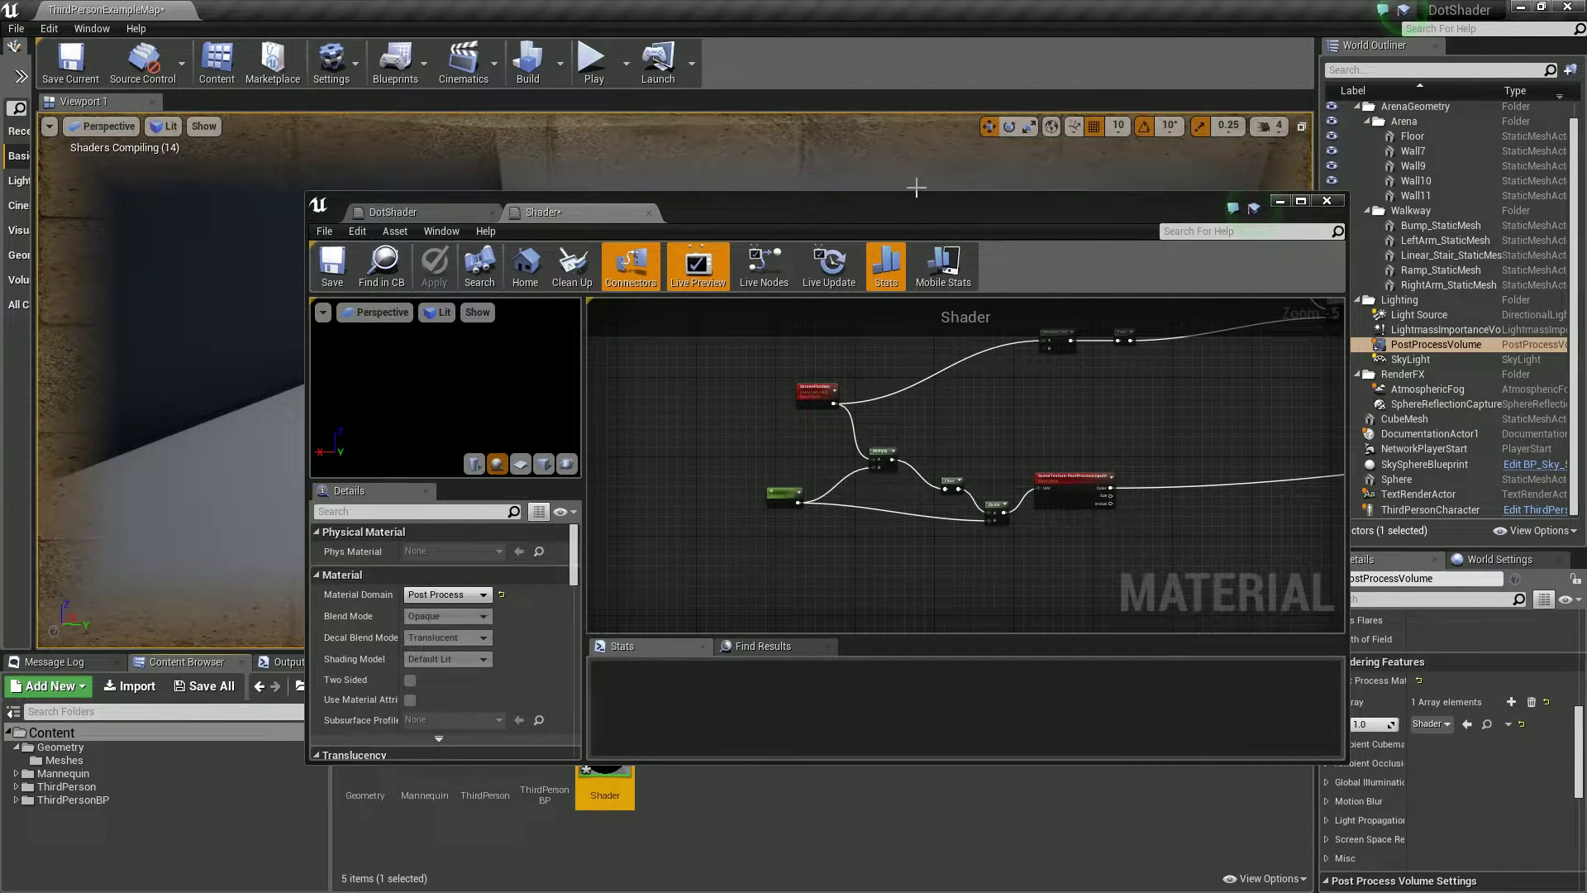
{"action": "left_click_drag", "start_coordinate": [901, 212], "coordinate": [910, 583]}
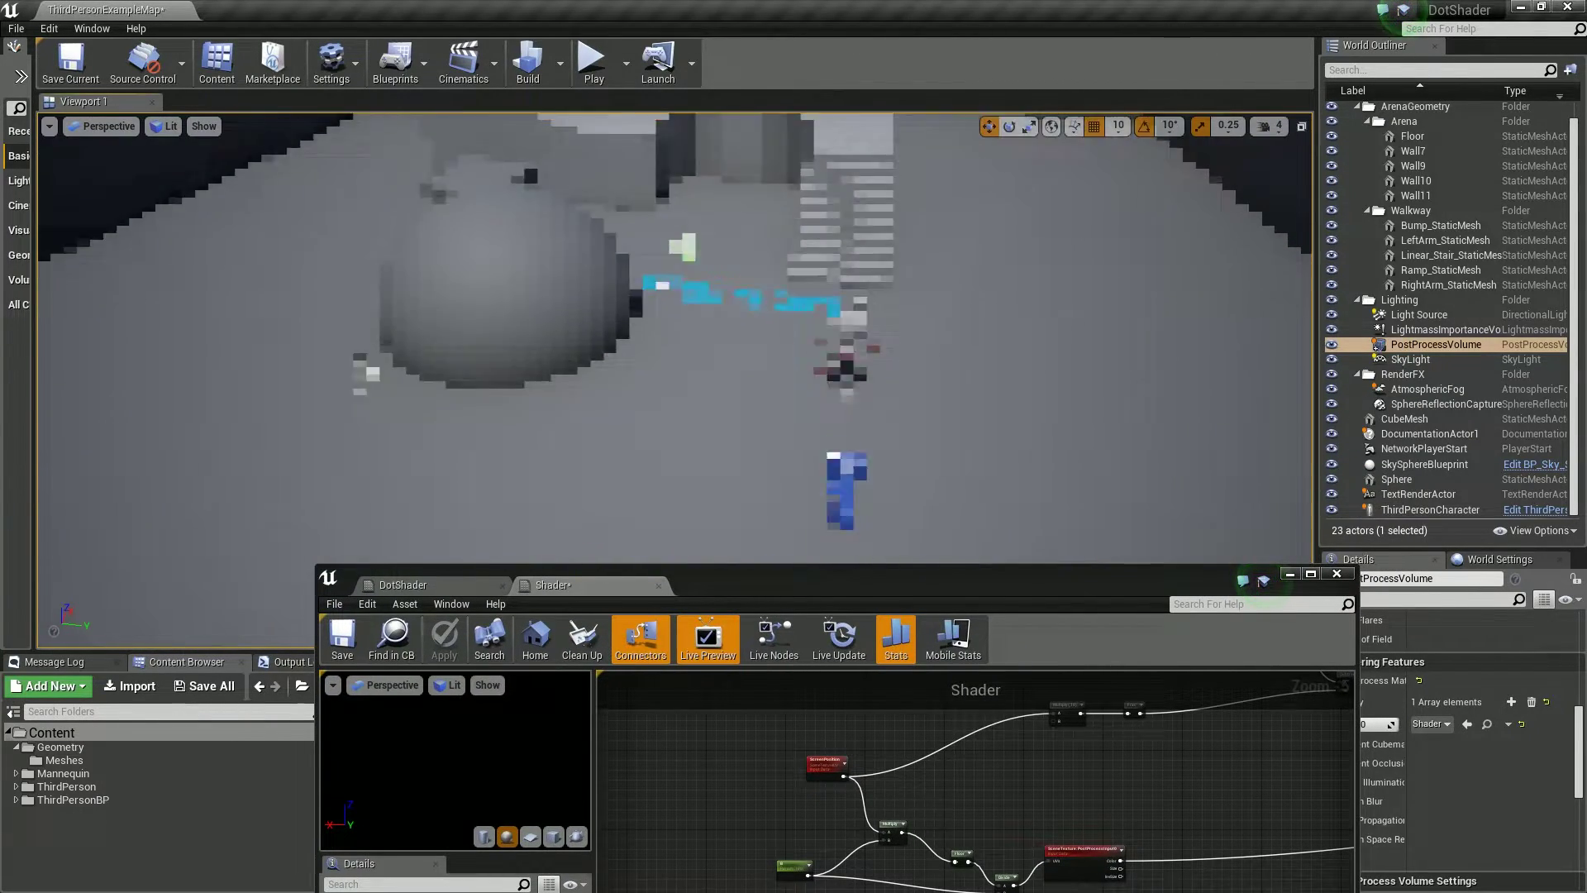
{"action": "mouse_move", "coordinate": [744, 355]}
{"action": "right_mouse_down"}
{"action": "mouse_move", "coordinate": [785, 351]}
{"action": "mouse_move", "coordinate": [769, 215]}
{"action": "mouse_move", "coordinate": [744, 405]}
{"action": "mouse_move", "coordinate": [719, 347]}
{"action": "right_mouse_up"}
- Label the ScreenPosition node with the comment "0..1" and the Multiply node it feeds with "0..100"
{"action": "left_click_drag", "start_coordinate": [897, 587], "coordinate": [841, 254]}
{"action": "scroll", "coordinate": [829, 477], "scroll_direction": "up", "scroll_amount": 2}
{"action": "left_click_drag", "start_coordinate": [703, 389], "coordinate": [641, 432]}
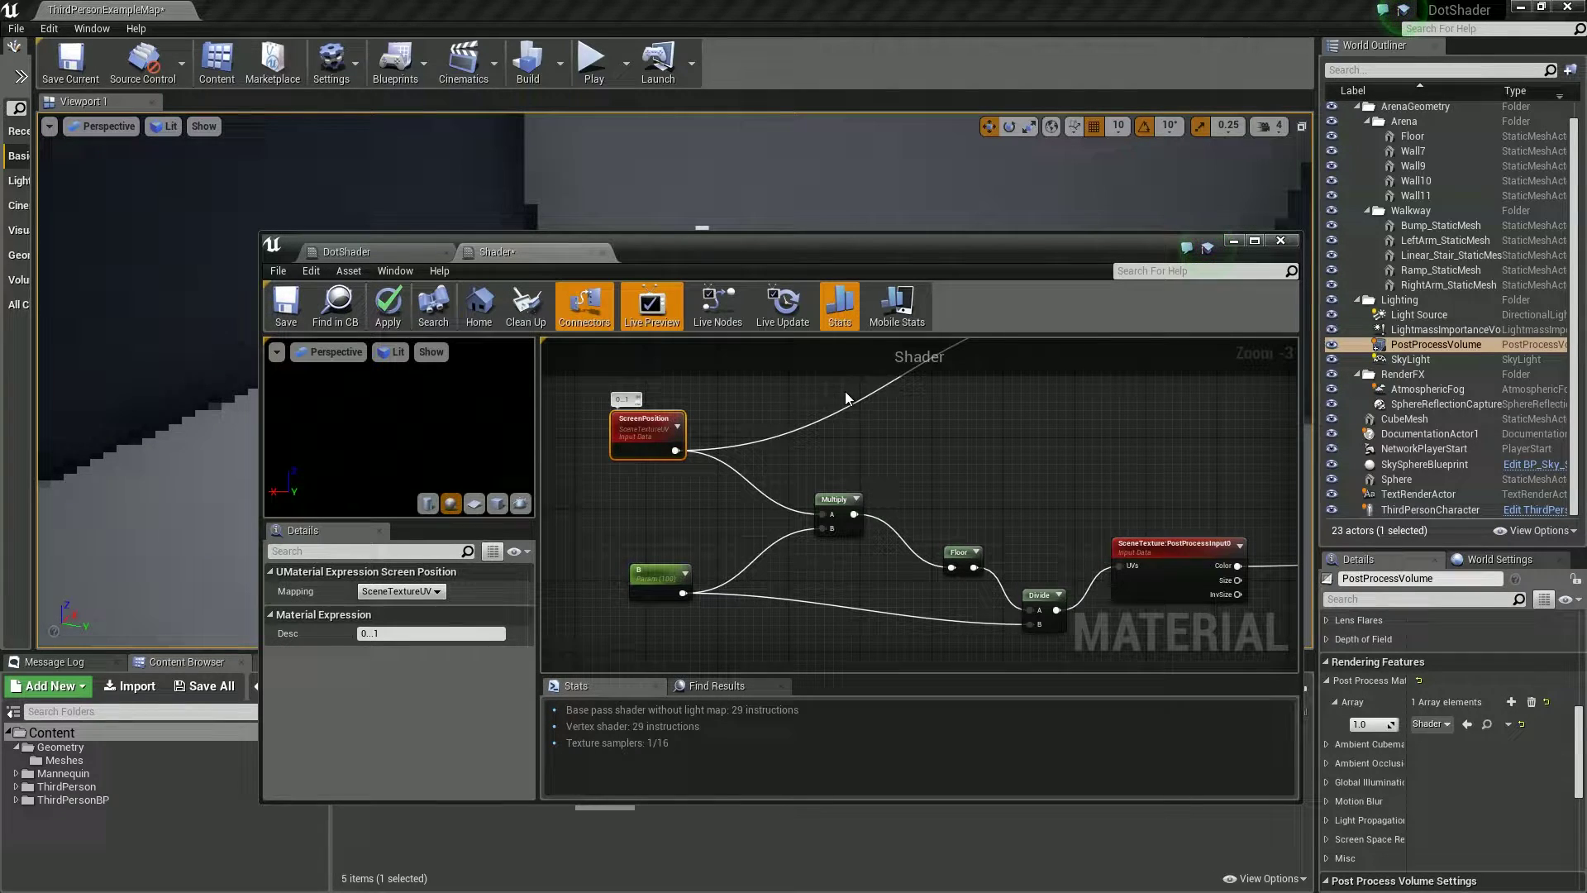
{"action": "scroll", "coordinate": [852, 424], "scroll_direction": "up", "scroll_amount": 2}
{"action": "left_click", "coordinate": [839, 503]}
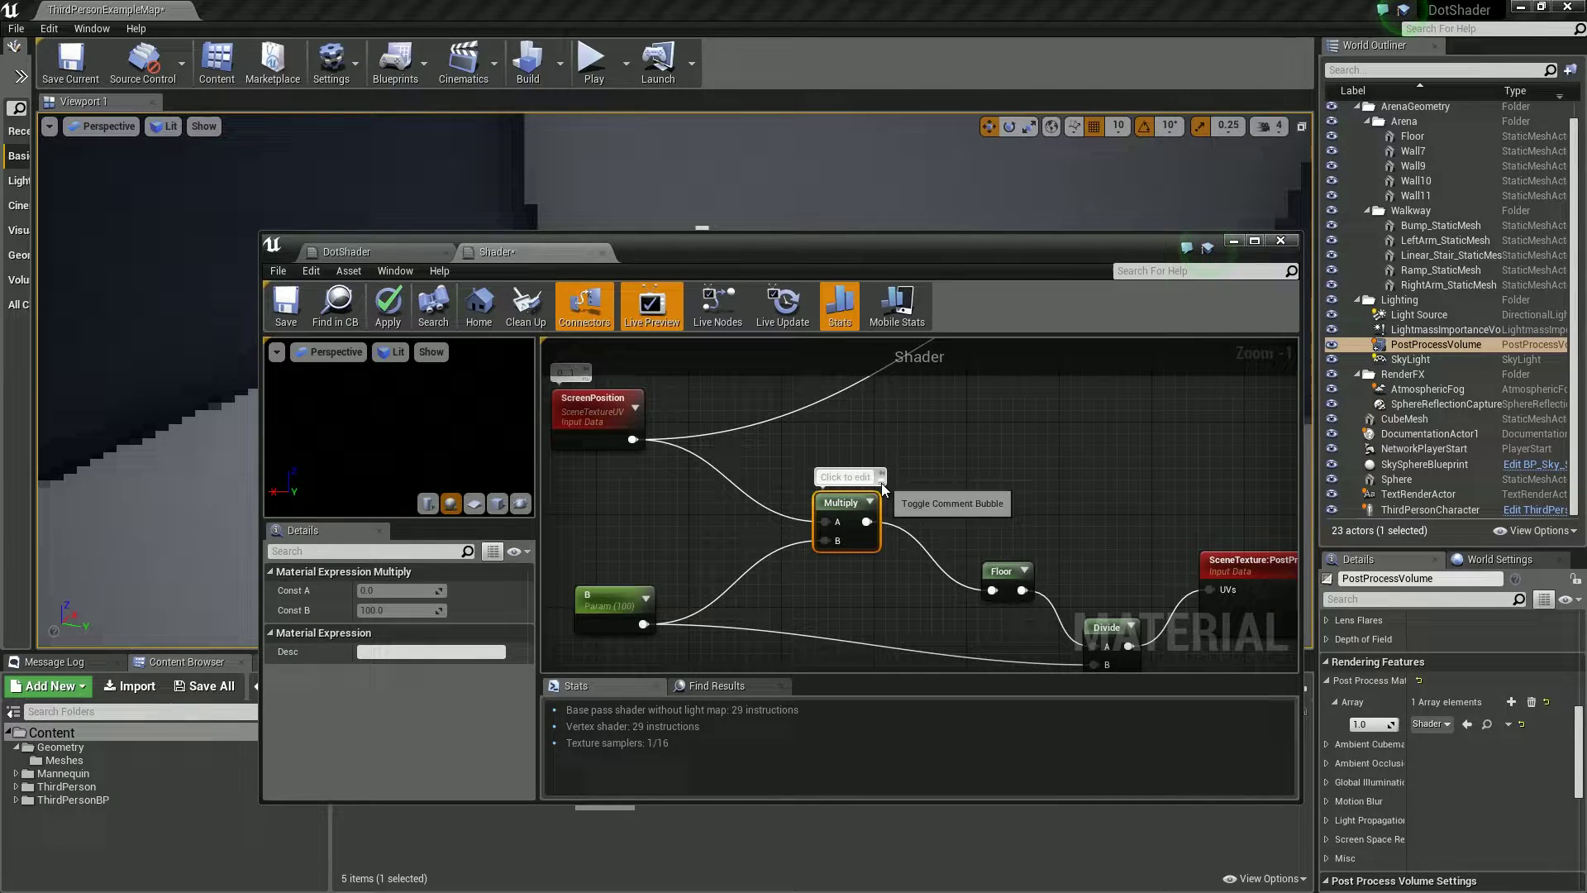
{"action": "type", "text": "0..100"}
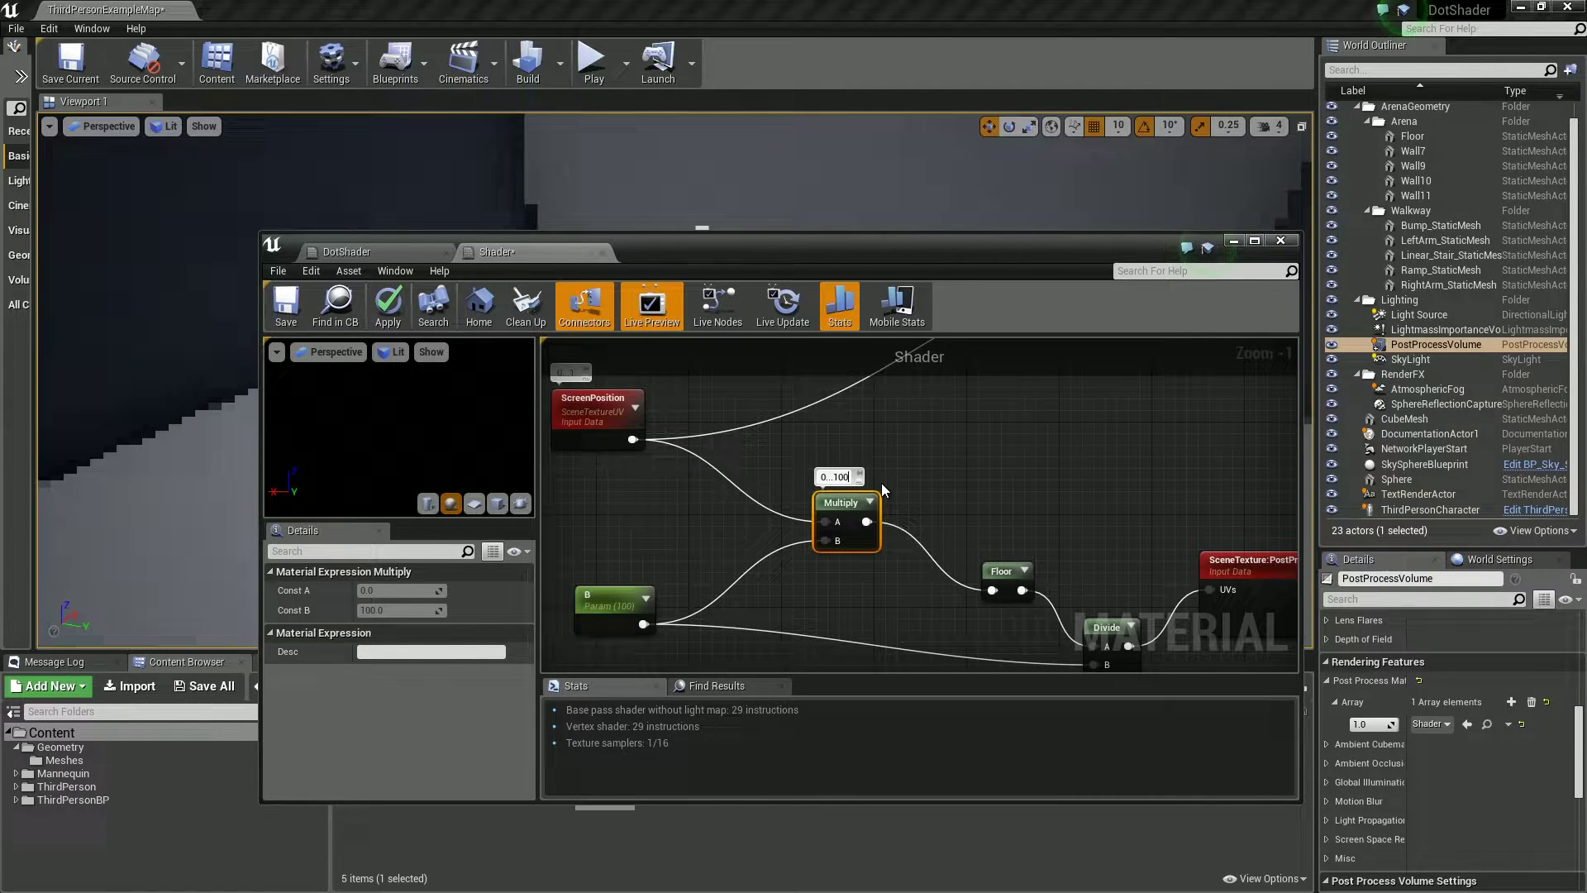
- Move the Floor node up, label it with the comment "0, 1,2,3,...", and bring the Divide node closer to it
{"action": "left_click", "coordinate": [1000, 571]}
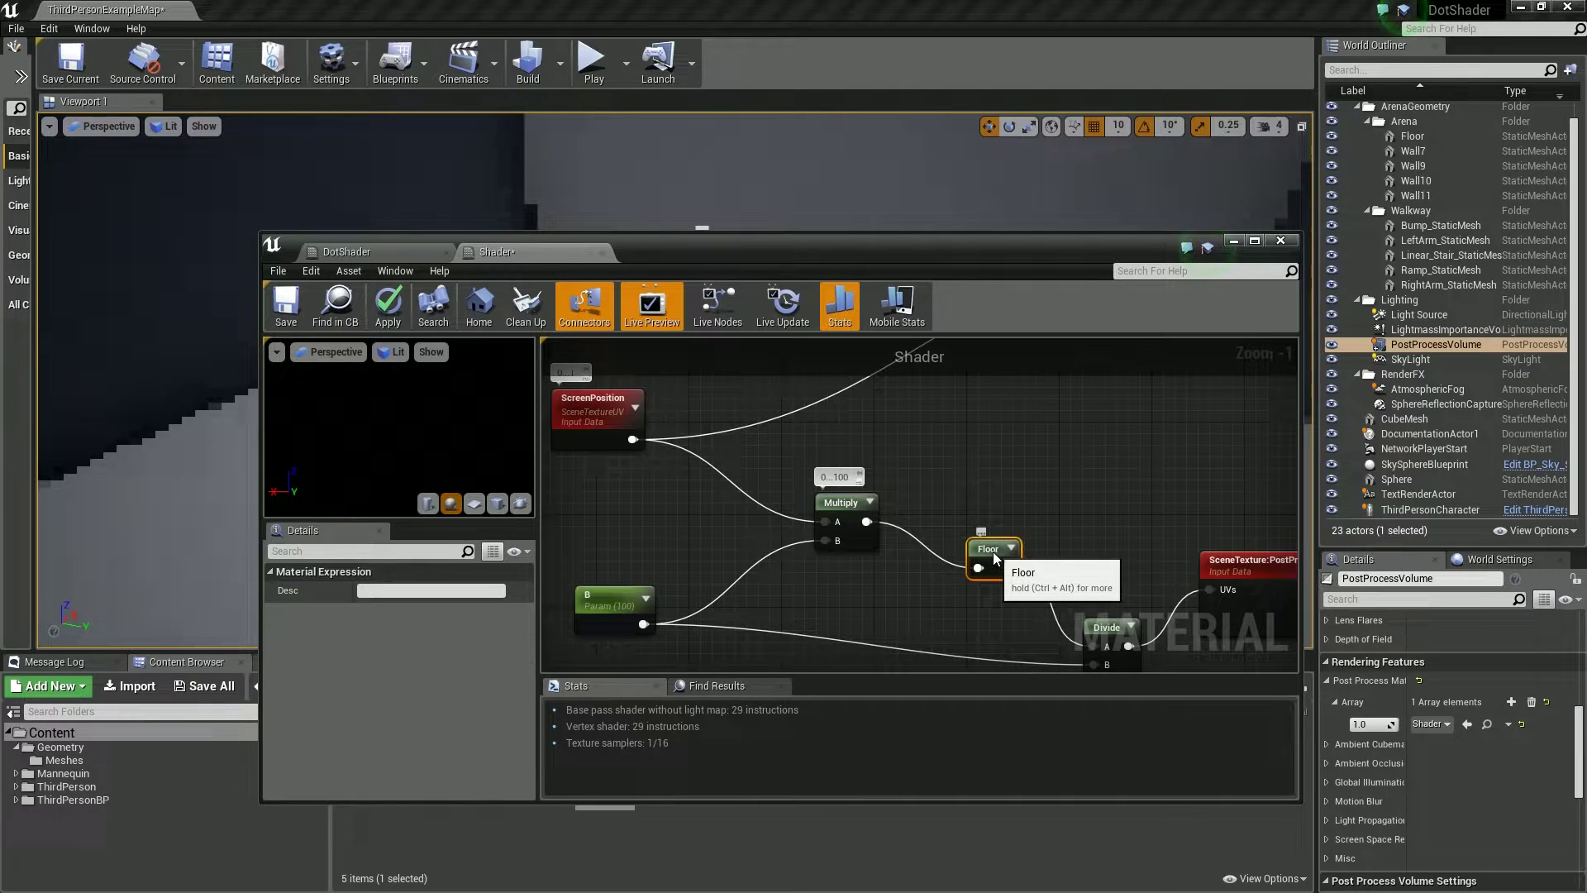
{"action": "left_click", "coordinate": [980, 533]}
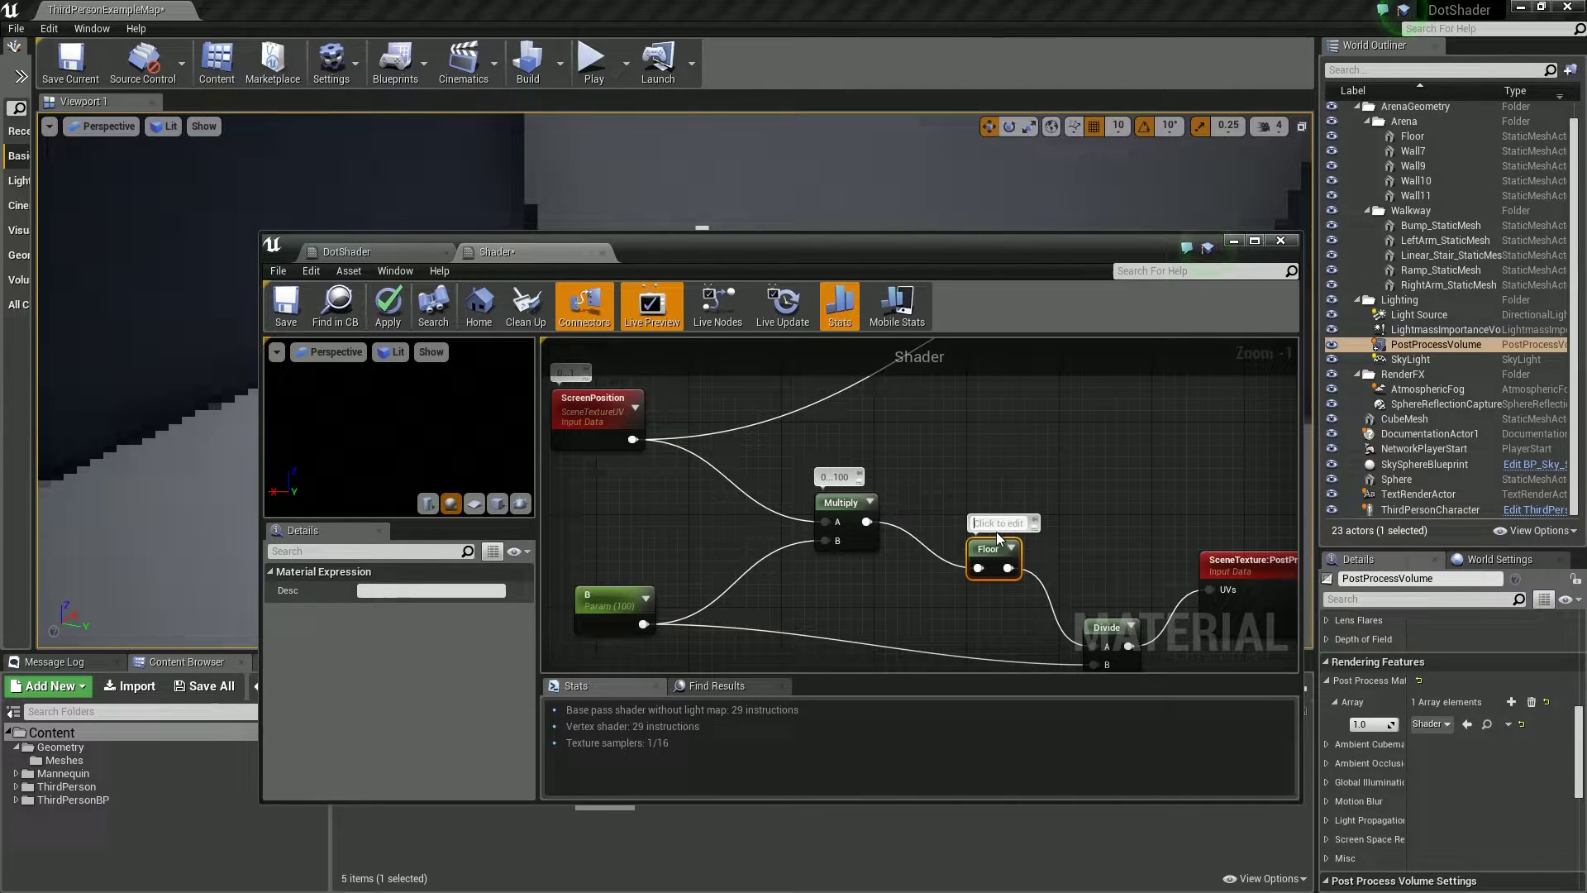
{"action": "type", "text": "0, 1,2,3,..."}
{"action": "key", "text": "Return"}
{"action": "scroll", "coordinate": [995, 532], "scroll_direction": "down", "scroll_amount": 2}
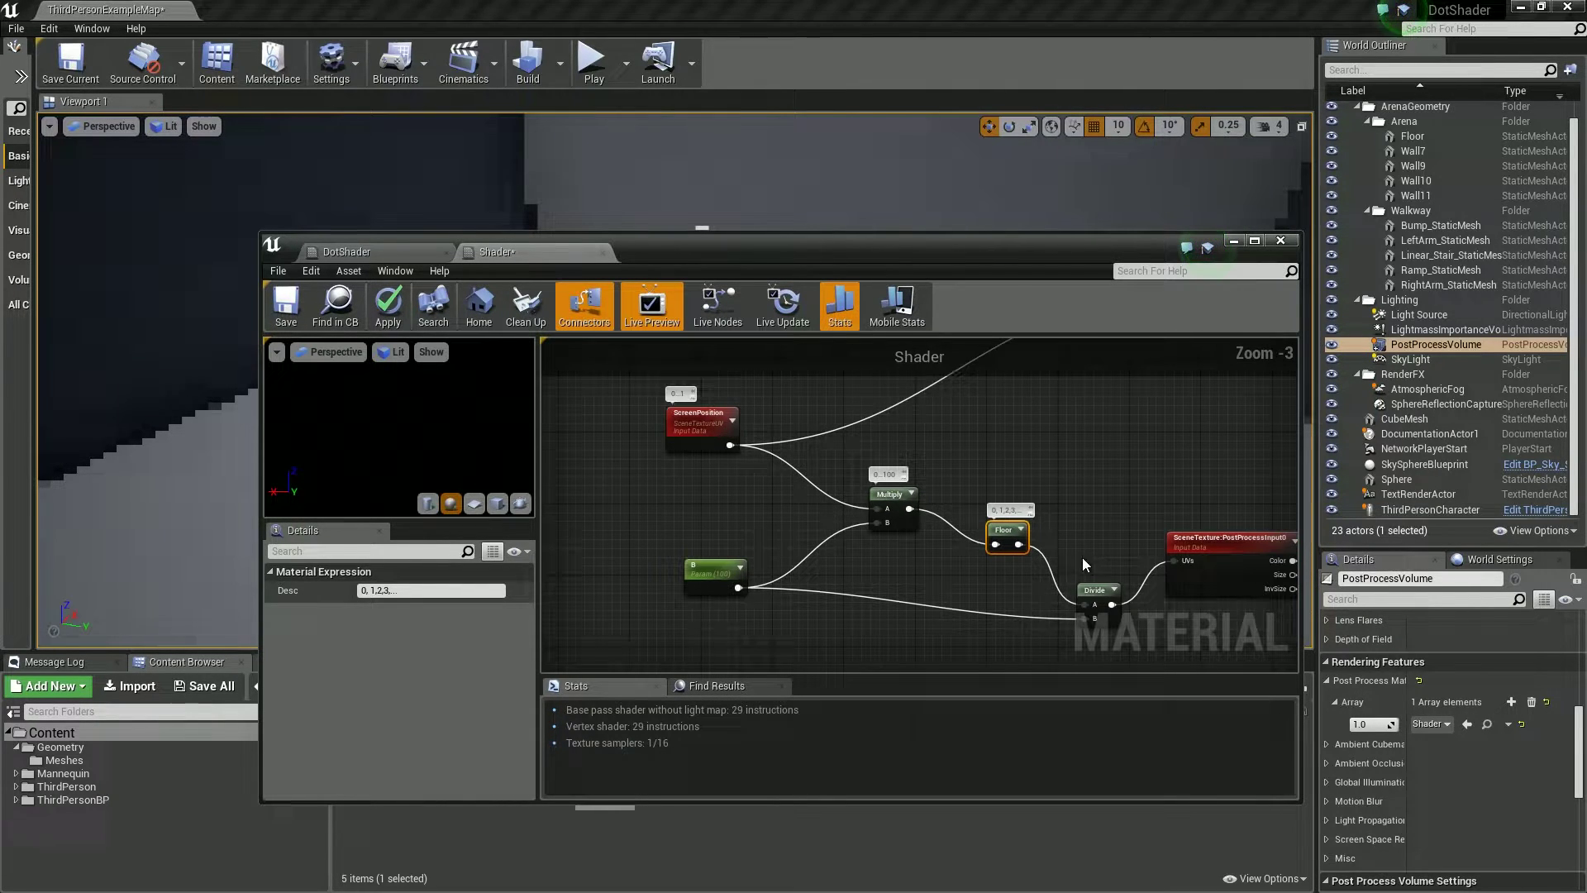
{"action": "left_click_drag", "start_coordinate": [1102, 593], "coordinate": [1082, 560]}
{"action": "right_click_drag", "start_coordinate": [1116, 441], "coordinate": [988, 480]}
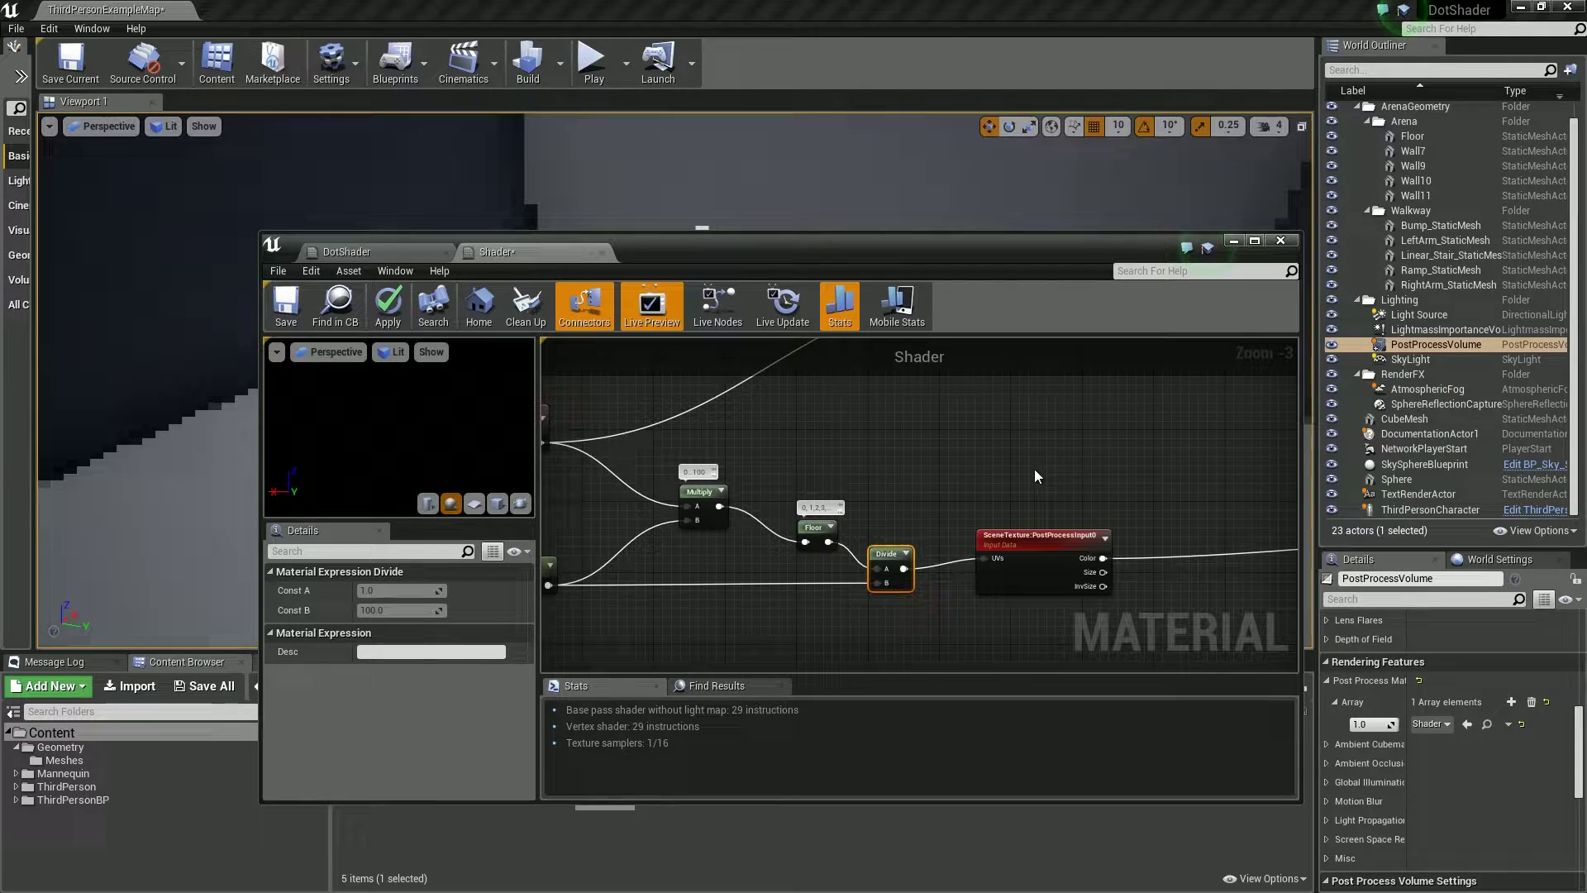
{"action": "scroll", "coordinate": [1034, 468], "scroll_direction": "down", "scroll_amount": 2}
- Connect the Divide output directly to the material's output node and apply the material to preview the quantized coordinates
{"action": "left_click", "coordinate": [718, 306]}
{"action": "left_click_drag", "start_coordinate": [760, 250], "coordinate": [686, 255]}
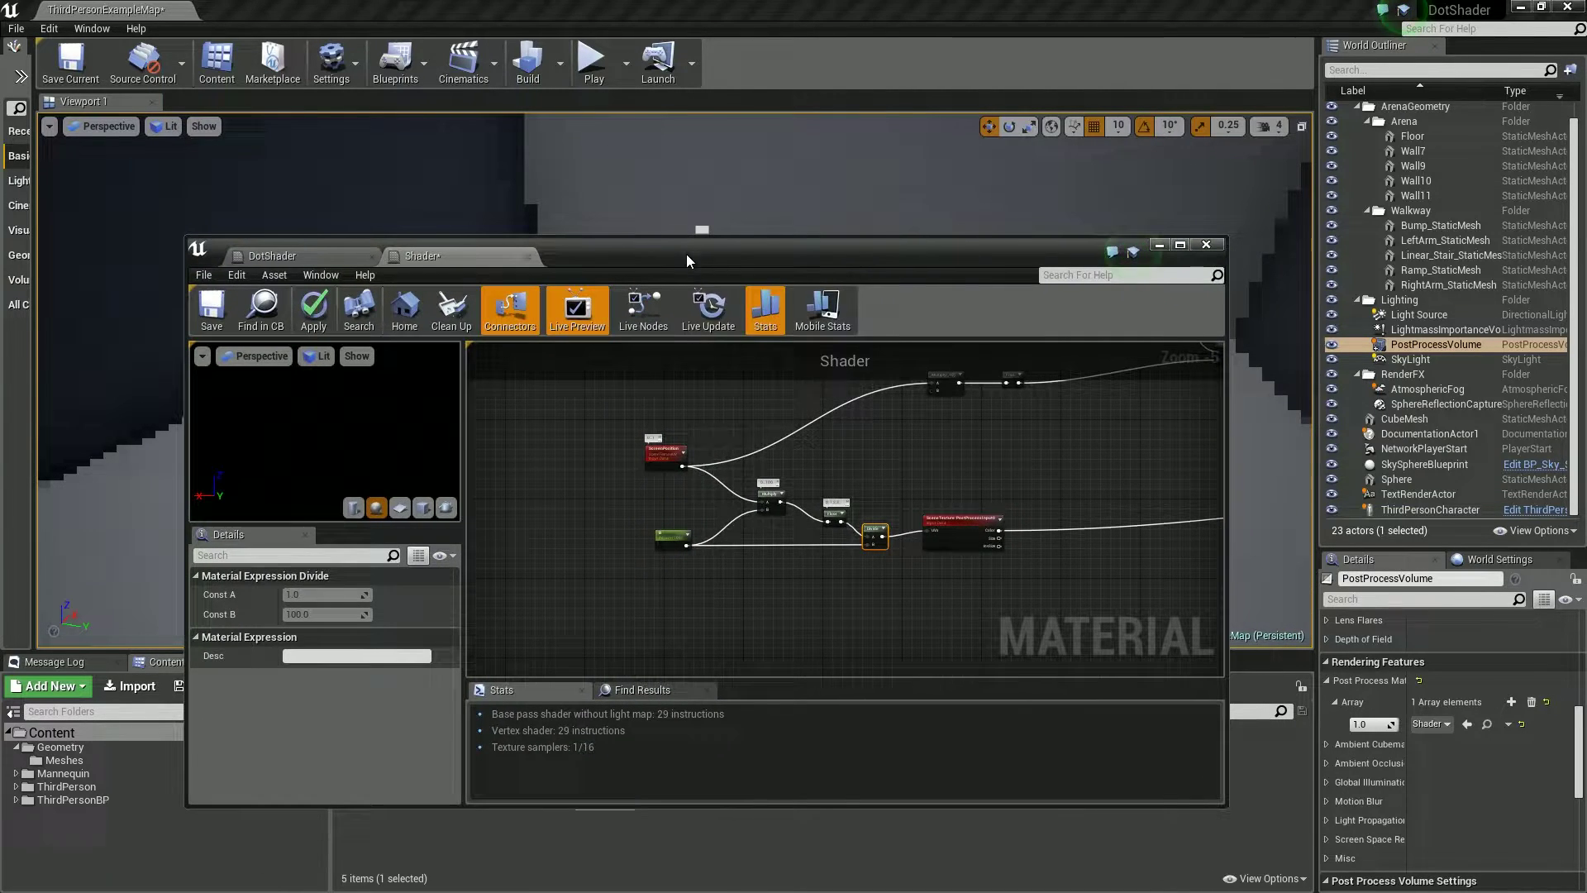
{"action": "right_click_drag", "start_coordinate": [975, 472], "coordinate": [823, 479]}
{"action": "left_click_drag", "start_coordinate": [730, 542], "coordinate": [705, 507]}
{"action": "right_click_drag", "start_coordinate": [574, 562], "coordinate": [1225, 555]}
{"action": "left_click", "coordinate": [318, 306]}
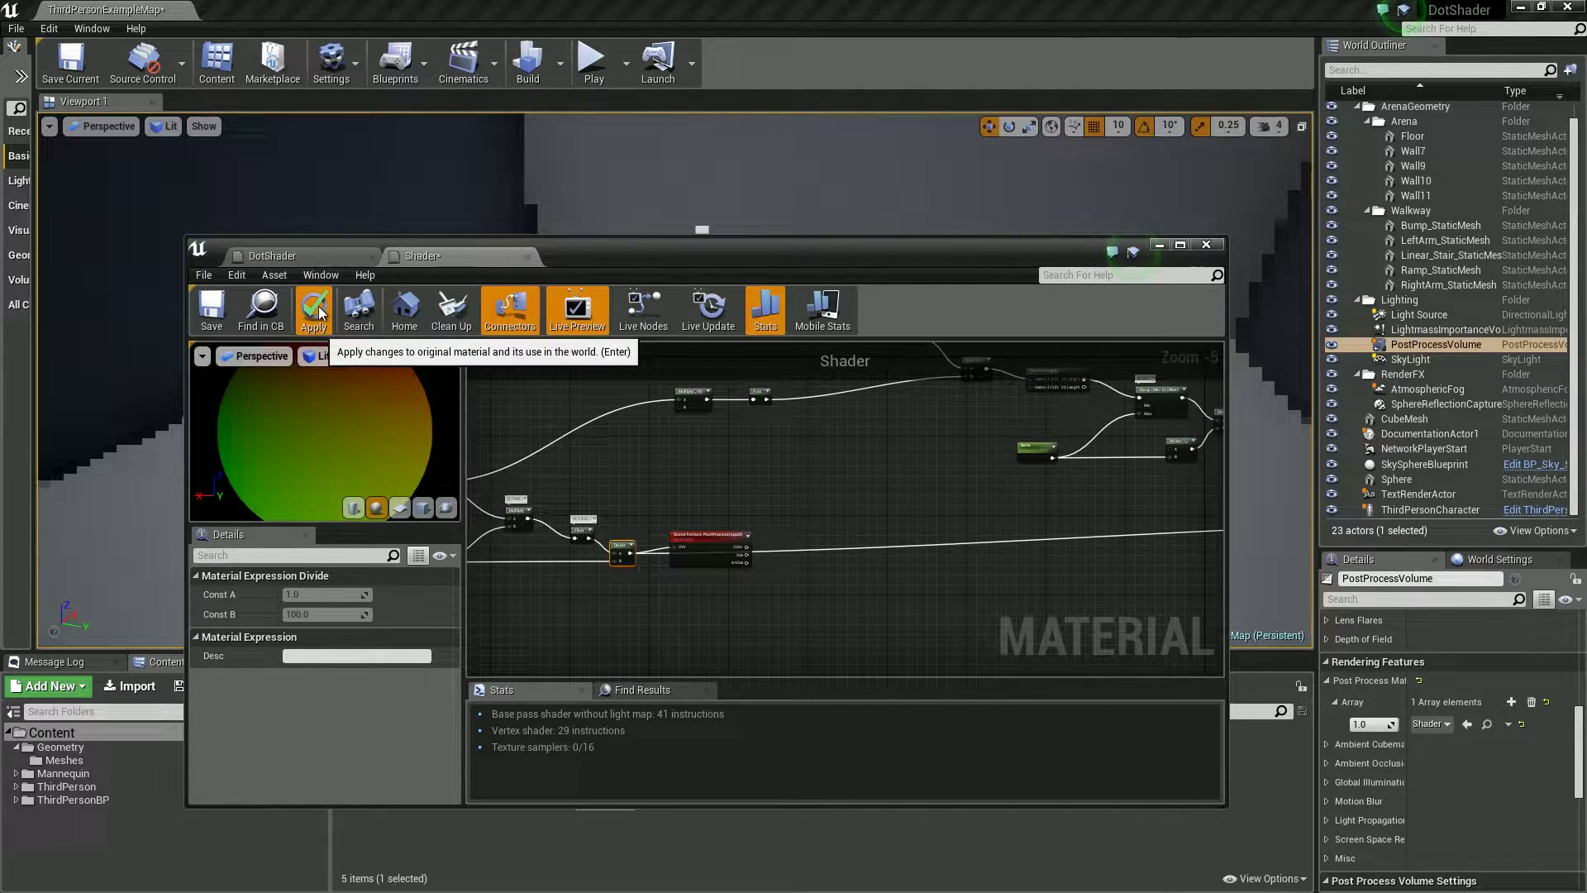
{"action": "left_click_drag", "start_coordinate": [681, 246], "coordinate": [719, 205]}
- Lower parameter B's default value to about 6.19 to preview coarser blocks, and set it back to 100
{"action": "scroll", "coordinate": [826, 496], "scroll_direction": "up", "scroll_amount": 3}
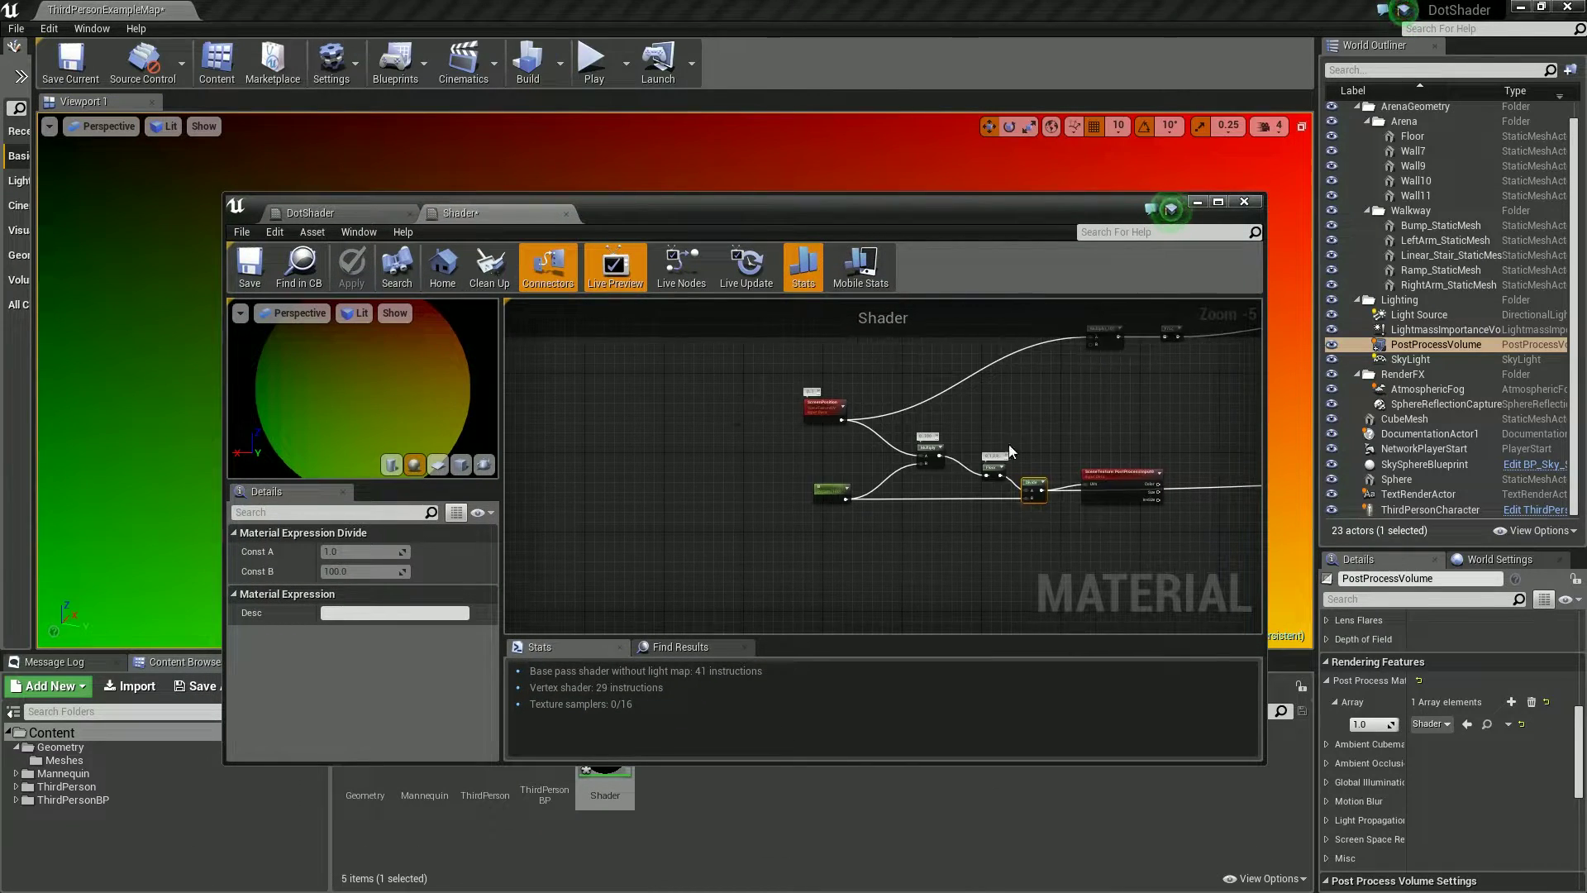
{"action": "left_click", "coordinate": [826, 500]}
{"action": "left_click_drag", "start_coordinate": [364, 612], "coordinate": [328, 611]}
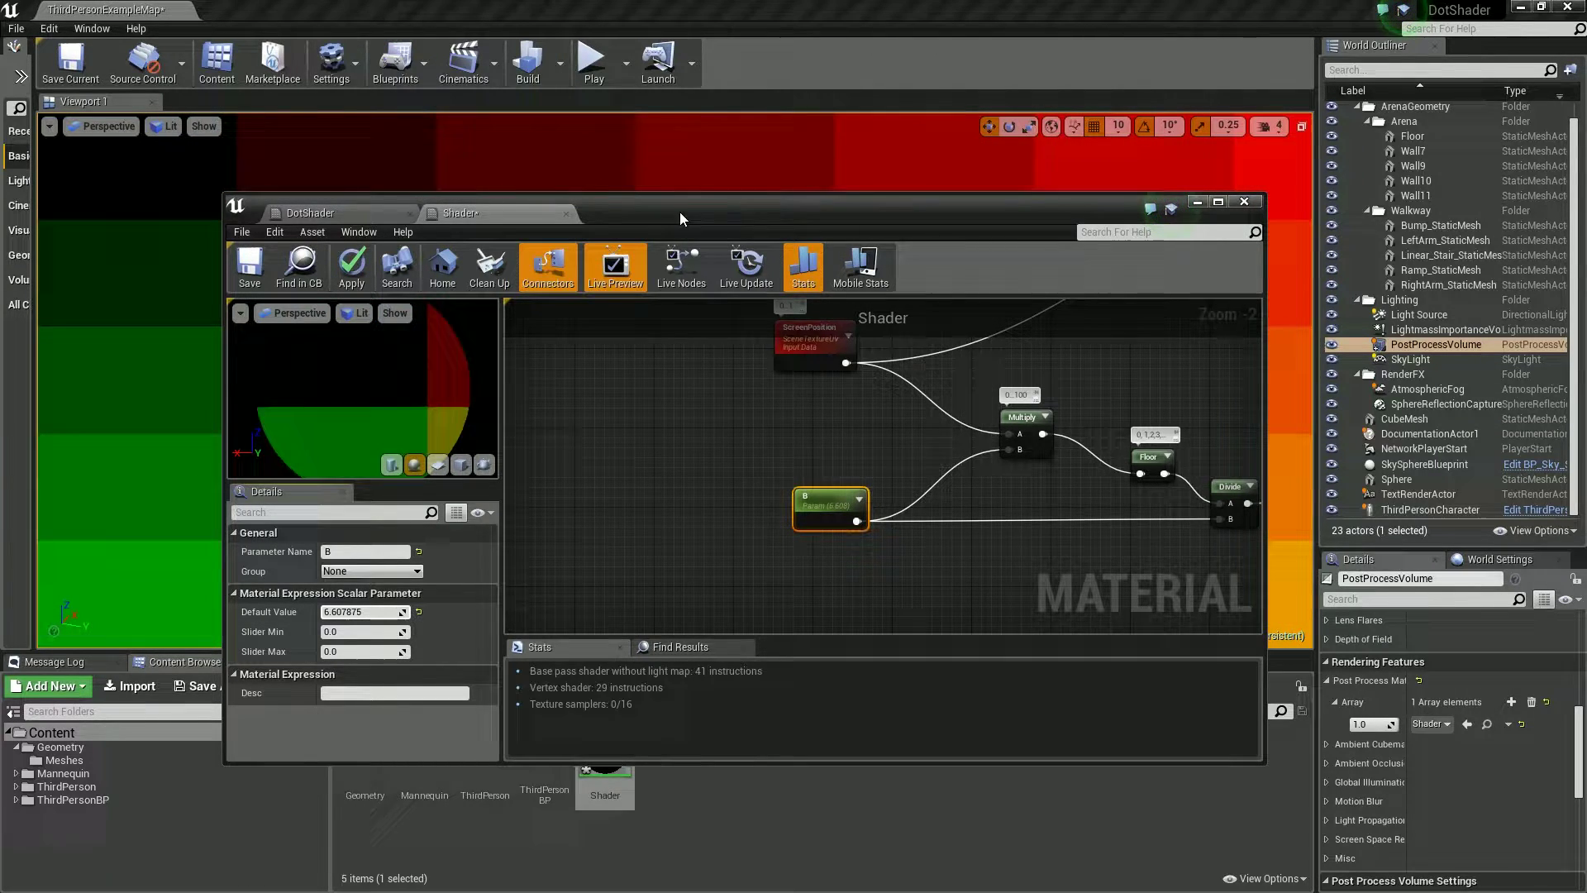
{"action": "left_click_drag", "start_coordinate": [680, 211], "coordinate": [719, 241]}
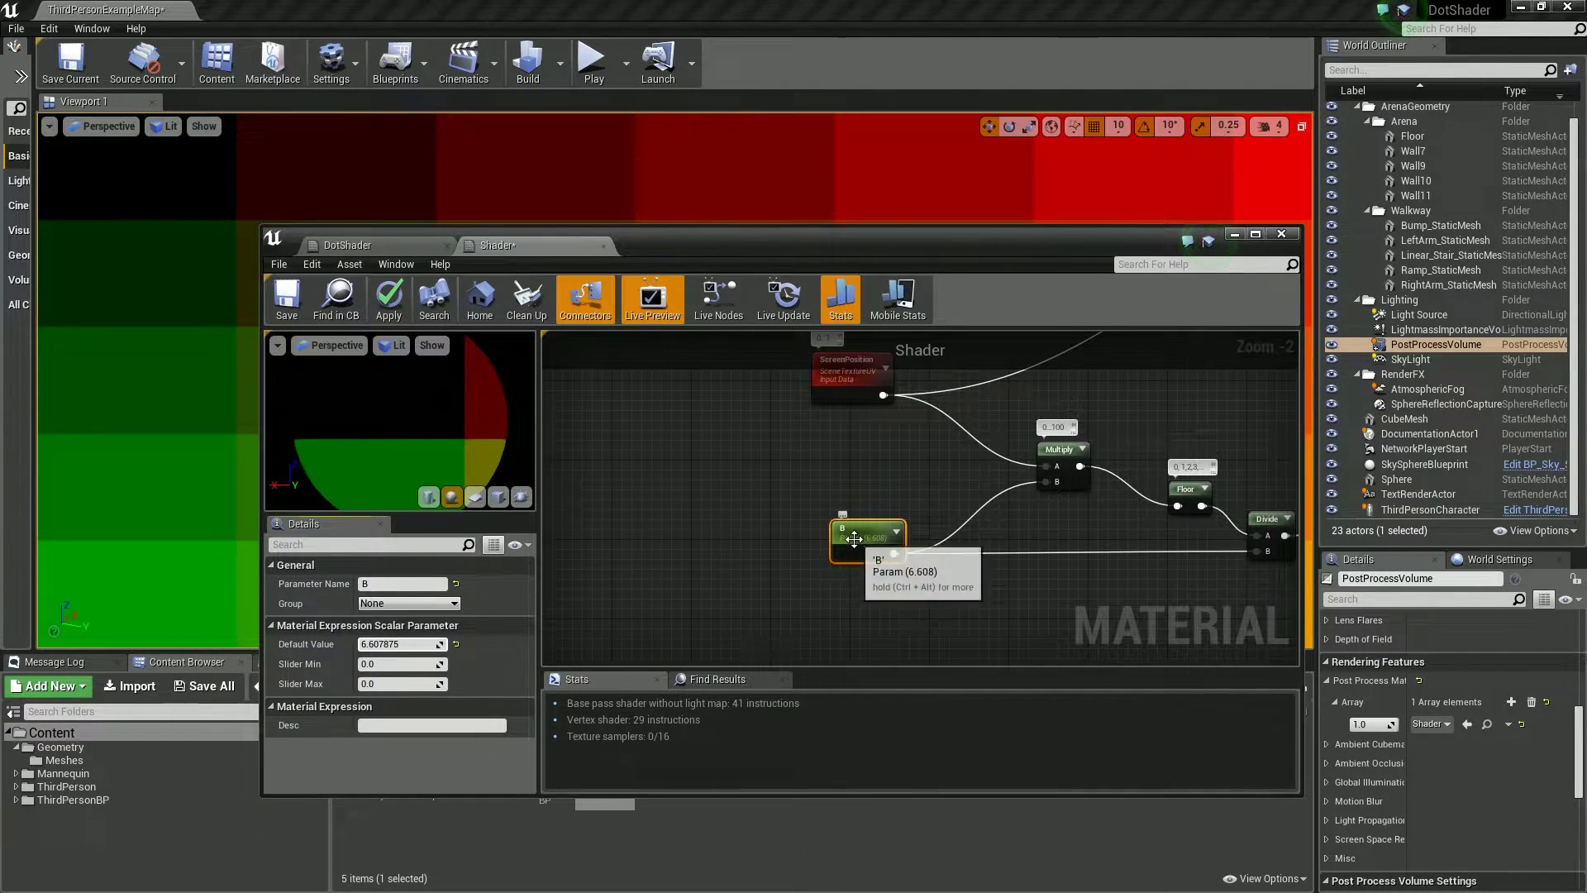
{"action": "left_click_drag", "start_coordinate": [401, 644], "coordinate": [398, 644]}
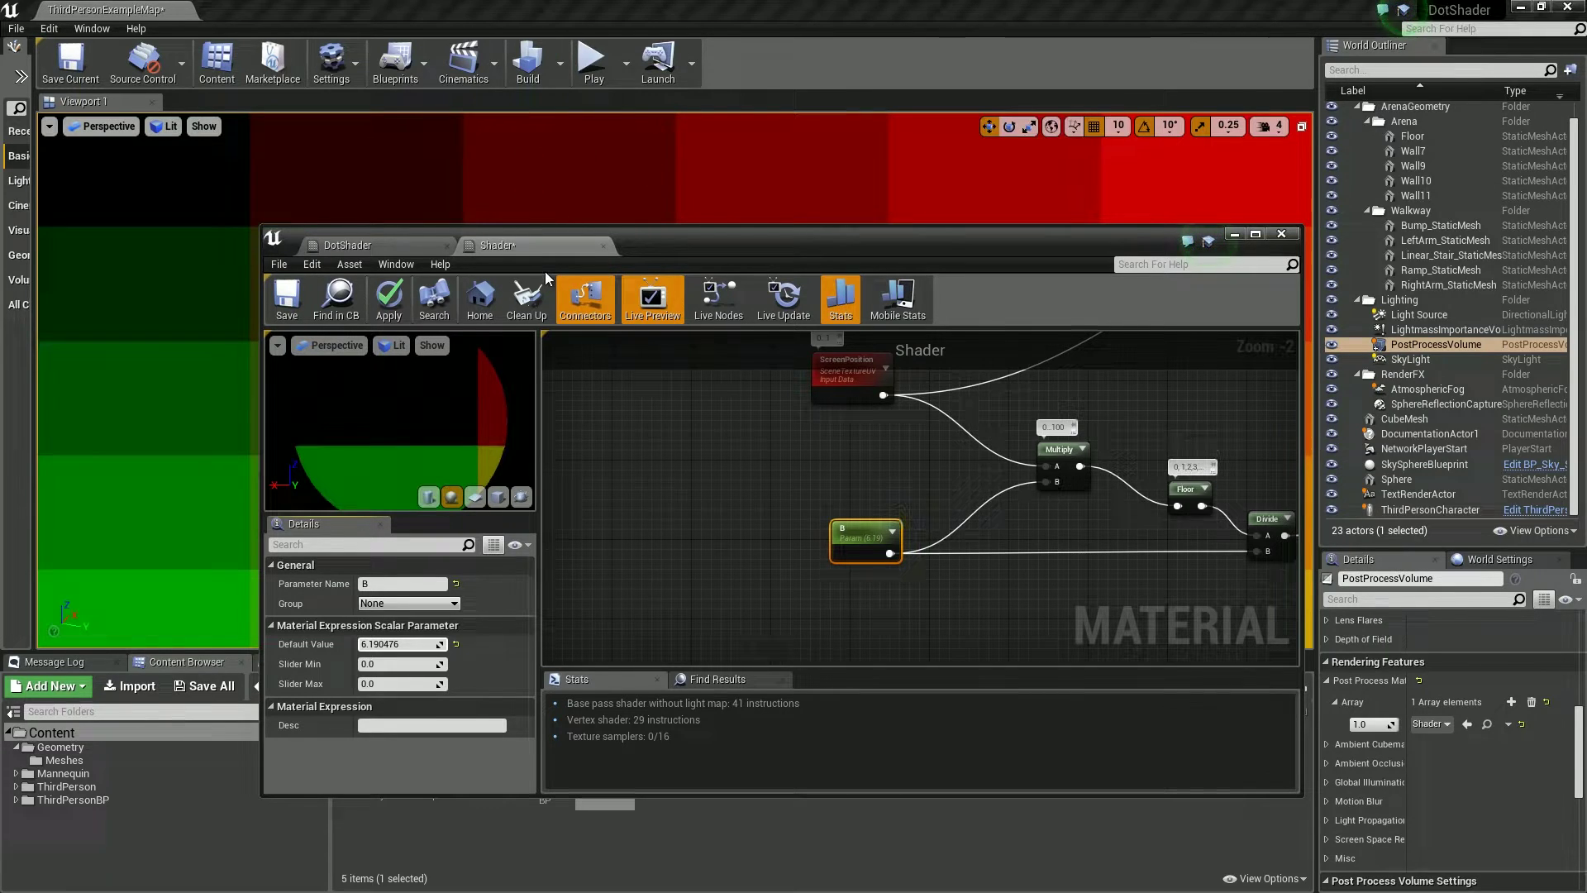
{"action": "left_click", "coordinate": [409, 645]}
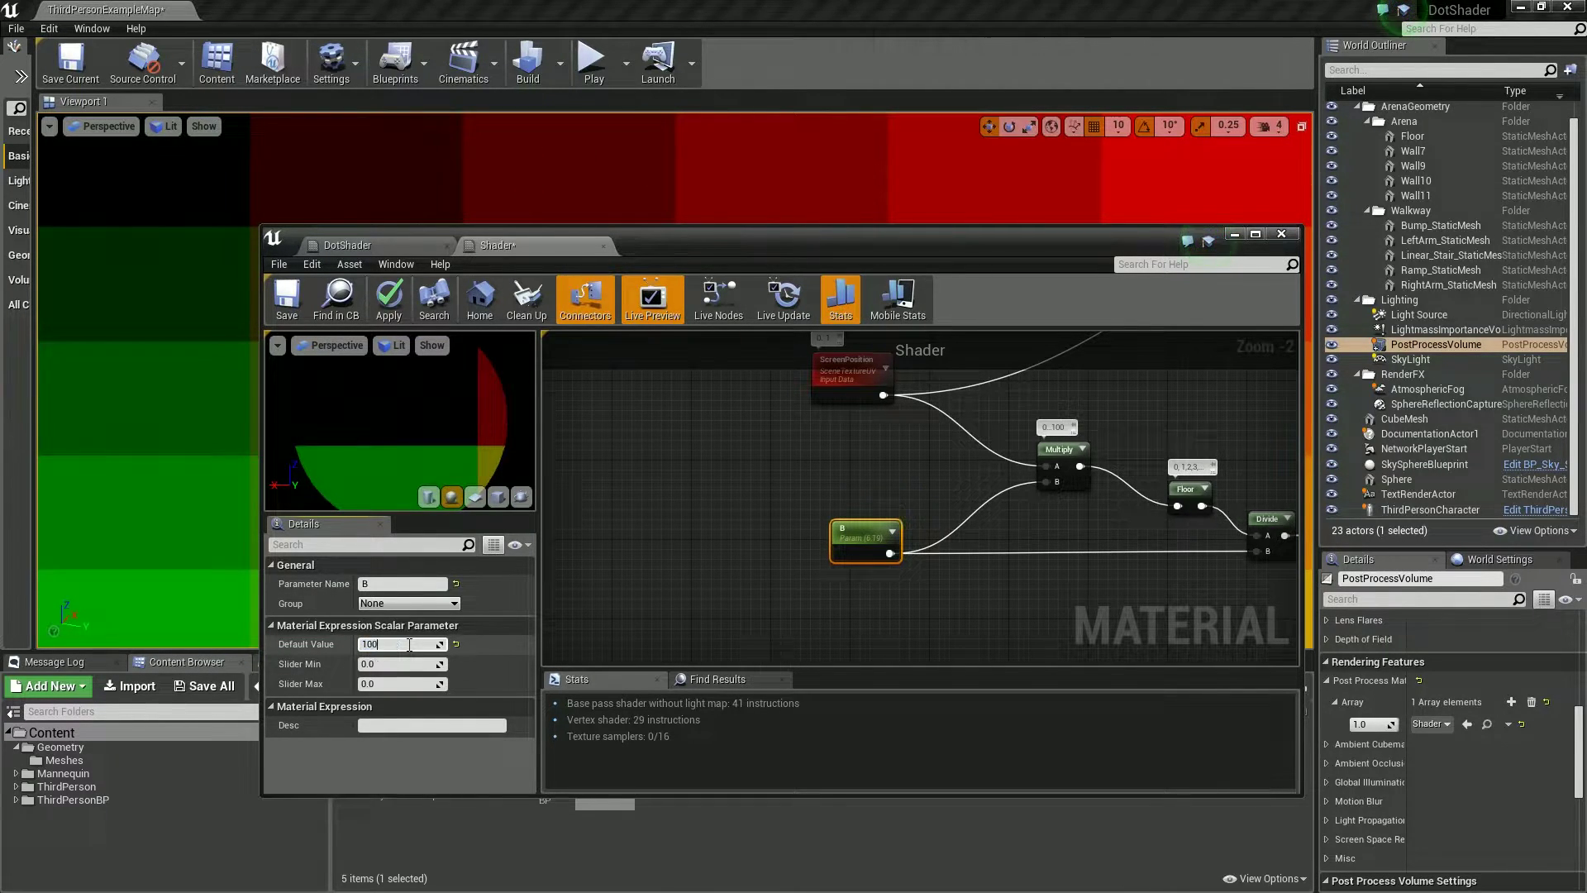
{"action": "type", "text": "100"}
{"action": "key", "text": "Return"}
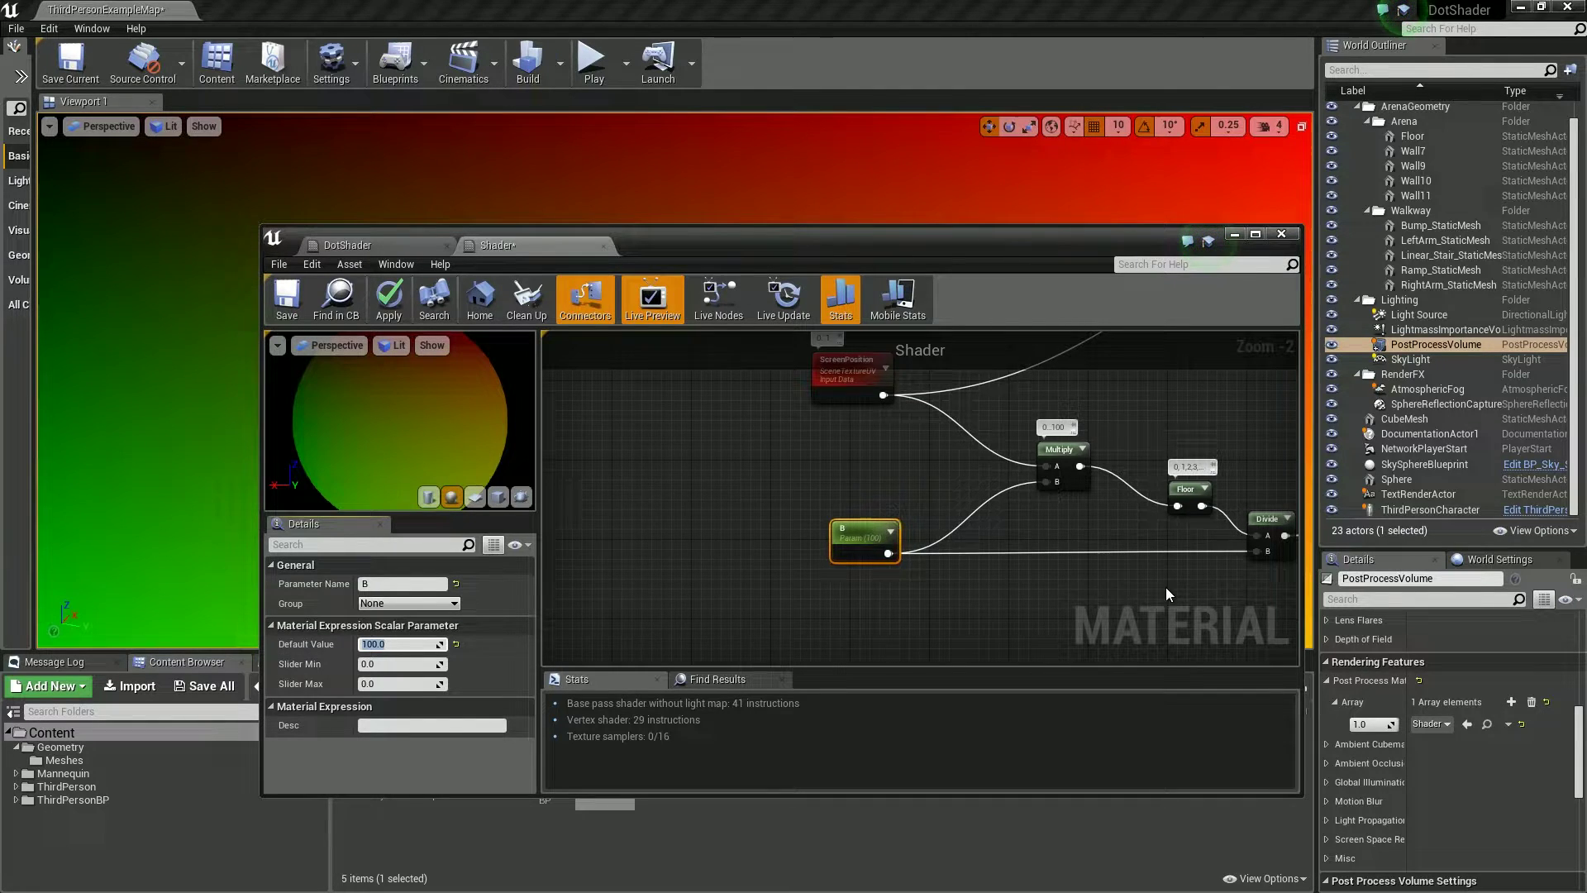
- Add a VectorLength node fed by the SceneTexture's Color output
{"action": "right_click_drag", "start_coordinate": [1167, 594], "coordinate": [758, 545]}
{"action": "scroll", "coordinate": [757, 546], "scroll_direction": "down", "scroll_amount": 2}
{"action": "right_click_drag", "start_coordinate": [939, 542], "coordinate": [818, 567]}
{"action": "right_click", "coordinate": [817, 562]}
{"action": "scroll", "coordinate": [744, 594], "scroll_direction": "up", "scroll_amount": 1}
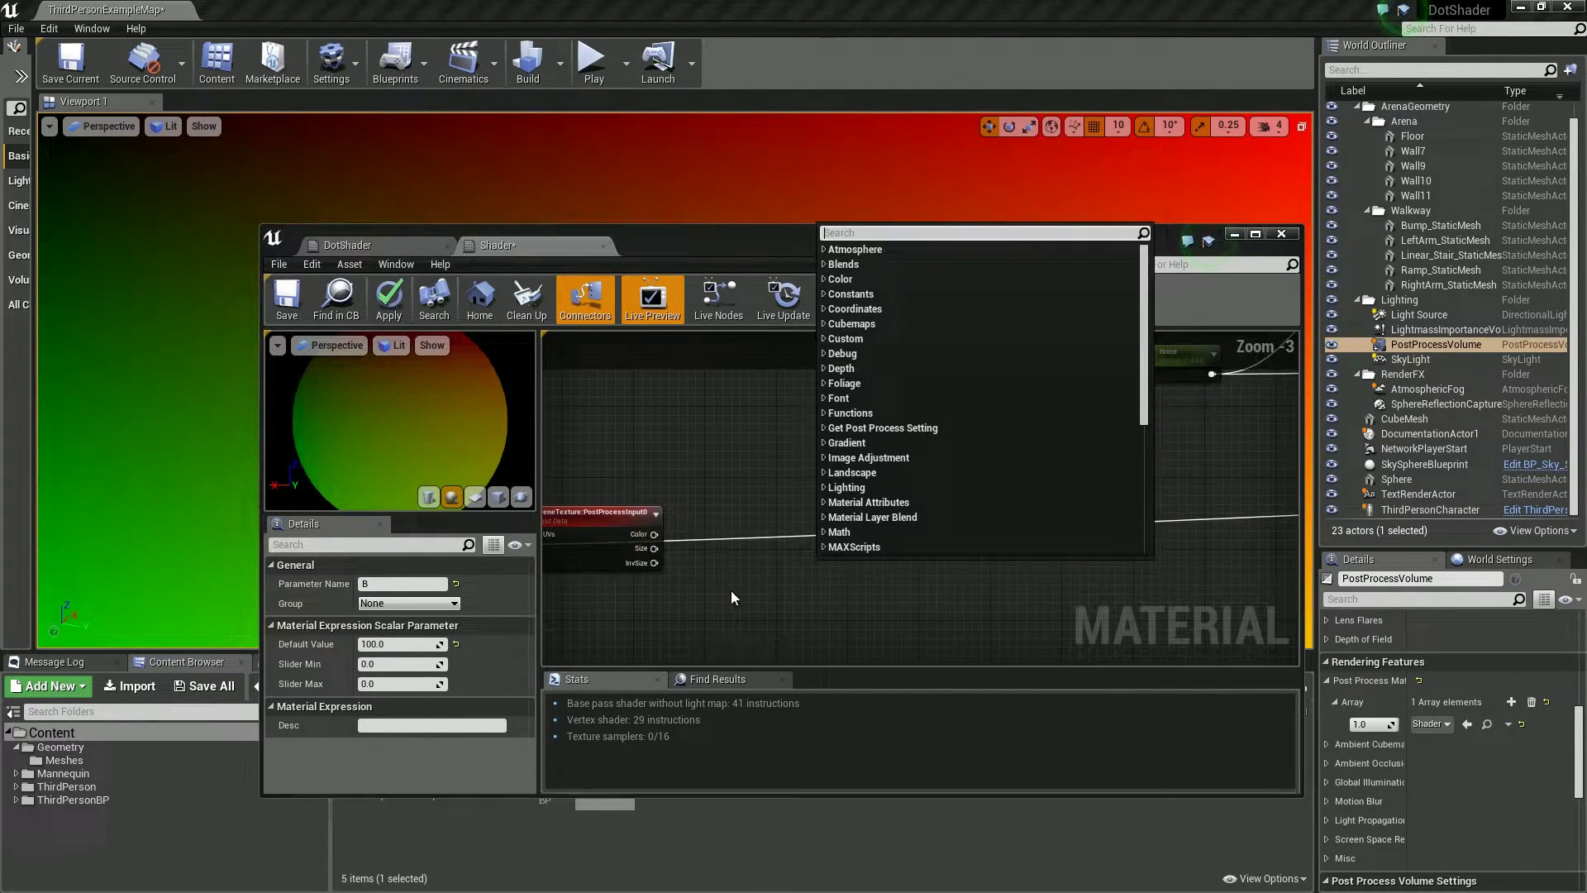
{"action": "left_click", "coordinate": [732, 597]}
{"action": "right_click_drag", "start_coordinate": [664, 517], "coordinate": [796, 480]}
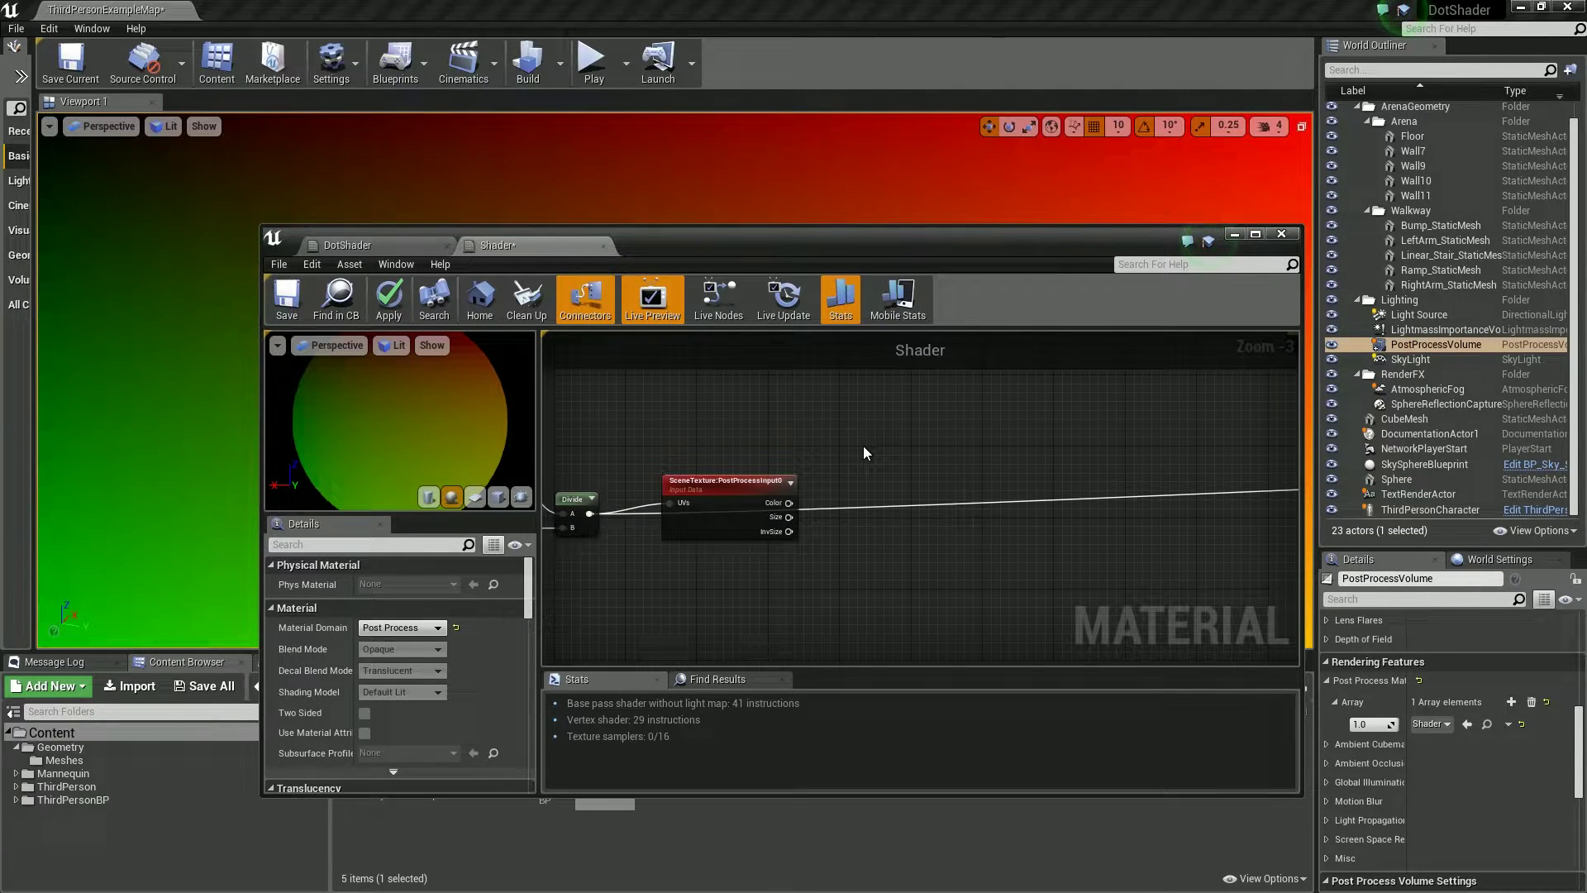
{"action": "left_click_drag", "start_coordinate": [787, 502], "coordinate": [889, 488]}
{"action": "type", "text": "vectorlength"}
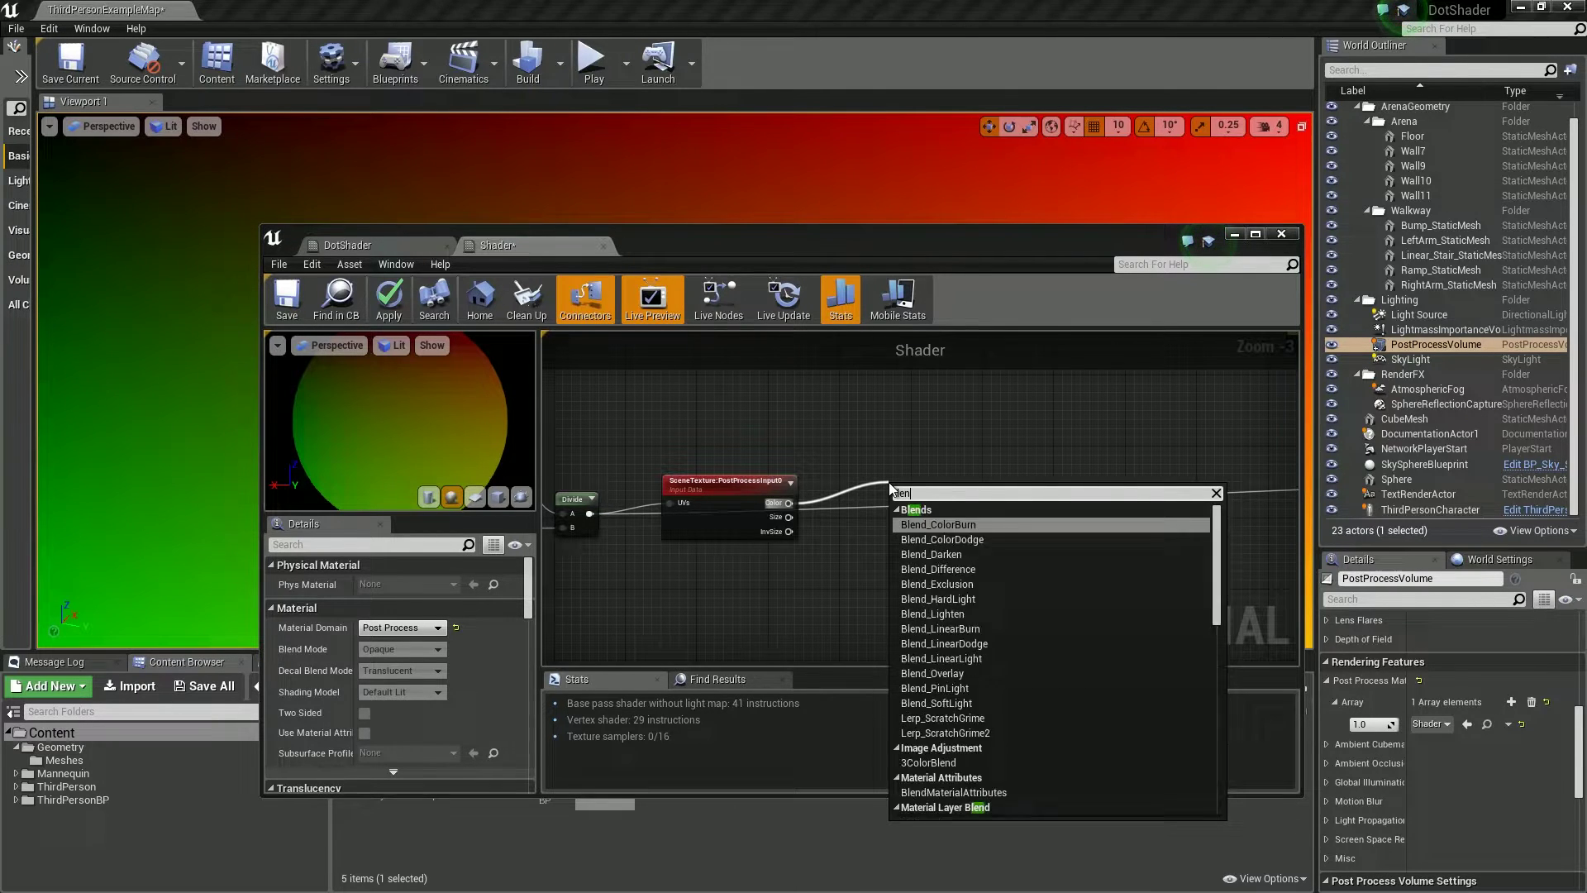
{"action": "key", "text": "Return"}
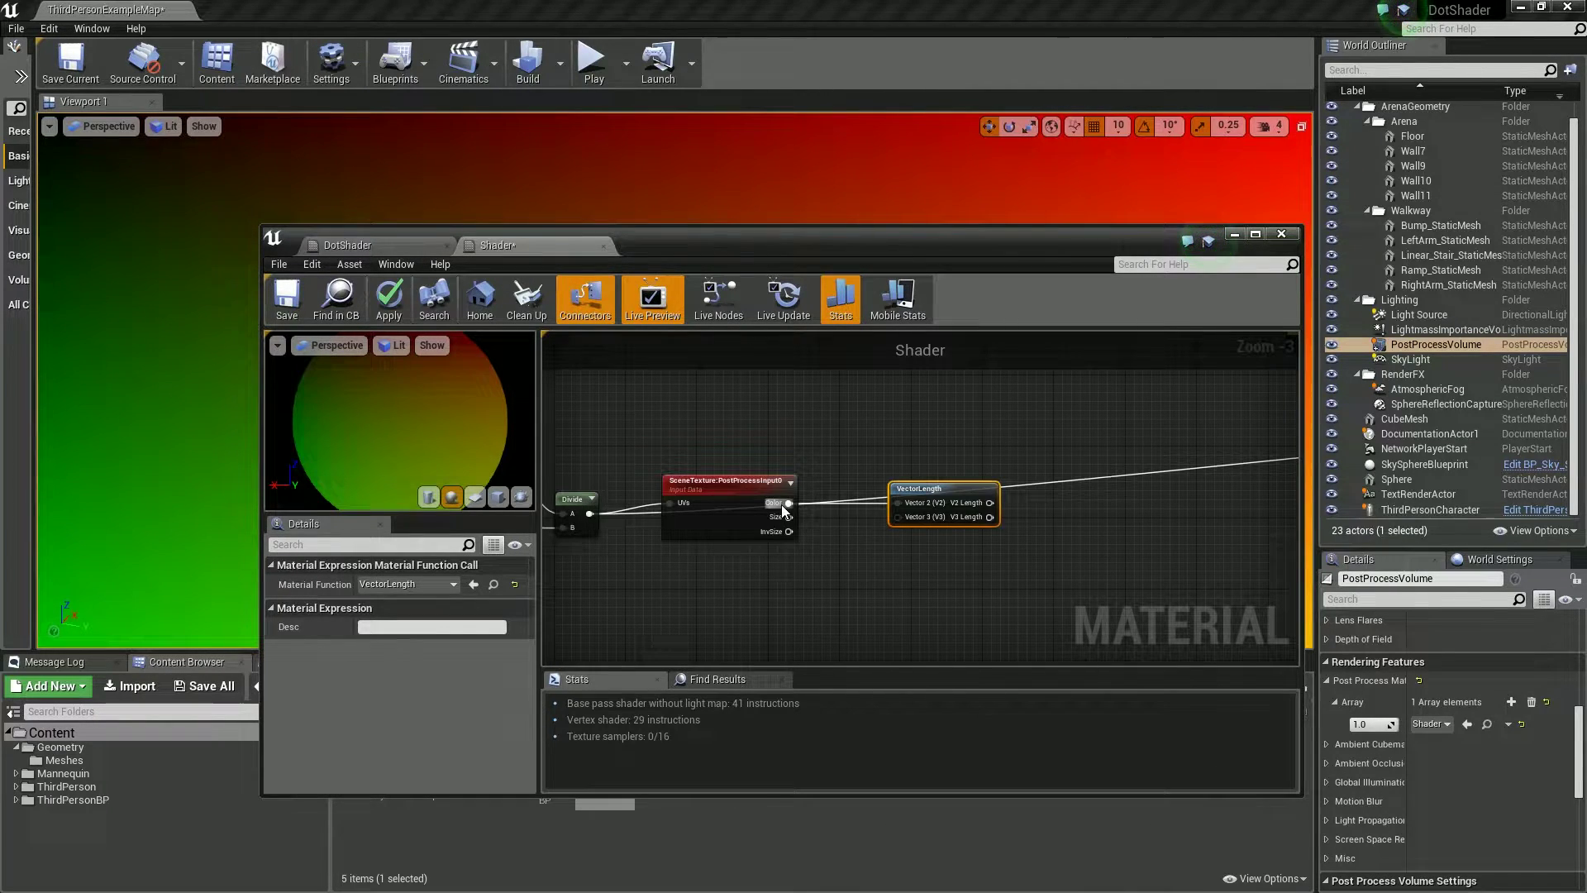
- Move VectorLength up beside SceneTexture and link Color to its Vector 3 input only, removing the Vector 2 link
{"action": "left_click_drag", "start_coordinate": [931, 497], "coordinate": [945, 442]}
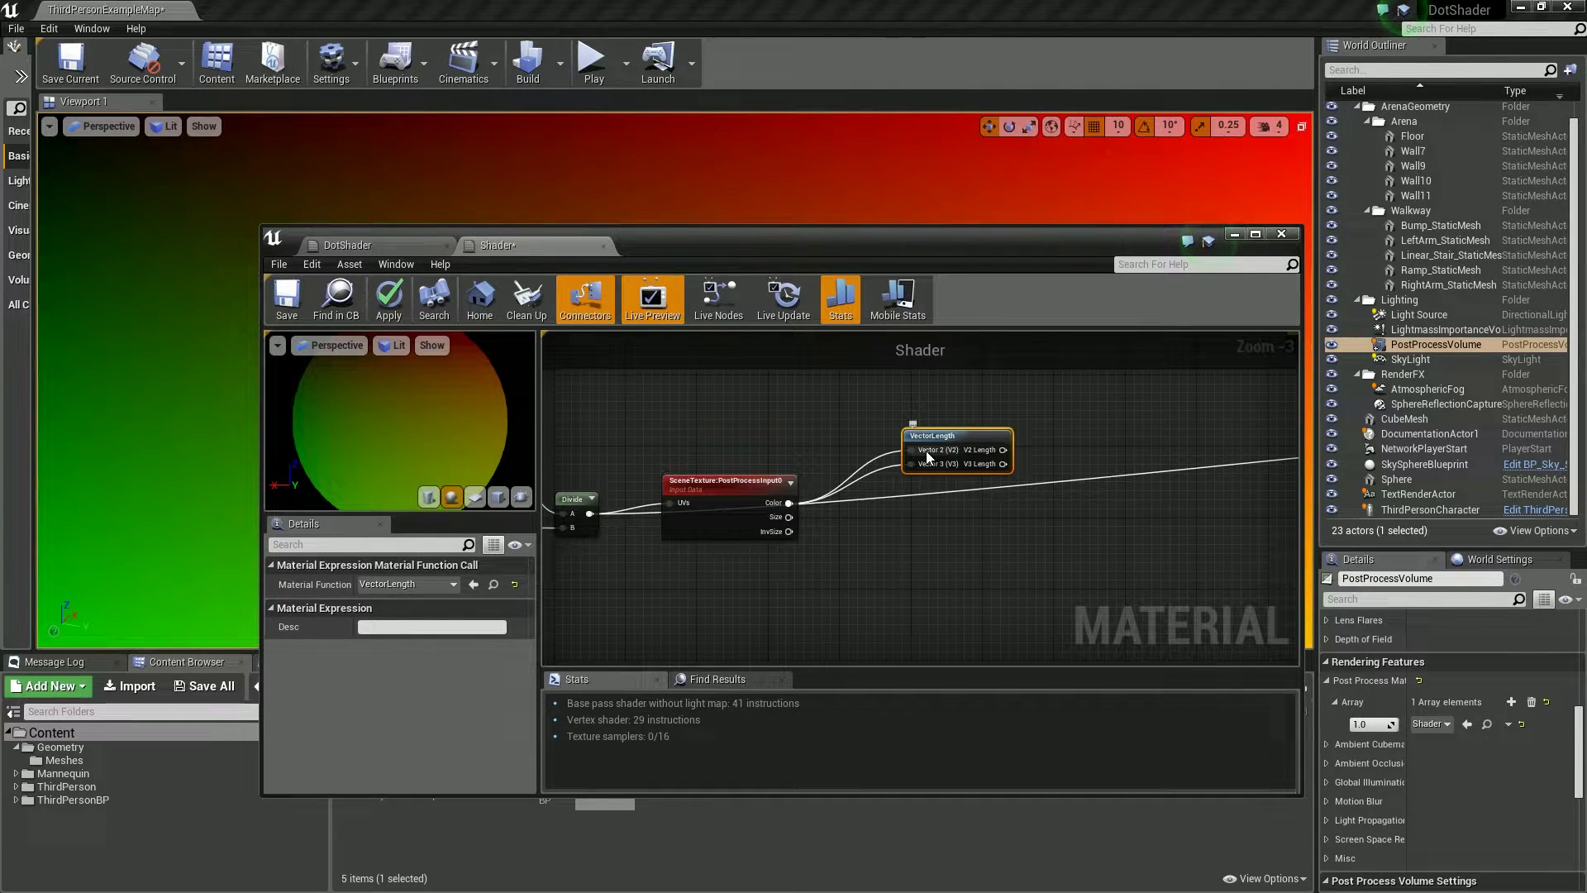
{"action": "right_click", "coordinate": [927, 457]}
{"action": "left_click", "coordinate": [1028, 492]}
{"action": "right_click_drag", "start_coordinate": [1066, 542], "coordinate": [904, 557]}
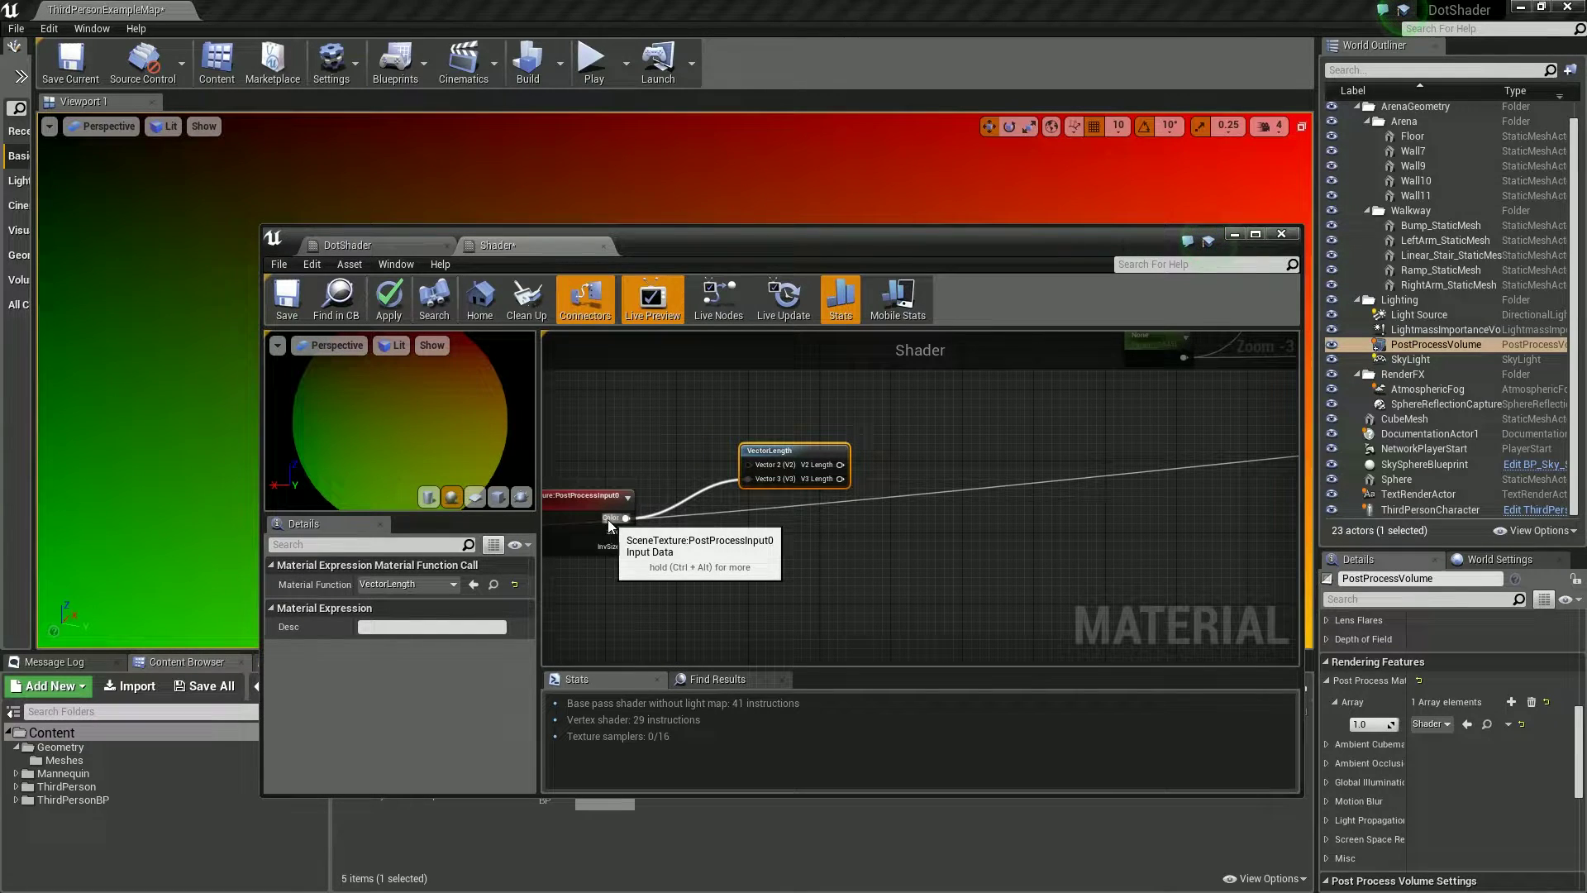
{"action": "left_click_drag", "start_coordinate": [756, 450], "coordinate": [765, 450]}
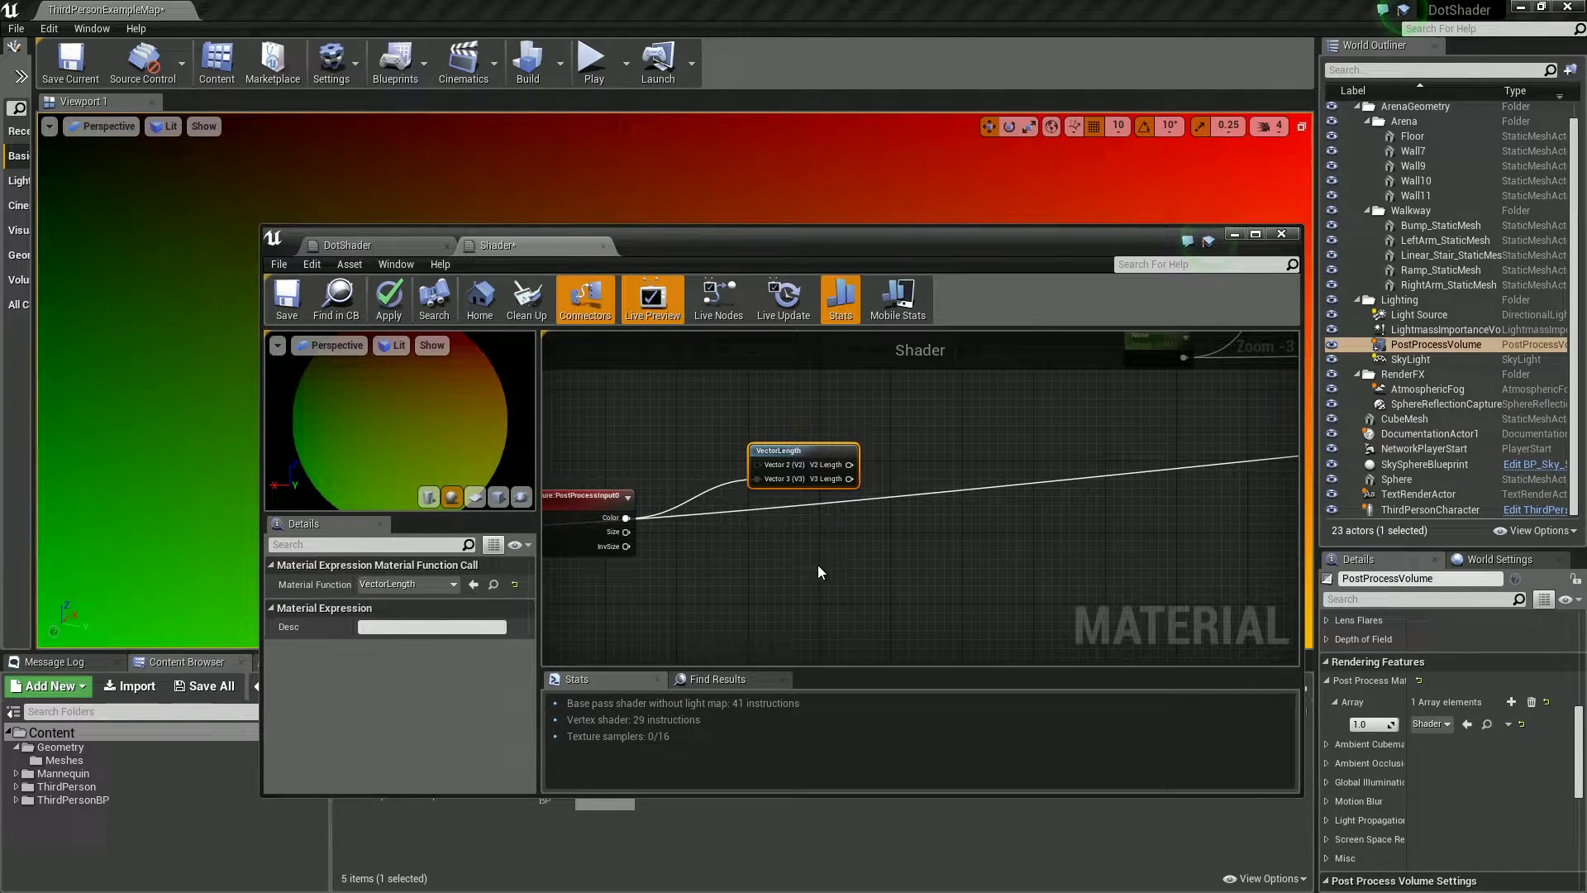
- Add a Constant3Vector node below VectorLength and set its R, G and B values to 1
{"action": "right_click", "coordinate": [711, 617]}
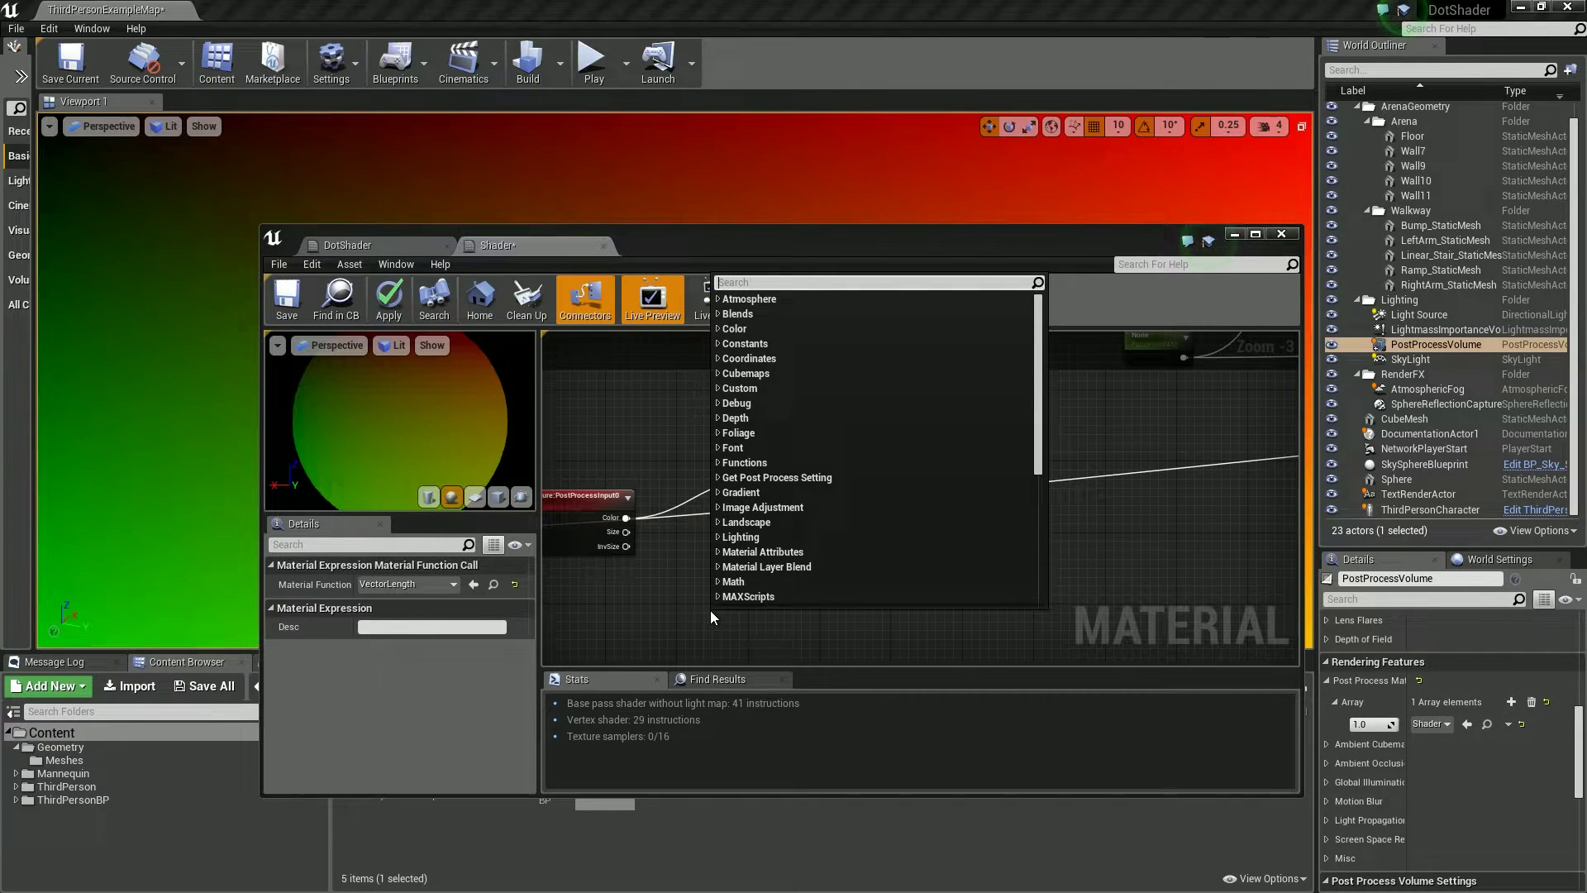
{"action": "type", "text": "cons"}
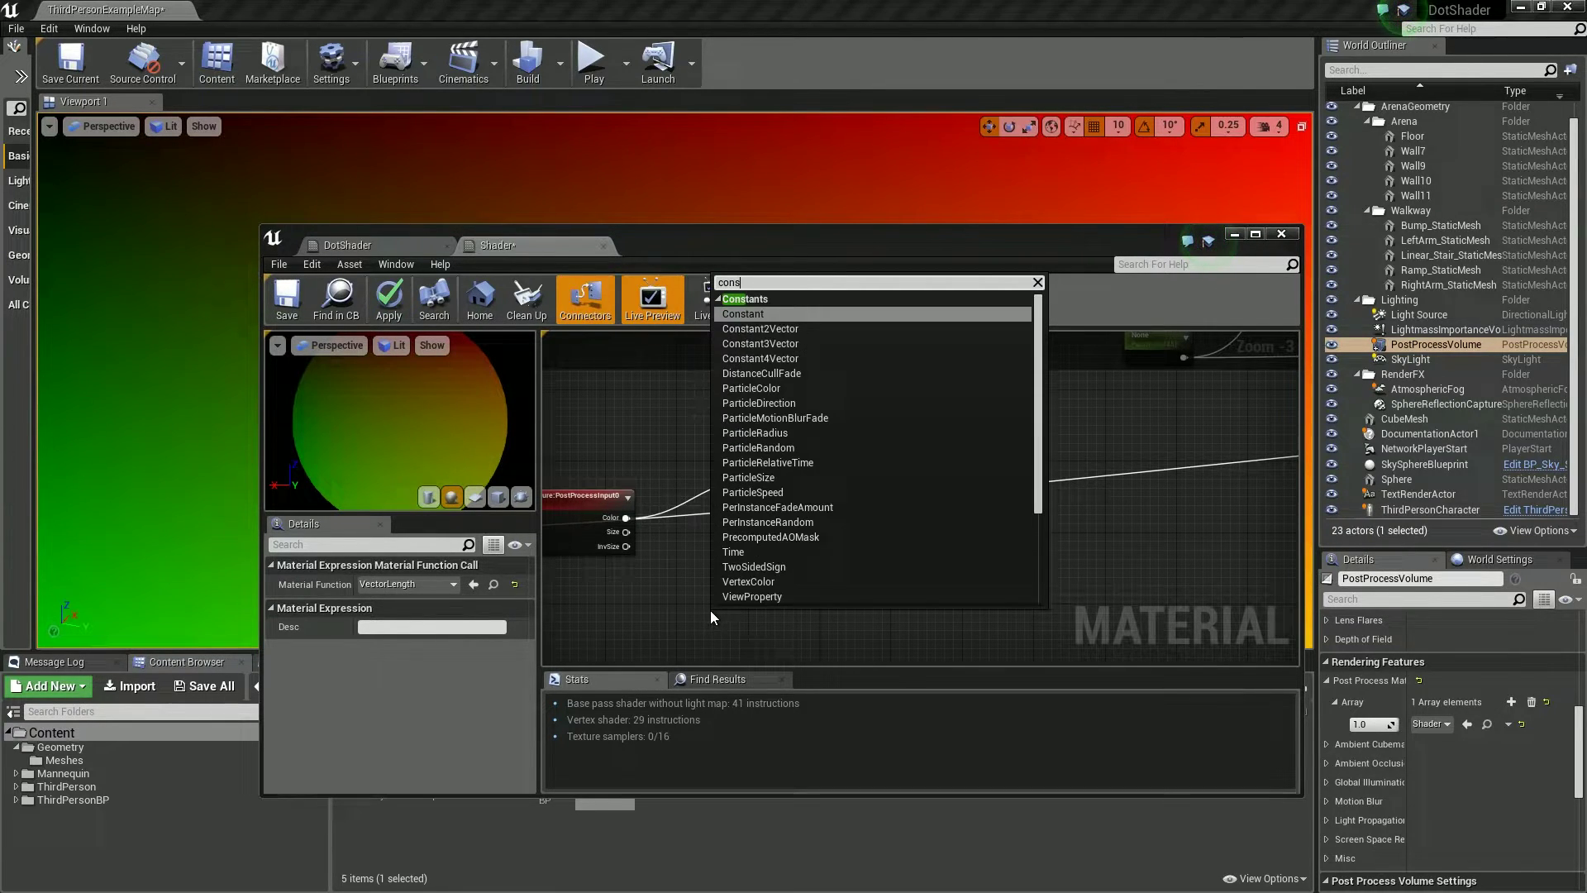
{"action": "key", "text": "Down"}
{"action": "key", "text": "Down"}
{"action": "key", "text": "Return"}
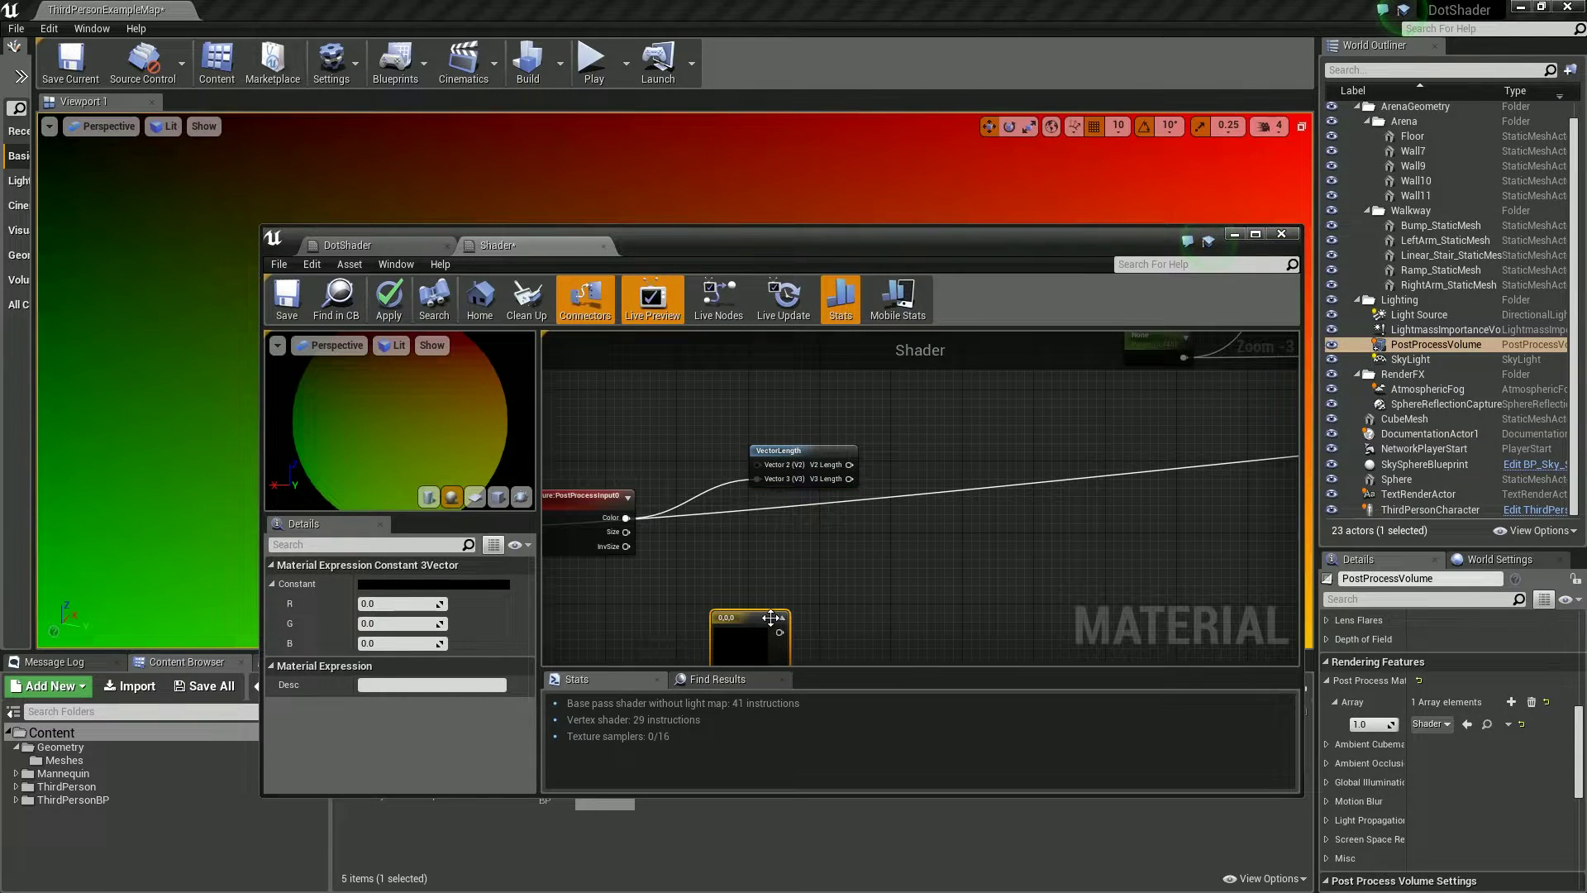
{"action": "left_click", "coordinate": [397, 623]}
{"action": "type", "text": "1"}
{"action": "left_click", "coordinate": [397, 643]}
{"action": "type", "text": "1"}
{"action": "key", "text": "Return"}
- Add a Divide node with VectorLength's V3 Length output on A and connect the constant vector to B
{"action": "right_click_drag", "start_coordinate": [949, 574], "coordinate": [854, 502]}
{"action": "left_click_drag", "start_coordinate": [753, 406], "coordinate": [849, 482]}
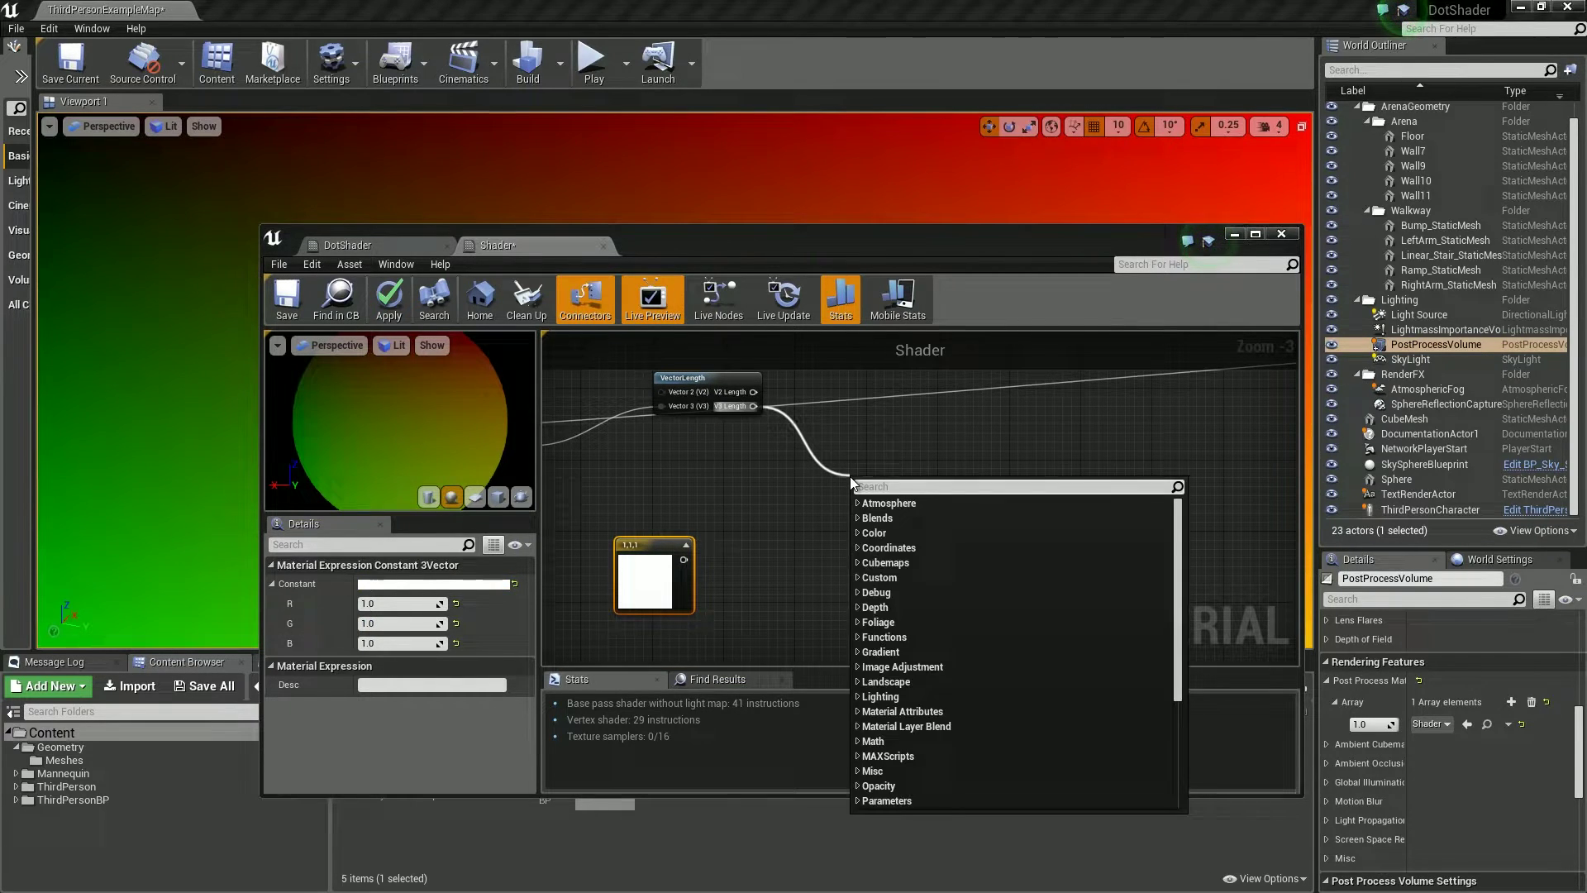
{"action": "type", "text": "divide"}
{"action": "key", "text": "Return"}
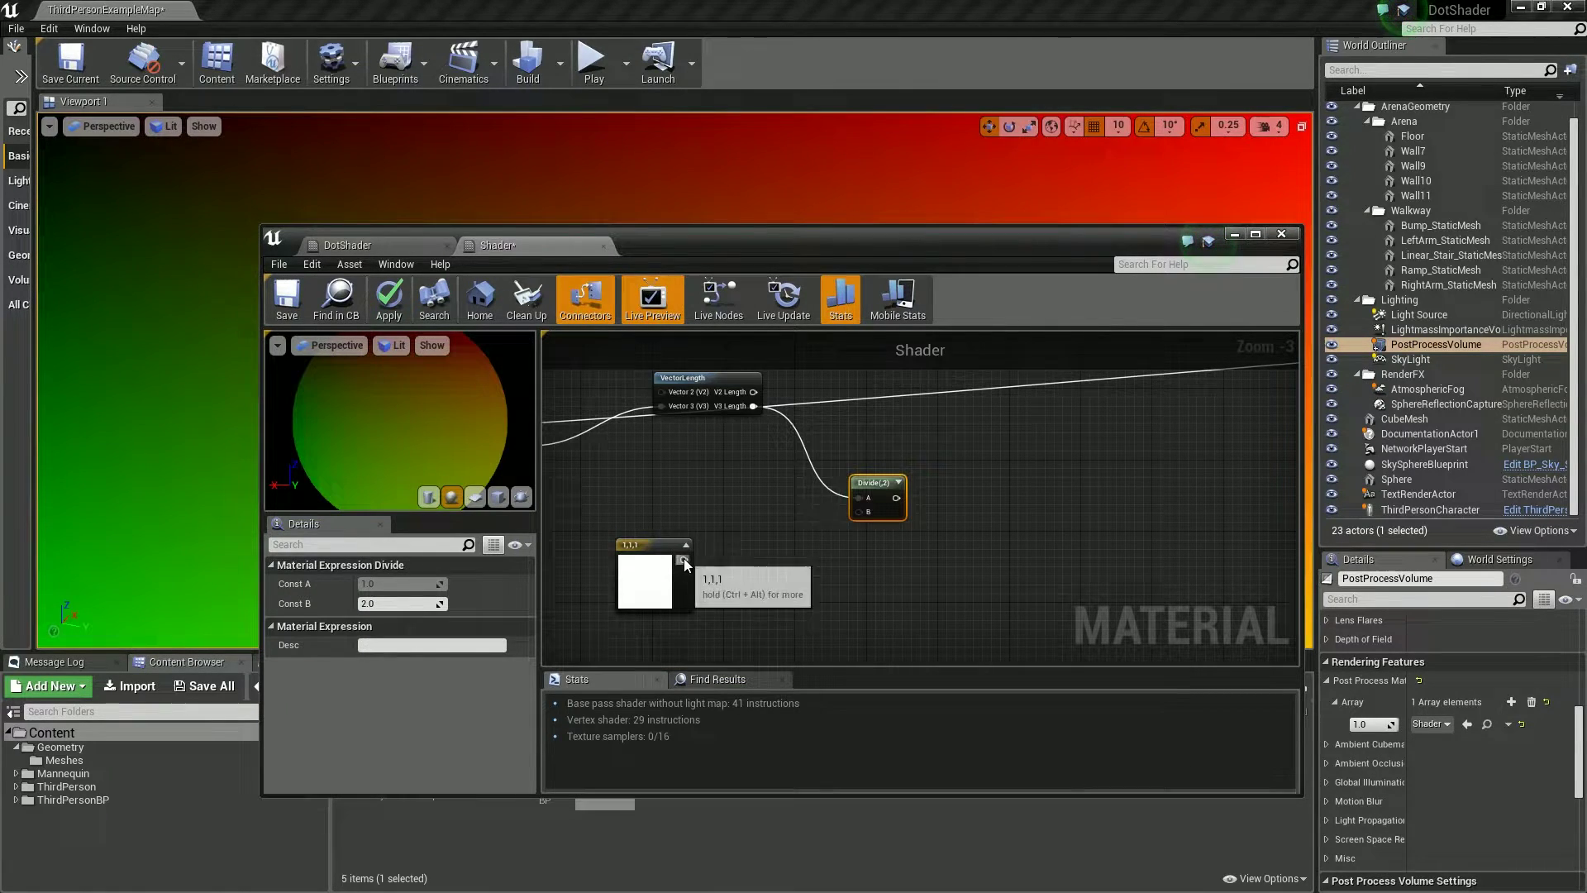
{"action": "left_click_drag", "start_coordinate": [684, 559], "coordinate": [861, 512]}
- Duplicate the VectorLength node and route the constant vector through its Vector 3 input into the new Divide's B input
{"action": "left_click", "coordinate": [711, 485]}
{"action": "left_click", "coordinate": [730, 378]}
{"action": "key", "text": "ctrl+v"}
{"action": "scroll", "coordinate": [914, 569], "scroll_direction": "down", "scroll_amount": 3}
{"action": "scroll", "coordinate": [703, 591], "scroll_direction": "up", "scroll_amount": 1}
- Connect the new Divide's output to the material's output node, apply the material, and inspect the scene
{"action": "right_click_drag", "start_coordinate": [925, 582], "coordinate": [654, 585]}
{"action": "left_click_drag", "start_coordinate": [611, 569], "coordinate": [1240, 516]}
{"action": "left_click", "coordinate": [388, 299]}
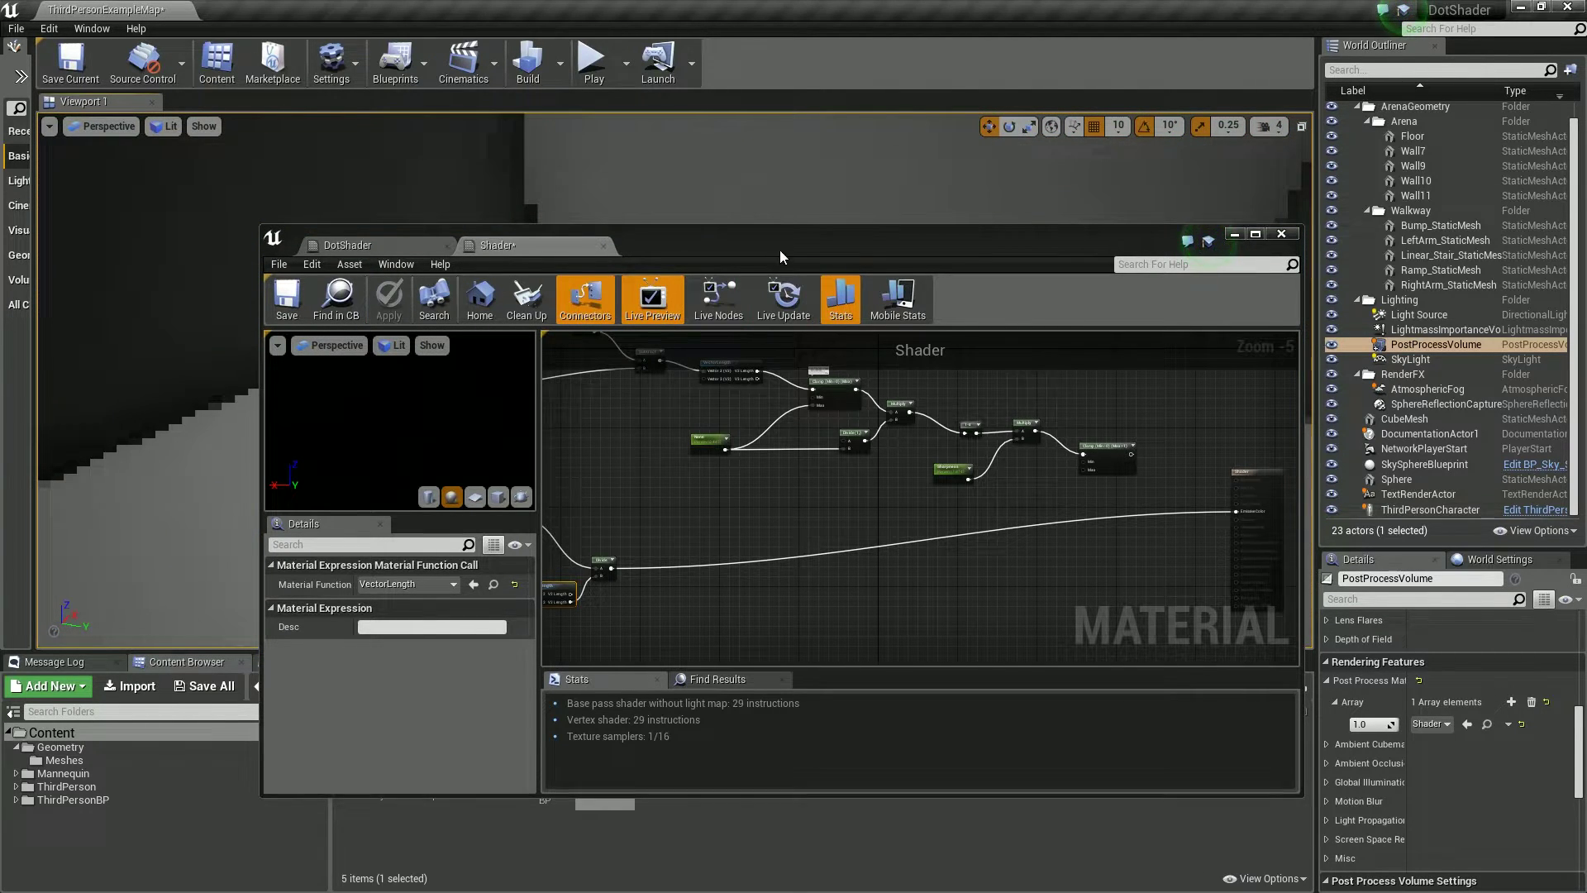
{"action": "left_click_drag", "start_coordinate": [783, 257], "coordinate": [700, 551]}
{"action": "right_click_drag", "start_coordinate": [711, 364], "coordinate": [773, 532]}
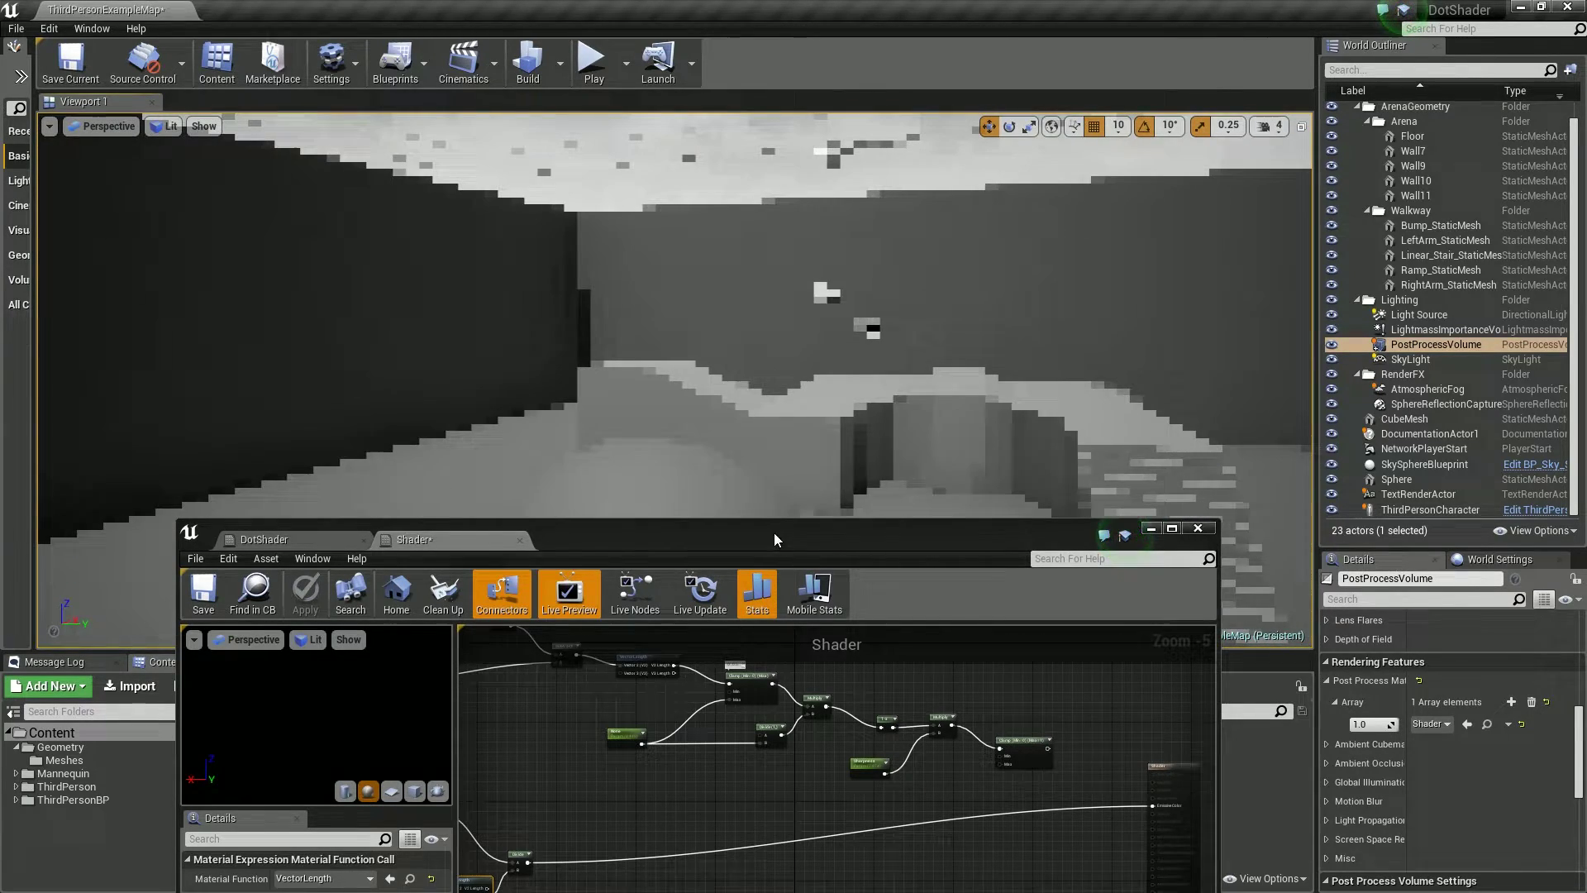
{"action": "left_click_drag", "start_coordinate": [774, 532], "coordinate": [876, 223]}
- Move the new Divide node further right and up, between the levels of the two VectorLength nodes
{"action": "scroll", "coordinate": [925, 506], "scroll_direction": "up", "scroll_amount": 2}
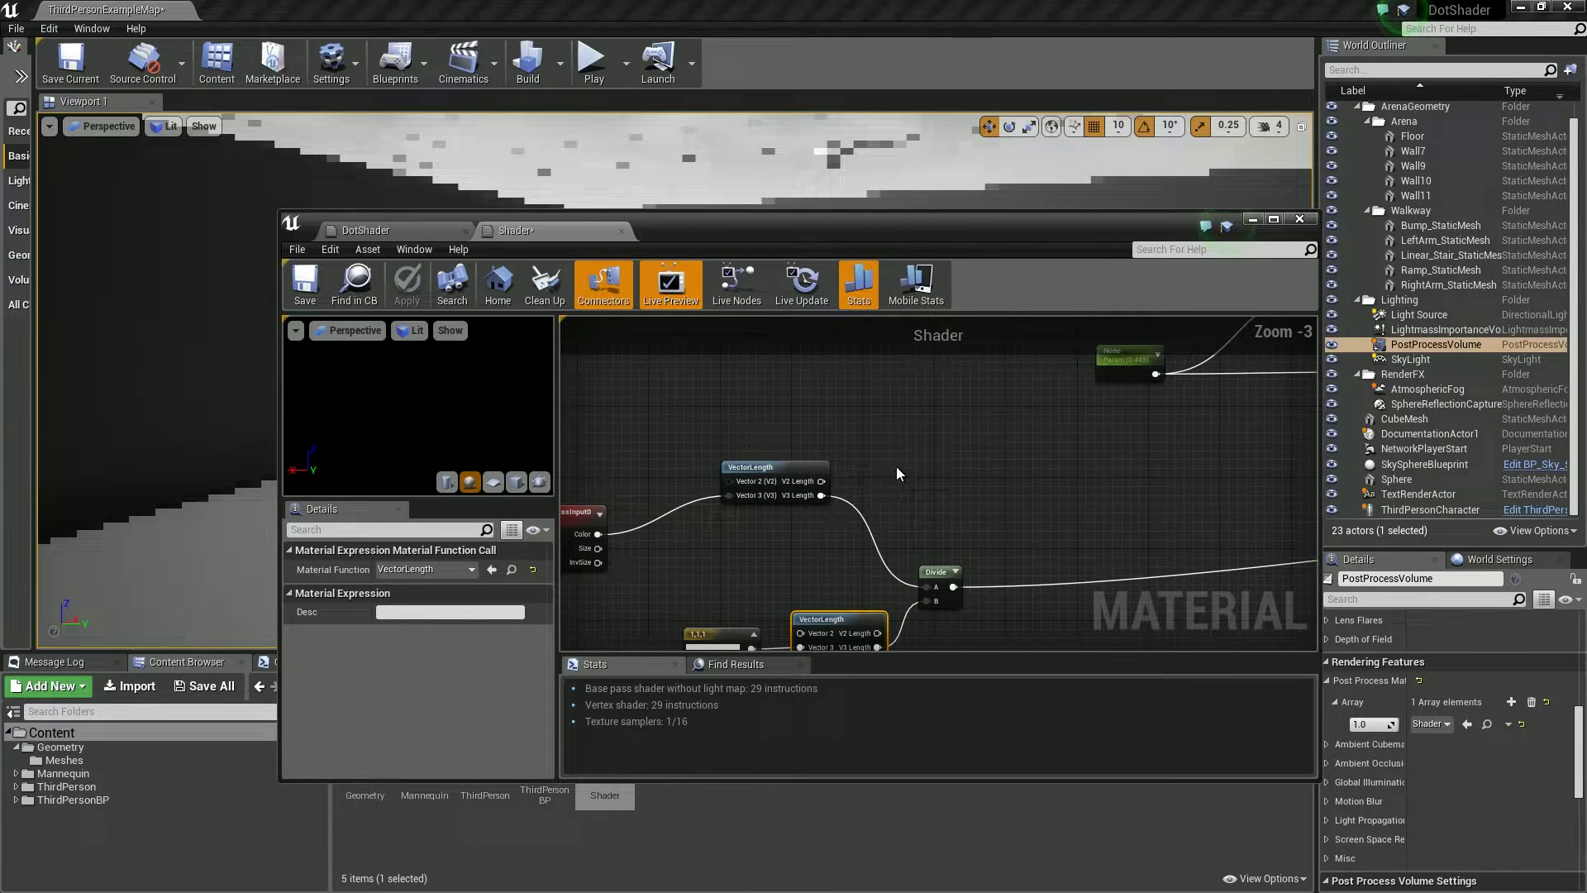
{"action": "scroll", "coordinate": [907, 475], "scroll_direction": "down", "scroll_amount": 1}
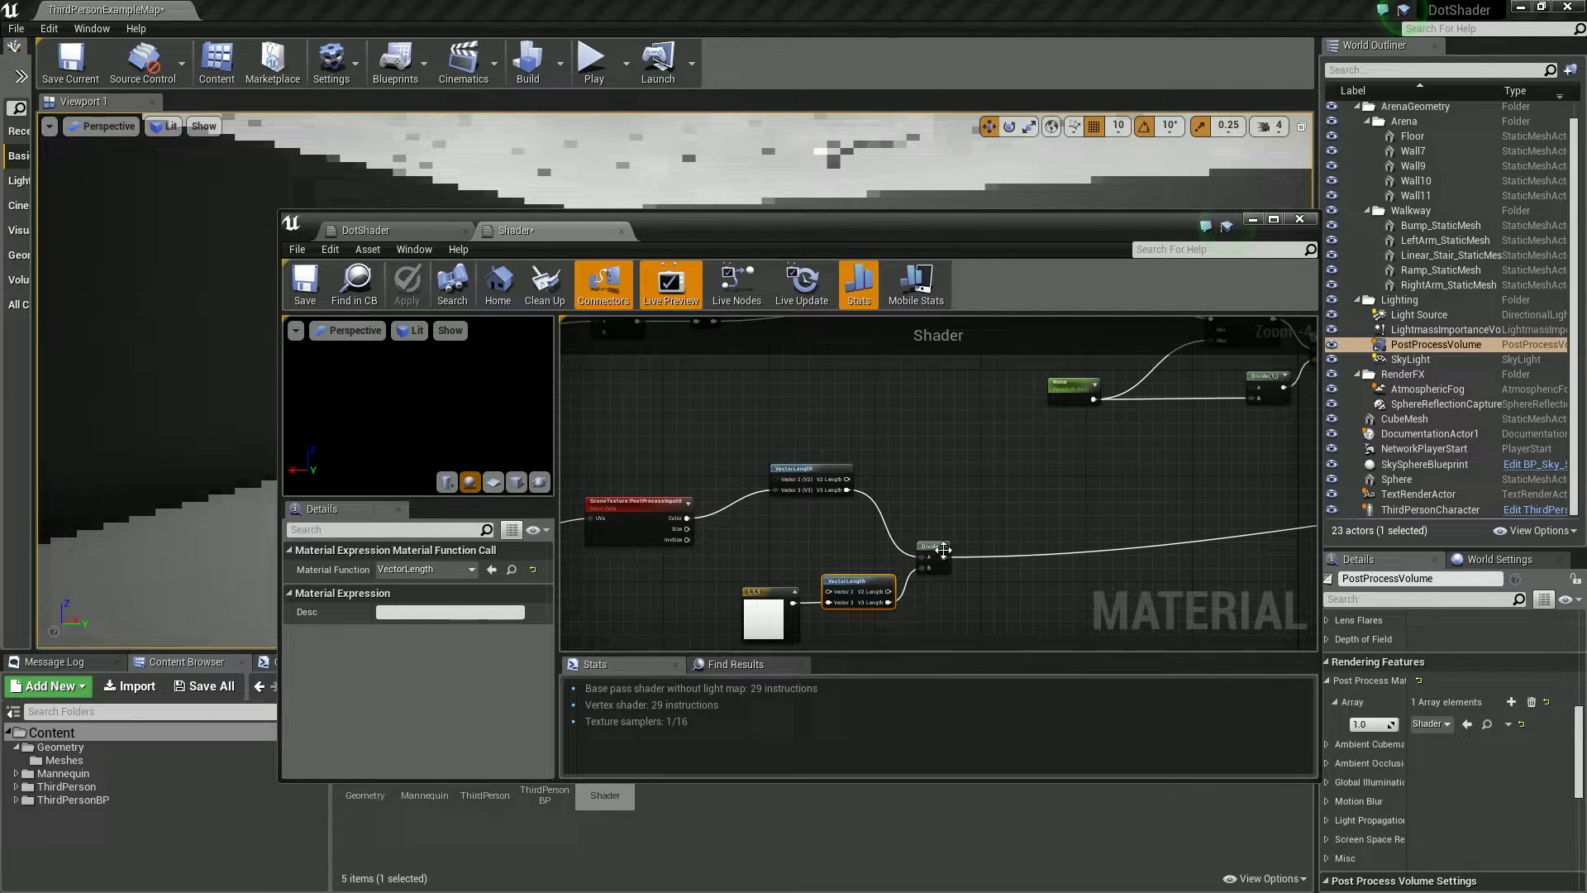
{"action": "left_click_drag", "start_coordinate": [943, 549], "coordinate": [1006, 517]}
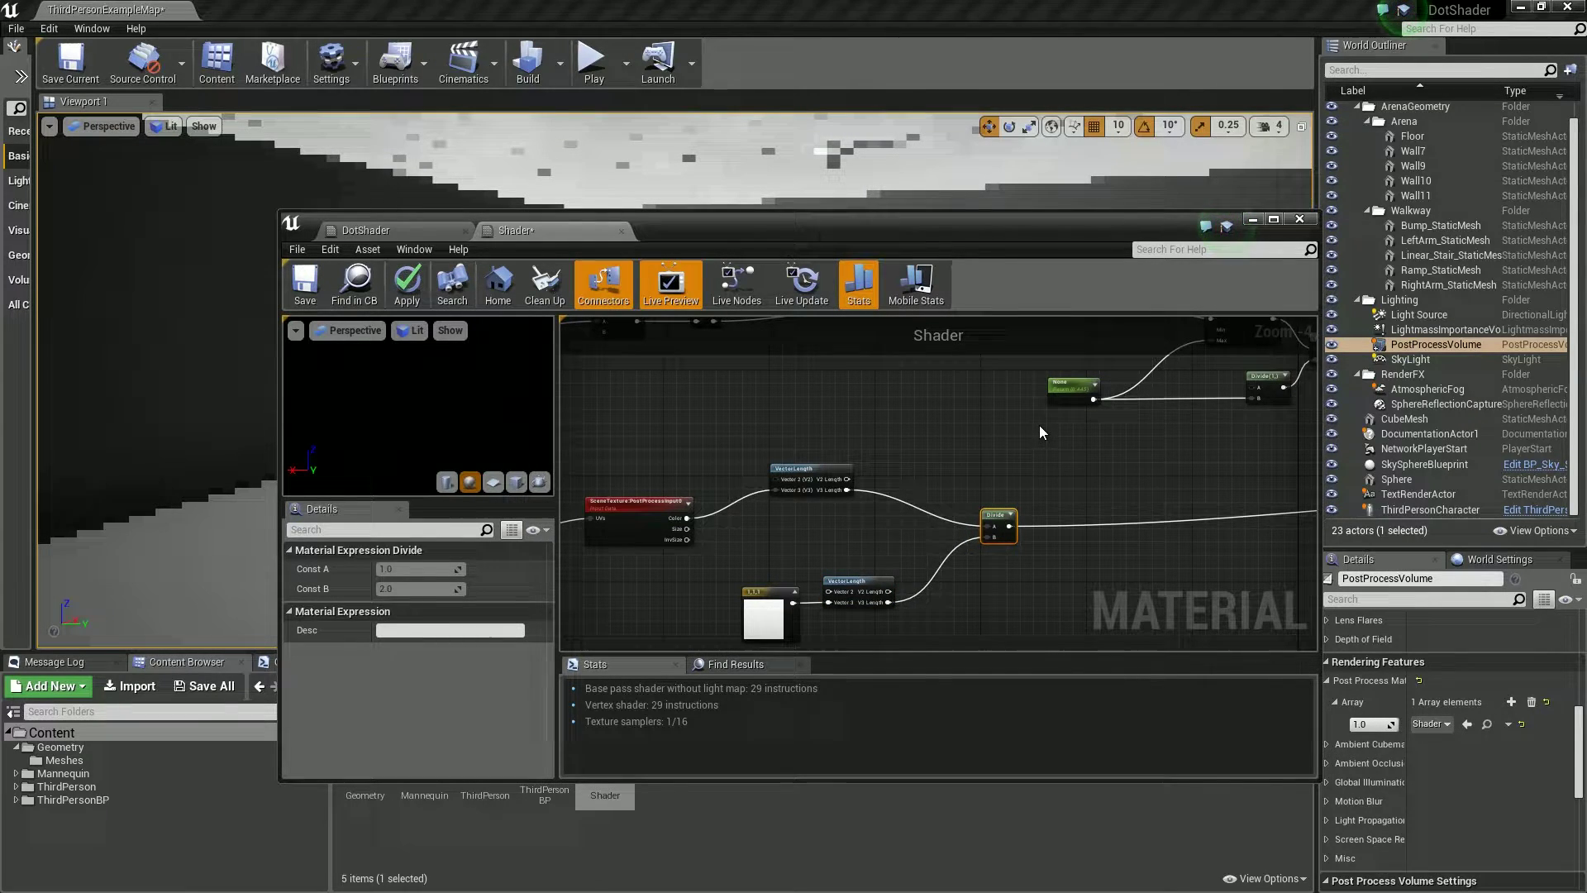
- Examine the node graph and the material's pixelated effect from another viewpoint in the scene
{"action": "scroll", "coordinate": [1039, 425], "scroll_direction": "down", "scroll_amount": 2}
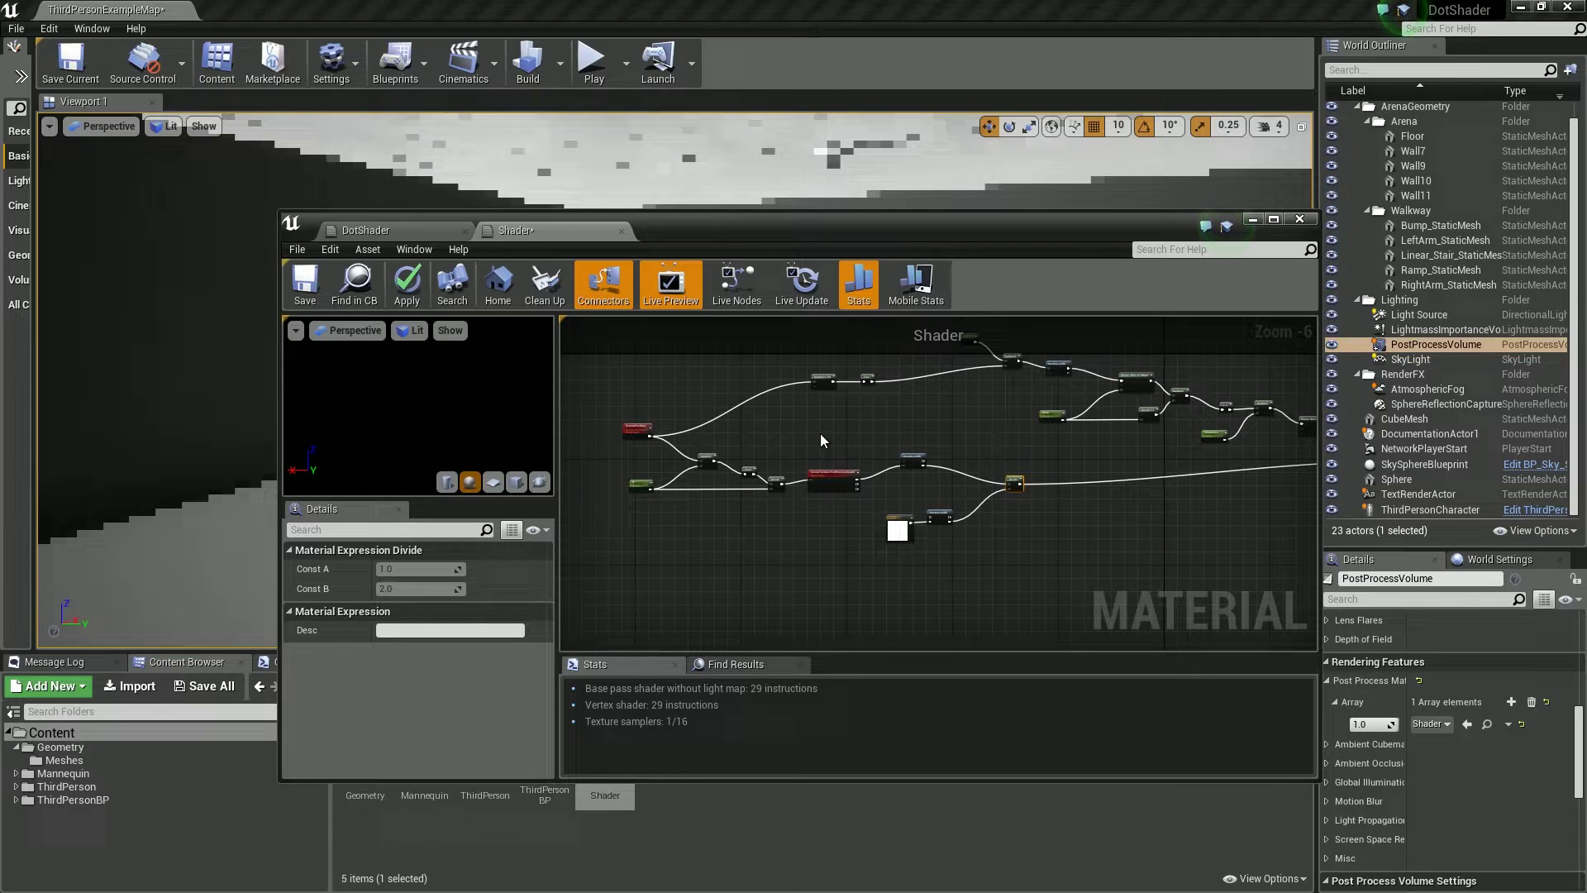
{"action": "scroll", "coordinate": [950, 504], "scroll_direction": "up", "scroll_amount": 3}
{"action": "left_click_drag", "start_coordinate": [948, 226], "coordinate": [826, 599]}
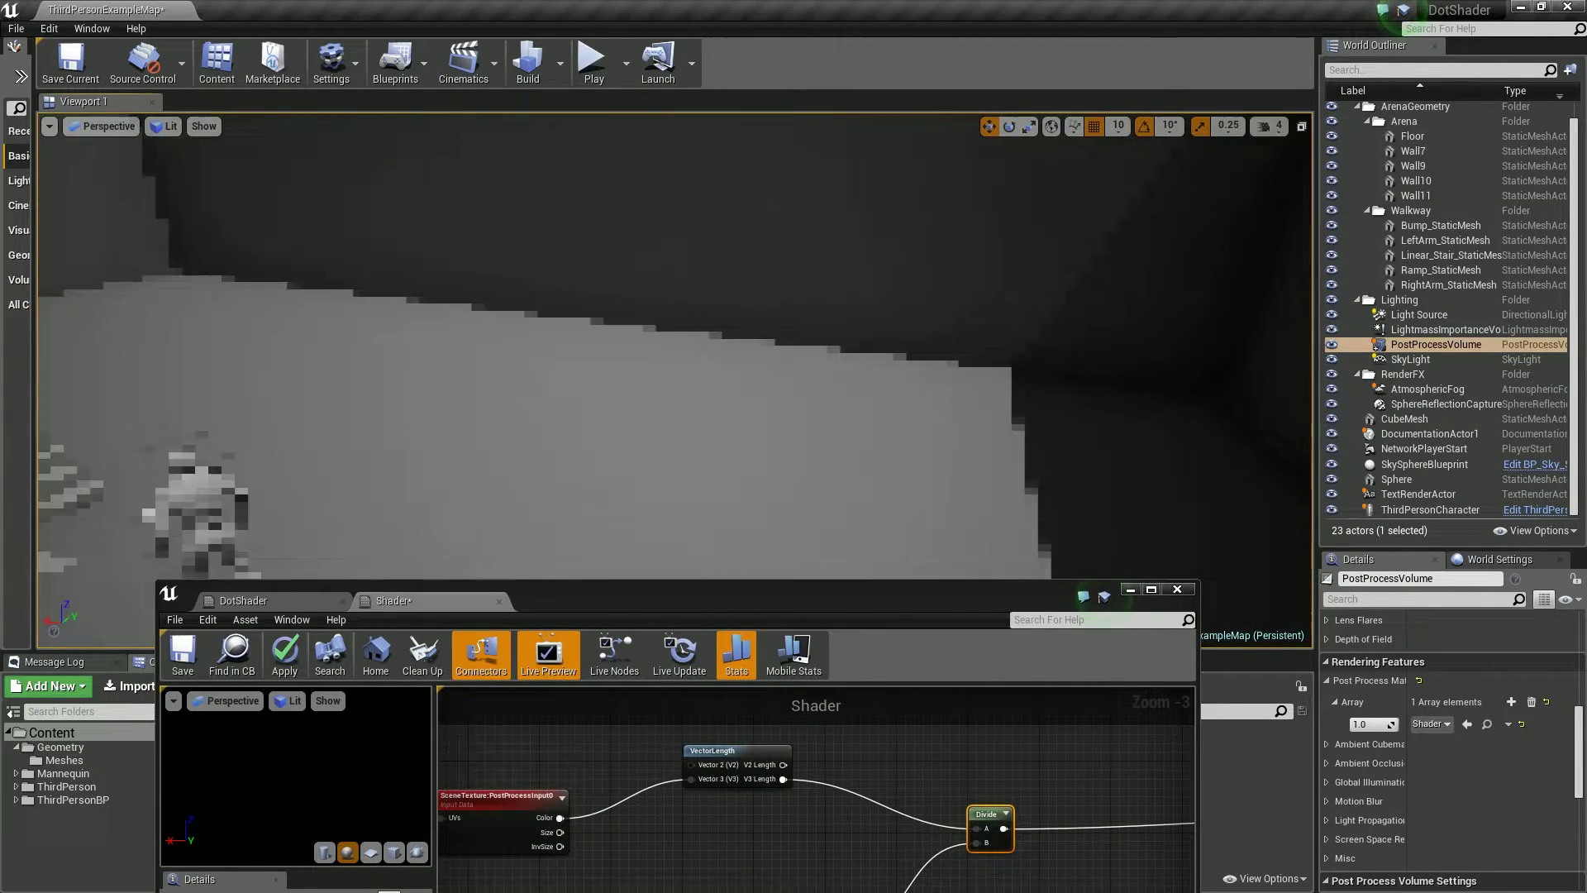
{"action": "mouse_move", "coordinate": [796, 371]}
{"action": "right_mouse_down"}
{"action": "mouse_move", "coordinate": [644, 364]}
{"action": "mouse_move", "coordinate": [796, 371]}
{"action": "right_mouse_up"}
{"action": "left_click_drag", "start_coordinate": [845, 608], "coordinate": [870, 231]}
{"action": "scroll", "coordinate": [951, 438], "scroll_direction": "down", "scroll_amount": 3}
{"action": "scroll", "coordinate": [934, 451], "scroll_direction": "up", "scroll_amount": 4}
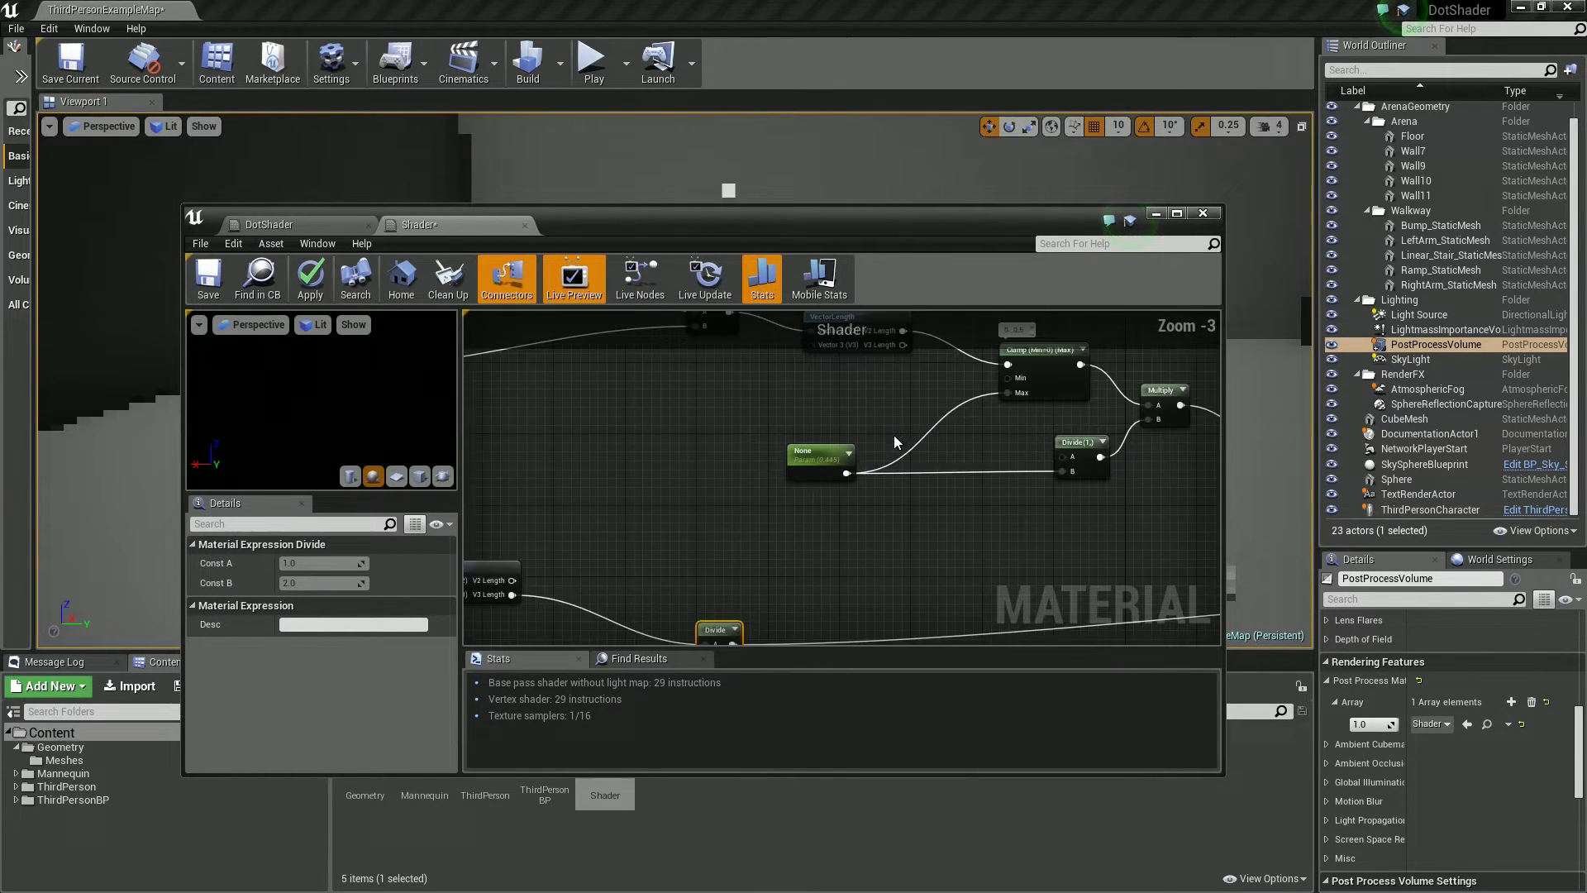
- Rename the unnamed scalar parameter feeding the Clamp's Max and the Divide as Radius
{"action": "right_click_drag", "start_coordinate": [923, 414], "coordinate": [829, 507]}
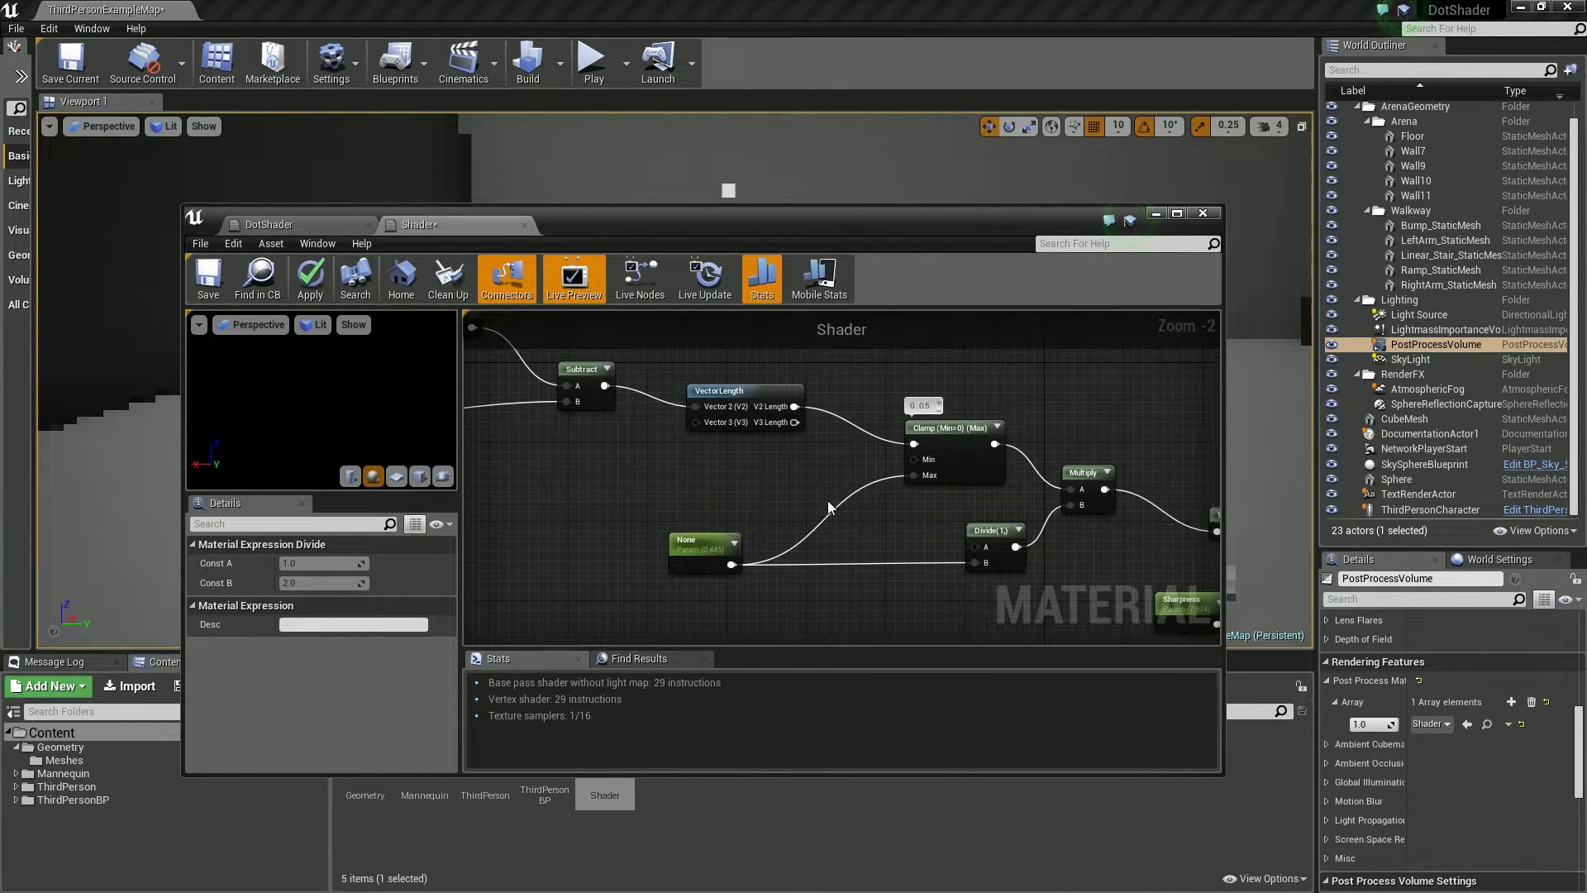
{"action": "left_click", "coordinate": [689, 545]}
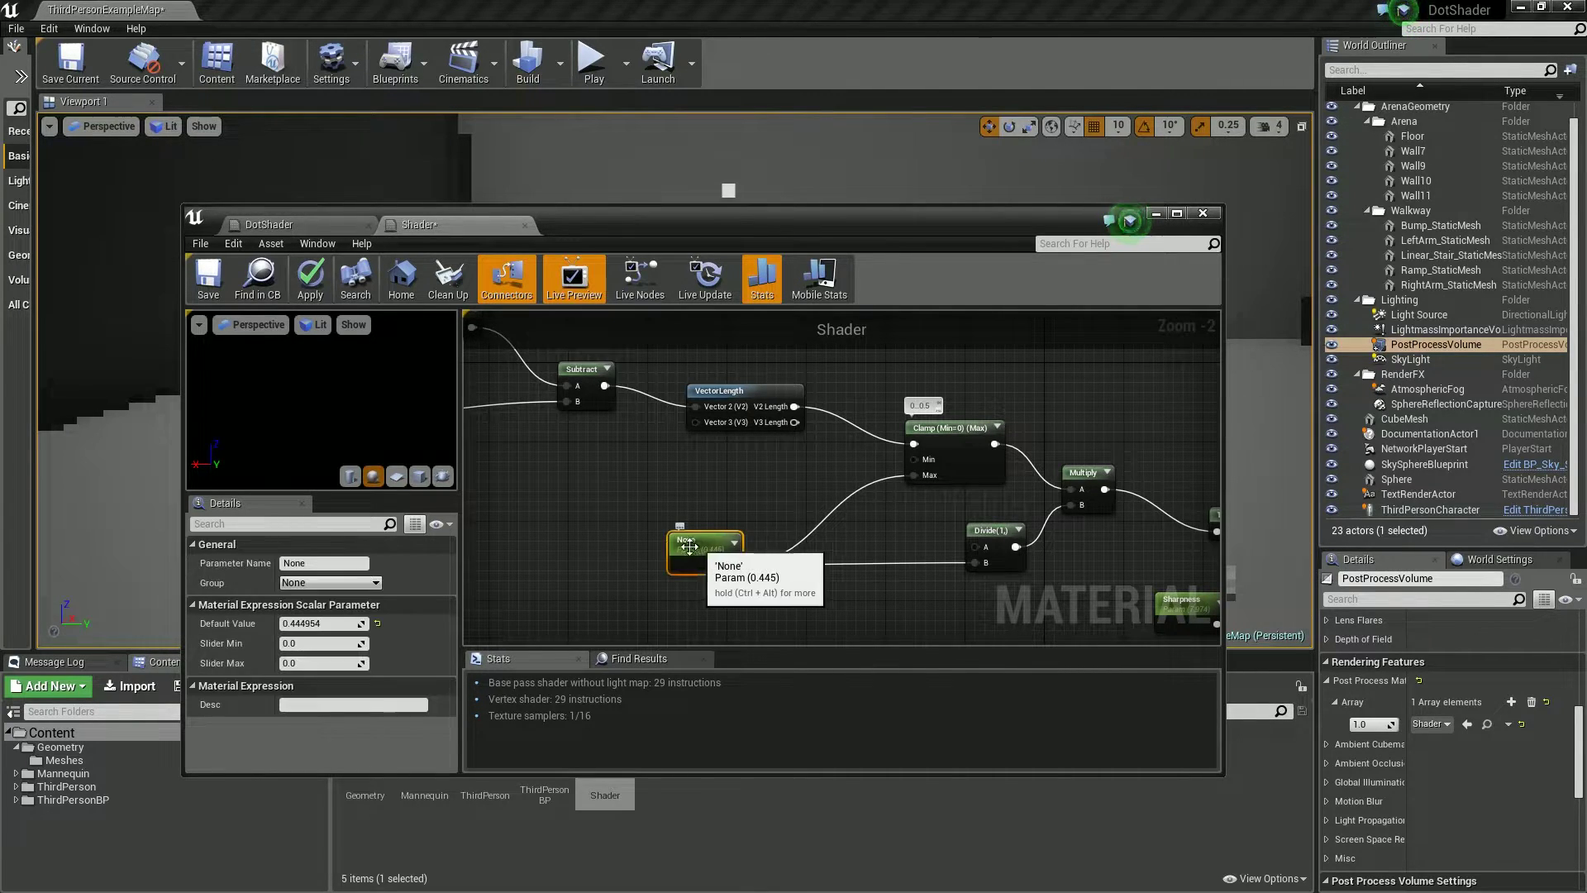
{"action": "left_click", "coordinate": [313, 563]}
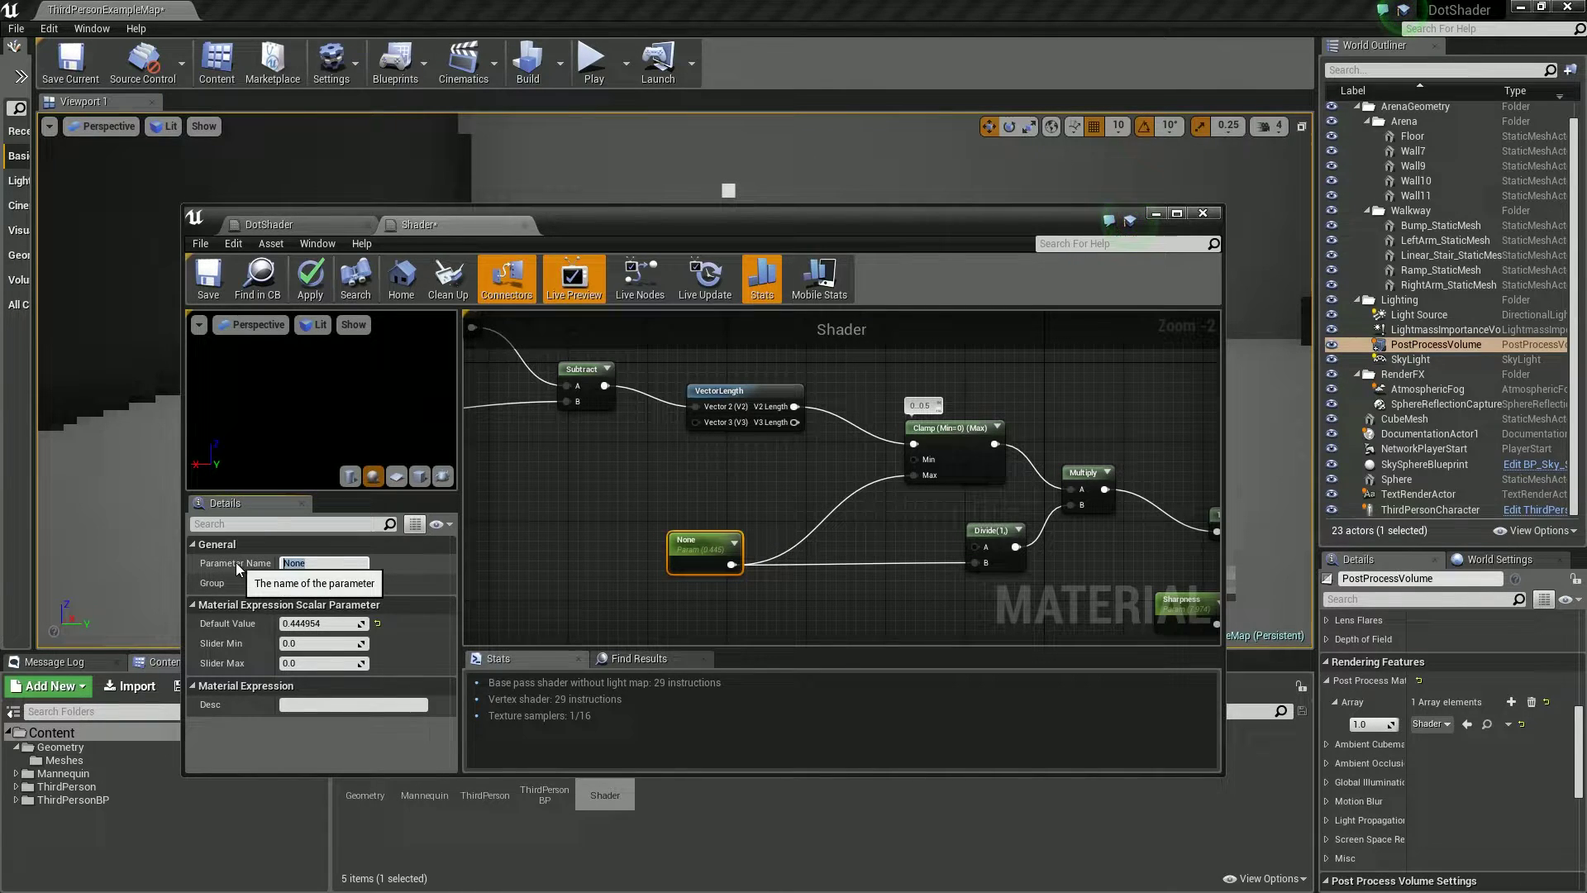
{"action": "type", "text": "Radius"}
{"action": "key", "text": "Return"}
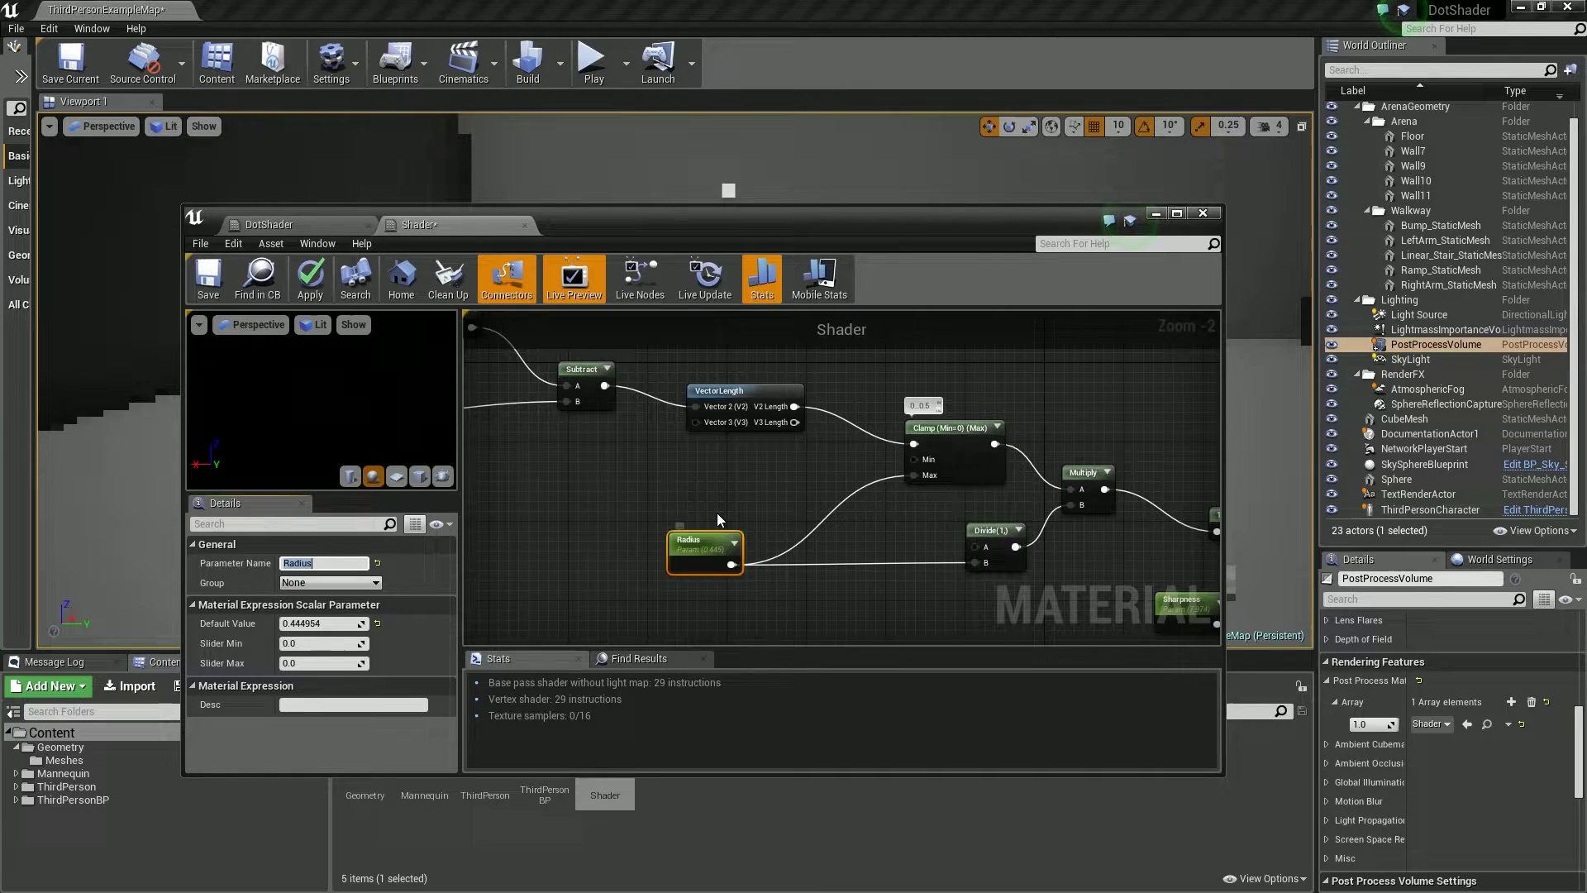
- Connect the final Clamp's output to the material's Emissive Color, replacing the brightness Divide connection
{"action": "scroll", "coordinate": [719, 520], "scroll_direction": "down", "scroll_amount": 2}
{"action": "right_click_drag", "start_coordinate": [793, 477], "coordinate": [493, 431]}
{"action": "scroll", "coordinate": [1018, 501], "scroll_direction": "down", "scroll_amount": 1}
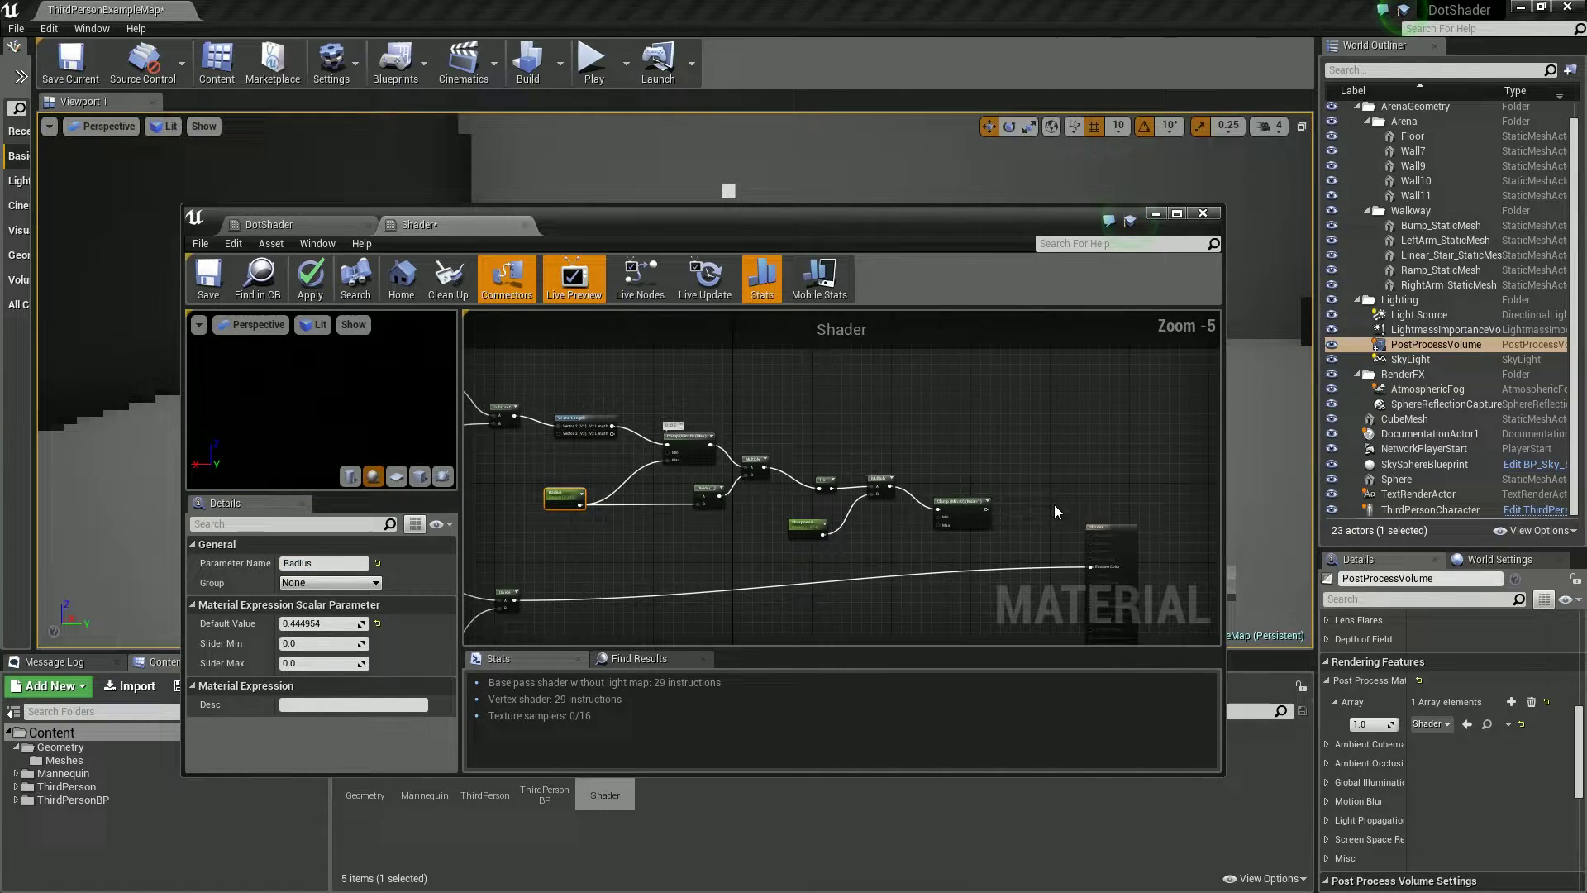
{"action": "scroll", "coordinate": [1101, 566], "scroll_direction": "up", "scroll_amount": 2}
{"action": "left_click_drag", "start_coordinate": [879, 468], "coordinate": [1069, 571]}
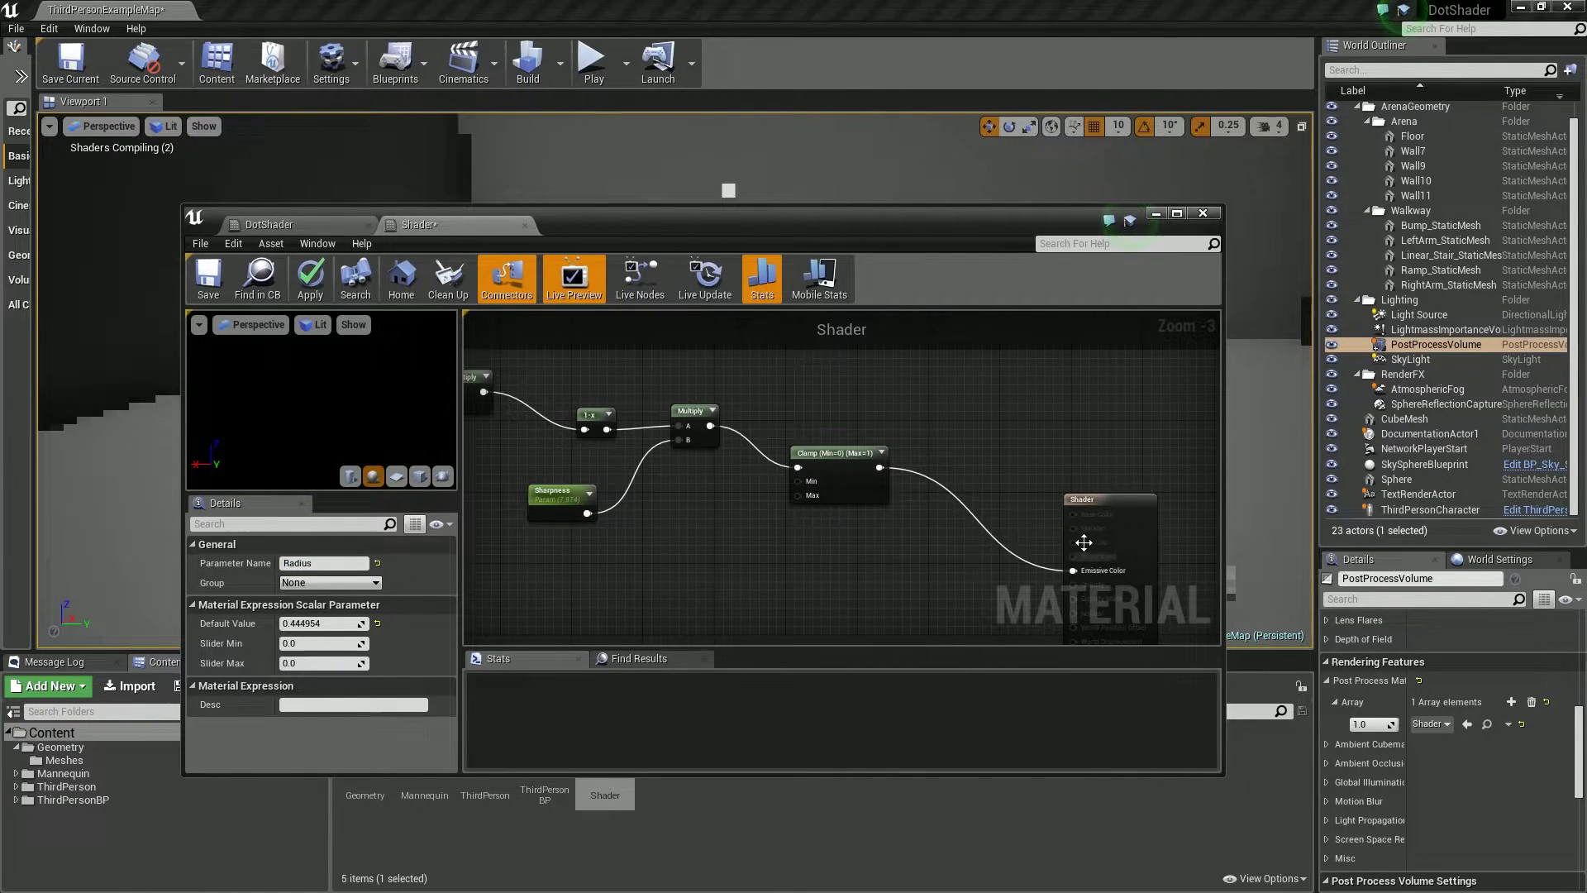
- Apply the material and reduce the Radius parameter's default value to about 0.298
{"action": "right_click_drag", "start_coordinate": [575, 370], "coordinate": [1108, 438]}
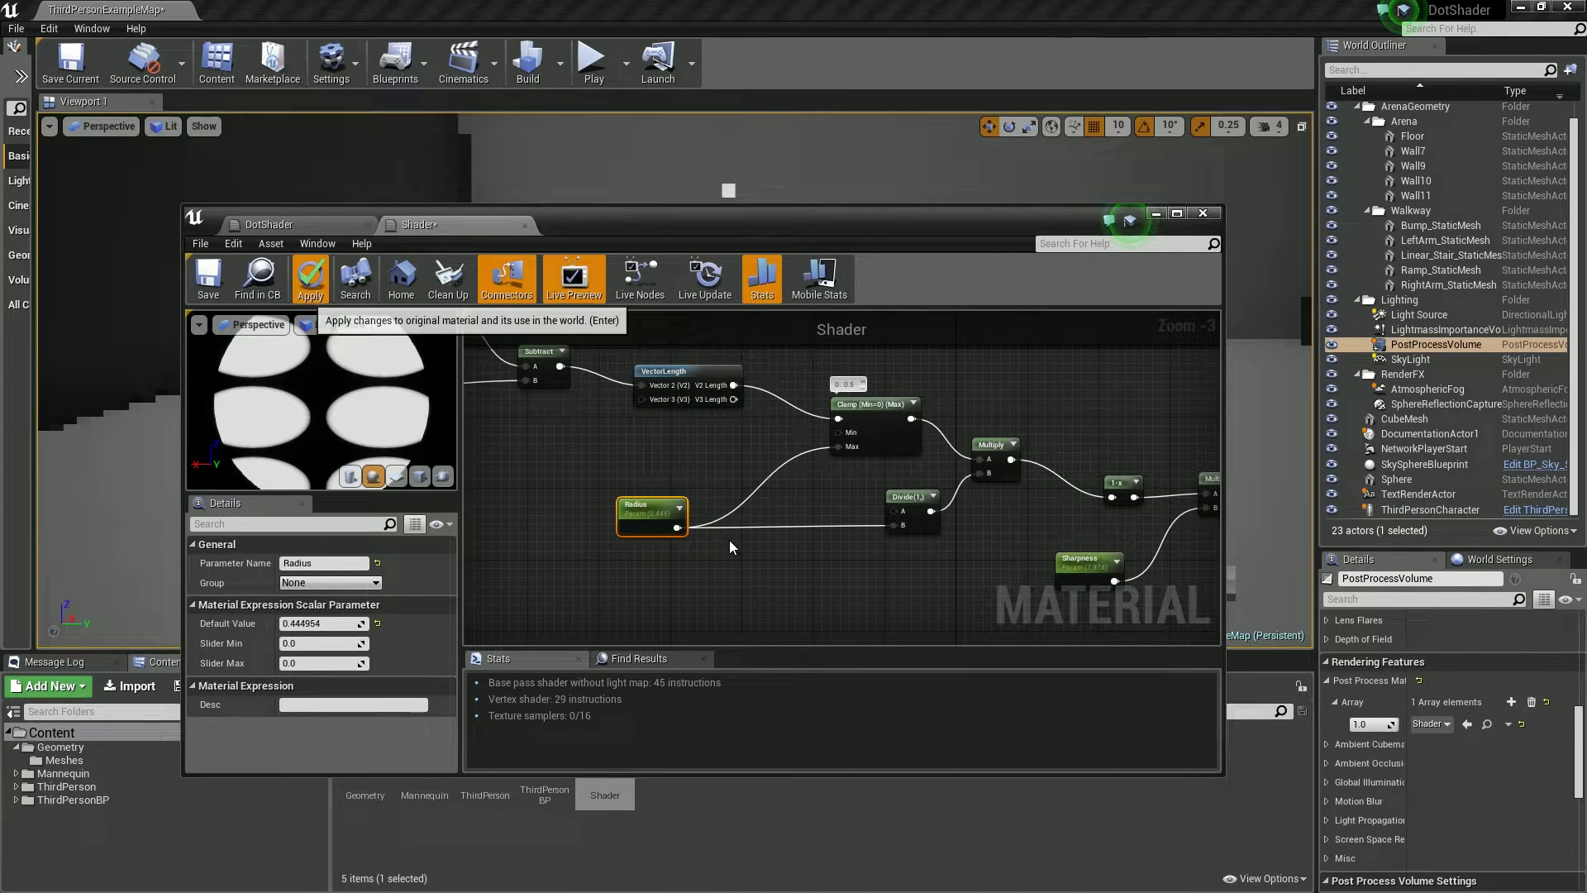
{"action": "left_click", "coordinate": [305, 296]}
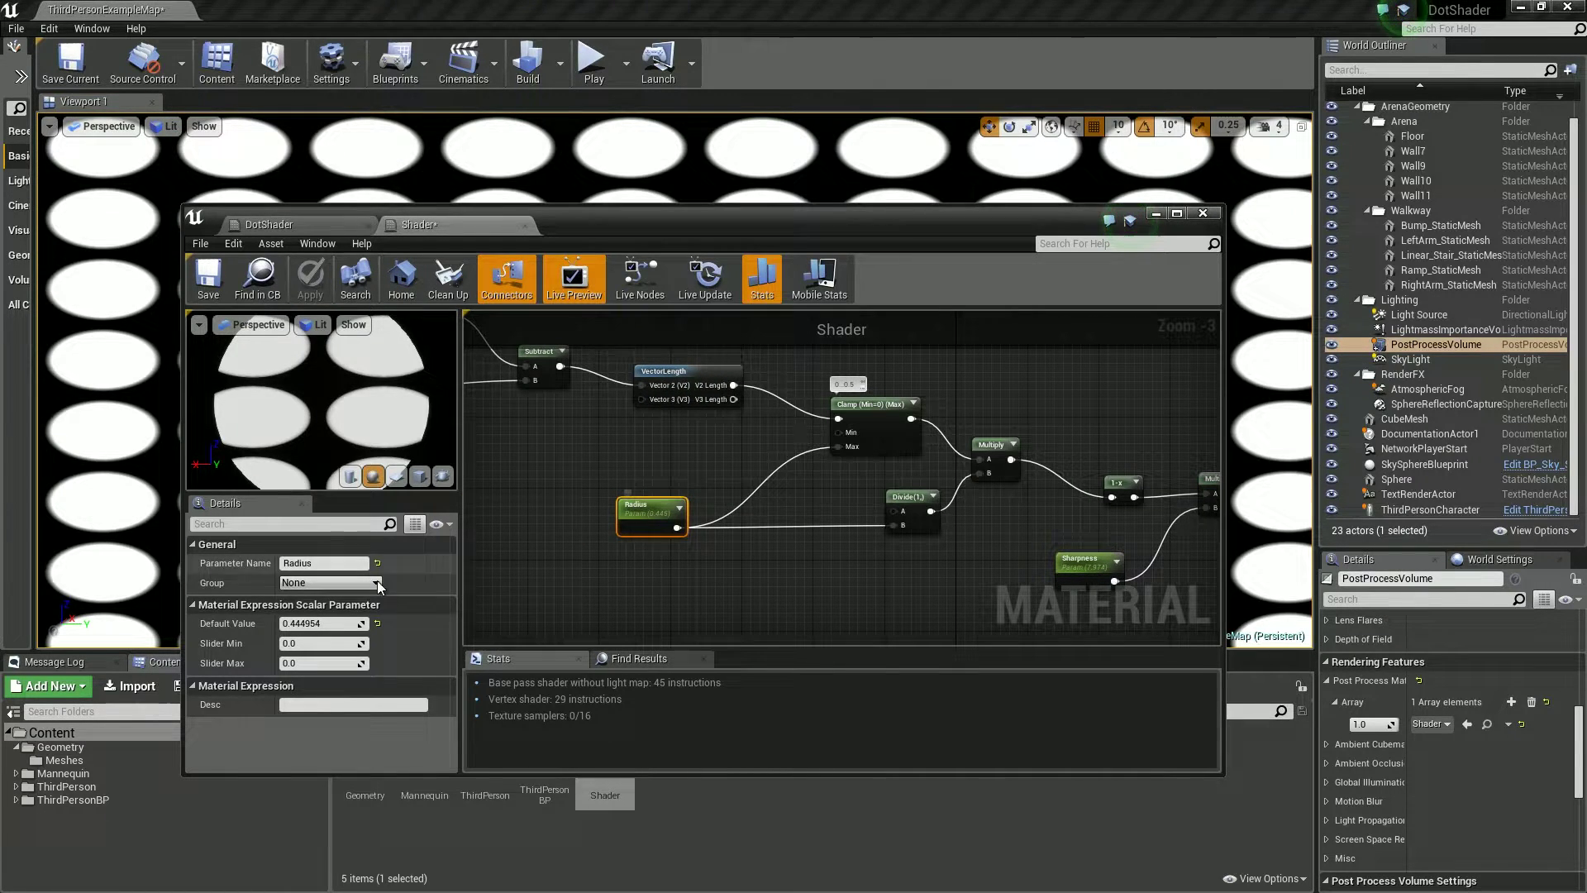
{"action": "mouse_move", "coordinate": [320, 623]}
{"action": "left_mouse_down"}
{"action": "mouse_move", "coordinate": [293, 623]}
{"action": "mouse_move", "coordinate": [309, 623]}
{"action": "left_mouse_up"}
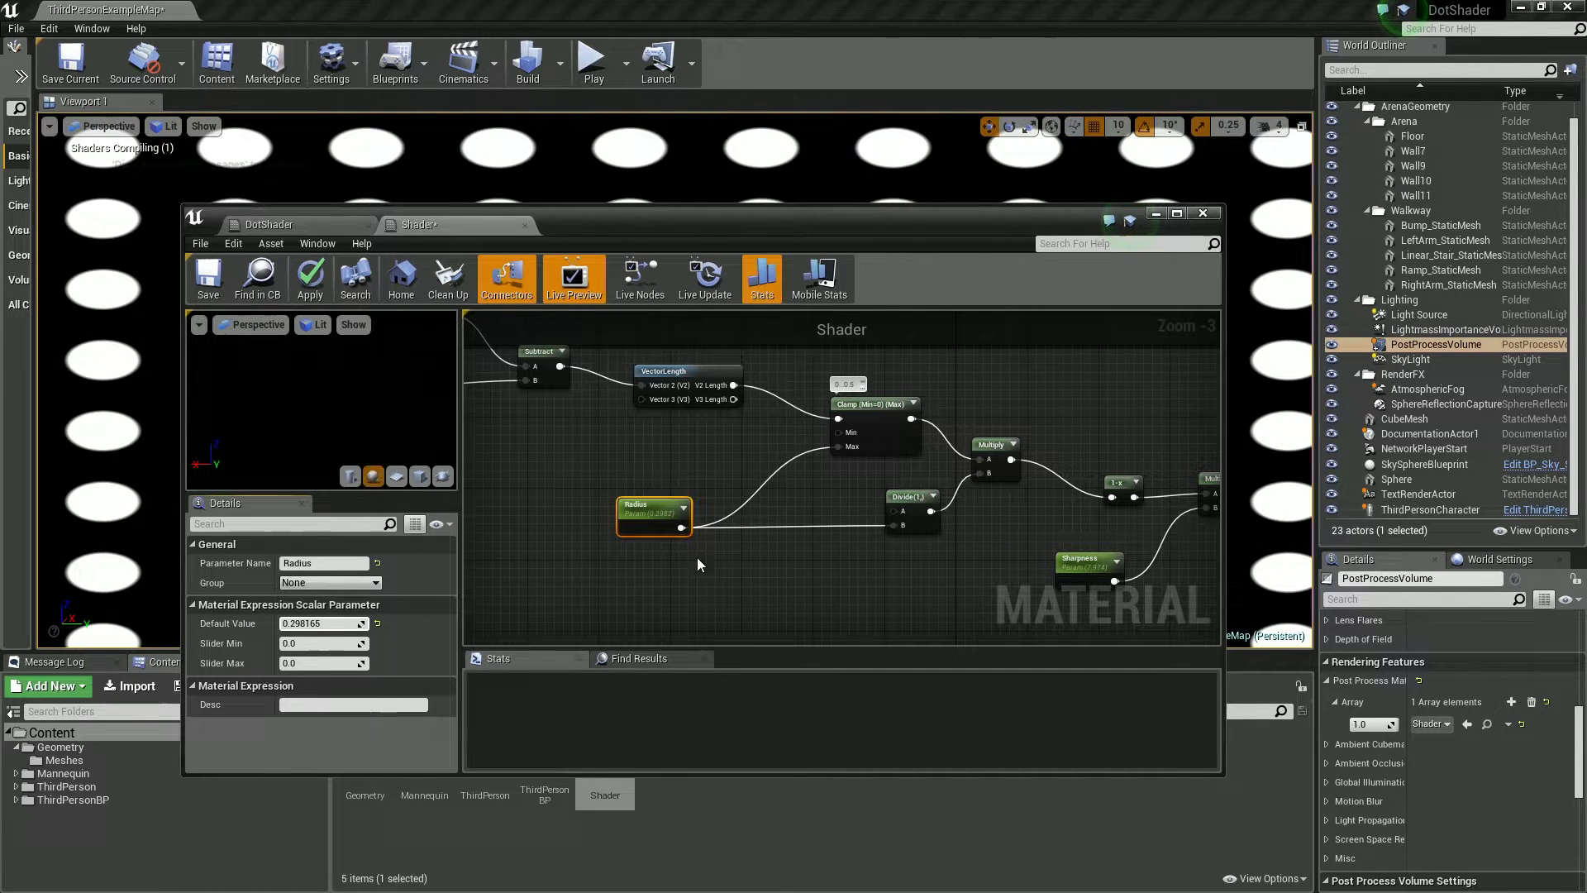
- Connect the B scalar parameter that drives the pixelation to the B input of the Multiply before Frac
{"action": "scroll", "coordinate": [648, 549], "scroll_direction": "down", "scroll_amount": 3}
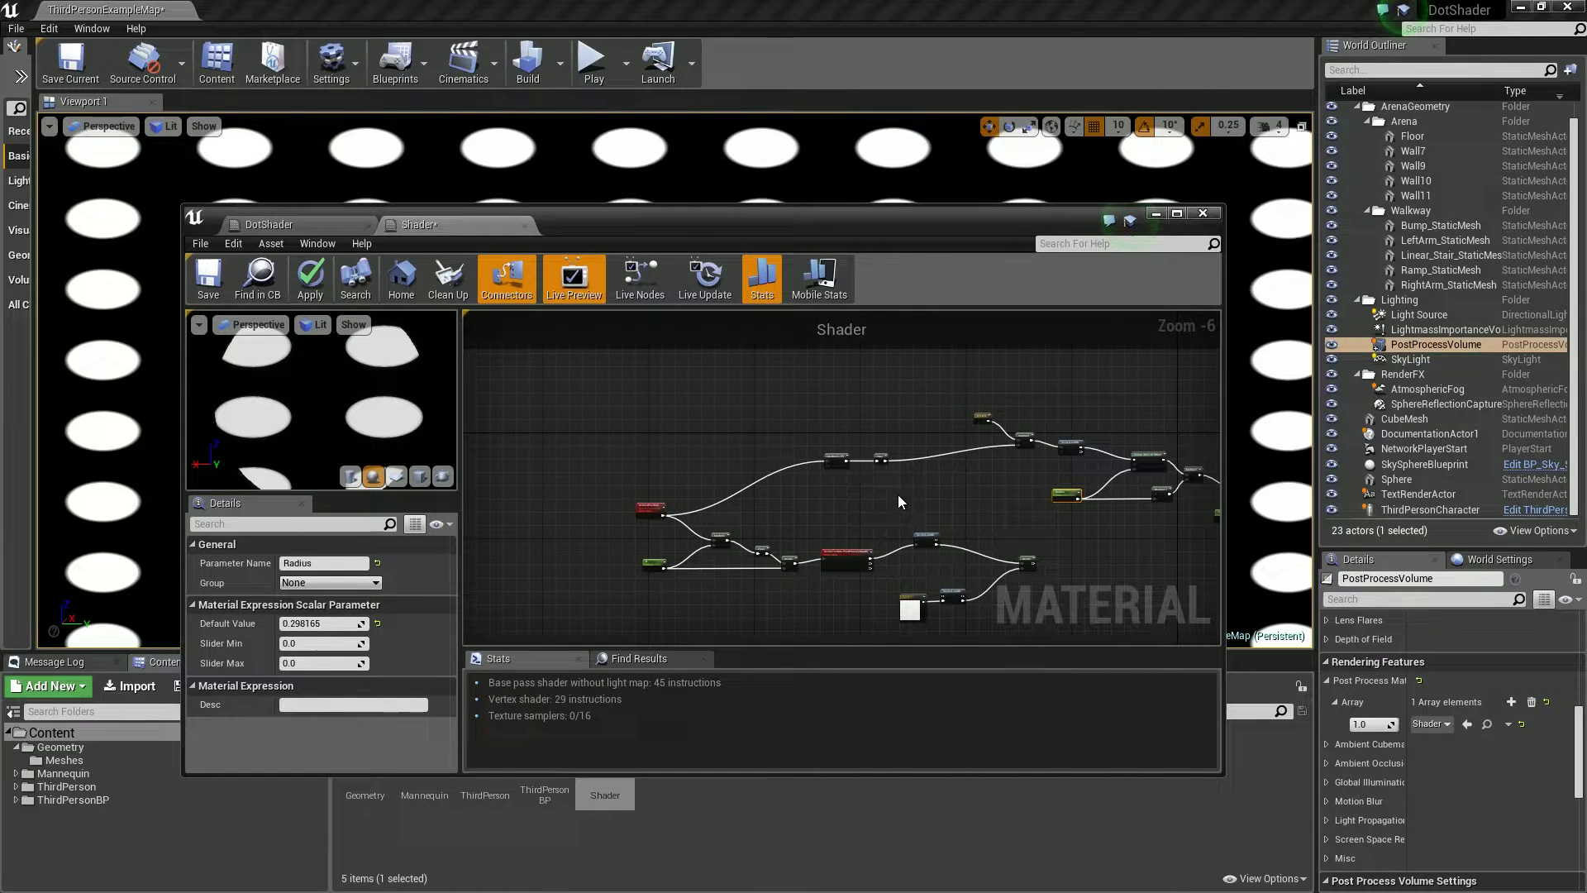
{"action": "scroll", "coordinate": [1055, 425], "scroll_direction": "up", "scroll_amount": 5}
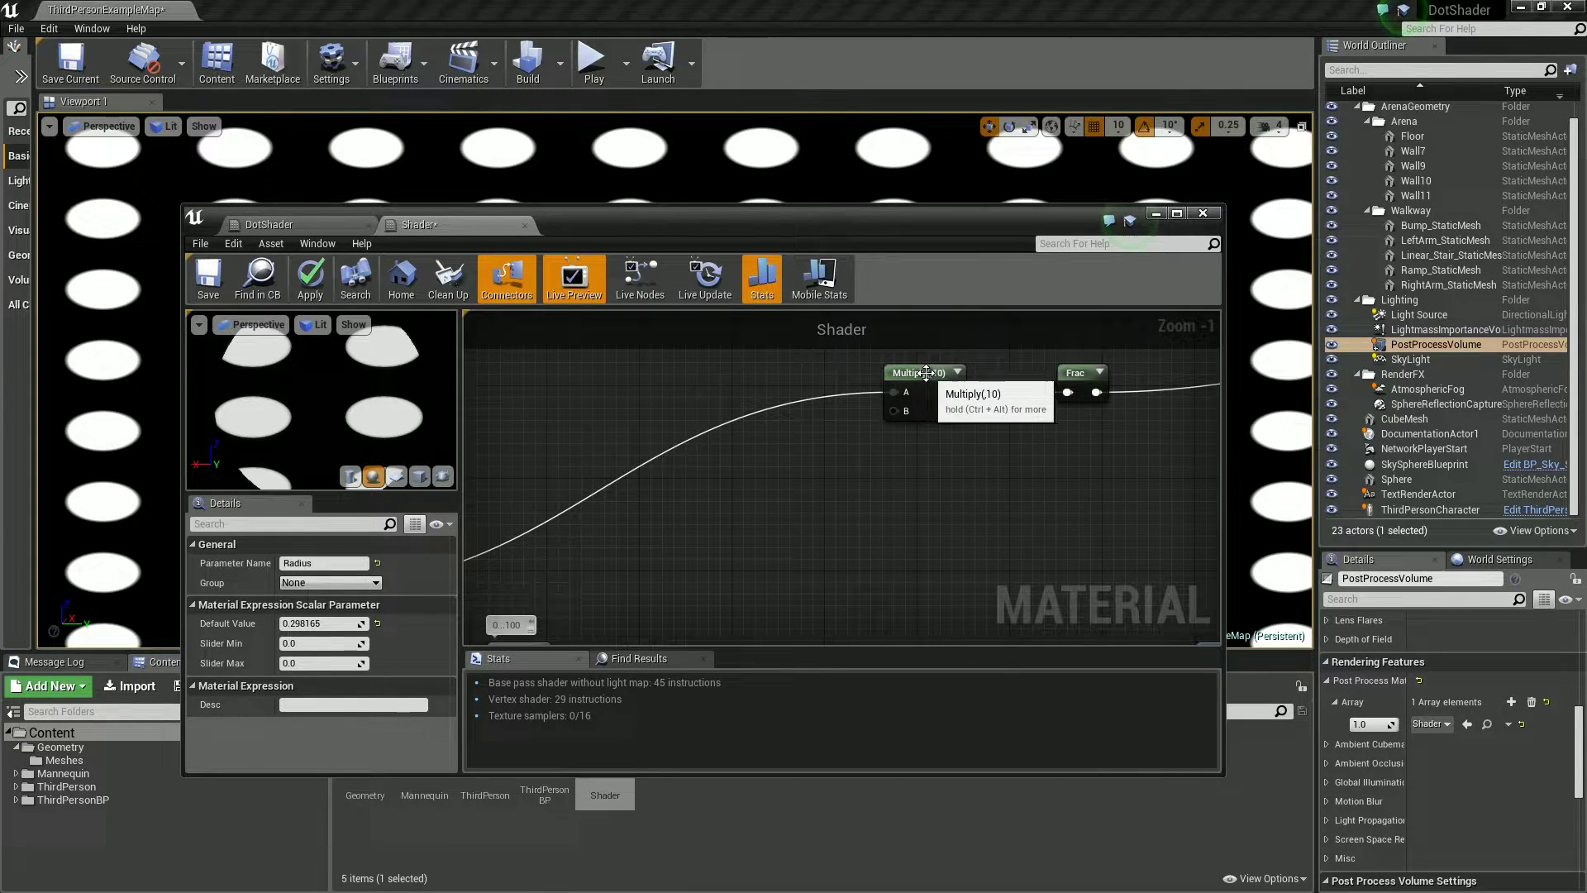
{"action": "scroll", "coordinate": [808, 452], "scroll_direction": "down", "scroll_amount": 3}
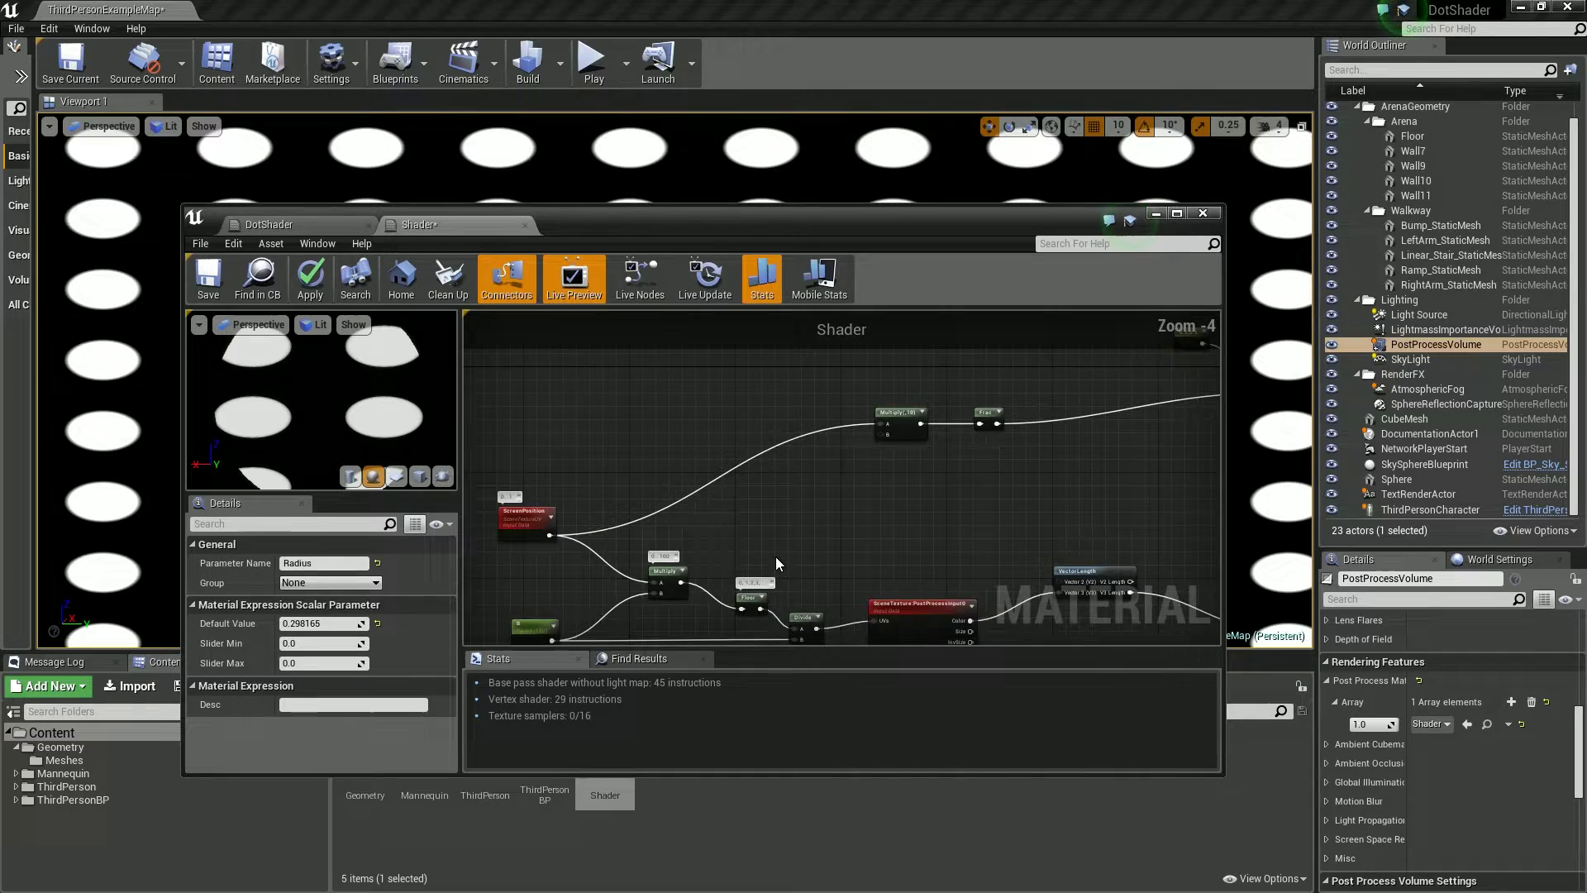
{"action": "mouse_move", "coordinate": [775, 557]}
{"action": "right_mouse_down"}
{"action": "mouse_move", "coordinate": [858, 447]}
{"action": "mouse_move", "coordinate": [795, 538]}
{"action": "right_mouse_up"}
{"action": "scroll", "coordinate": [760, 473], "scroll_direction": "up", "scroll_amount": 1}
{"action": "scroll", "coordinate": [706, 526], "scroll_direction": "down", "scroll_amount": 1}
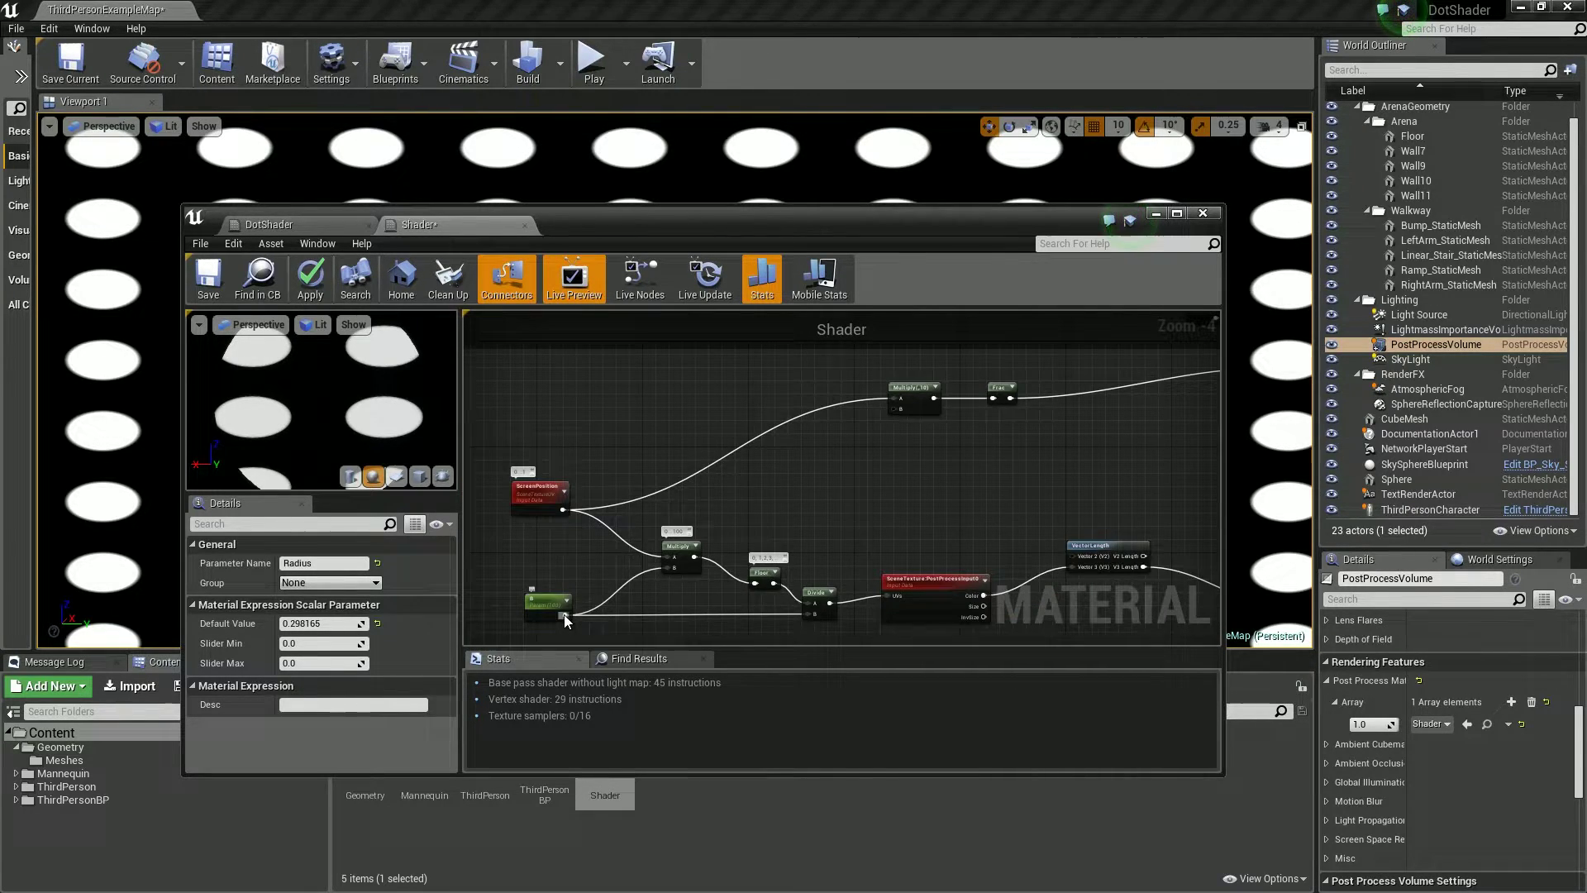
{"action": "left_click_drag", "start_coordinate": [564, 613], "coordinate": [894, 409]}
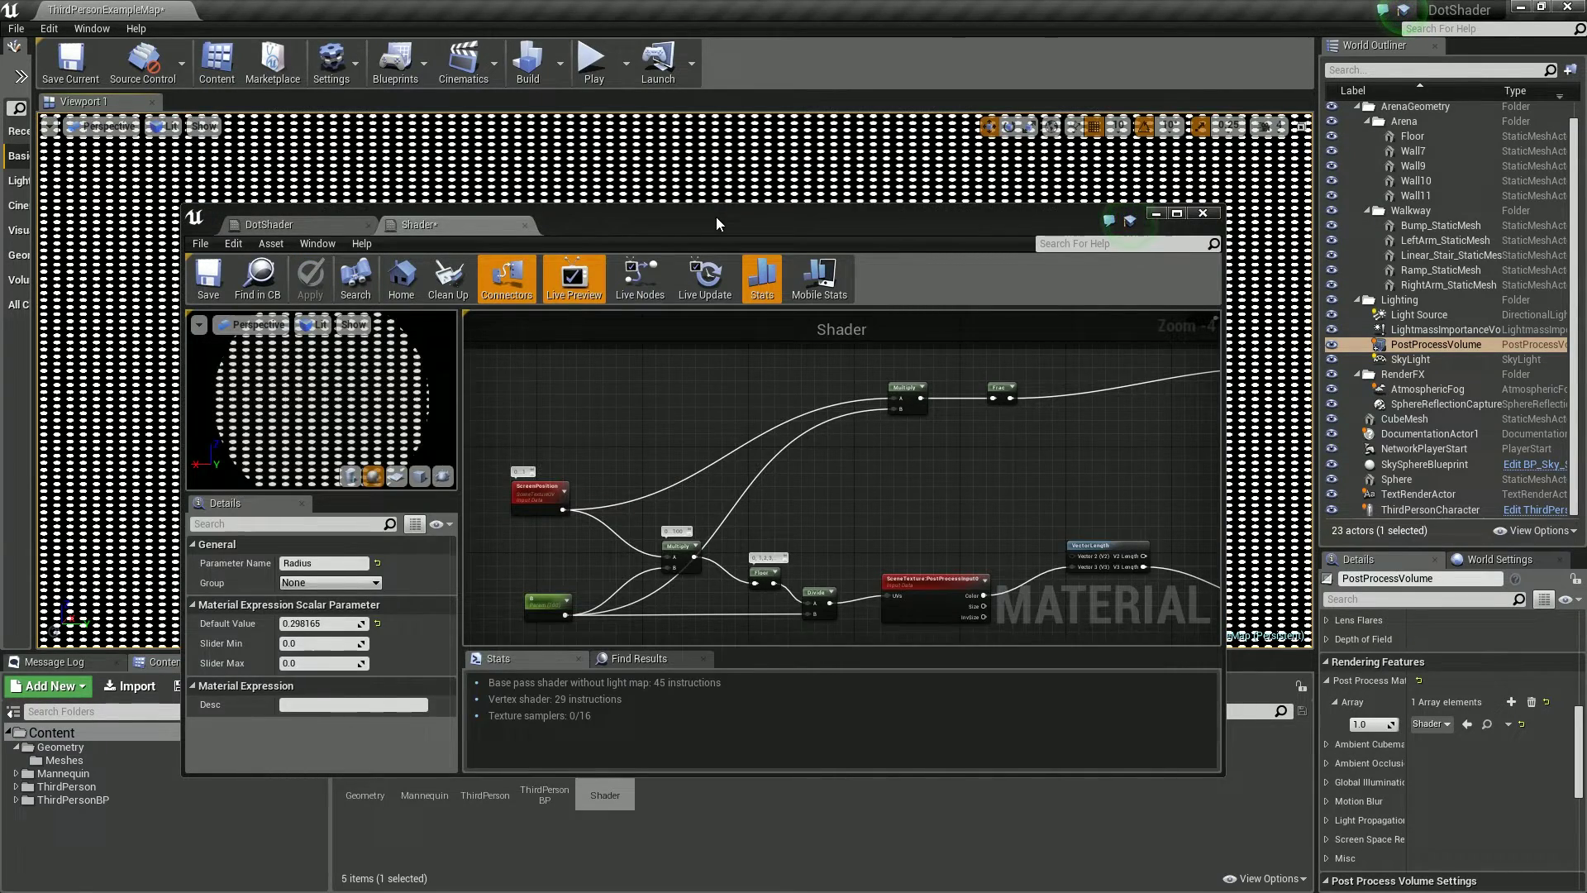
- Move the material editor window up and set the B parameter's default value to about 50.92
{"action": "left_click_drag", "start_coordinate": [716, 216], "coordinate": [654, 170]}
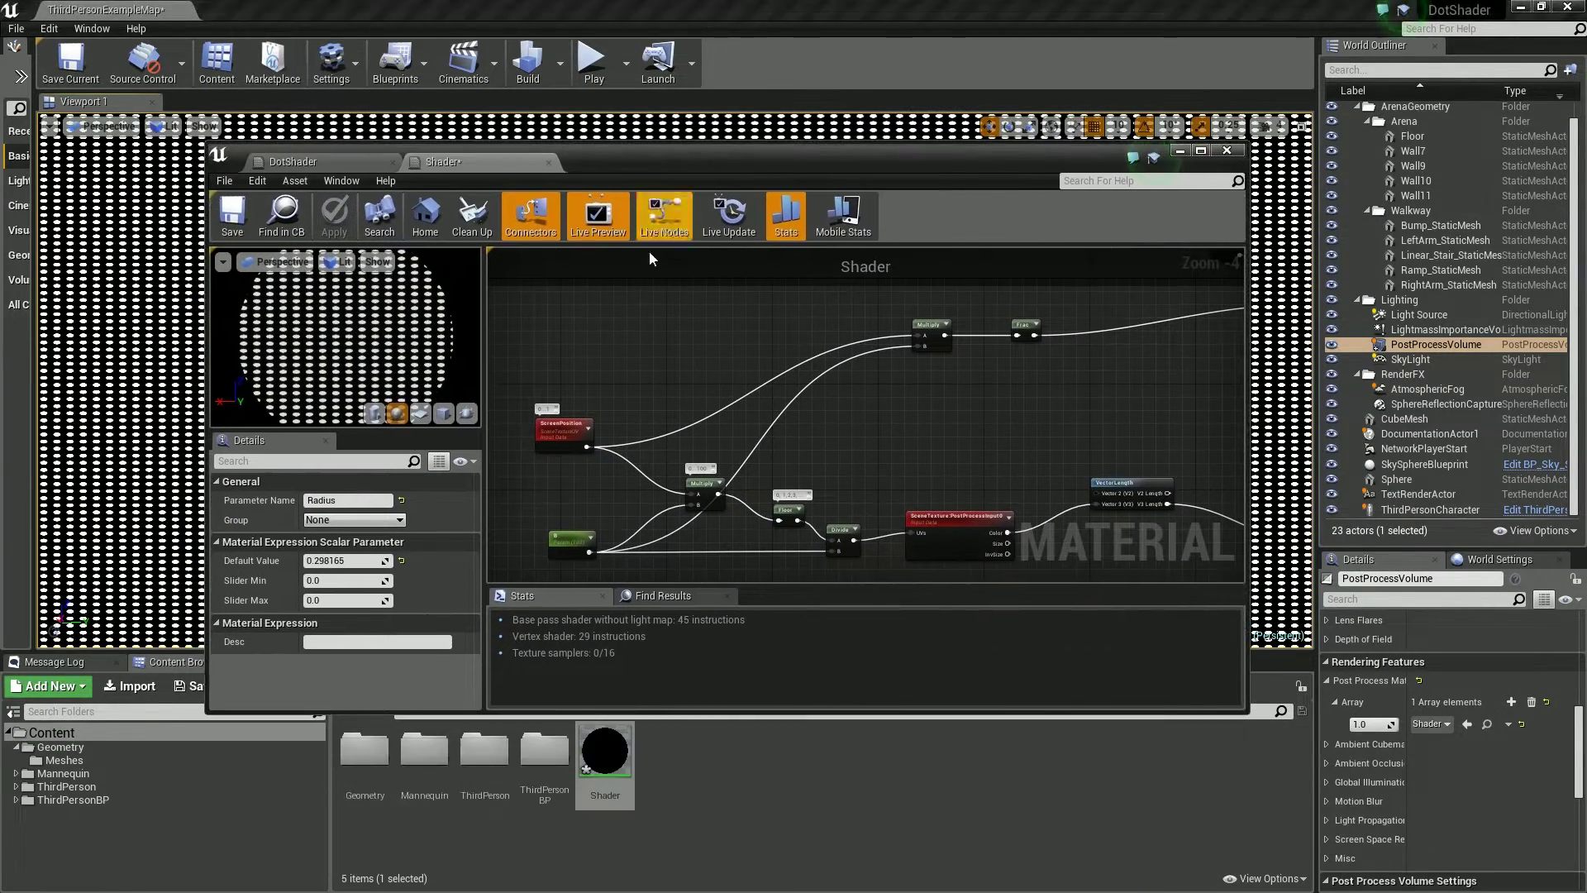
{"action": "left_click", "coordinate": [577, 532]}
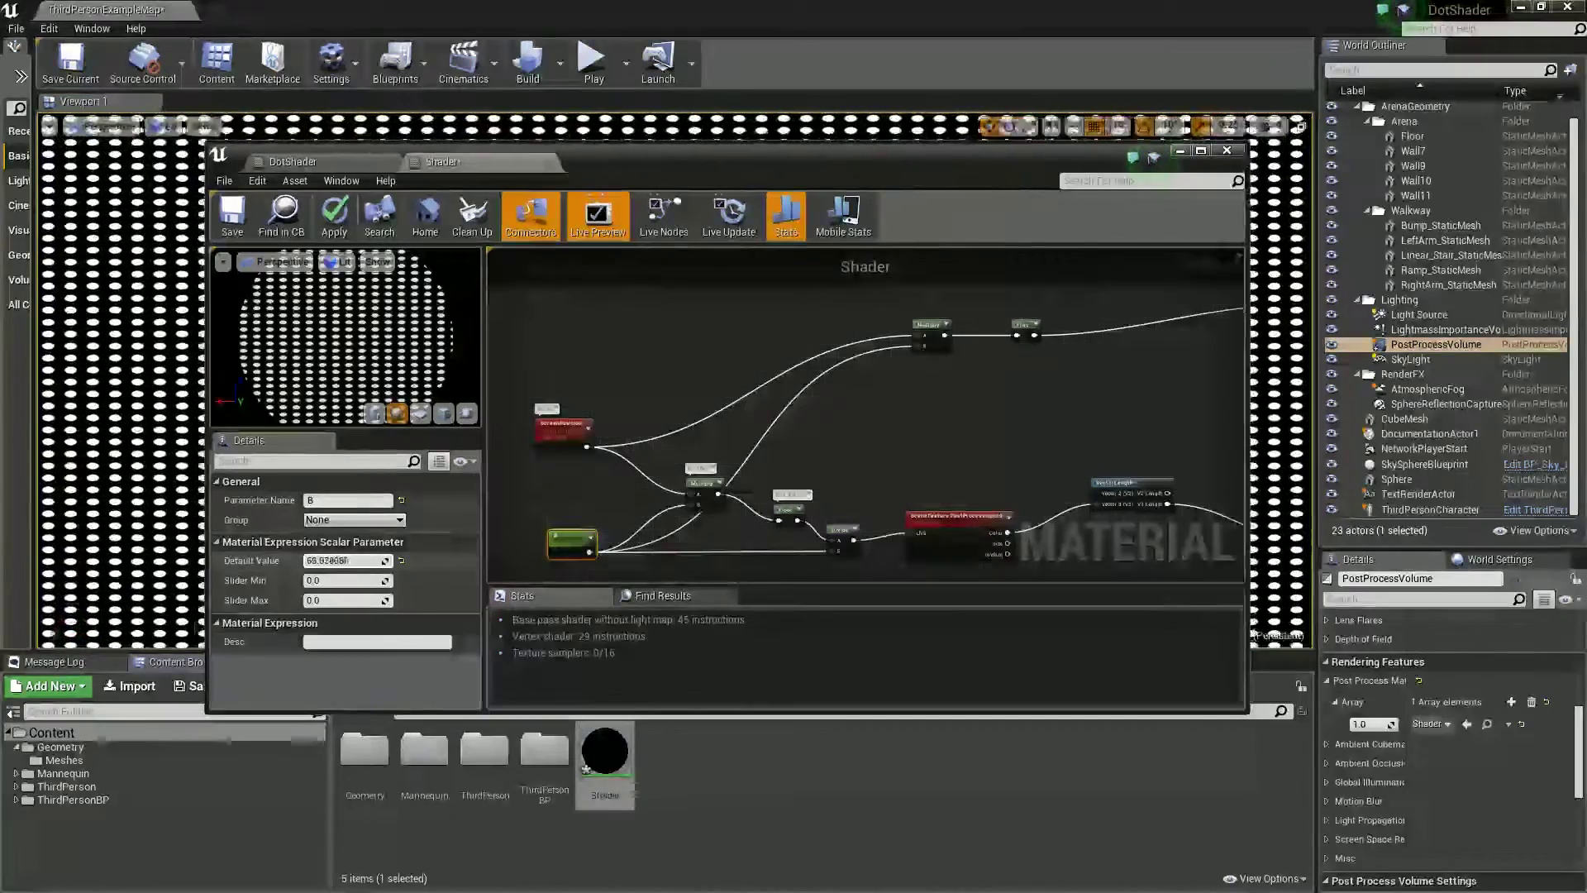
{"action": "left_click_drag", "start_coordinate": [347, 560], "coordinate": [376, 560]}
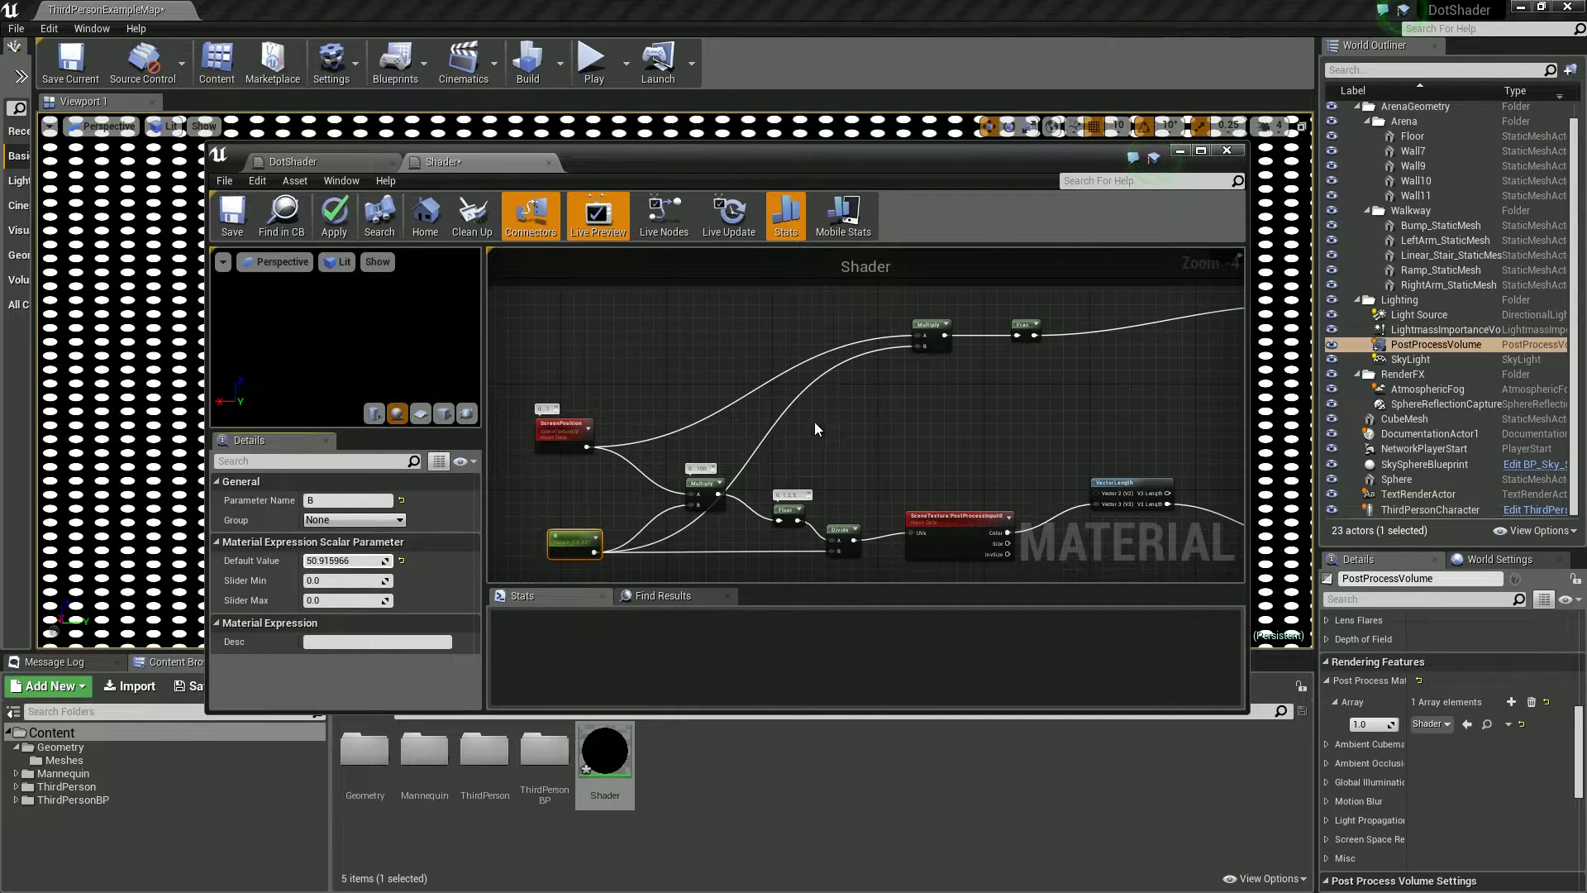
- Save the pending items immediately and set the Radius parameter's default value to about 0.335
{"action": "scroll", "coordinate": [893, 447], "scroll_direction": "down", "scroll_amount": 2}
{"action": "right_click_drag", "start_coordinate": [1074, 413], "coordinate": [788, 384]}
{"action": "scroll", "coordinate": [830, 432], "scroll_direction": "up", "scroll_amount": 2}
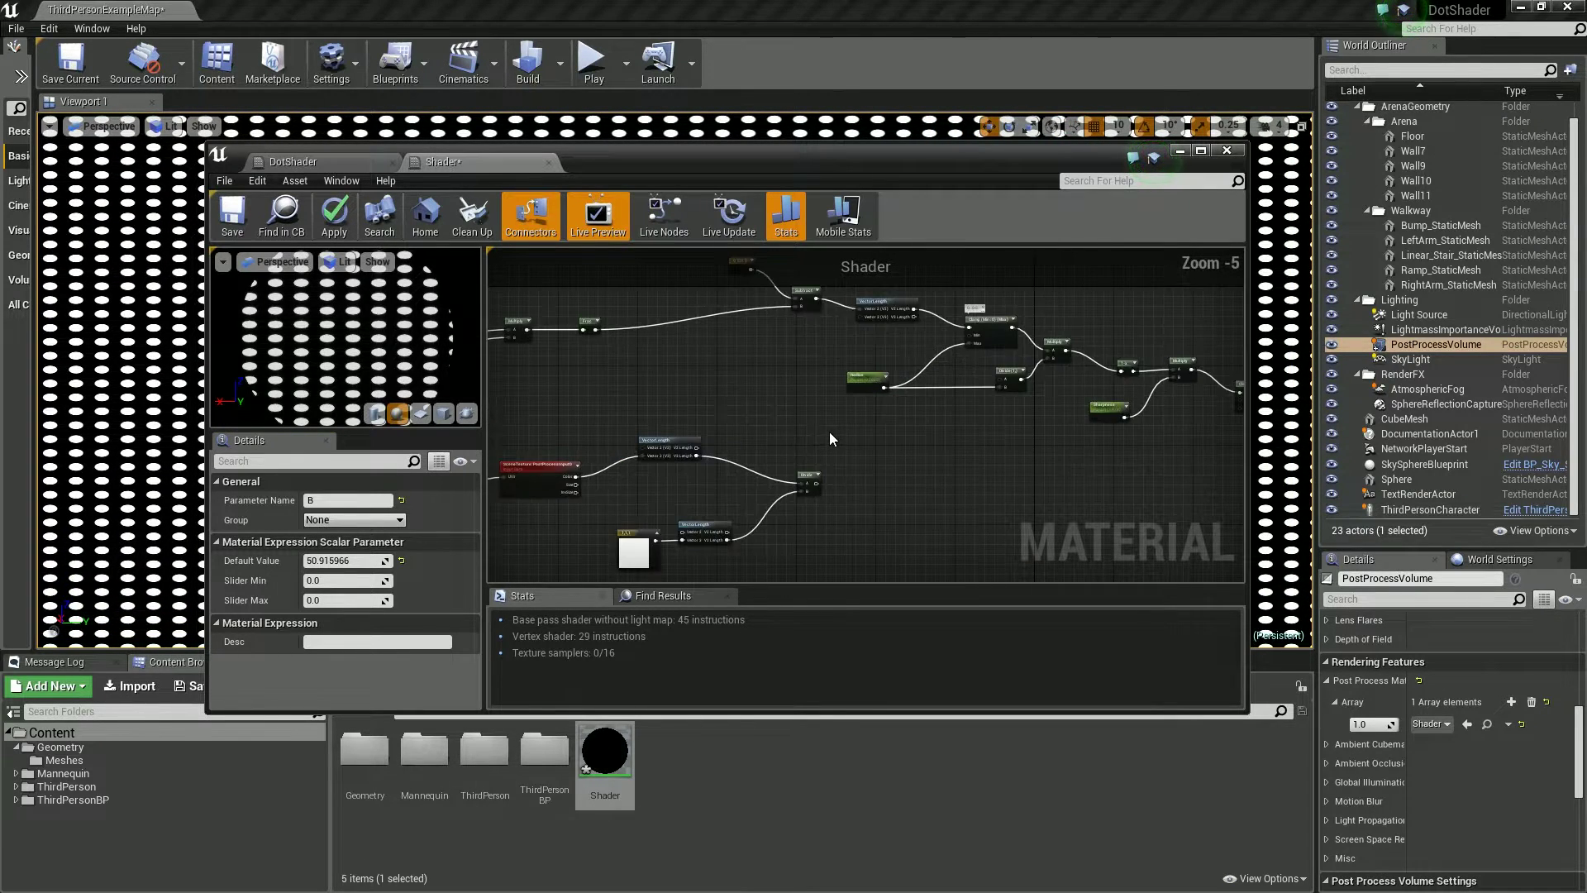
{"action": "right_click_drag", "start_coordinate": [882, 418], "coordinate": [835, 434]}
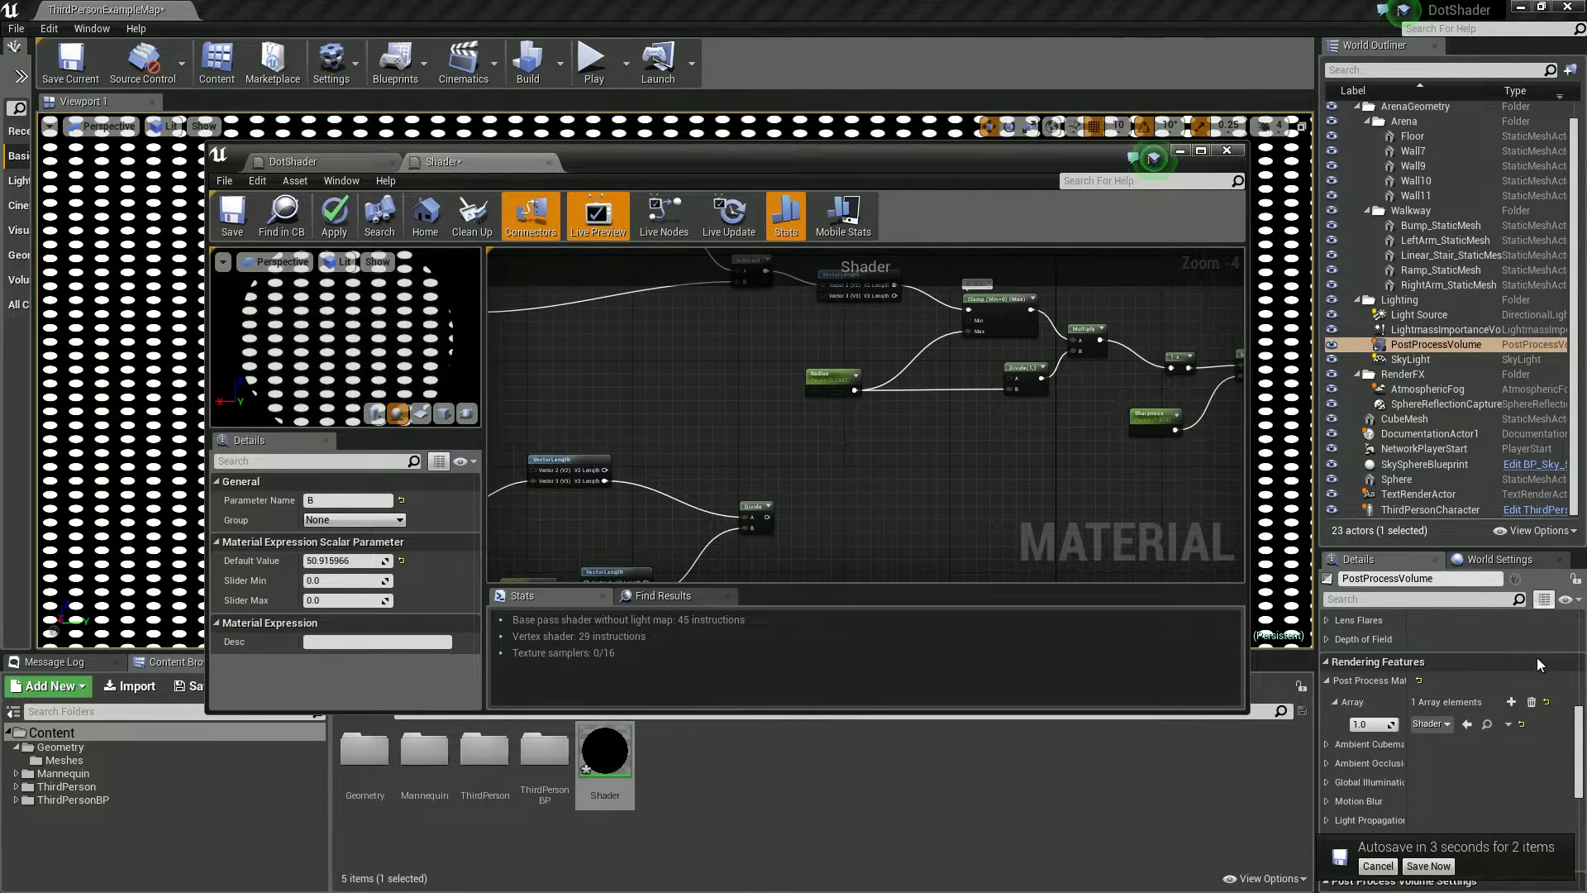
{"action": "left_click", "coordinate": [1423, 867]}
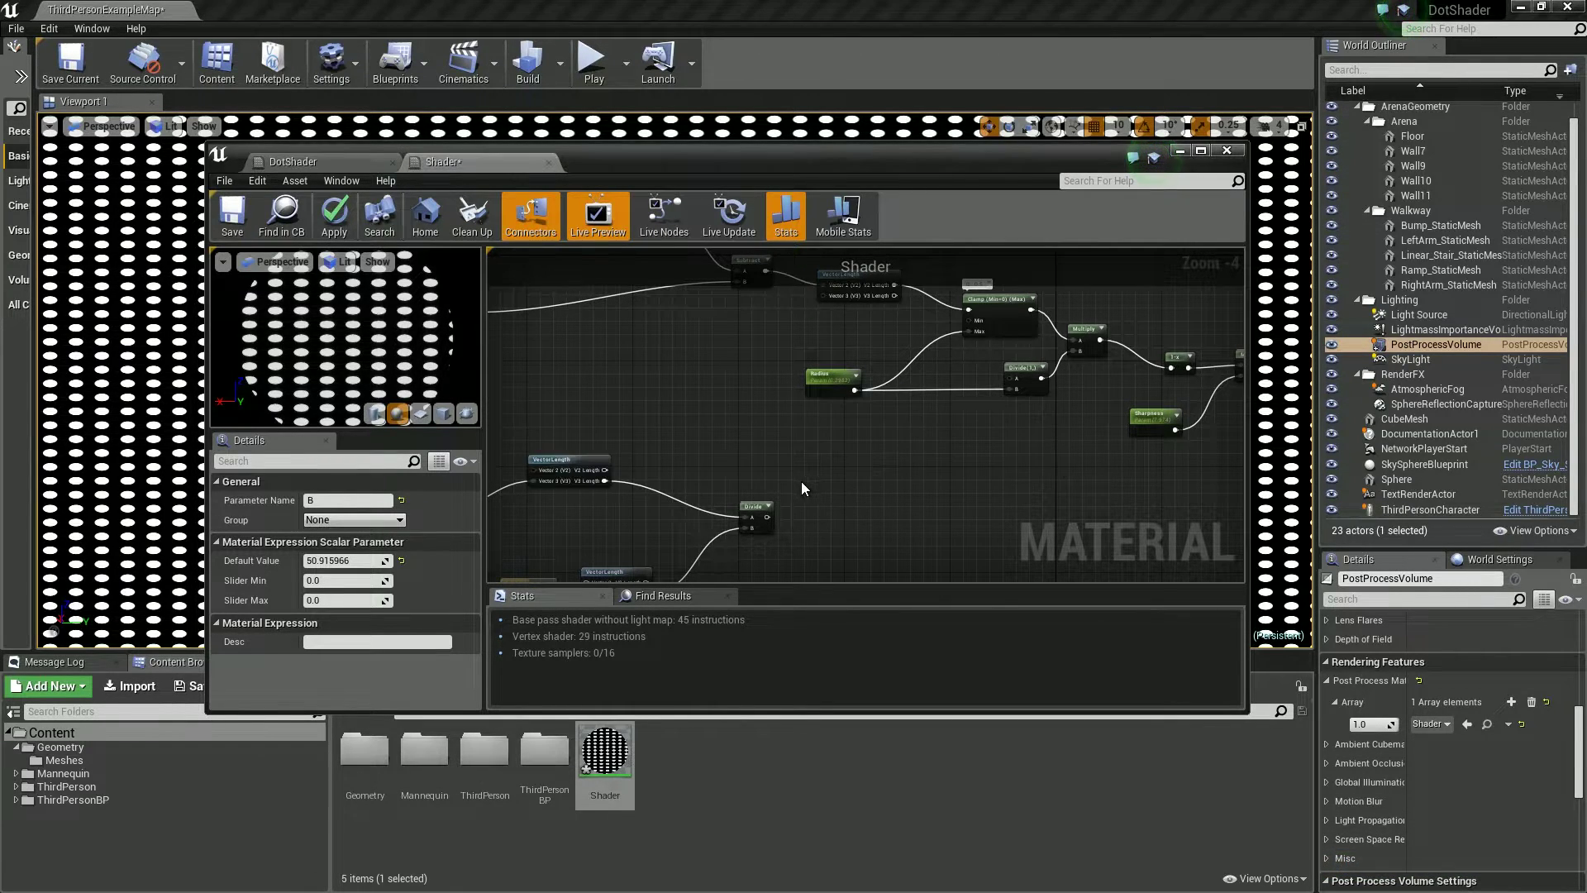
{"action": "right_click_drag", "start_coordinate": [826, 389], "coordinate": [773, 387]}
{"action": "left_click", "coordinate": [775, 378]}
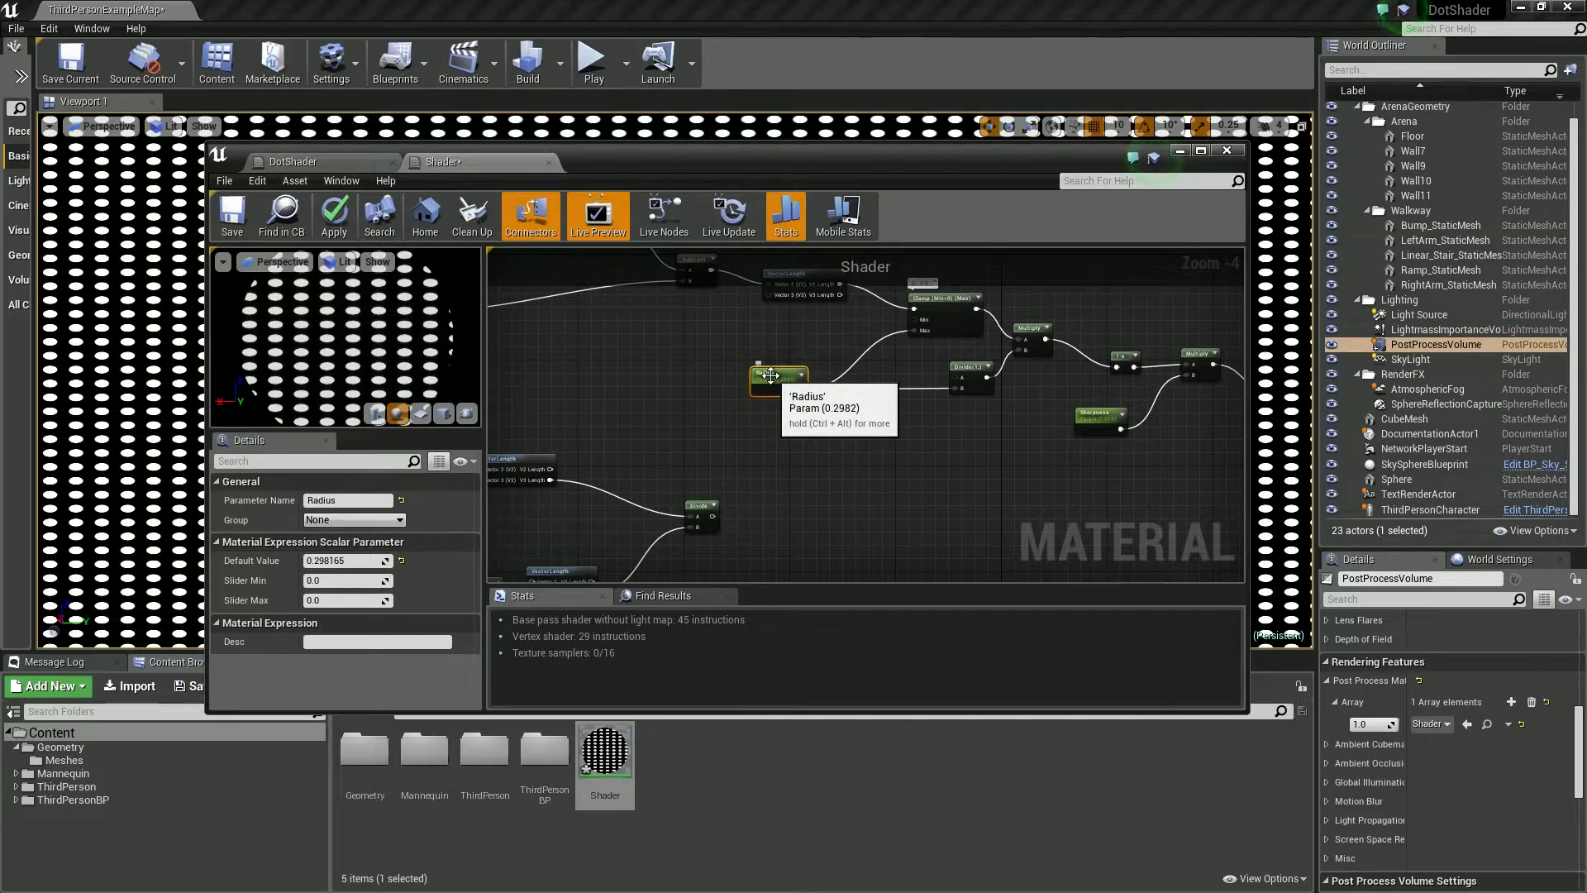
{"action": "mouse_move", "coordinate": [341, 556]}
{"action": "left_mouse_down"}
{"action": "mouse_move", "coordinate": [321, 557]}
{"action": "mouse_move", "coordinate": [345, 560]}
{"action": "left_mouse_up"}
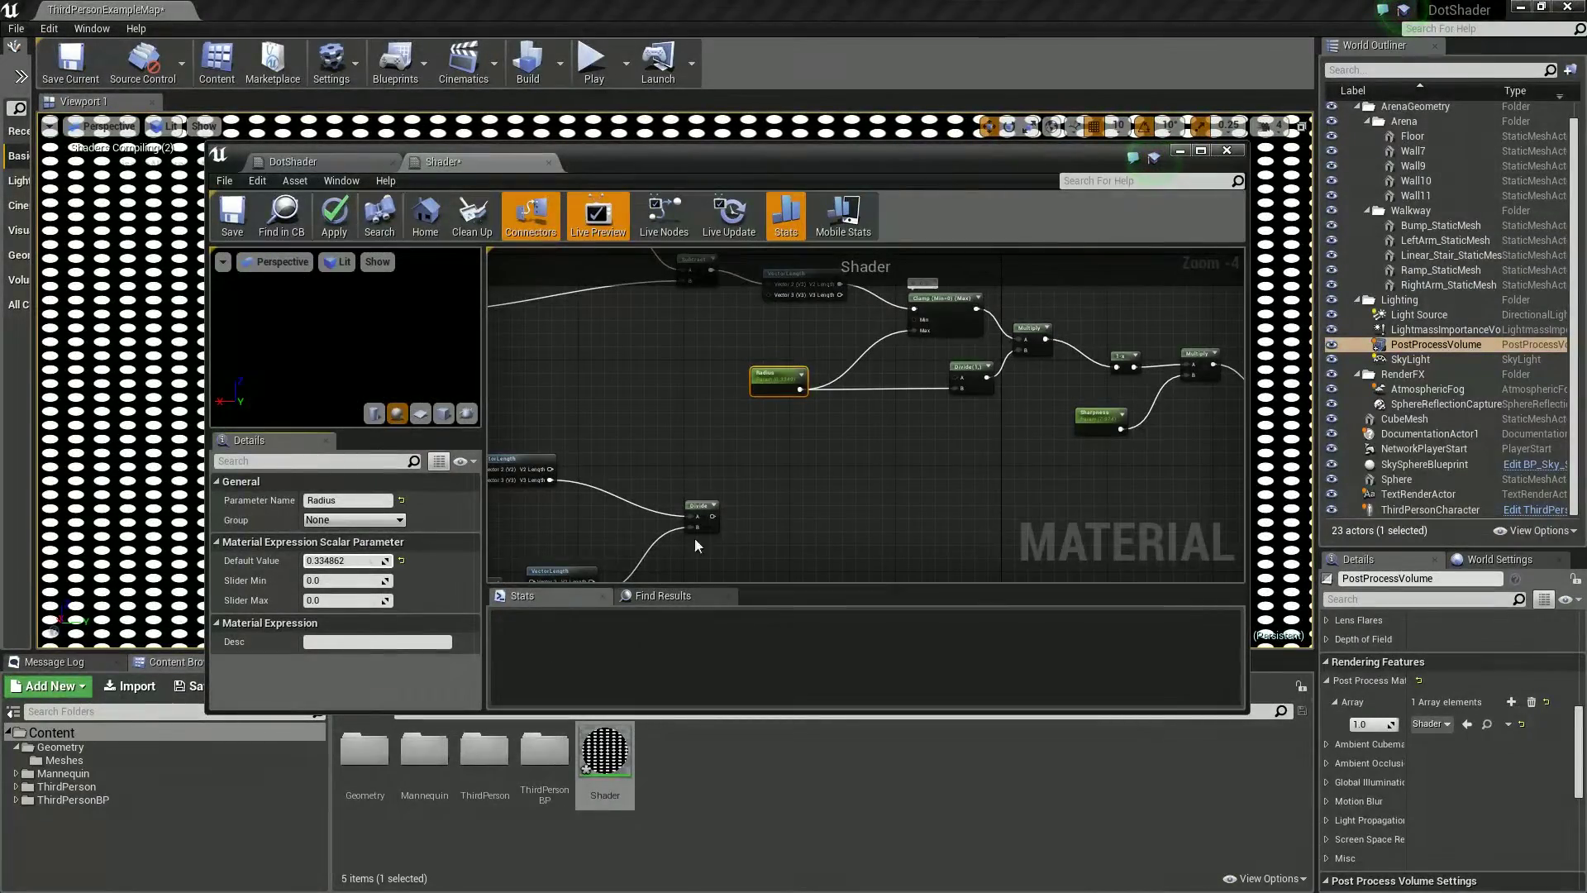
- Replace Radius with the brightness Divide's output at the Clamp's Max and the second Divide's B input, and apply the material
{"action": "right_click_drag", "start_coordinate": [778, 523], "coordinate": [779, 480]}
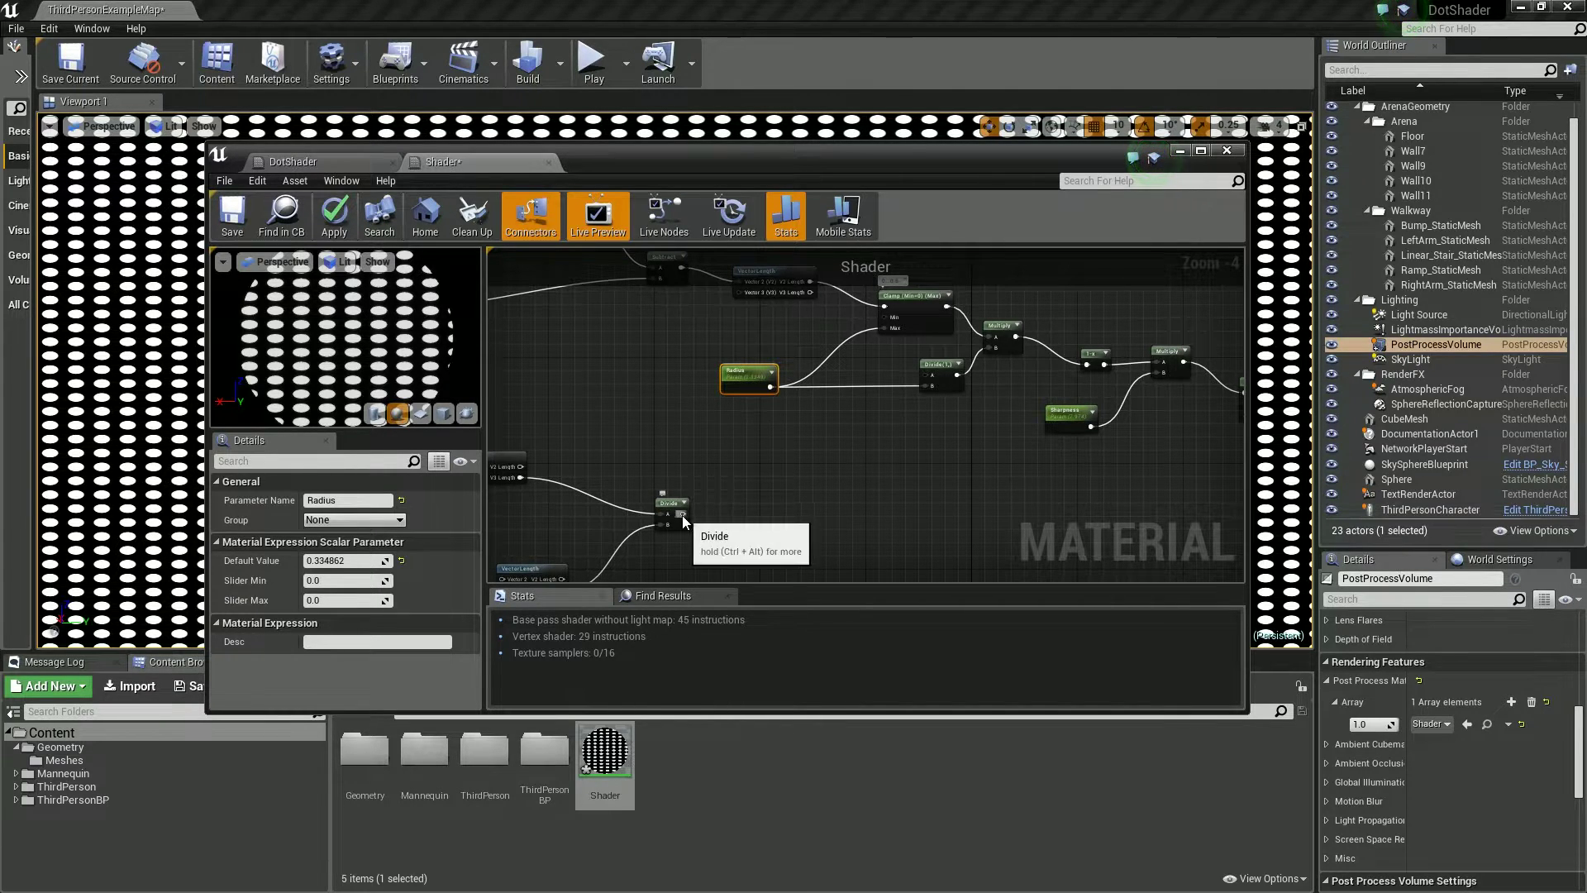
{"action": "left_click_drag", "start_coordinate": [683, 514], "coordinate": [885, 331]}
{"action": "left_click_drag", "start_coordinate": [683, 513], "coordinate": [926, 384]}
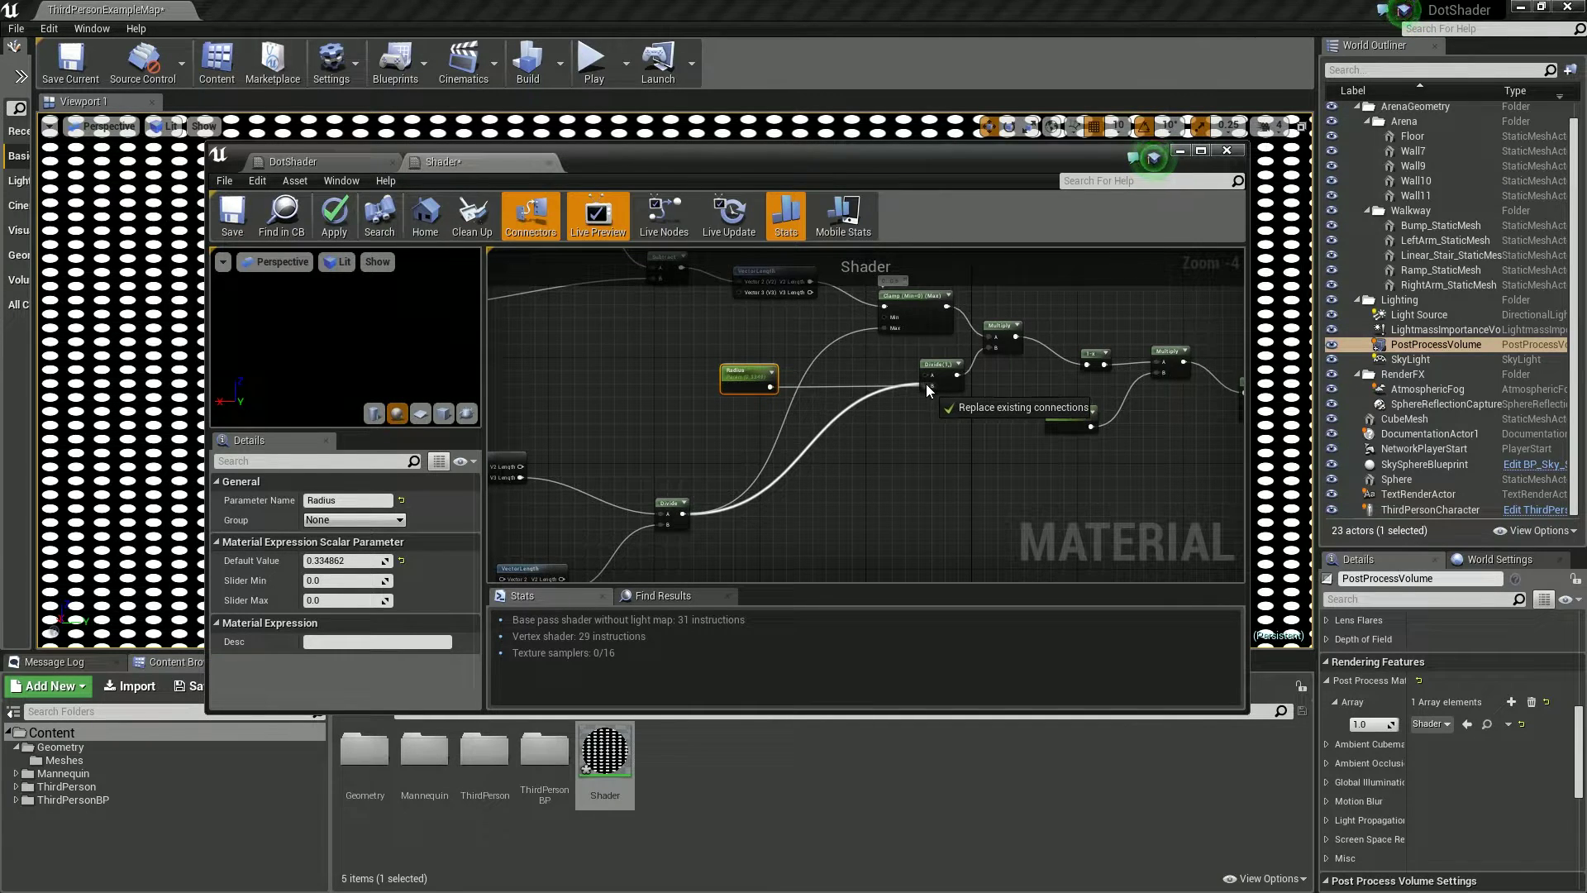
{"action": "left_click", "coordinate": [337, 210]}
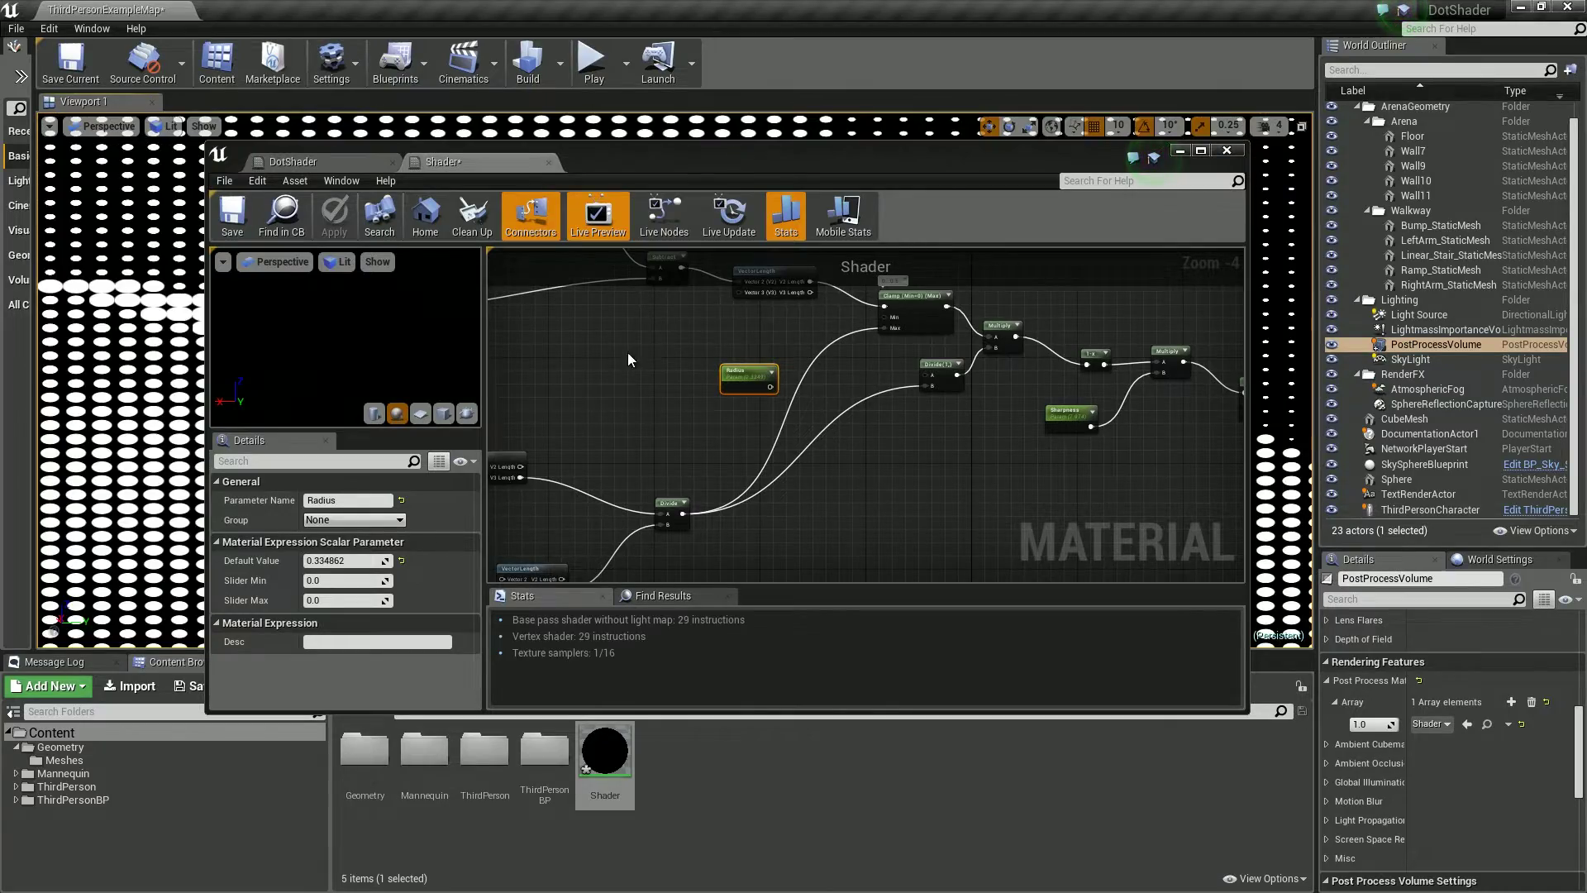
- Inspect the dot pattern in the scene and trace the nodes linking screen position, the B parameter and the pixelated scene texture
{"action": "left_click_drag", "start_coordinate": [766, 156], "coordinate": [901, 590]}
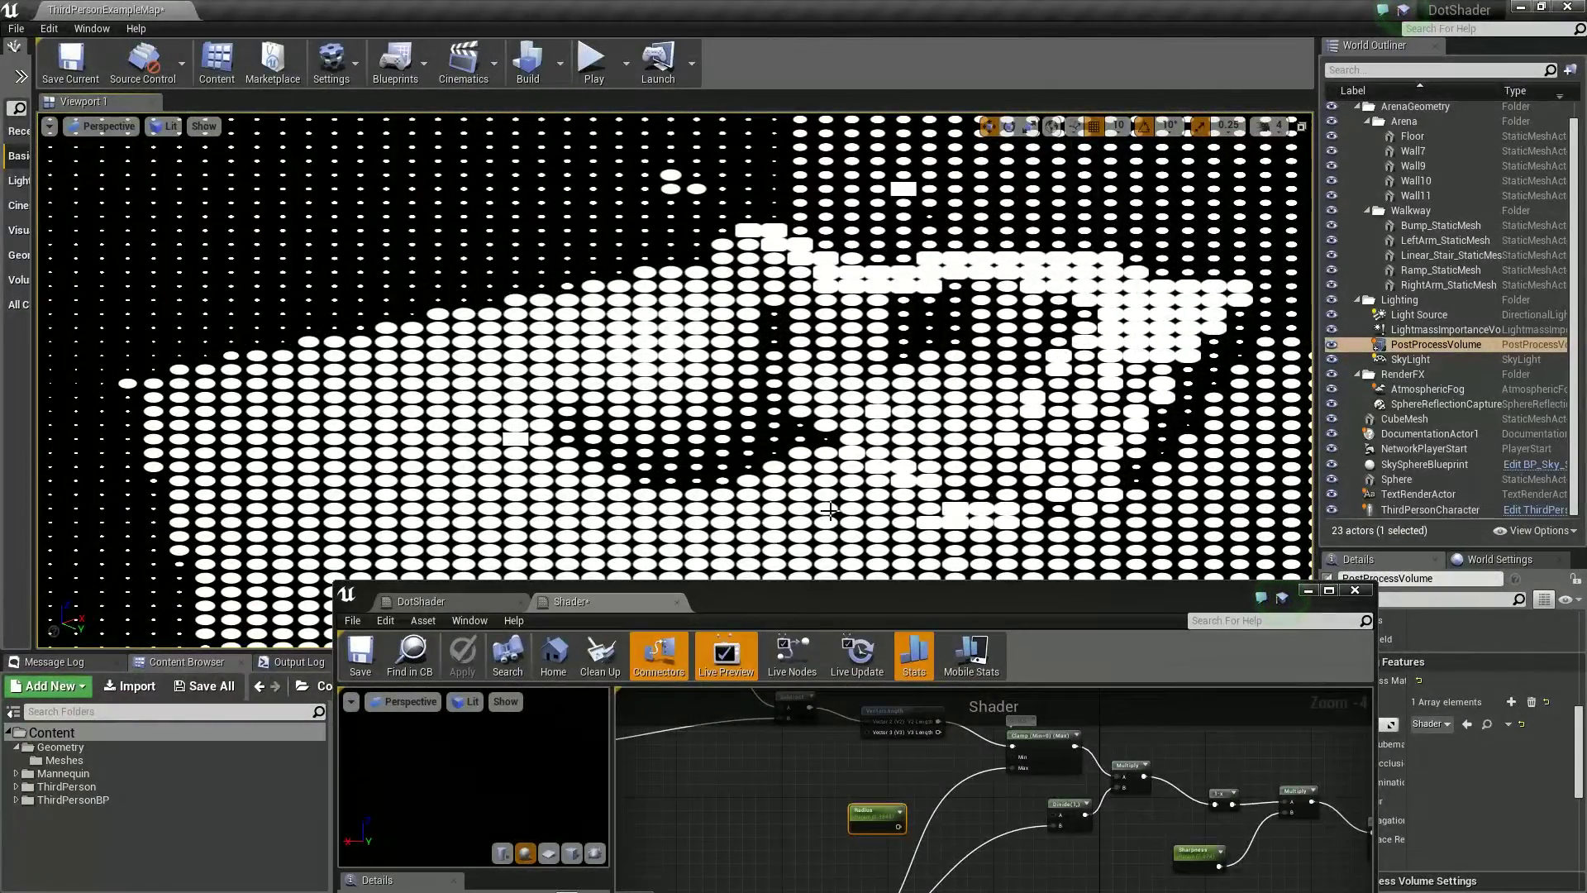
{"action": "left_click_drag", "start_coordinate": [862, 616], "coordinate": [1071, 252]}
{"action": "right_click_drag", "start_coordinate": [835, 492], "coordinate": [1198, 407]}
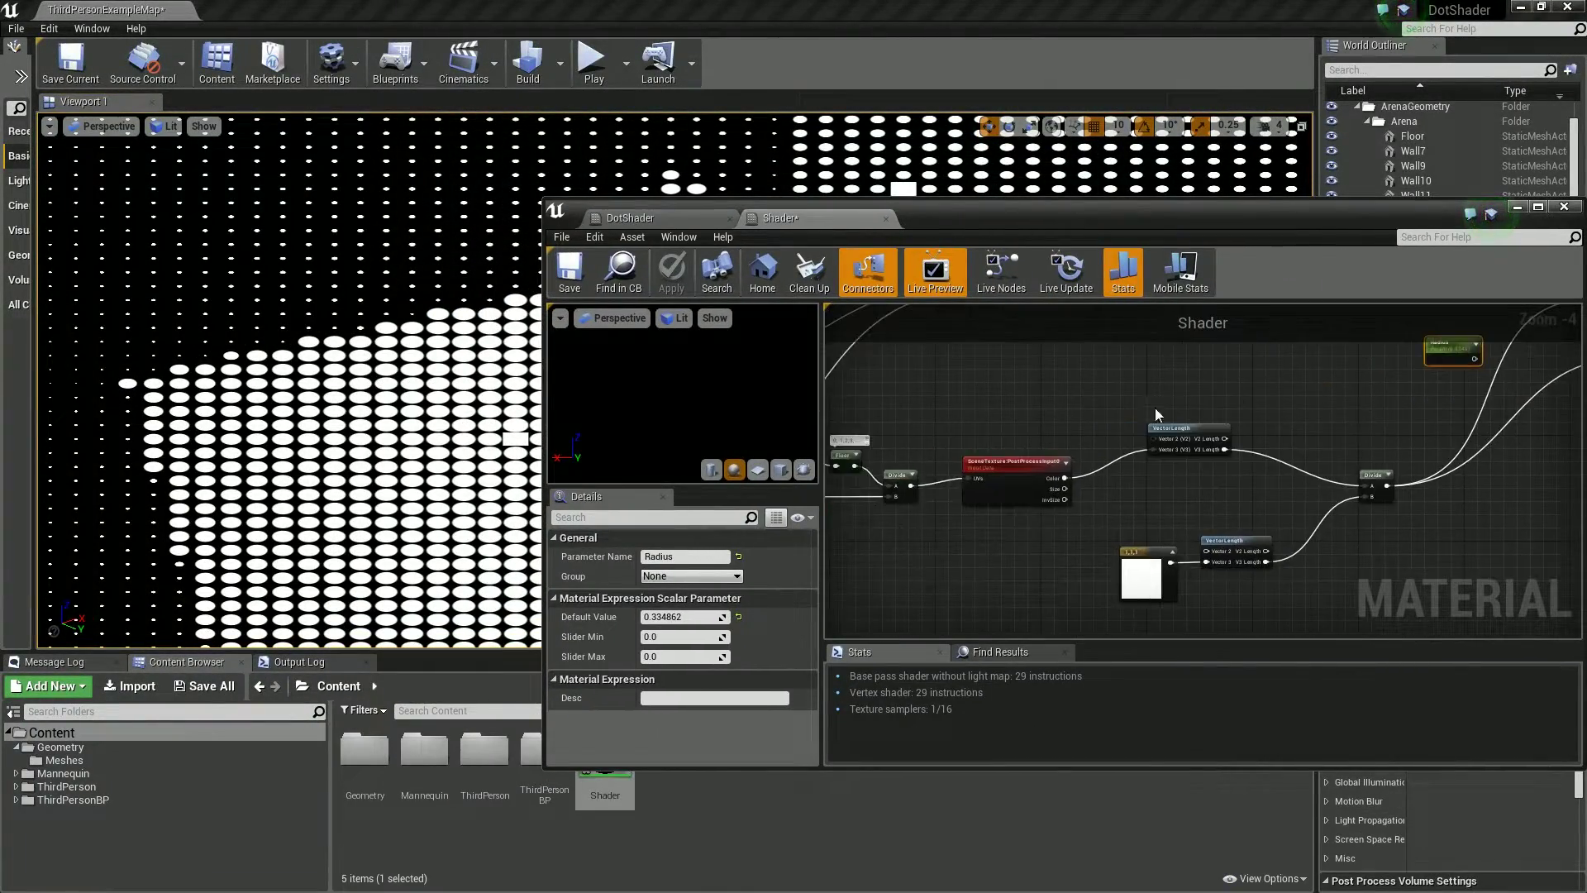
{"action": "scroll", "coordinate": [1122, 405], "scroll_direction": "down", "scroll_amount": 2}
{"action": "right_click_drag", "start_coordinate": [997, 401], "coordinate": [1112, 425]}
{"action": "scroll", "coordinate": [1058, 459], "scroll_direction": "up", "scroll_amount": 3}
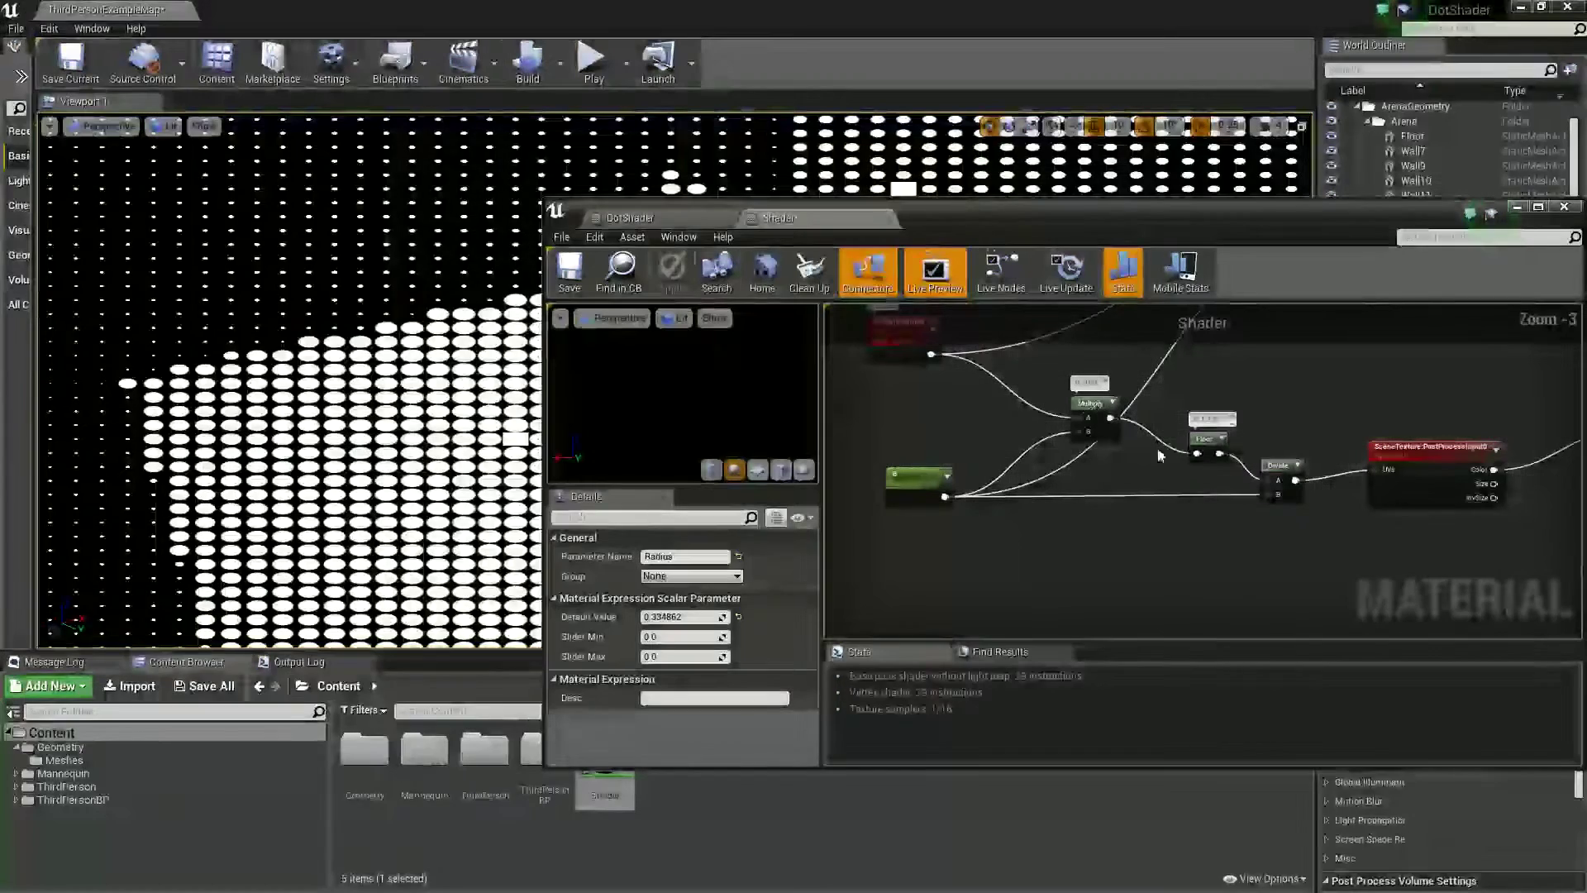
{"action": "scroll", "coordinate": [1047, 568], "scroll_direction": "down", "scroll_amount": 1}
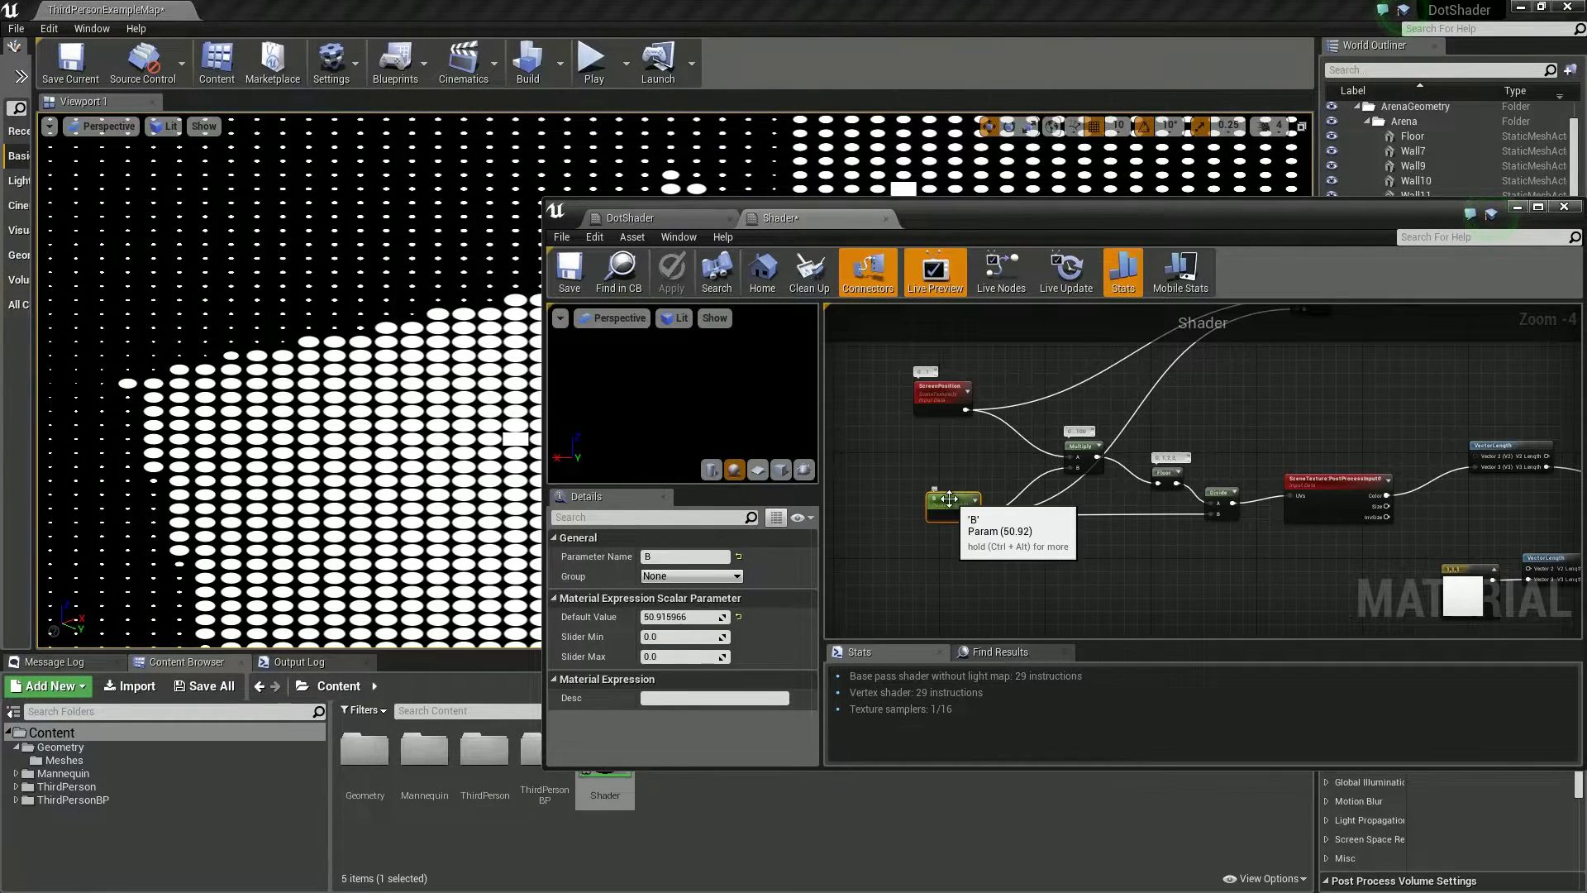
{"action": "left_click", "coordinate": [930, 505]}
{"action": "right_click_drag", "start_coordinate": [1223, 396], "coordinate": [1280, 442]}
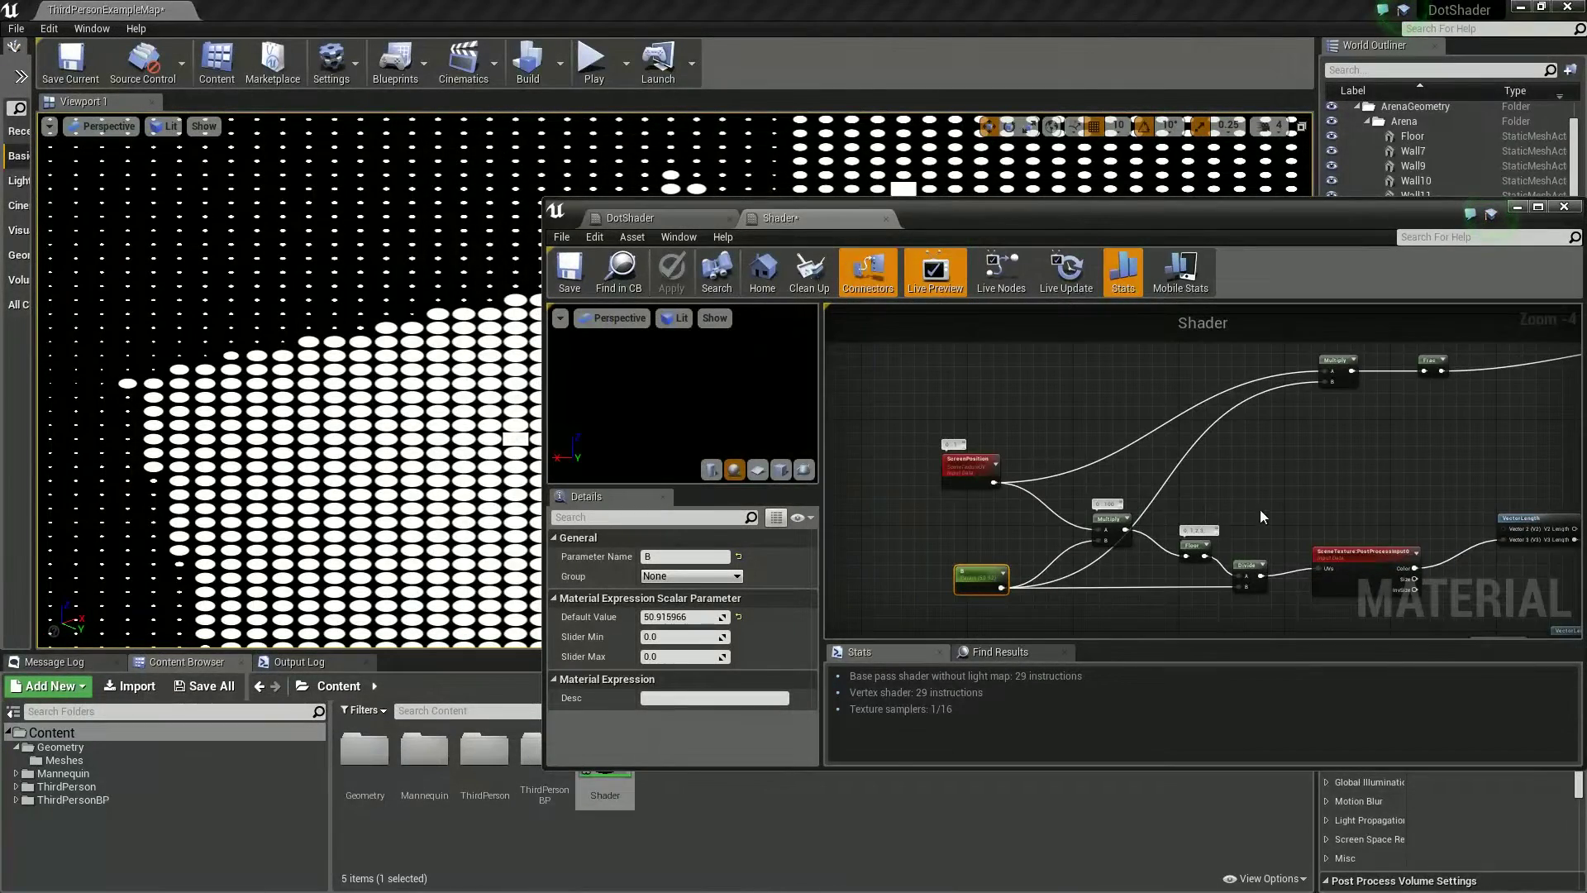
{"action": "right_click_drag", "start_coordinate": [1350, 397], "coordinate": [1151, 439]}
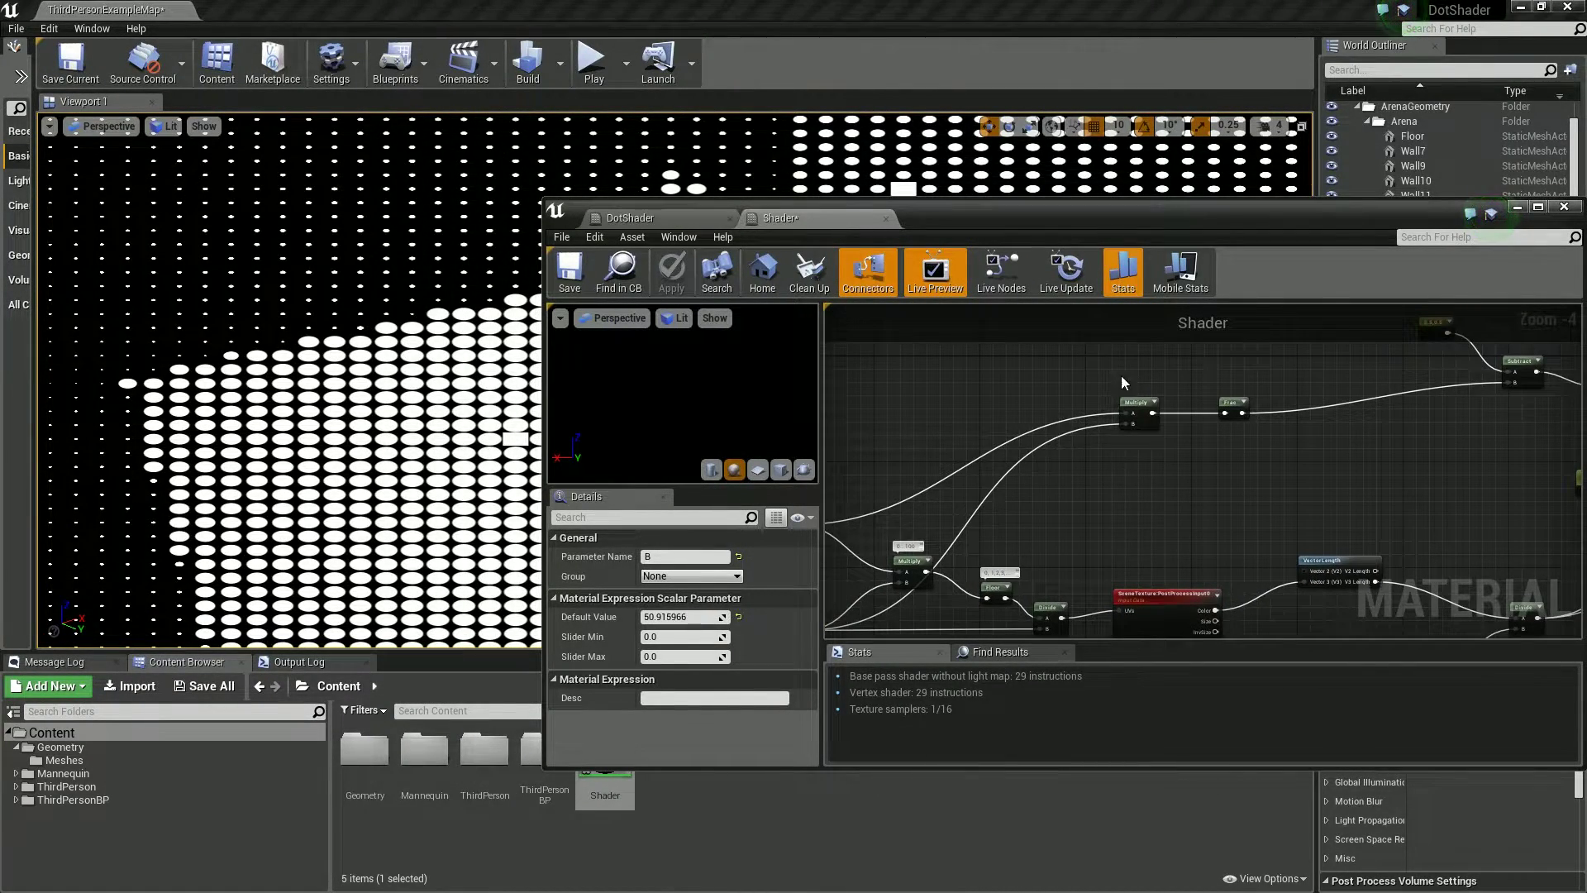
{"action": "right_click_drag", "start_coordinate": [1384, 454], "coordinate": [1346, 337]}
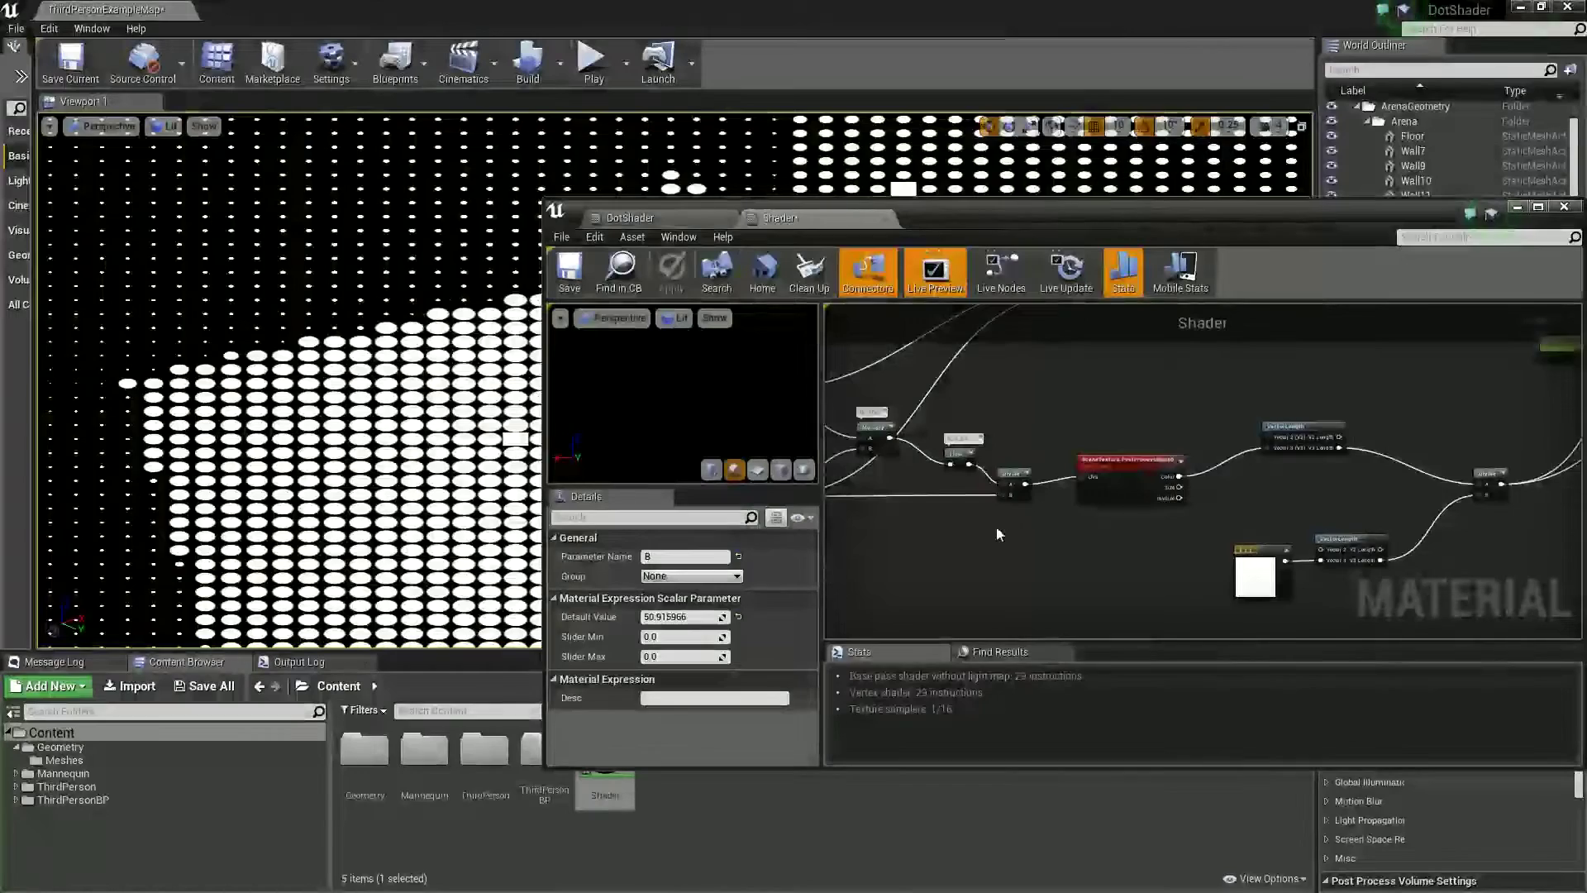
{"action": "right_click_drag", "start_coordinate": [999, 531], "coordinate": [1220, 509]}
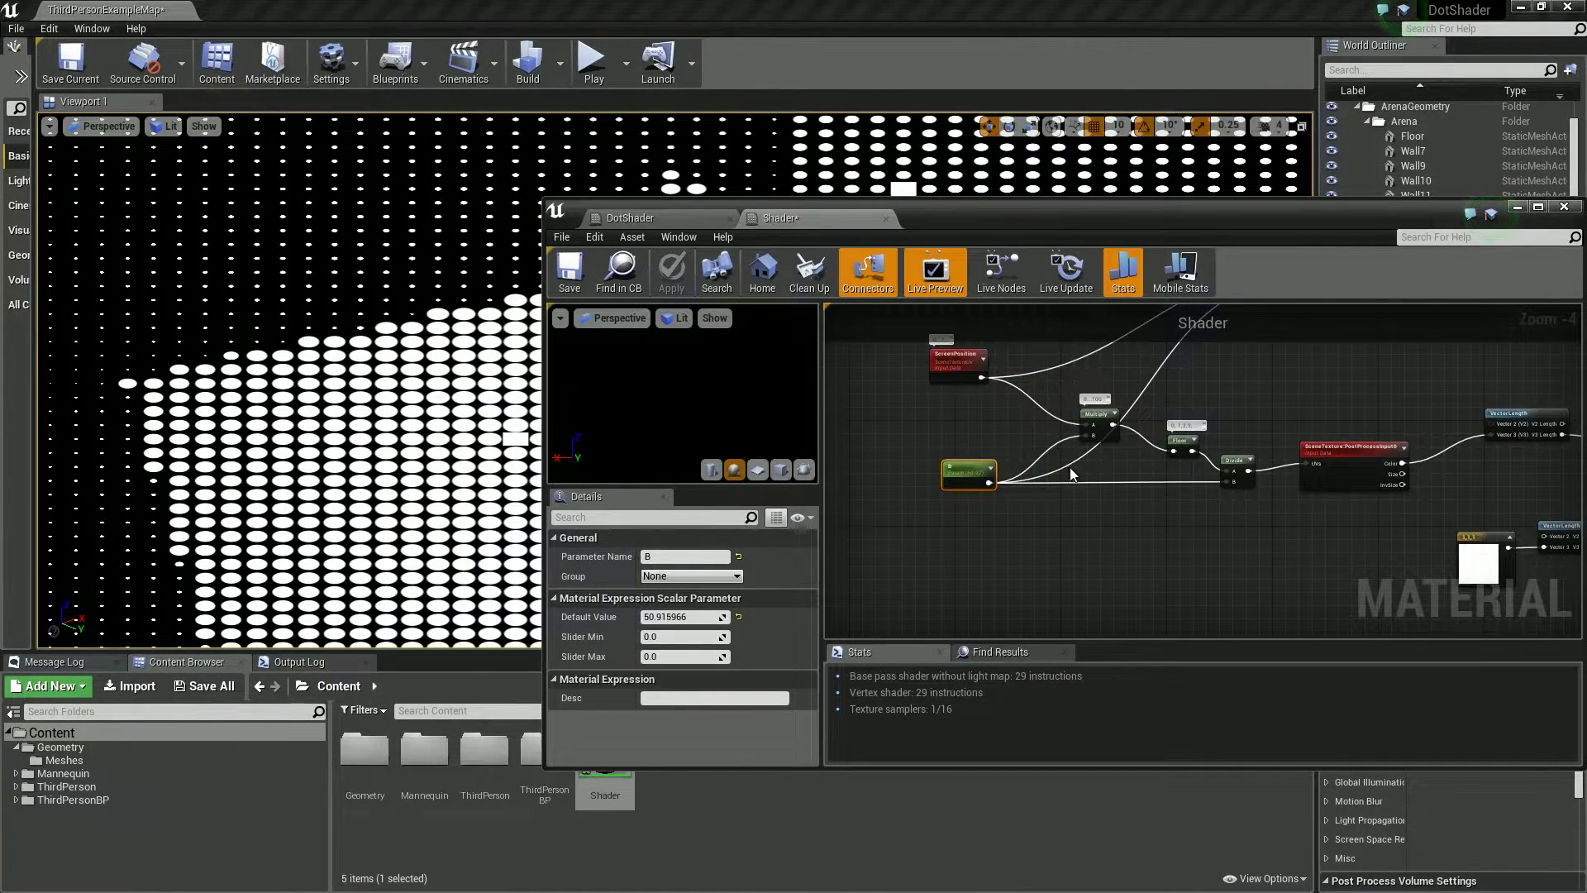
- Set the B parameter's default value to 100
{"action": "left_click_drag", "start_coordinate": [696, 617], "coordinate": [755, 612]}
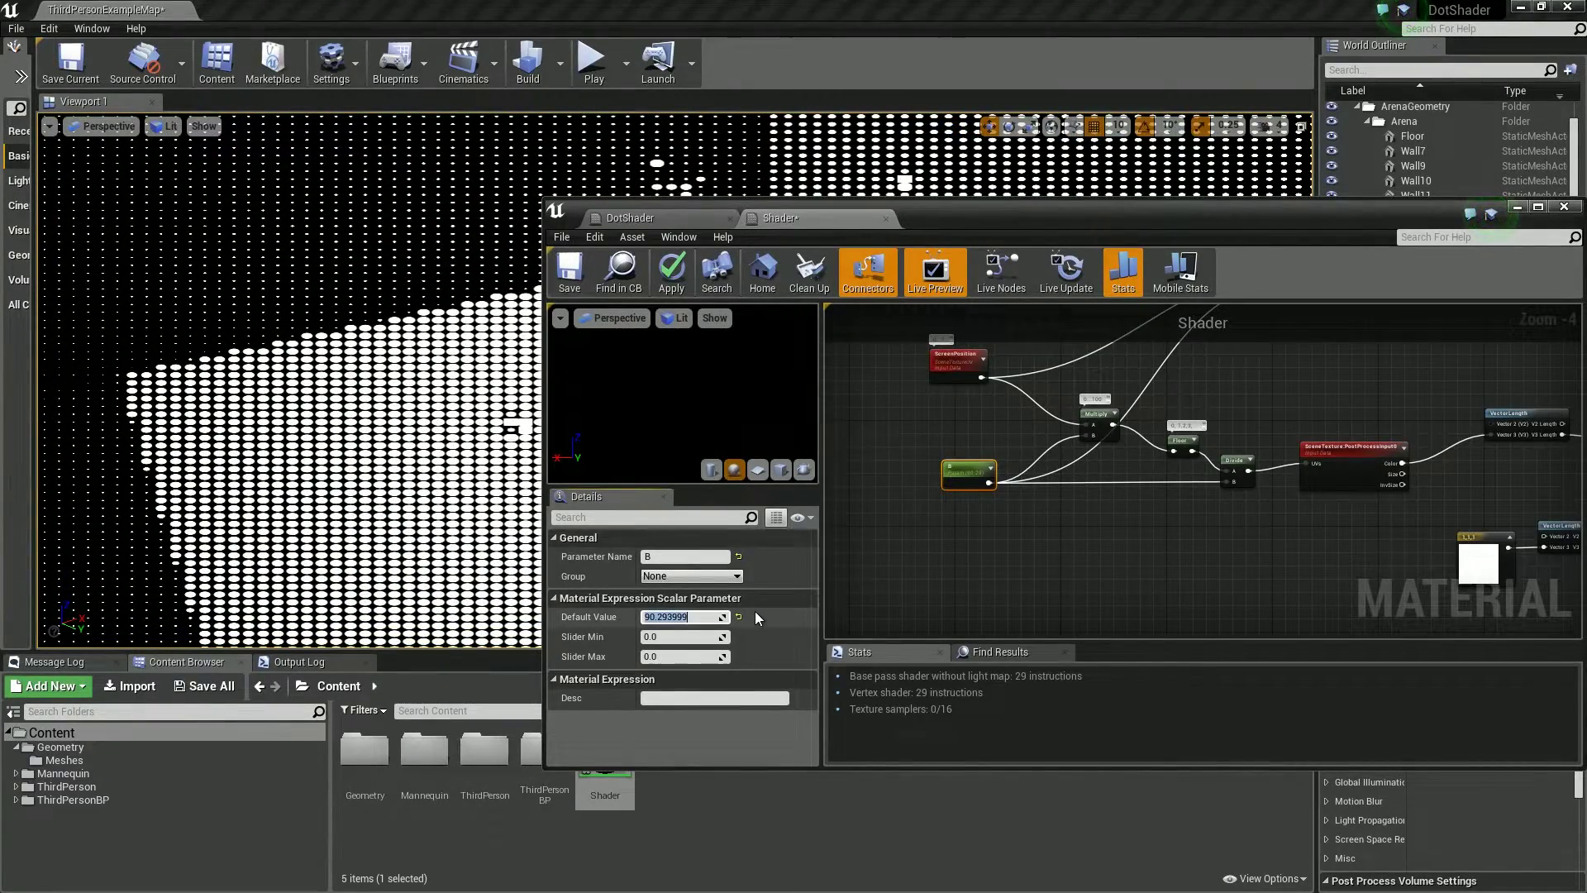
{"action": "type", "text": "100"}
{"action": "key", "text": "Return"}
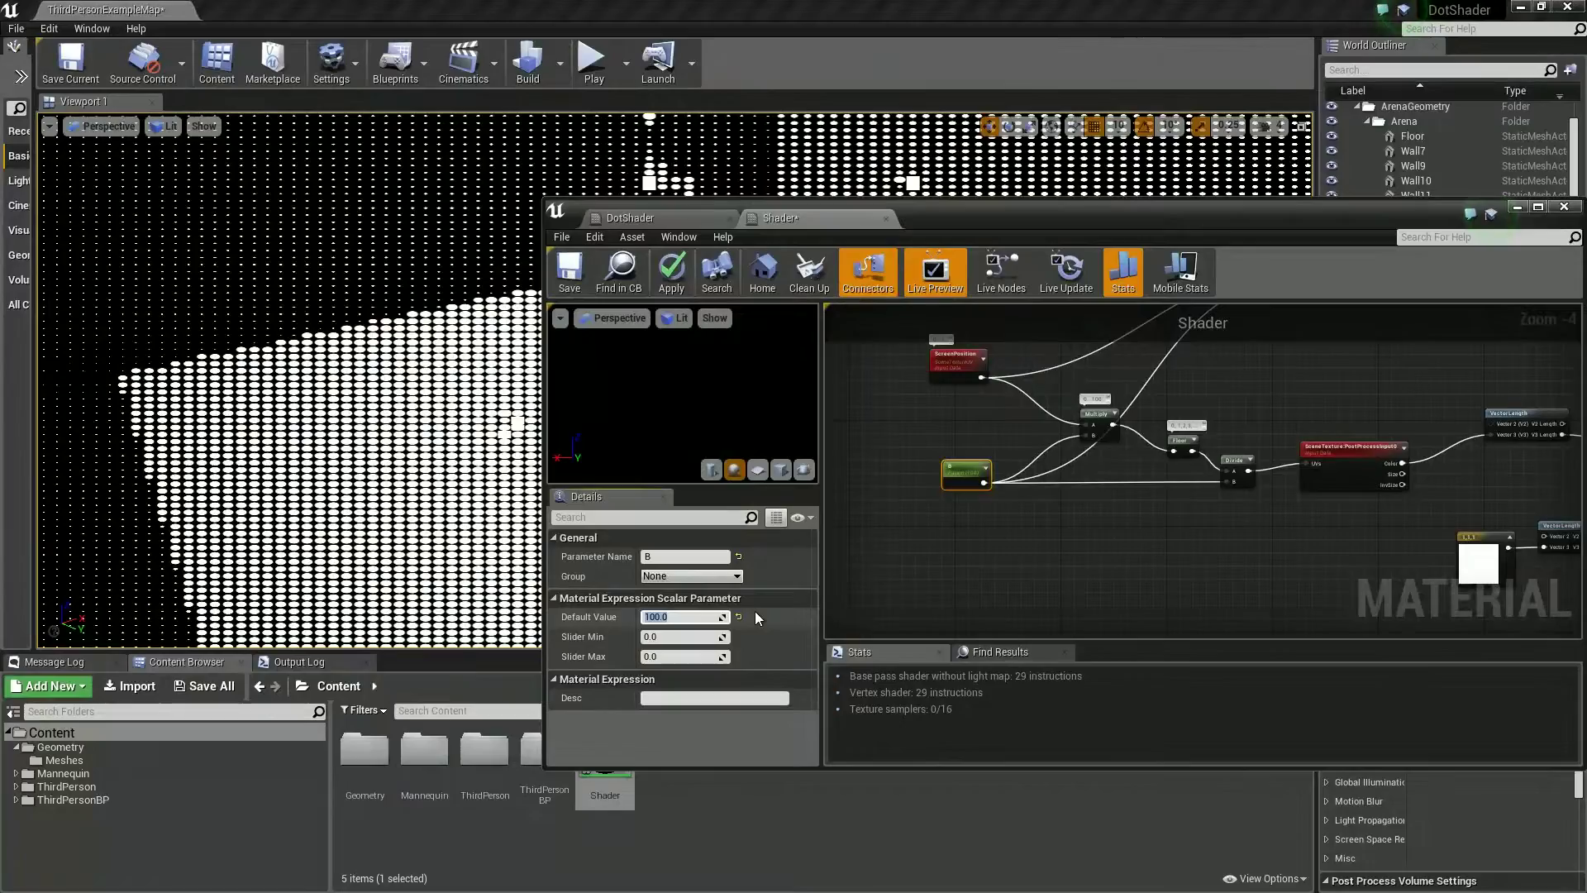
- Inspect the dot pattern across the level from several camera angles with the material editor moved out of the way
{"action": "left_click_drag", "start_coordinate": [1028, 216], "coordinate": [1135, 593]}
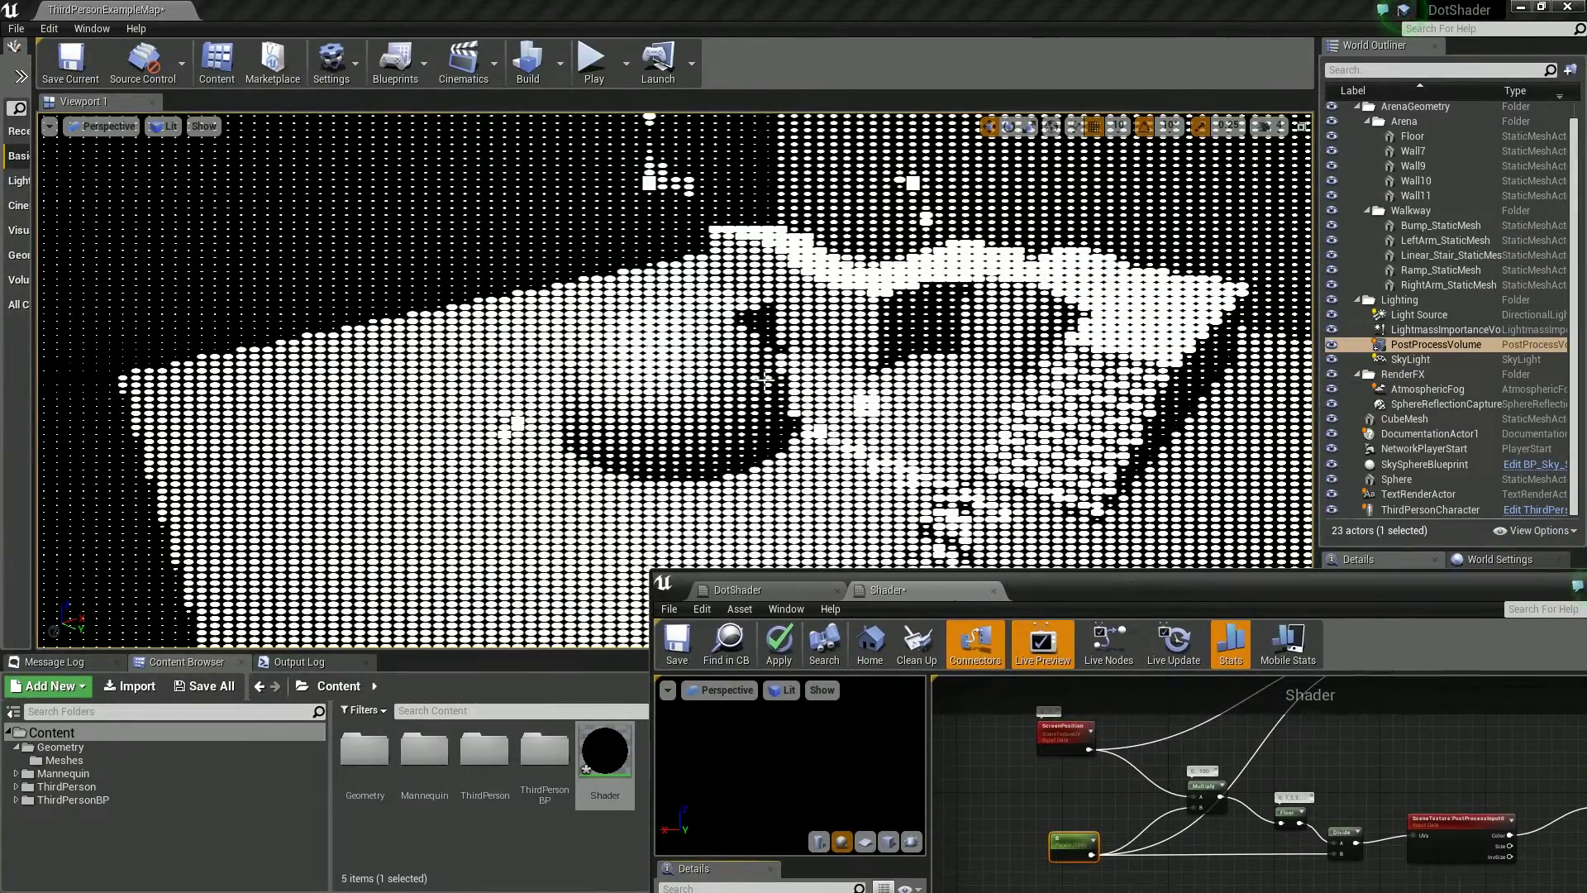
{"action": "right_click_drag", "start_coordinate": [765, 381], "coordinate": [793, 356]}
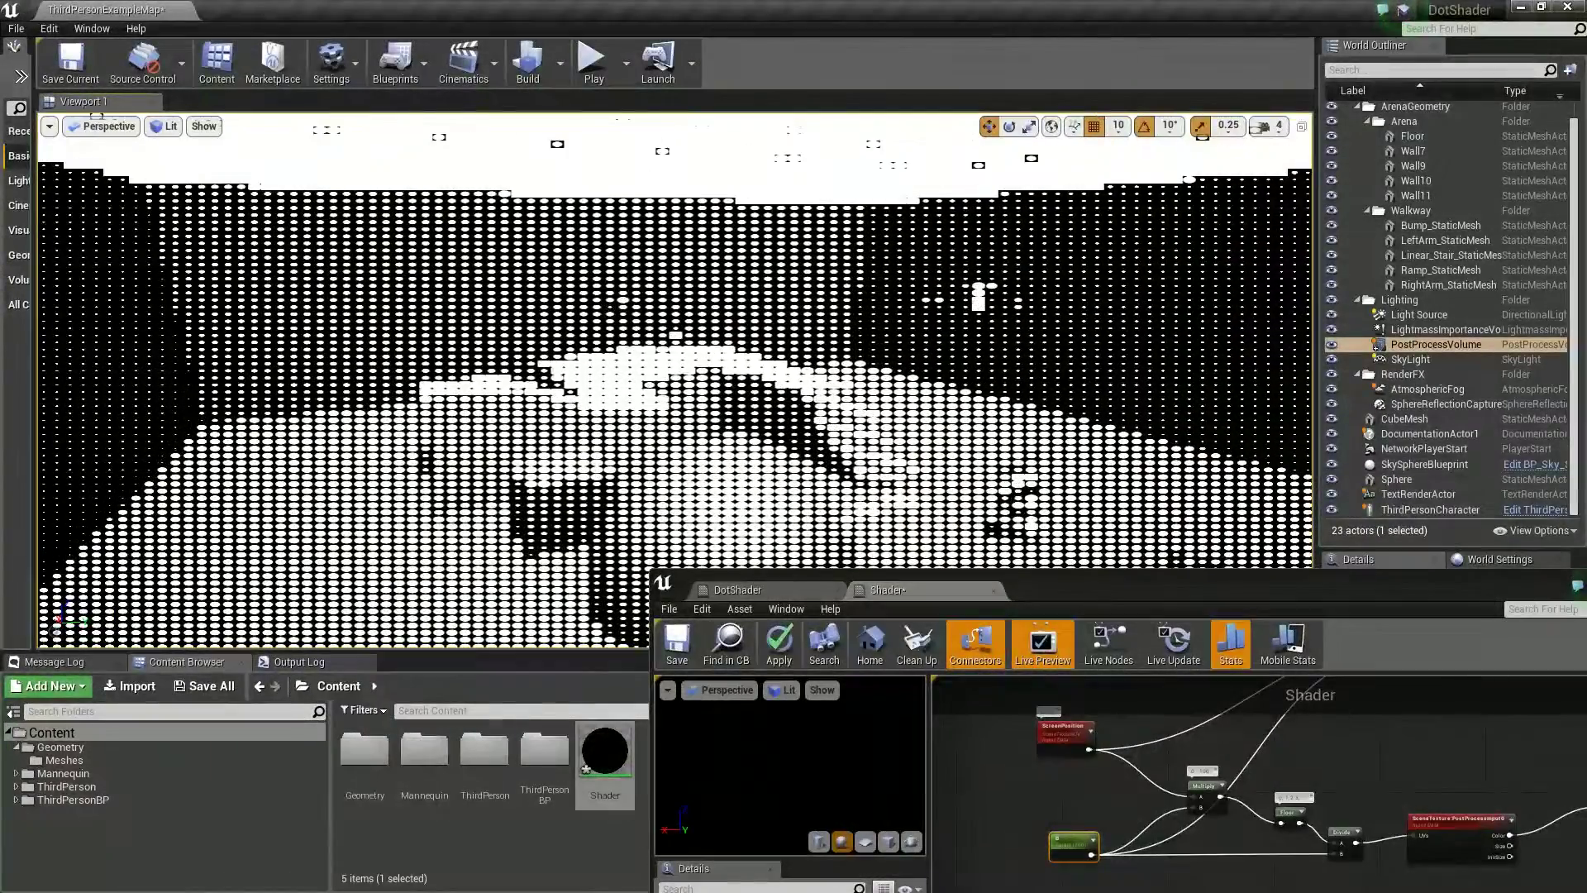
{"action": "right_click_drag", "start_coordinate": [711, 430], "coordinate": [671, 455]}
{"action": "left_click_drag", "start_coordinate": [1136, 587], "coordinate": [1085, 216]}
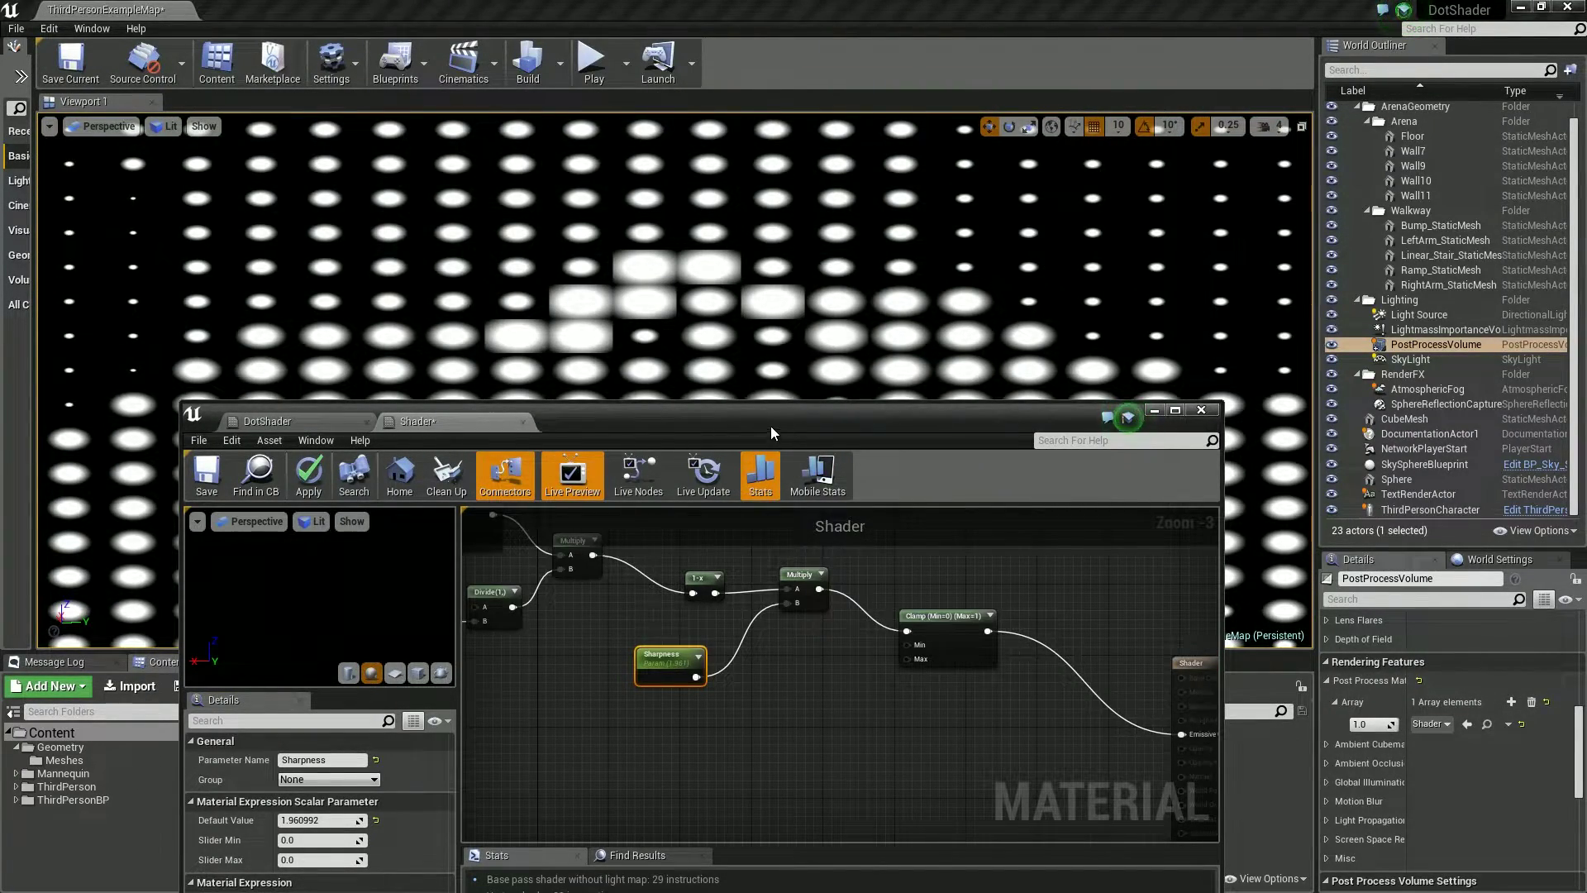
- Examine the enlarged dots in the scene and trace the full node network through to the material's emissive input
{"action": "left_click_drag", "start_coordinate": [770, 424], "coordinate": [795, 572]}
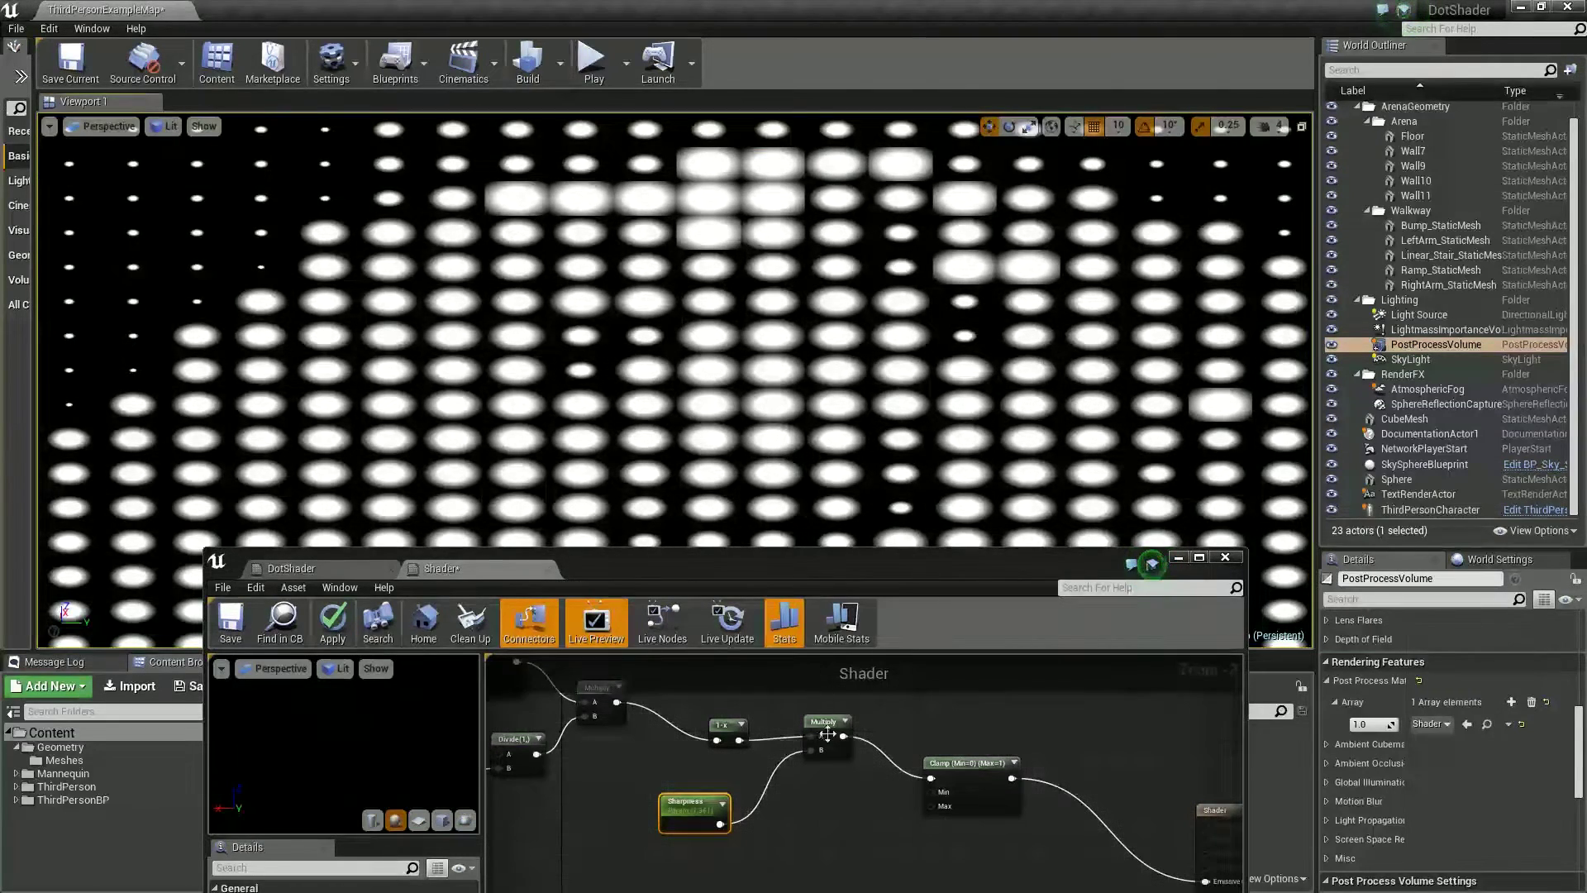
{"action": "scroll", "coordinate": [806, 816], "scroll_direction": "down", "scroll_amount": 3}
{"action": "right_click_drag", "start_coordinate": [727, 792], "coordinate": [1029, 755]}
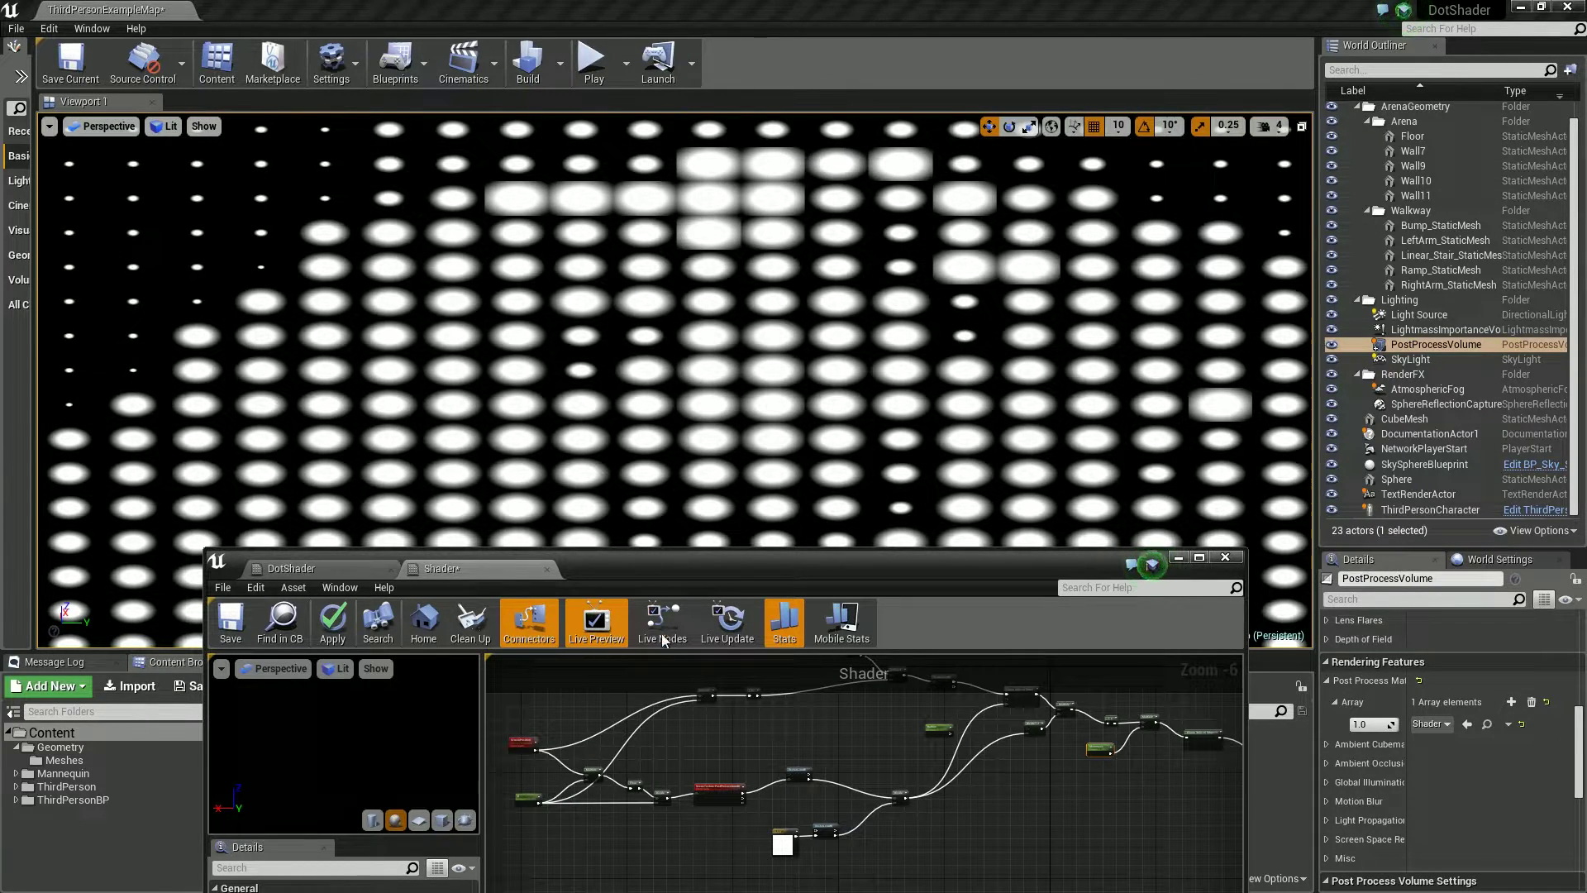
{"action": "scroll", "coordinate": [683, 821], "scroll_direction": "up", "scroll_amount": 2}
{"action": "scroll", "coordinate": [685, 819], "scroll_direction": "down", "scroll_amount": 2}
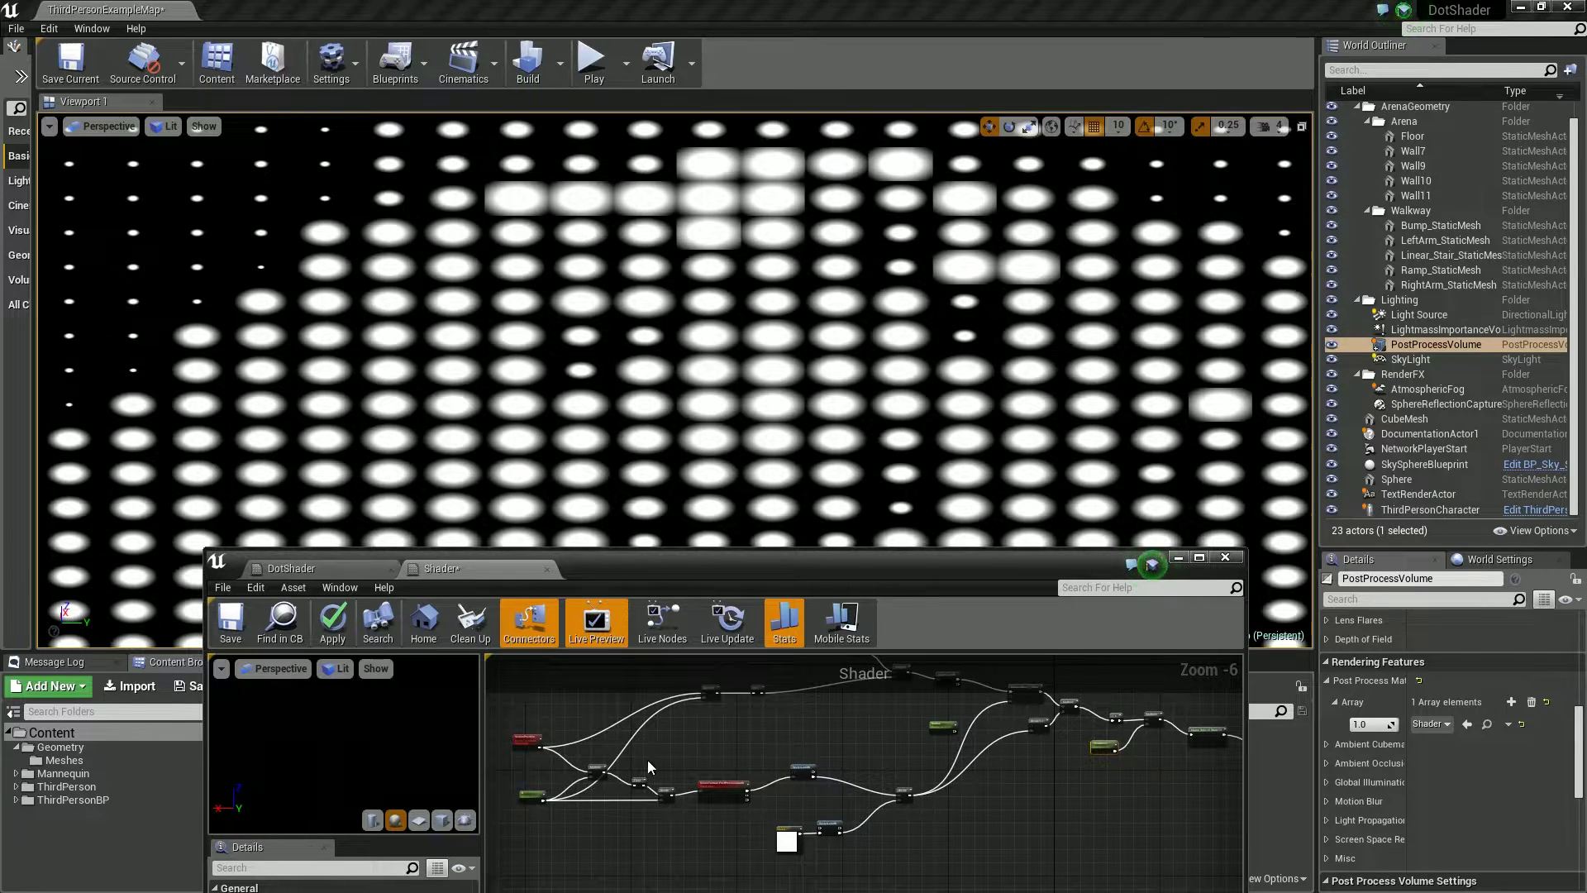
{"action": "scroll", "coordinate": [651, 759], "scroll_direction": "up", "scroll_amount": 1}
{"action": "scroll", "coordinate": [774, 759], "scroll_direction": "down", "scroll_amount": 2}
{"action": "right_click_drag", "start_coordinate": [969, 736], "coordinate": [760, 727]}
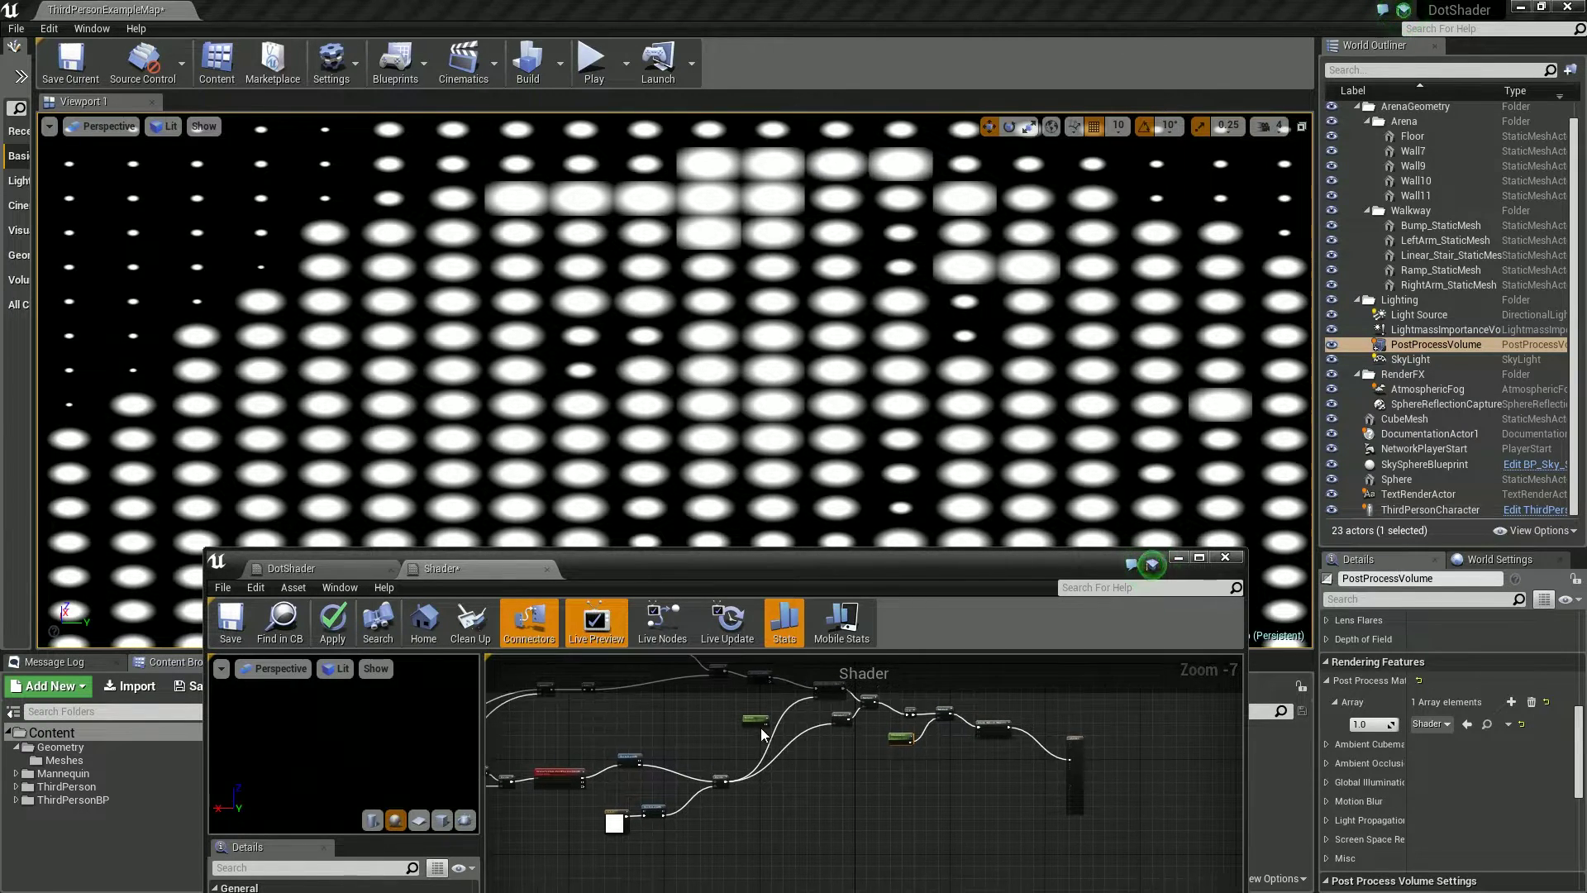
{"action": "scroll", "coordinate": [760, 728], "scroll_direction": "up", "scroll_amount": 2}
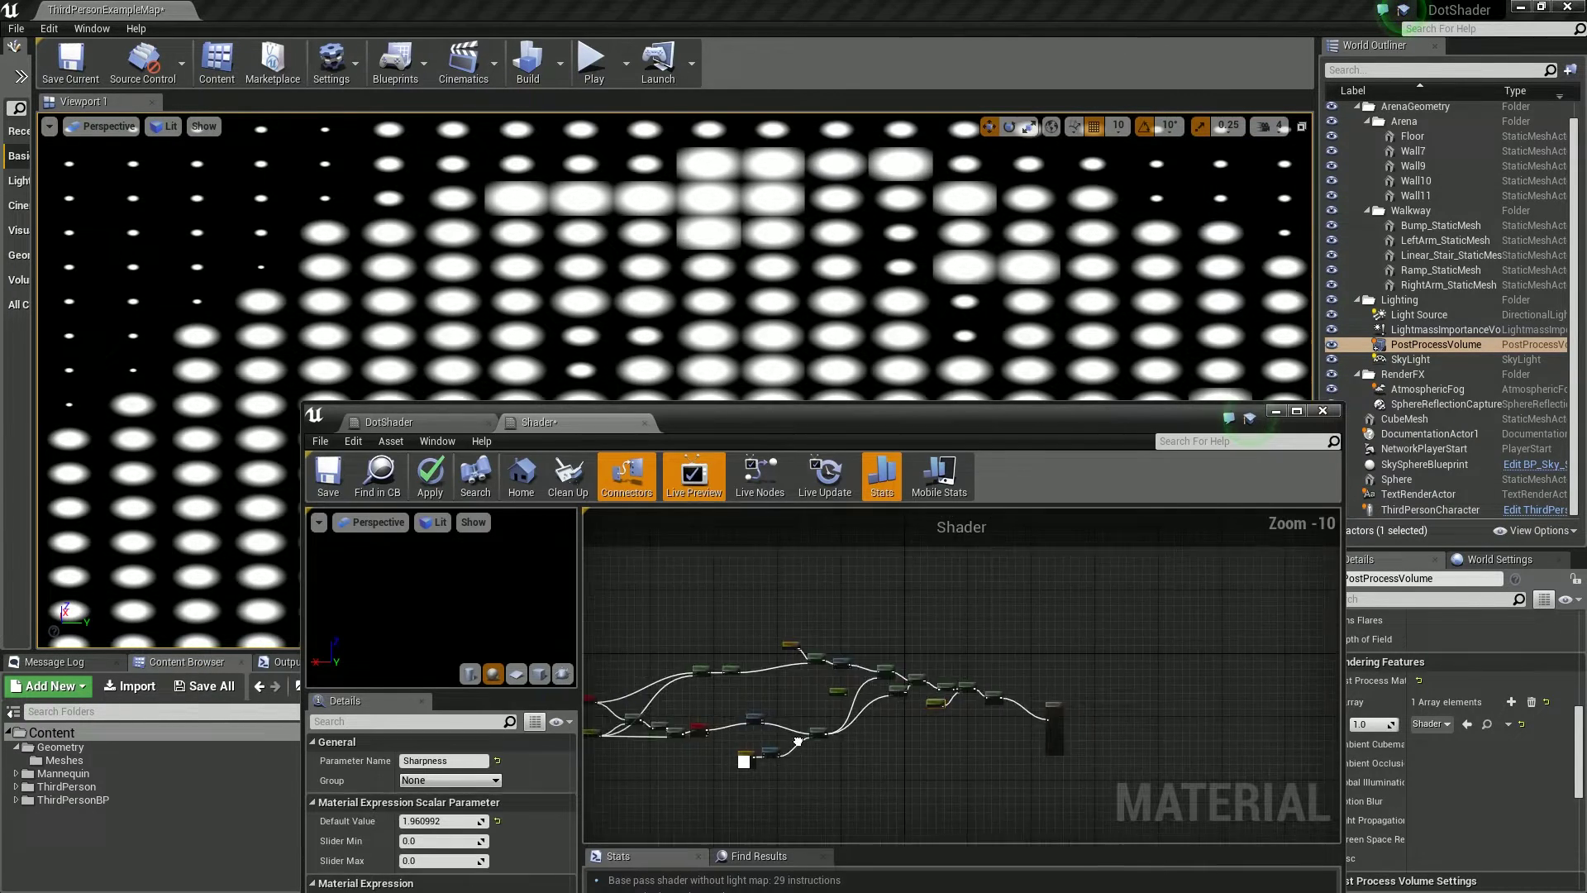
- Insert a Clamp node between the scene texture's Color output and its VectorLength node, and apply the material
{"action": "scroll", "coordinate": [920, 697], "scroll_direction": "up", "scroll_amount": 9}
{"action": "mouse_move", "coordinate": [797, 741]}
{"action": "right_mouse_down"}
{"action": "mouse_move", "coordinate": [988, 696]}
{"action": "mouse_move", "coordinate": [813, 736]}
{"action": "right_mouse_up"}
{"action": "scroll", "coordinate": [975, 648], "scroll_direction": "down", "scroll_amount": 3}
{"action": "left_click_drag", "start_coordinate": [994, 633], "coordinate": [1054, 659]}
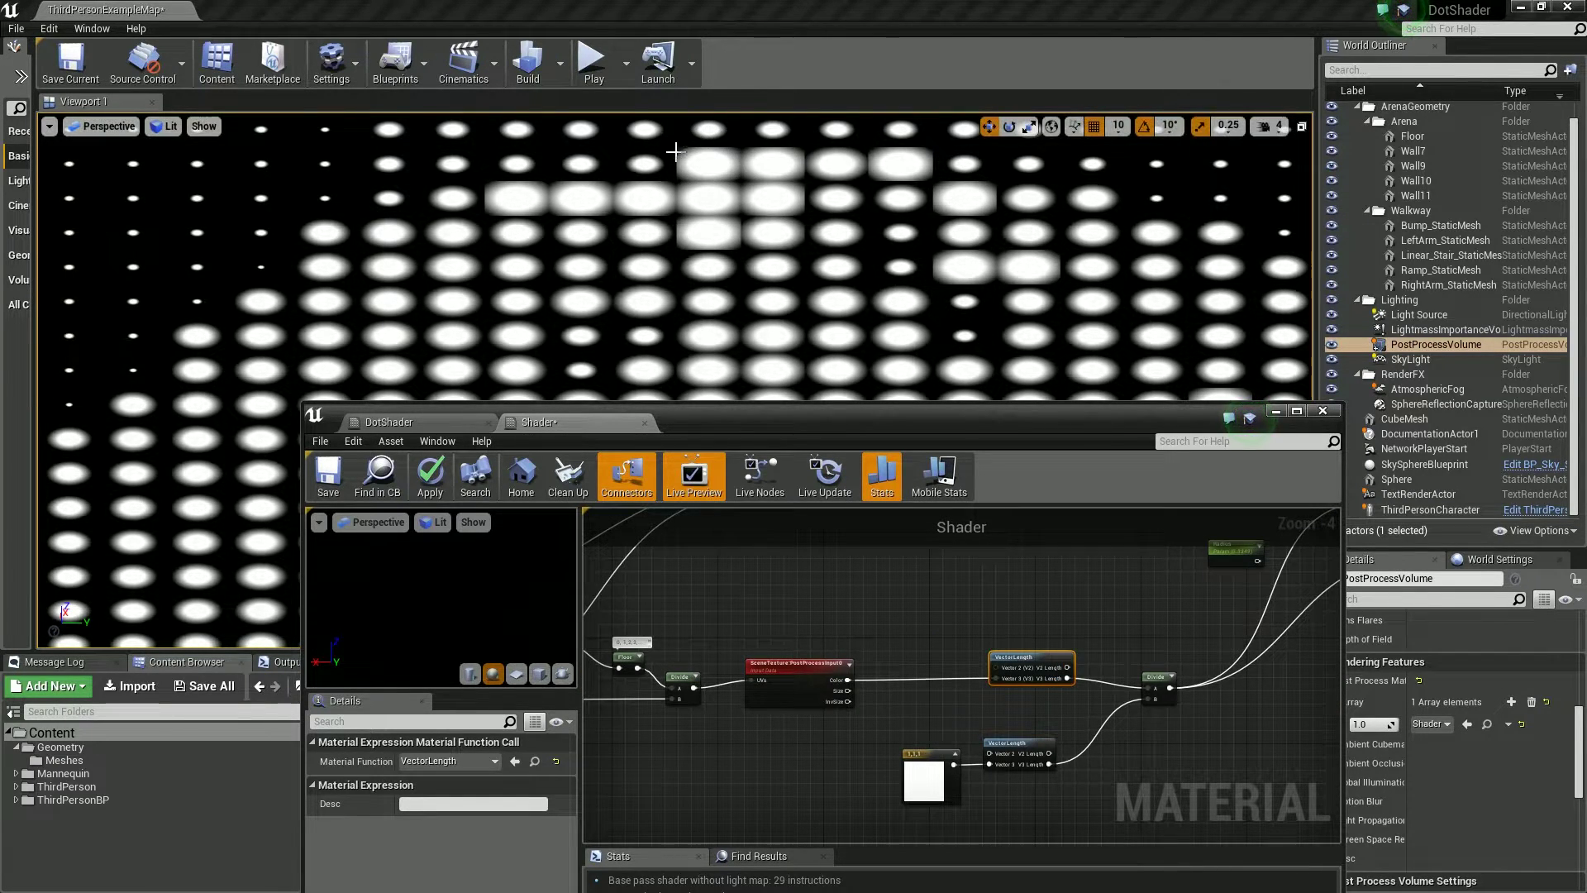
{"action": "right_click_drag", "start_coordinate": [709, 262], "coordinate": [709, 262]}
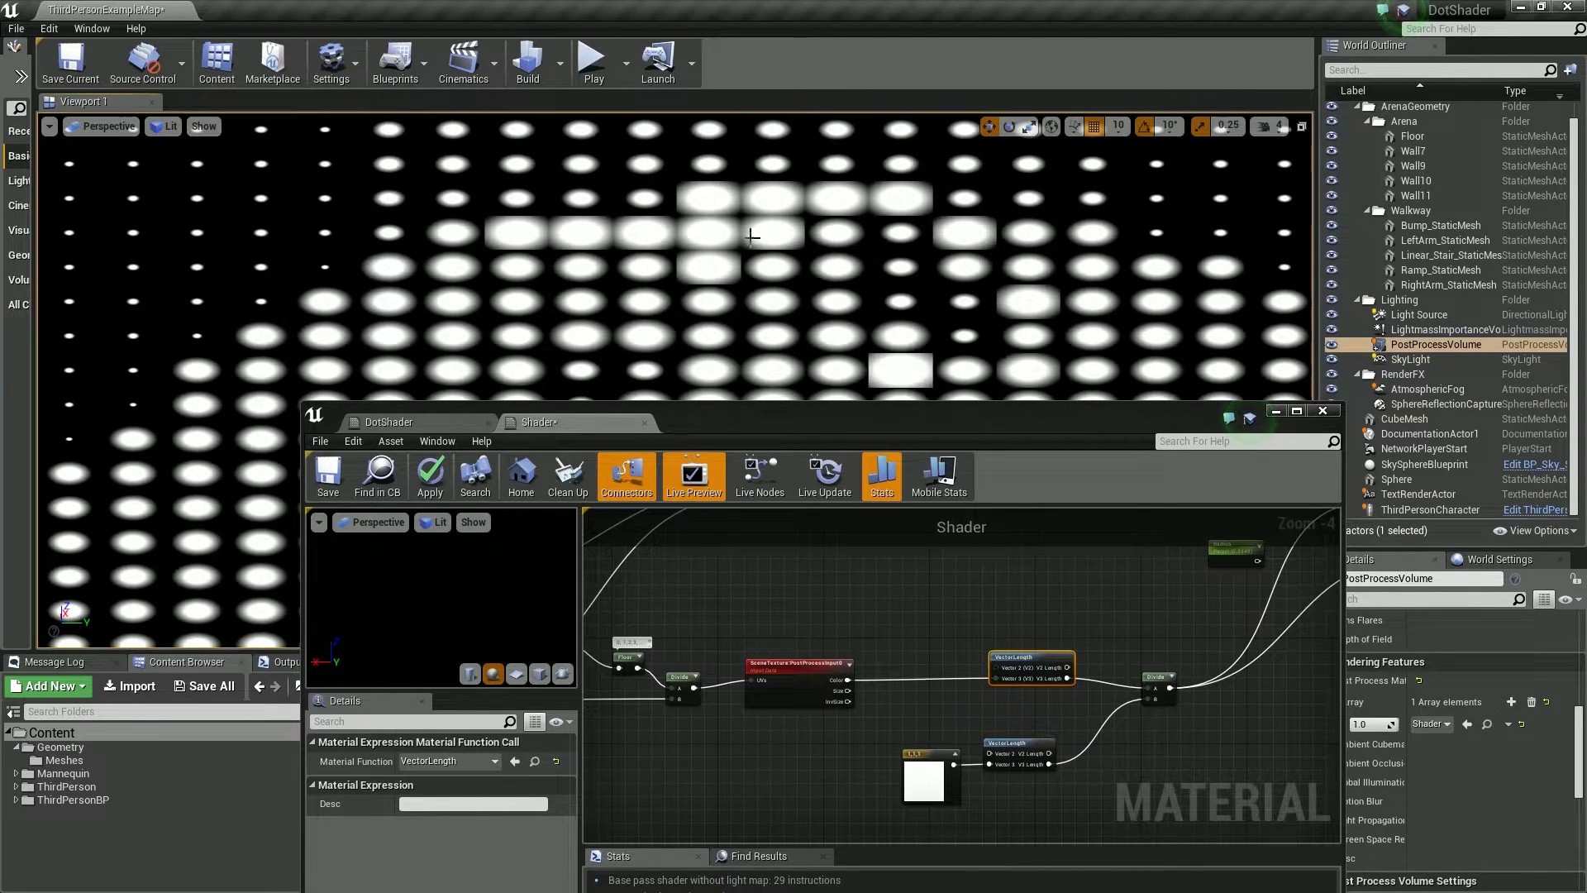
{"action": "scroll", "coordinate": [878, 726], "scroll_direction": "up", "scroll_amount": 3}
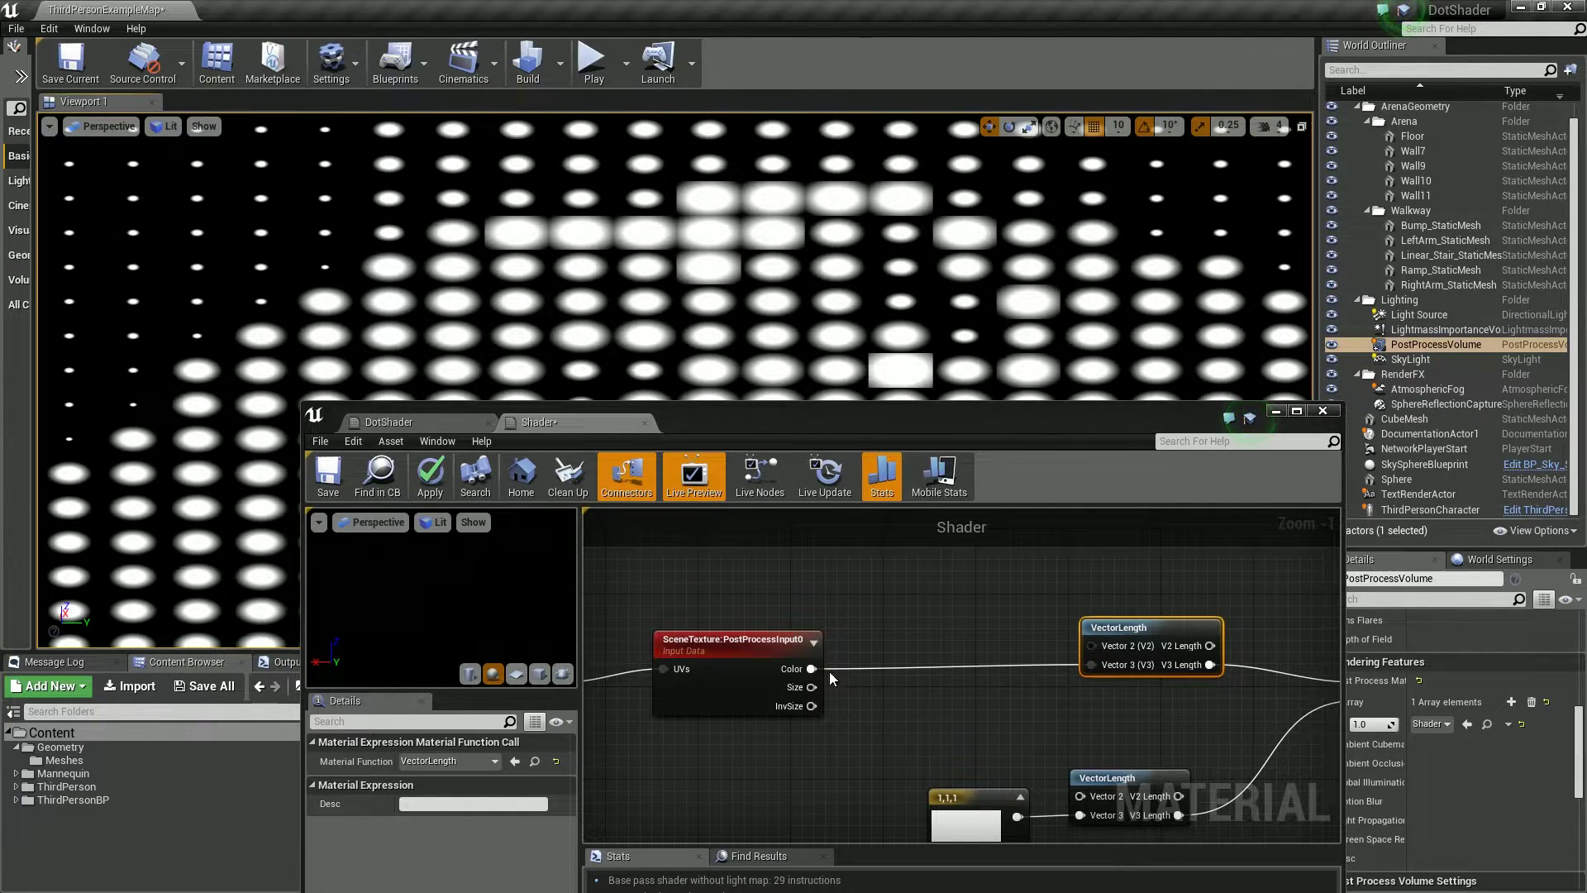
{"action": "type", "text": "clamp"}
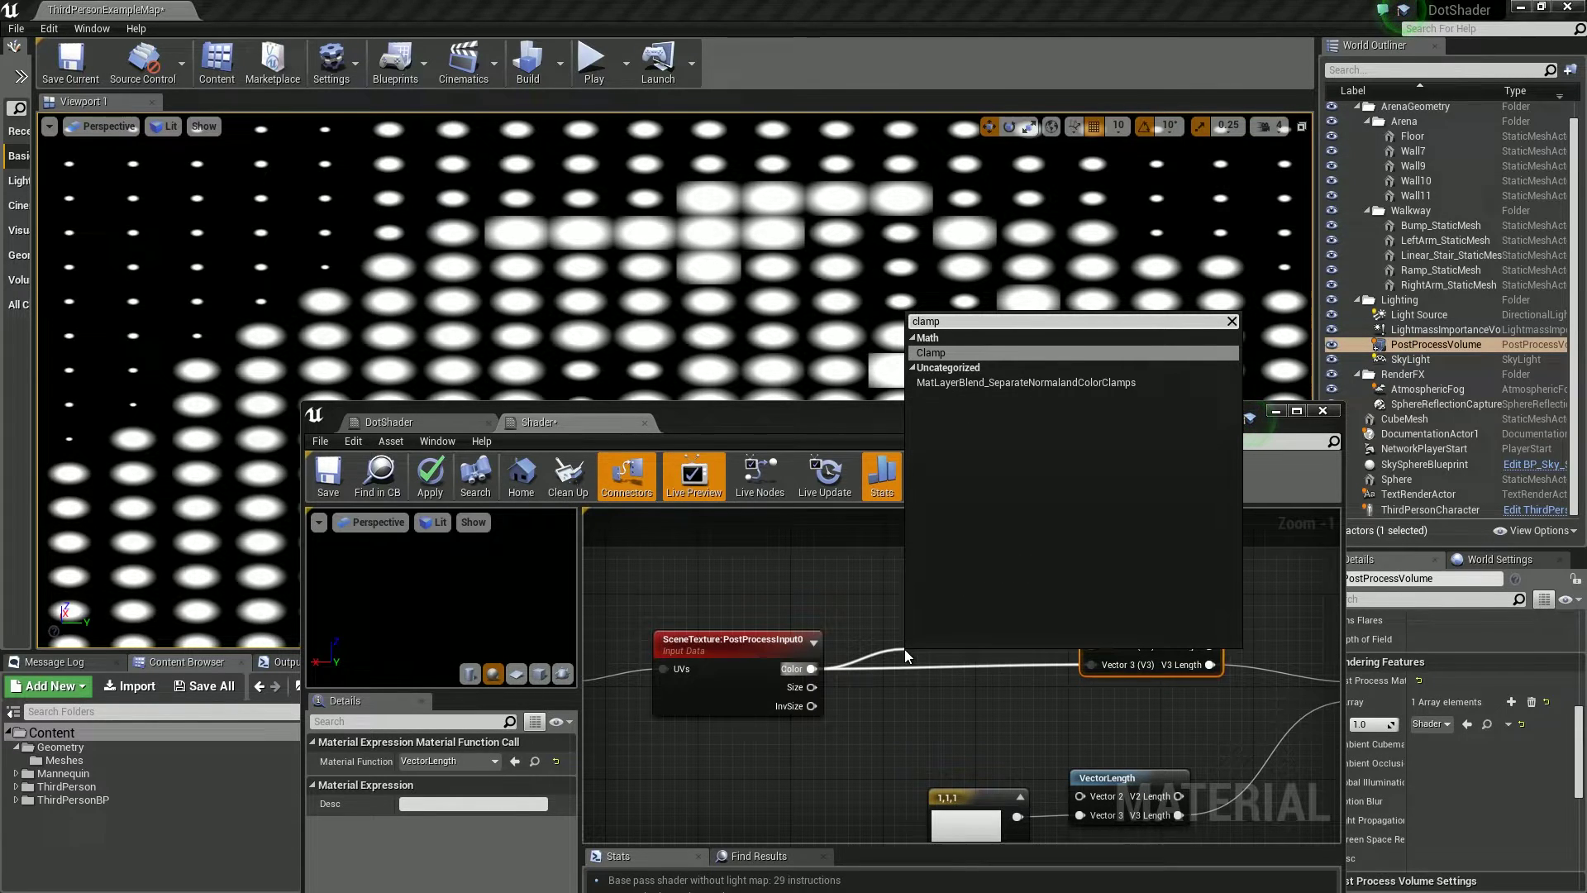
{"action": "key", "text": "Return"}
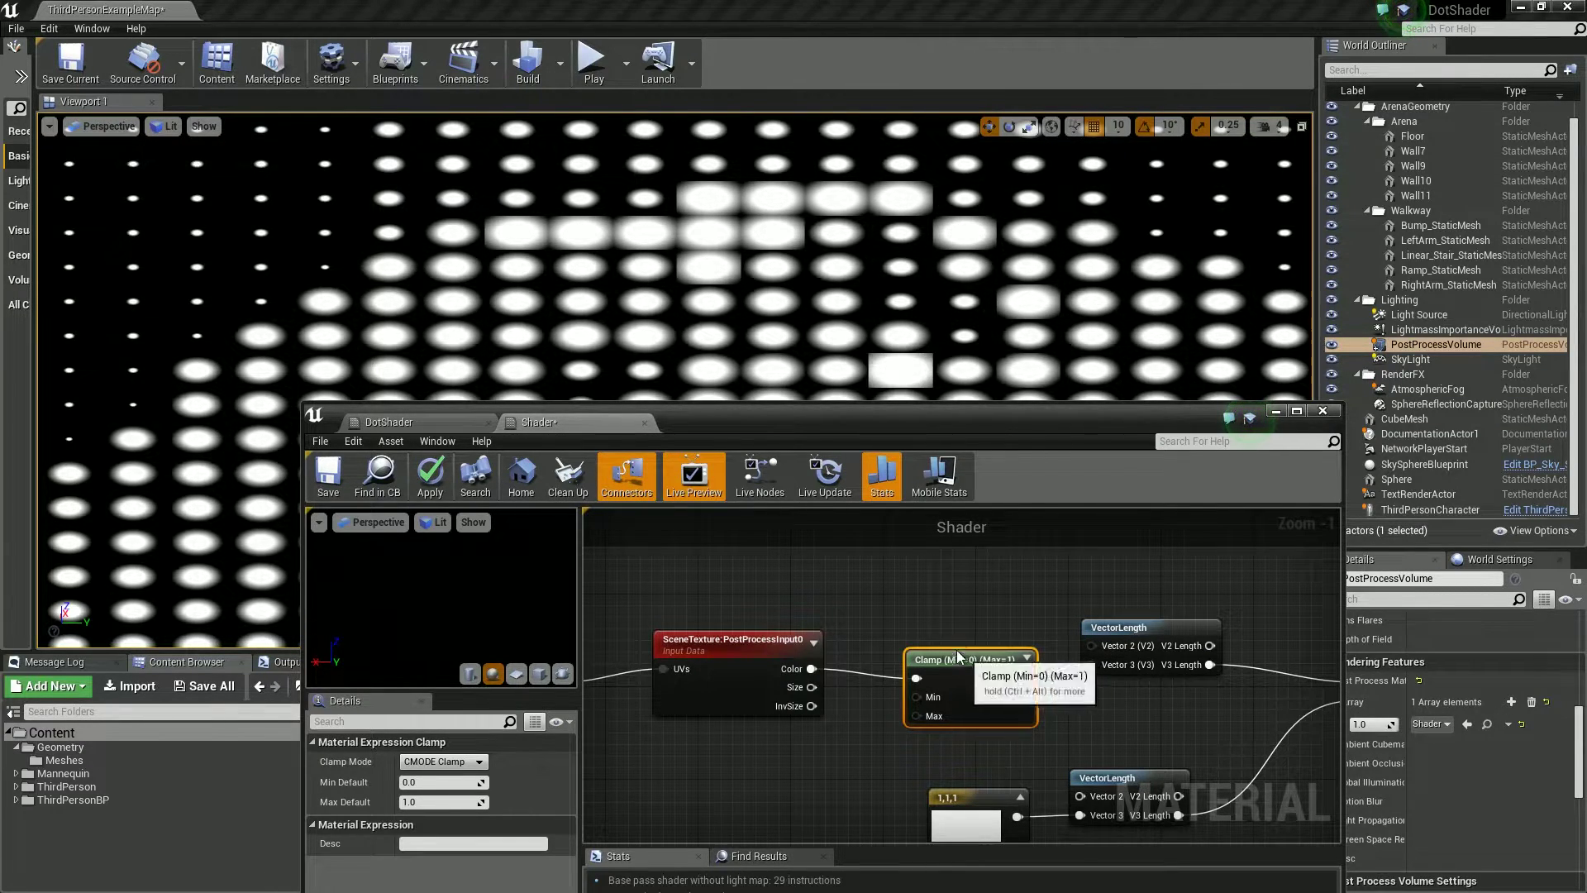
{"action": "left_click_drag", "start_coordinate": [969, 659], "coordinate": [948, 651]}
{"action": "left_click", "coordinate": [429, 475]}
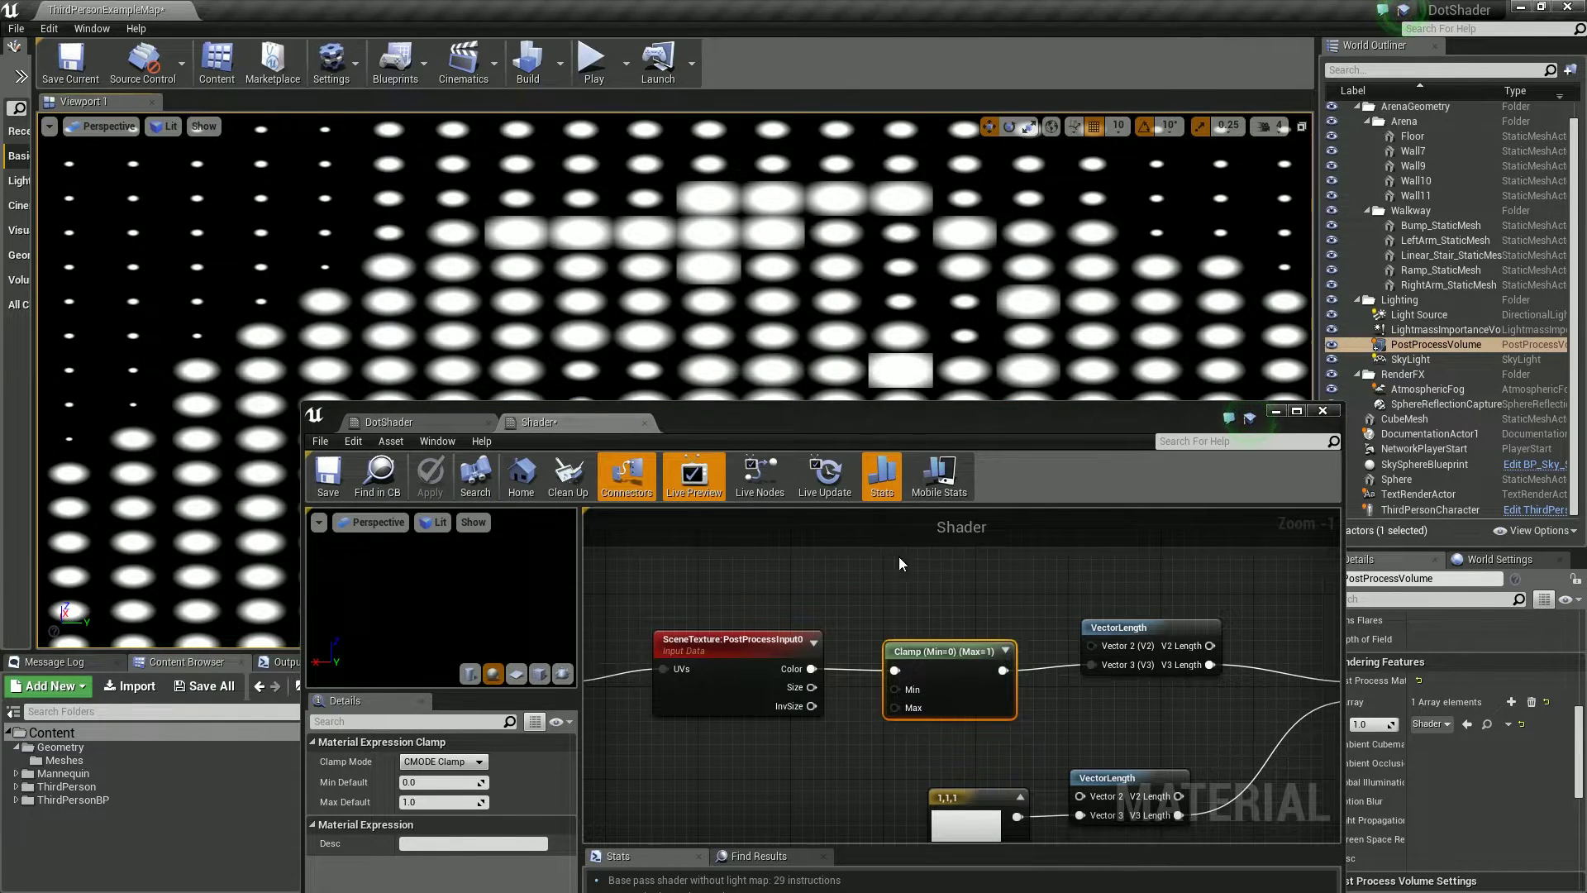
- Label the brightness Divide node with the comment "0..1"
{"action": "scroll", "coordinate": [752, 683], "scroll_direction": "down", "scroll_amount": 6}
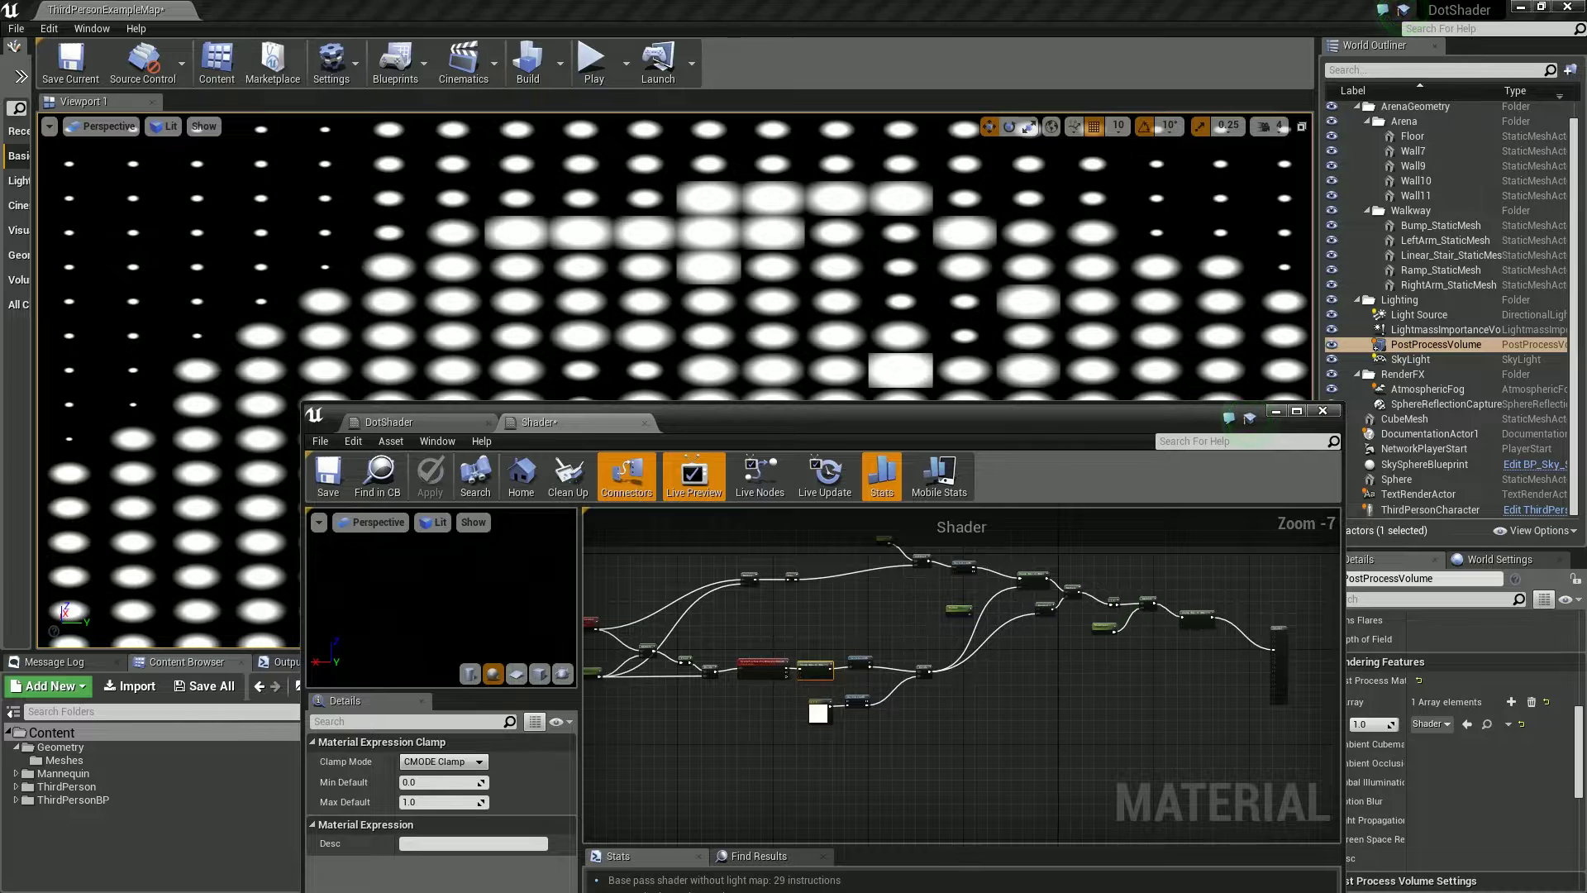
{"action": "right_click_drag", "start_coordinate": [1093, 665], "coordinate": [1006, 681]}
{"action": "scroll", "coordinate": [871, 682], "scroll_direction": "up", "scroll_amount": 5}
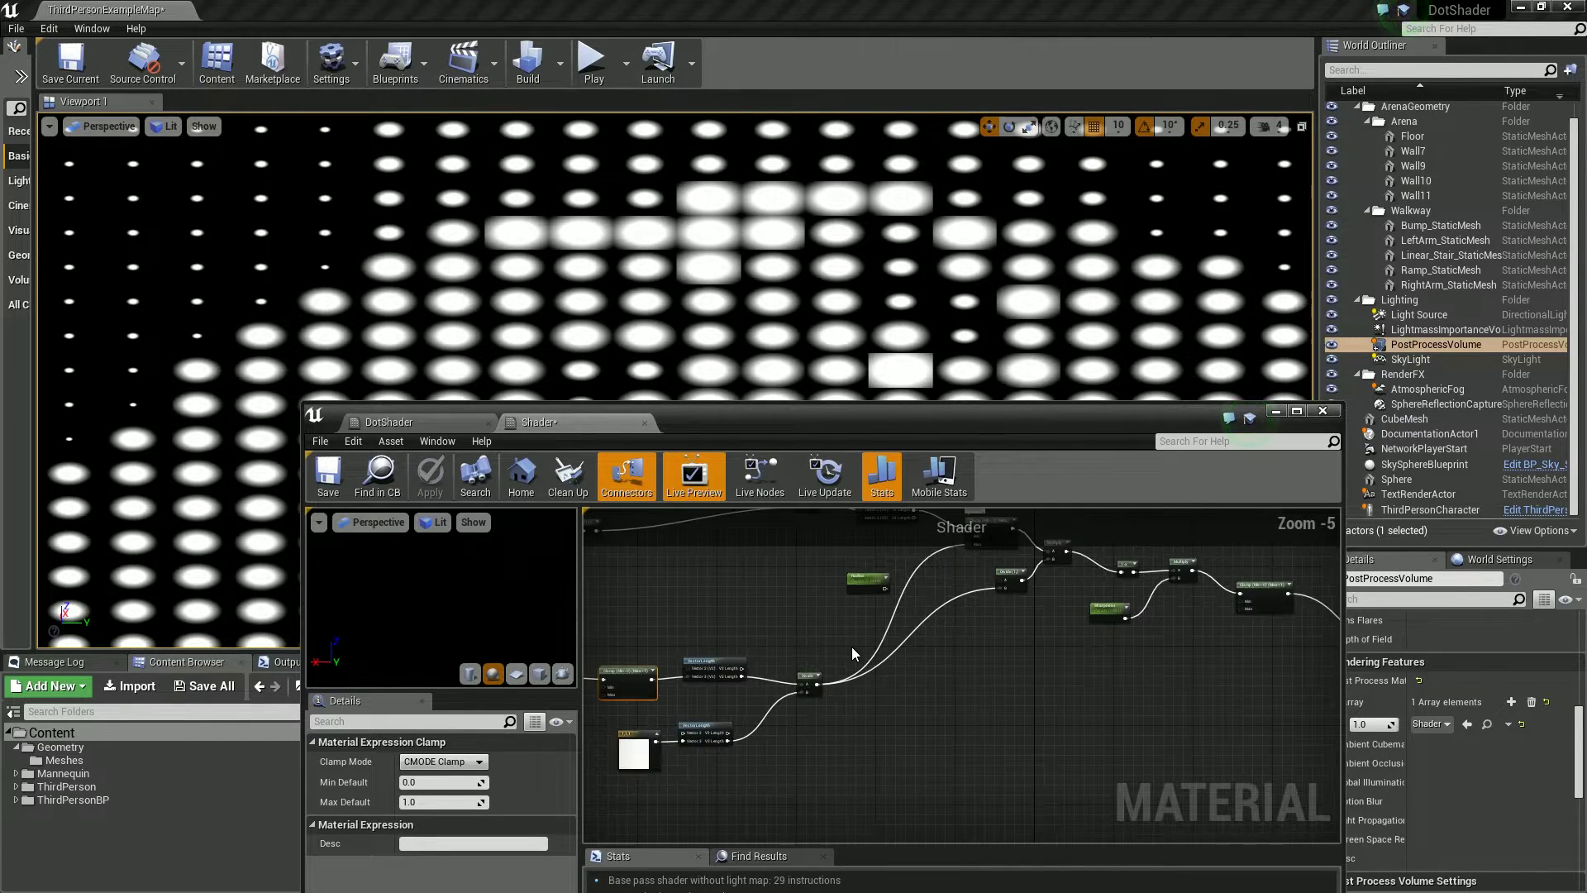
{"action": "right_click_drag", "start_coordinate": [777, 643], "coordinate": [985, 587]}
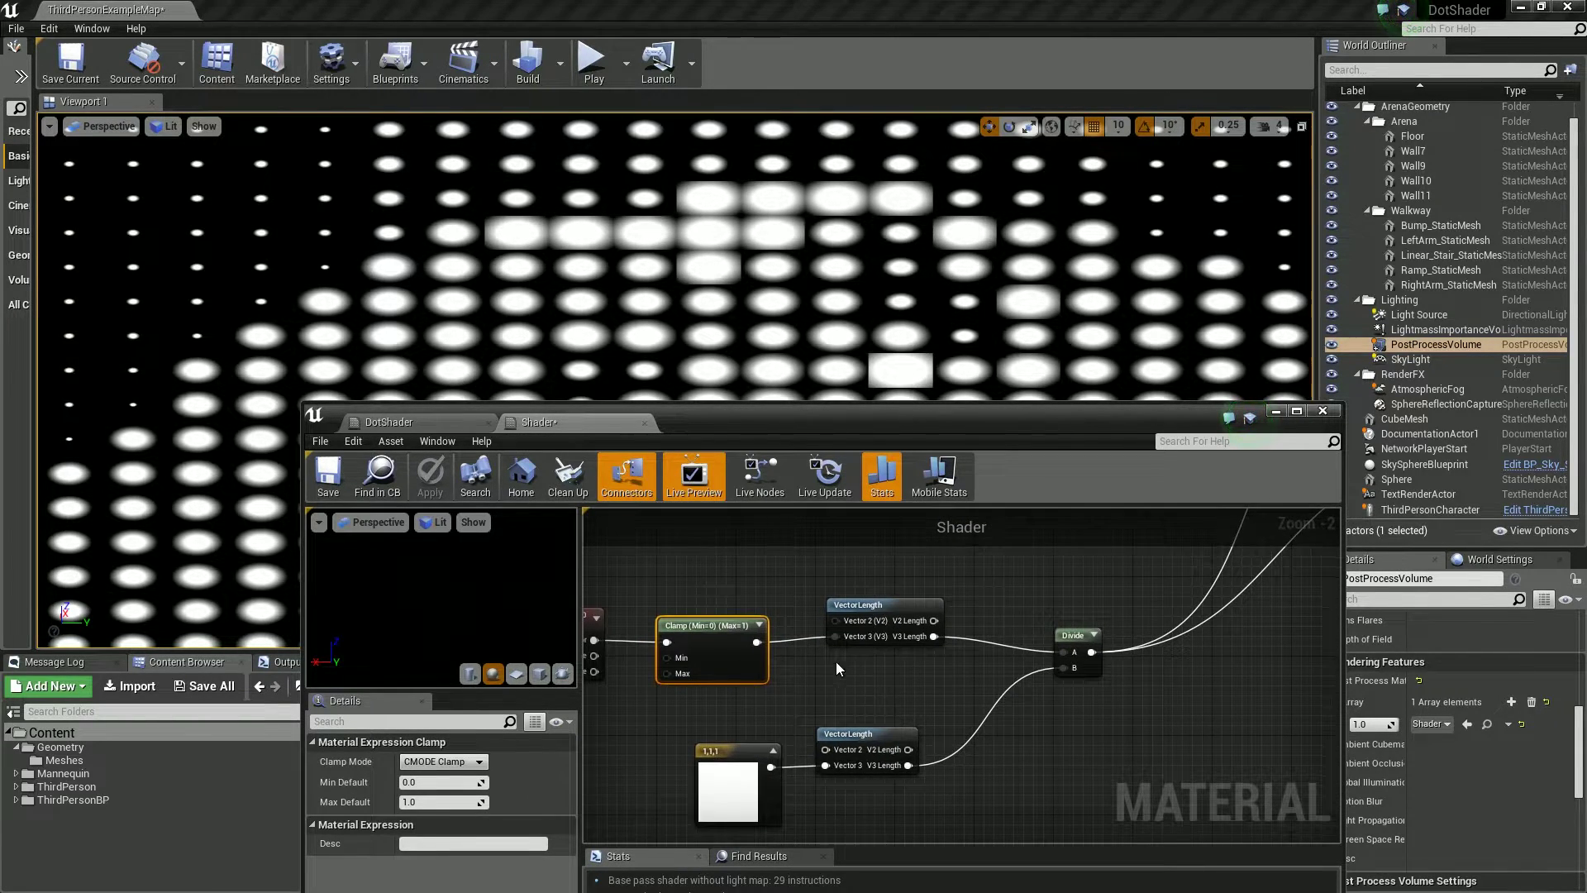
{"action": "left_click", "coordinate": [1061, 630]}
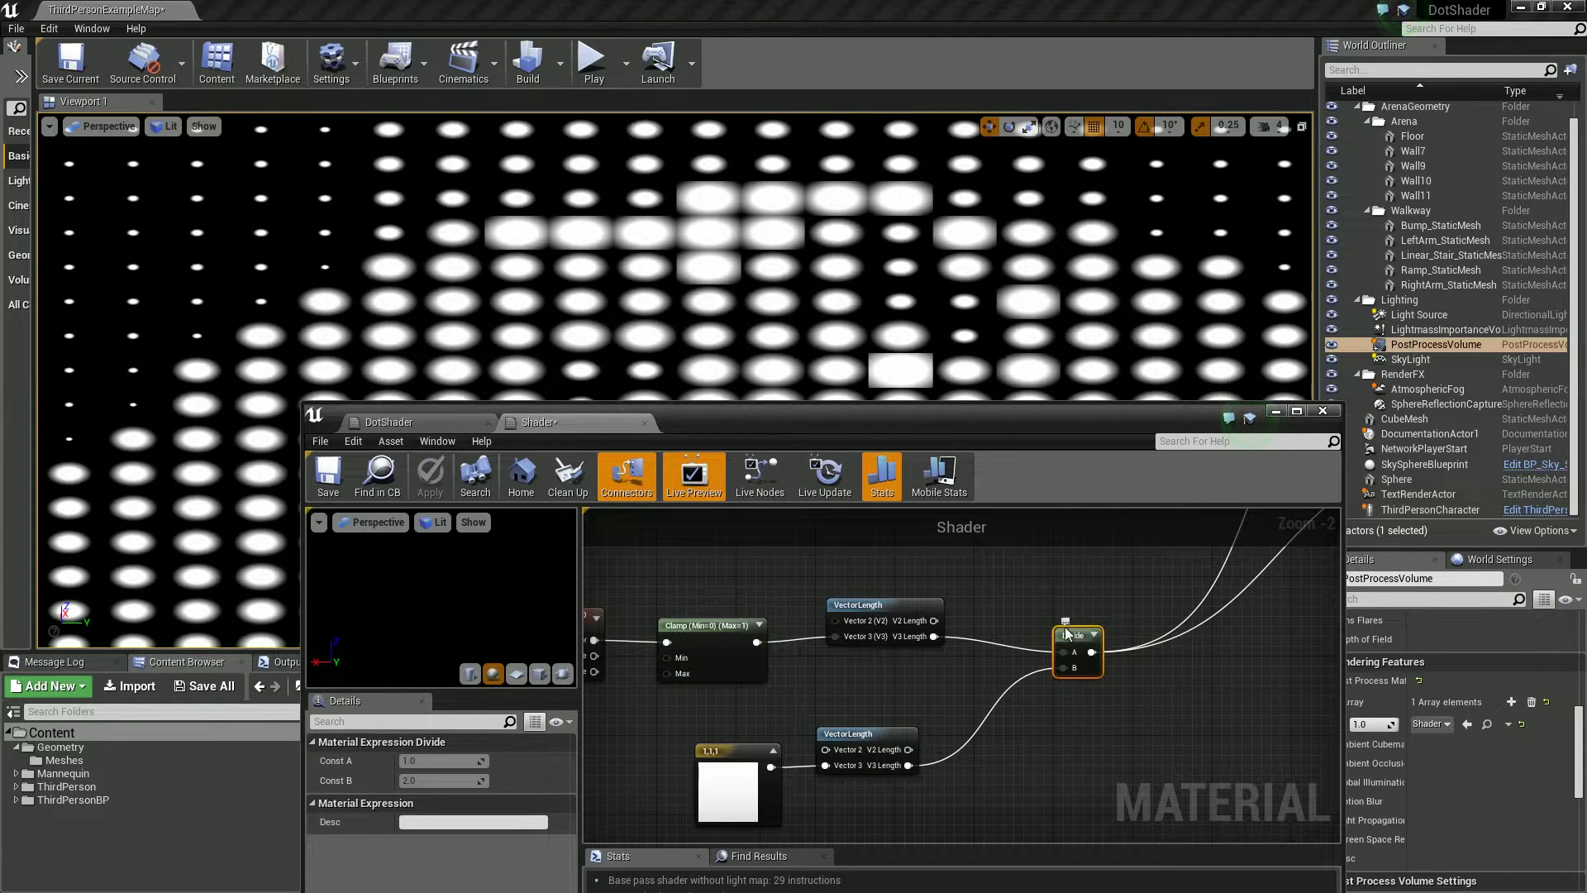
{"action": "left_click", "coordinate": [1065, 621]}
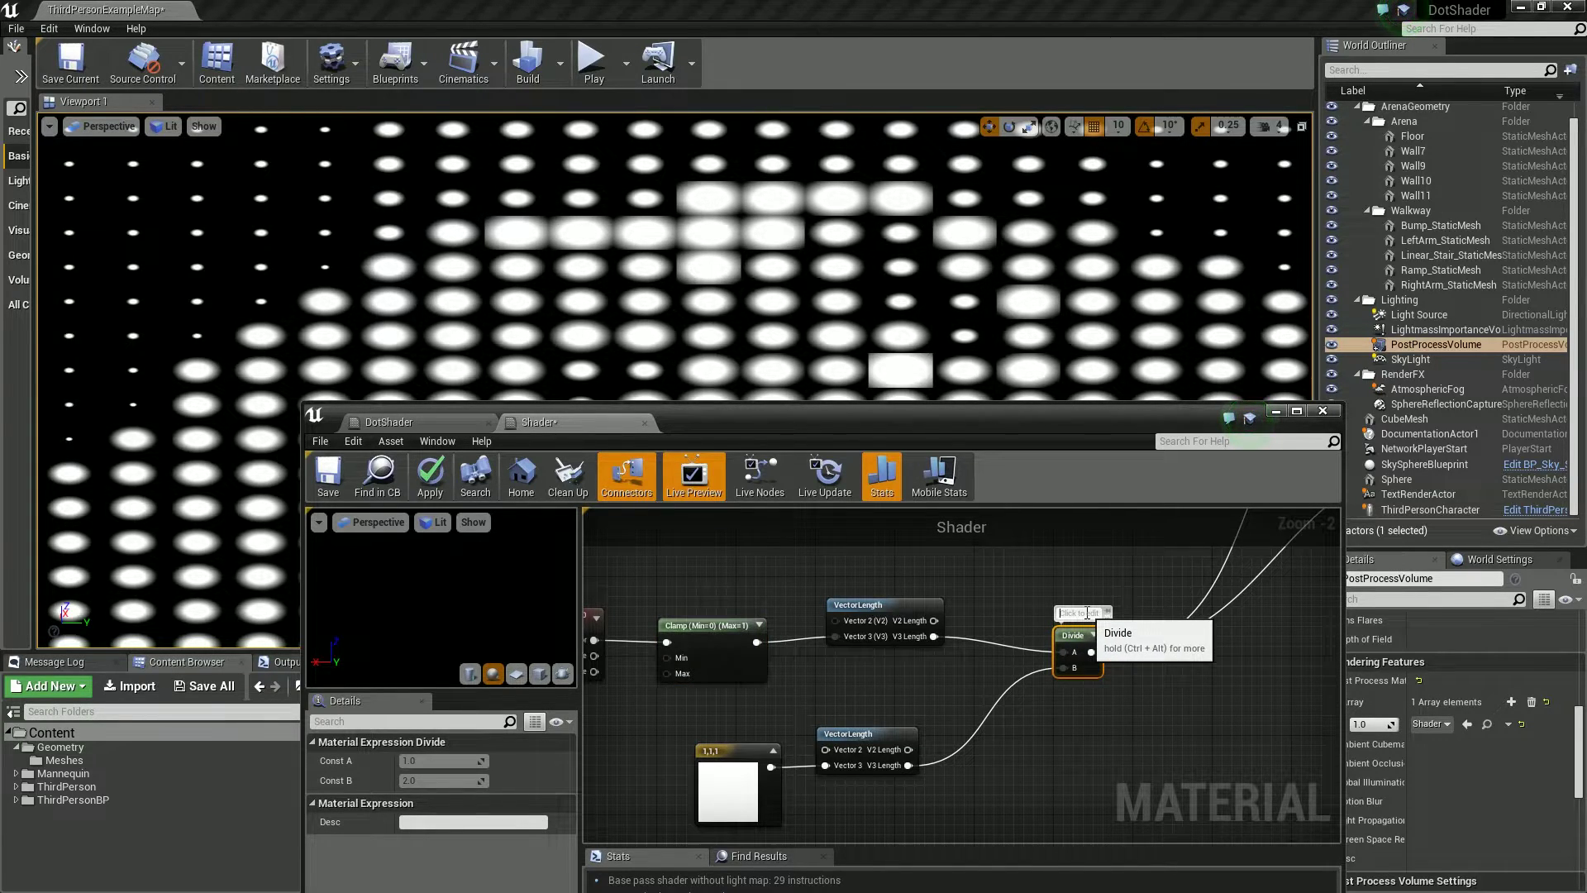
{"action": "left_click", "coordinate": [1086, 613]}
{"action": "type", "text": "0..1"}
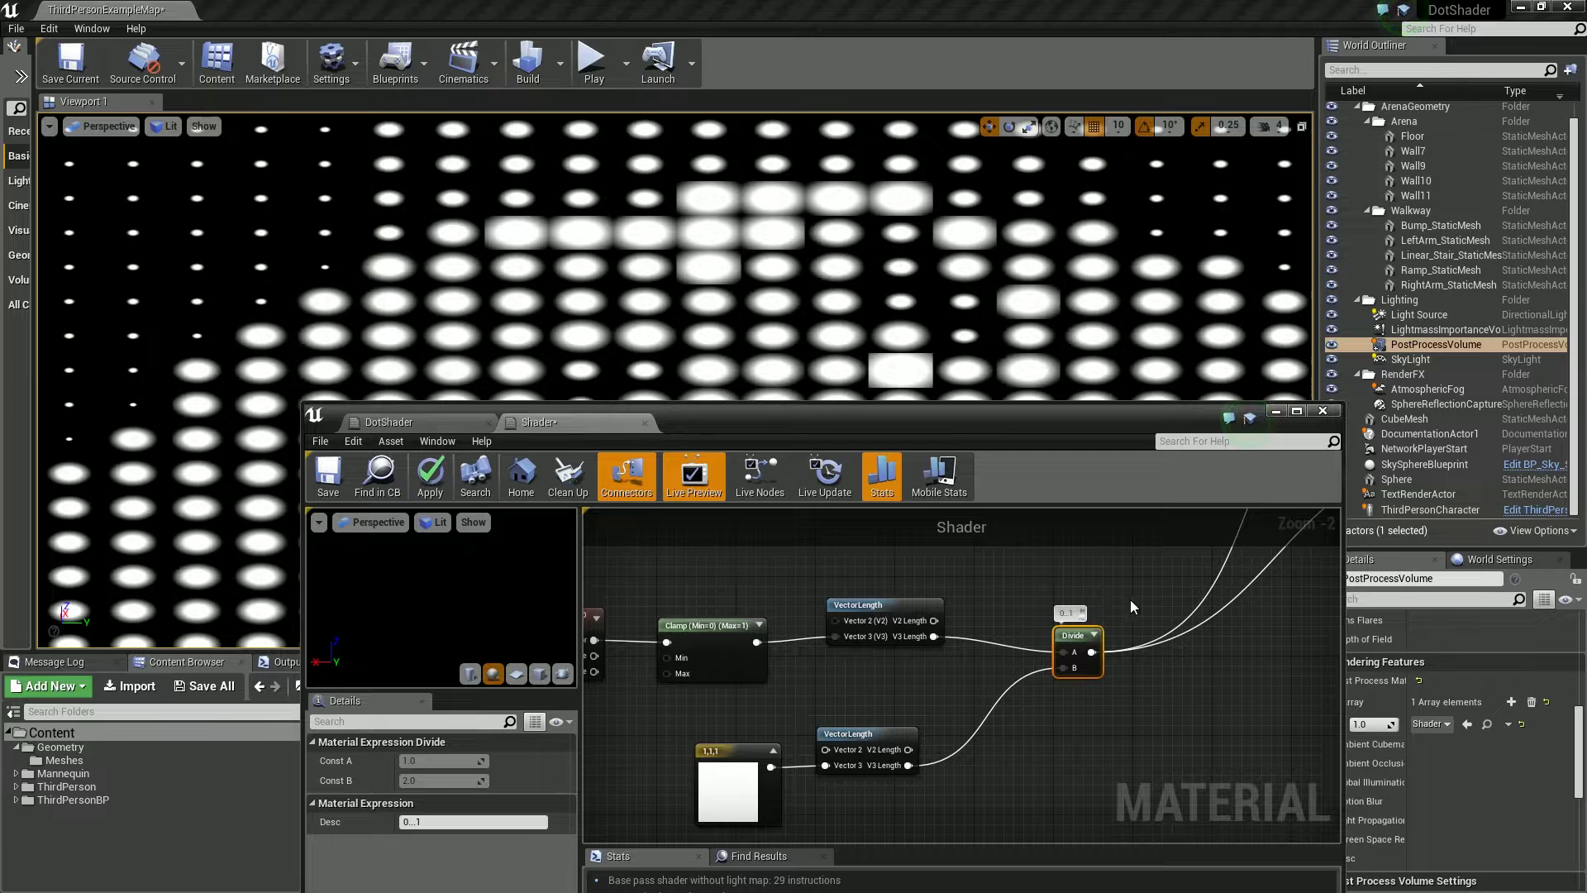
- Review the distance Clamp and Radius area, and reposition the 0.5,0.5 constant away from Subtract, above the Frac node
{"action": "left_click", "coordinate": [1129, 675]}
{"action": "scroll", "coordinate": [1173, 653], "scroll_direction": "down", "scroll_amount": 3}
{"action": "right_click_drag", "start_coordinate": [1174, 653], "coordinate": [901, 748]}
{"action": "scroll", "coordinate": [945, 648], "scroll_direction": "up", "scroll_amount": 3}
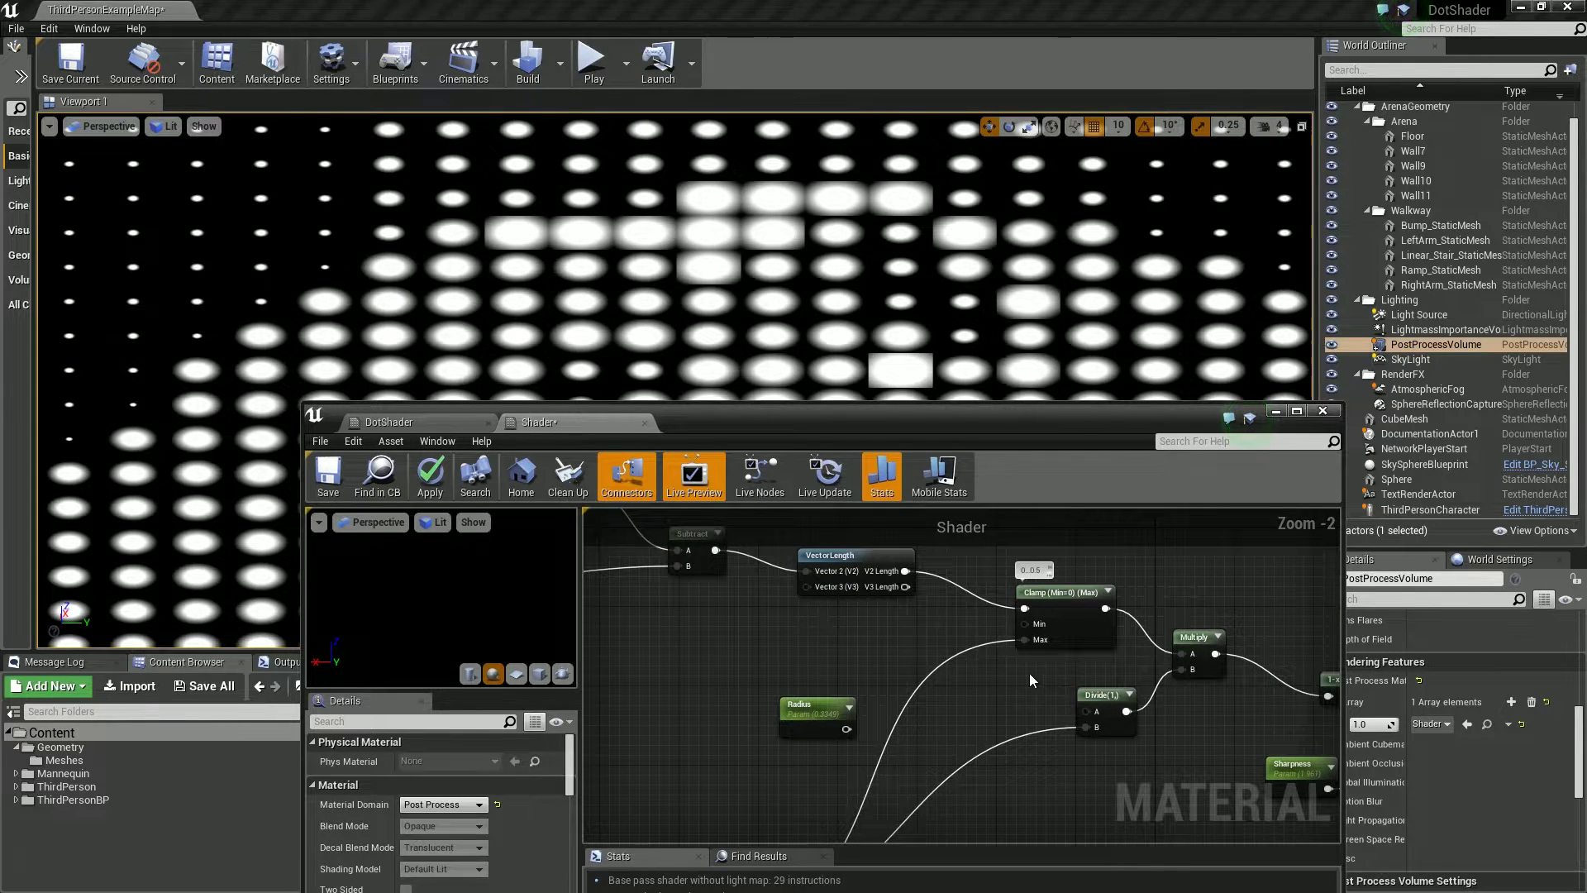
{"action": "right_click_drag", "start_coordinate": [1029, 672], "coordinate": [993, 672]}
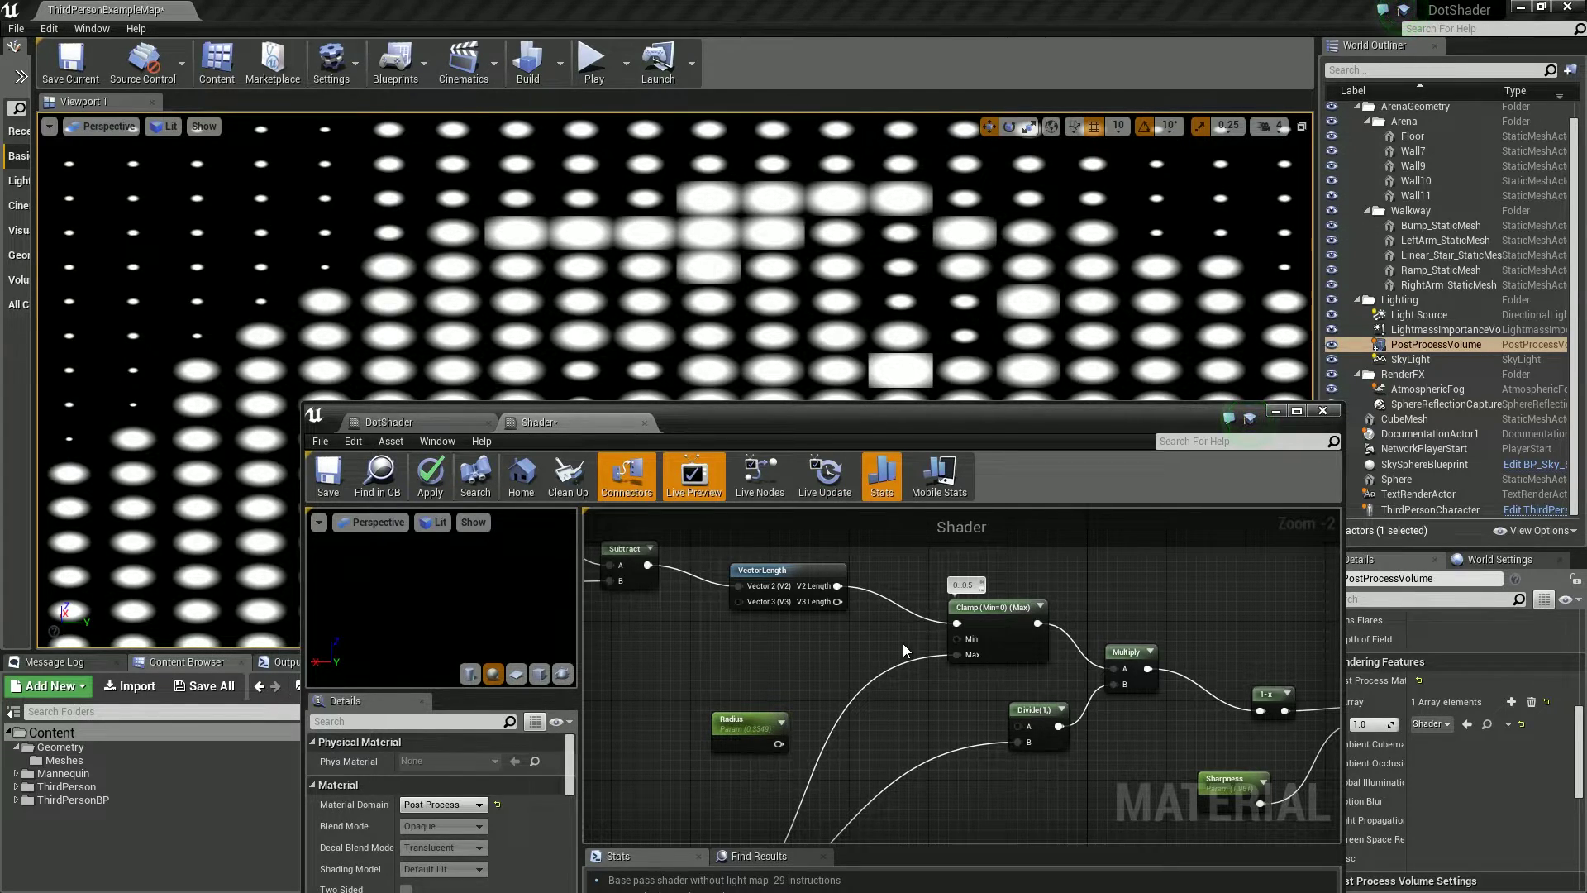
{"action": "scroll", "coordinate": [902, 644], "scroll_direction": "down", "scroll_amount": 1}
{"action": "right_click_drag", "start_coordinate": [893, 648], "coordinate": [1262, 782]}
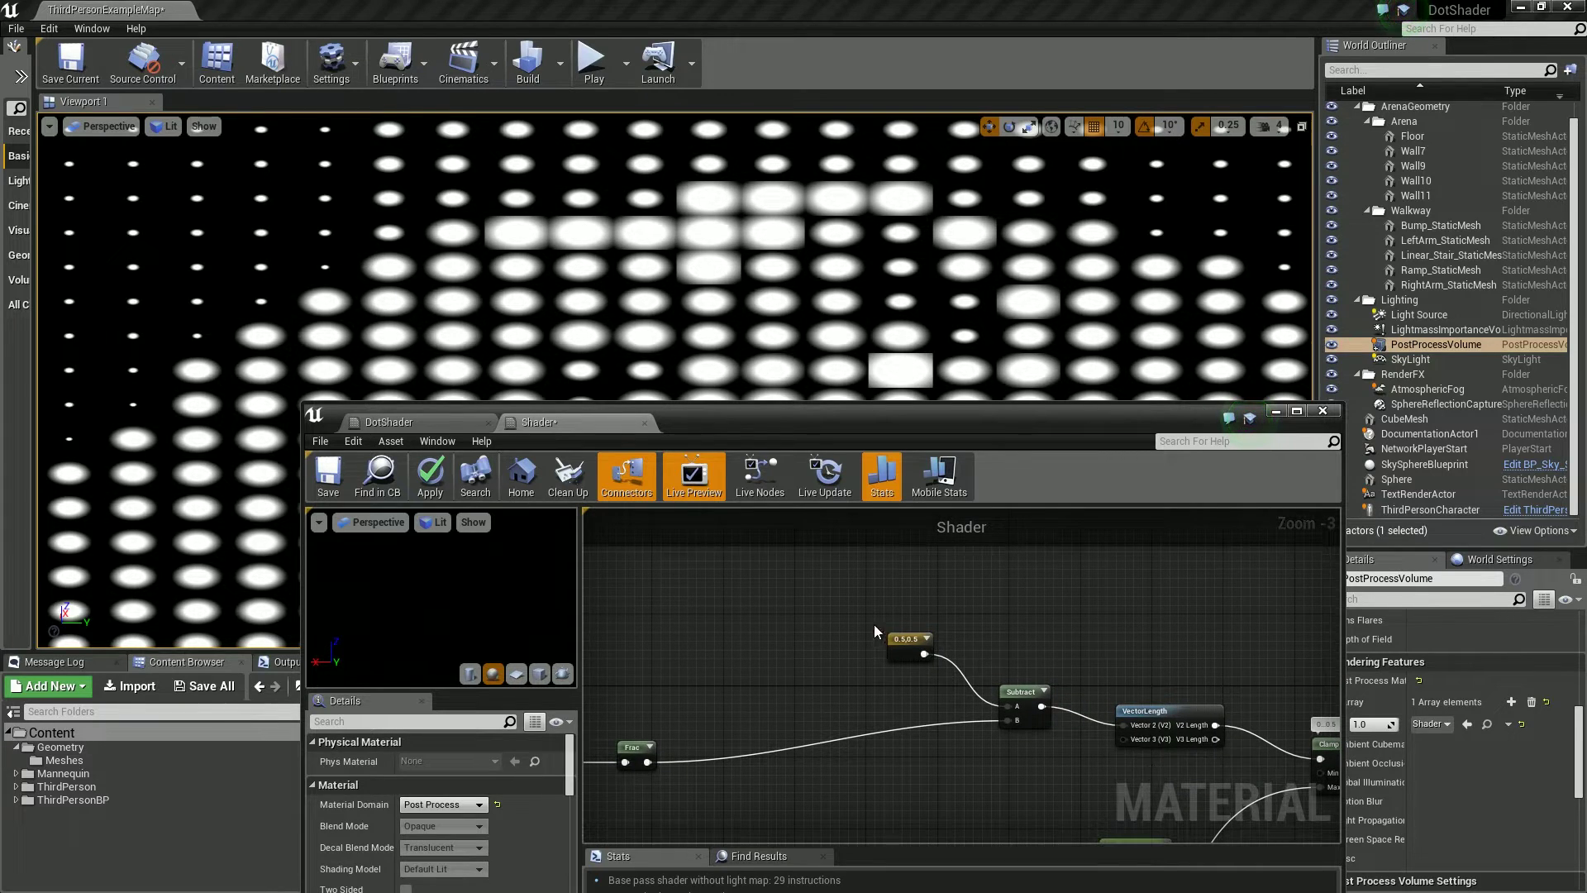
{"action": "left_click_drag", "start_coordinate": [894, 642], "coordinate": [613, 614]}
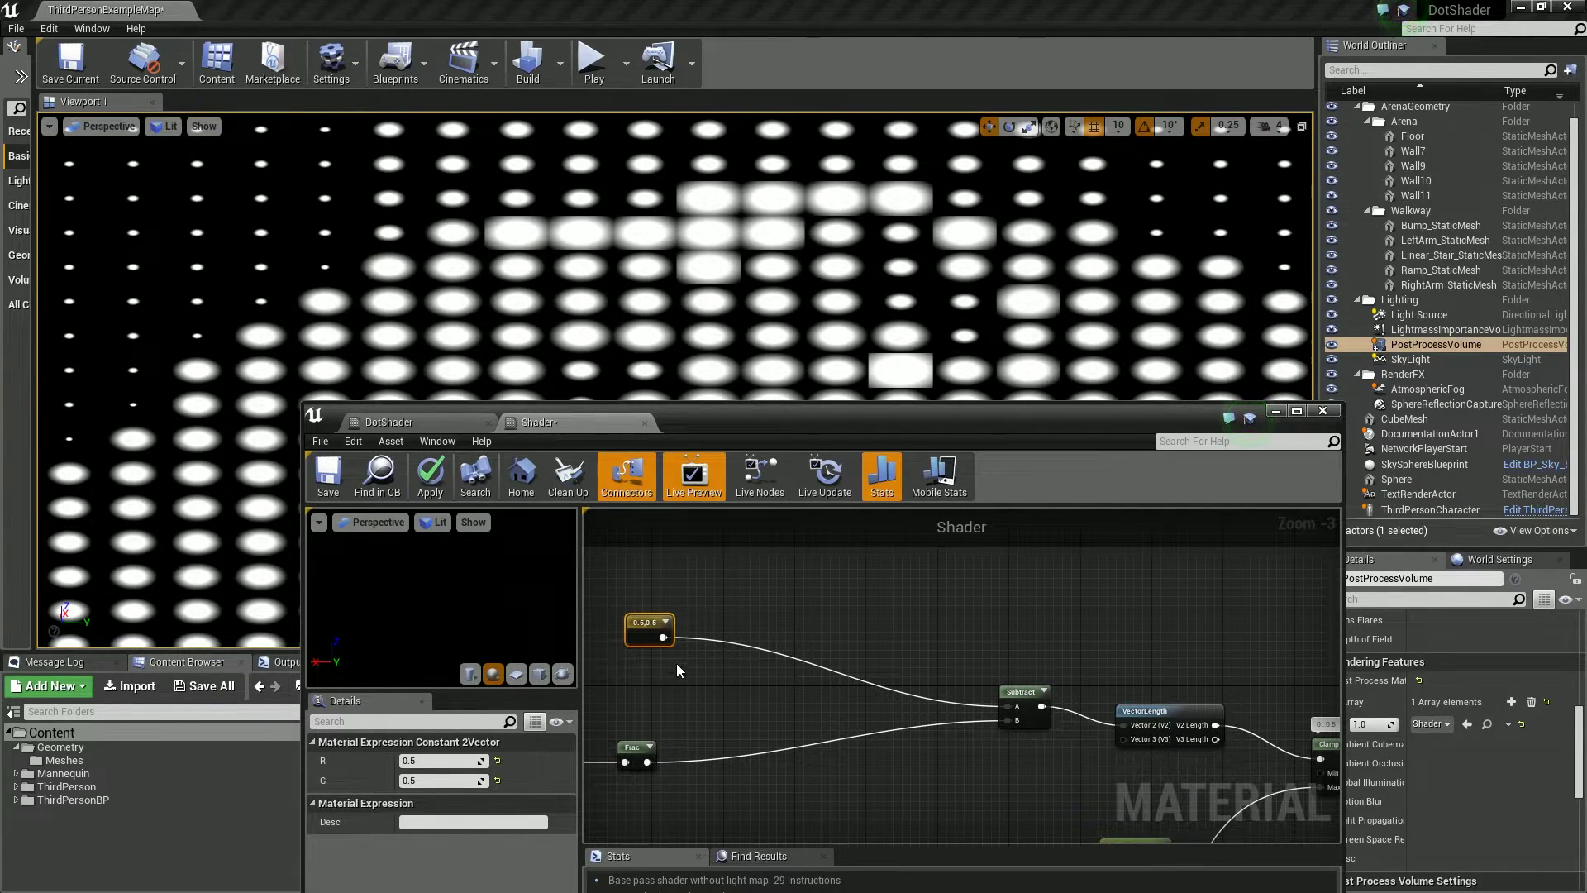
- Add a Multiply node fed by the brightness Divide's output and set its Const B to 0.5
{"action": "right_click_drag", "start_coordinate": [704, 708], "coordinate": [752, 678]}
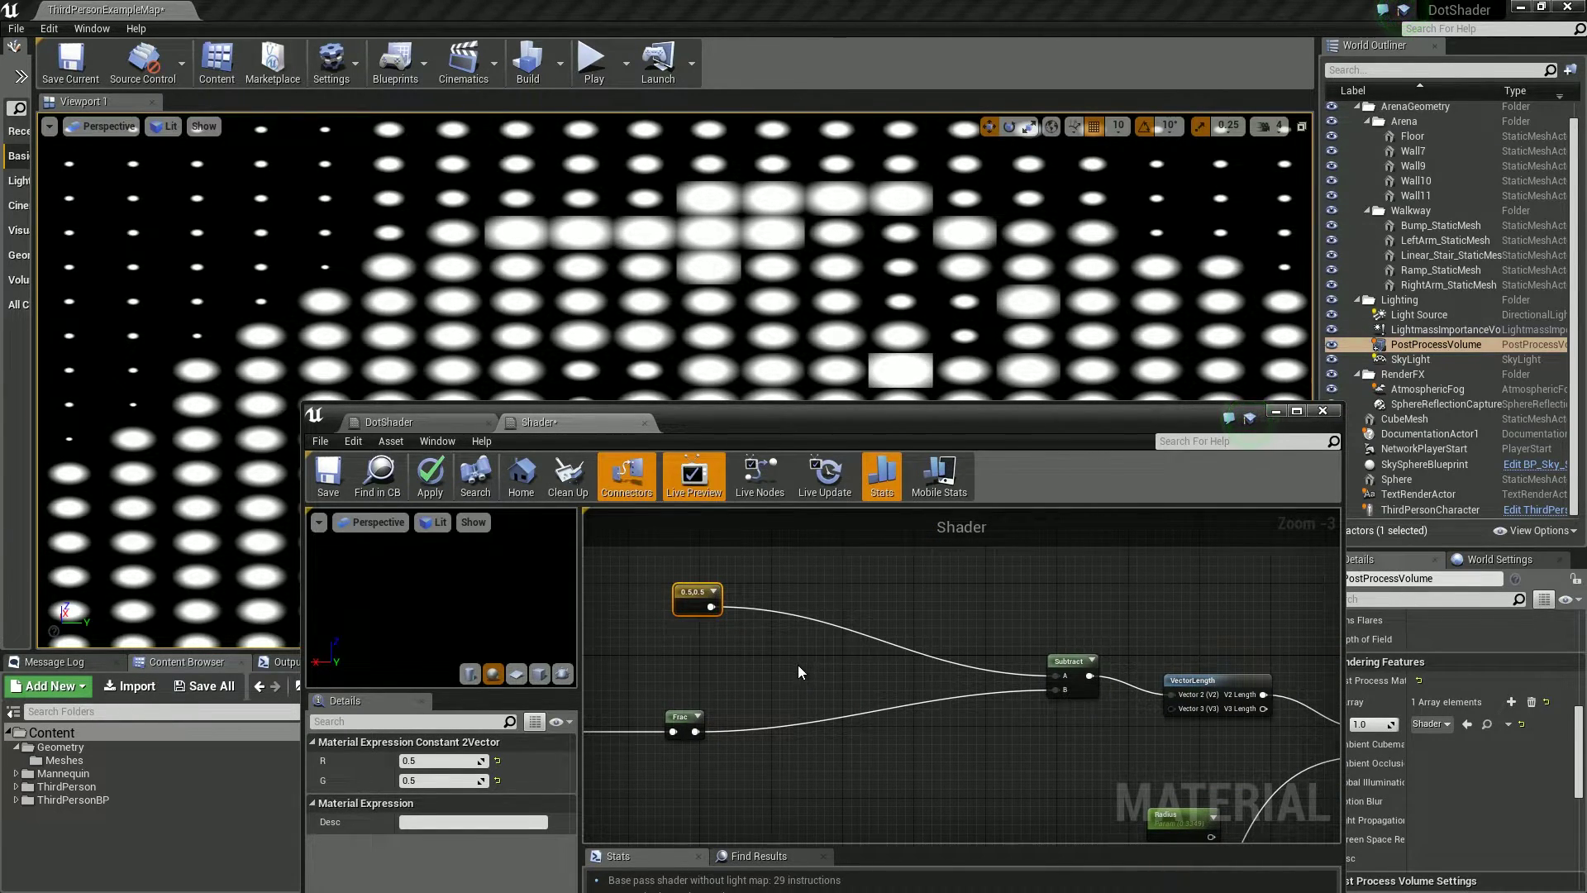
{"action": "scroll", "coordinate": [797, 664], "scroll_direction": "down", "scroll_amount": 4}
{"action": "right_click_drag", "start_coordinate": [832, 747], "coordinate": [824, 624]}
{"action": "scroll", "coordinate": [891, 666], "scroll_direction": "up", "scroll_amount": 4}
{"action": "right_click_drag", "start_coordinate": [970, 638], "coordinate": [868, 715]}
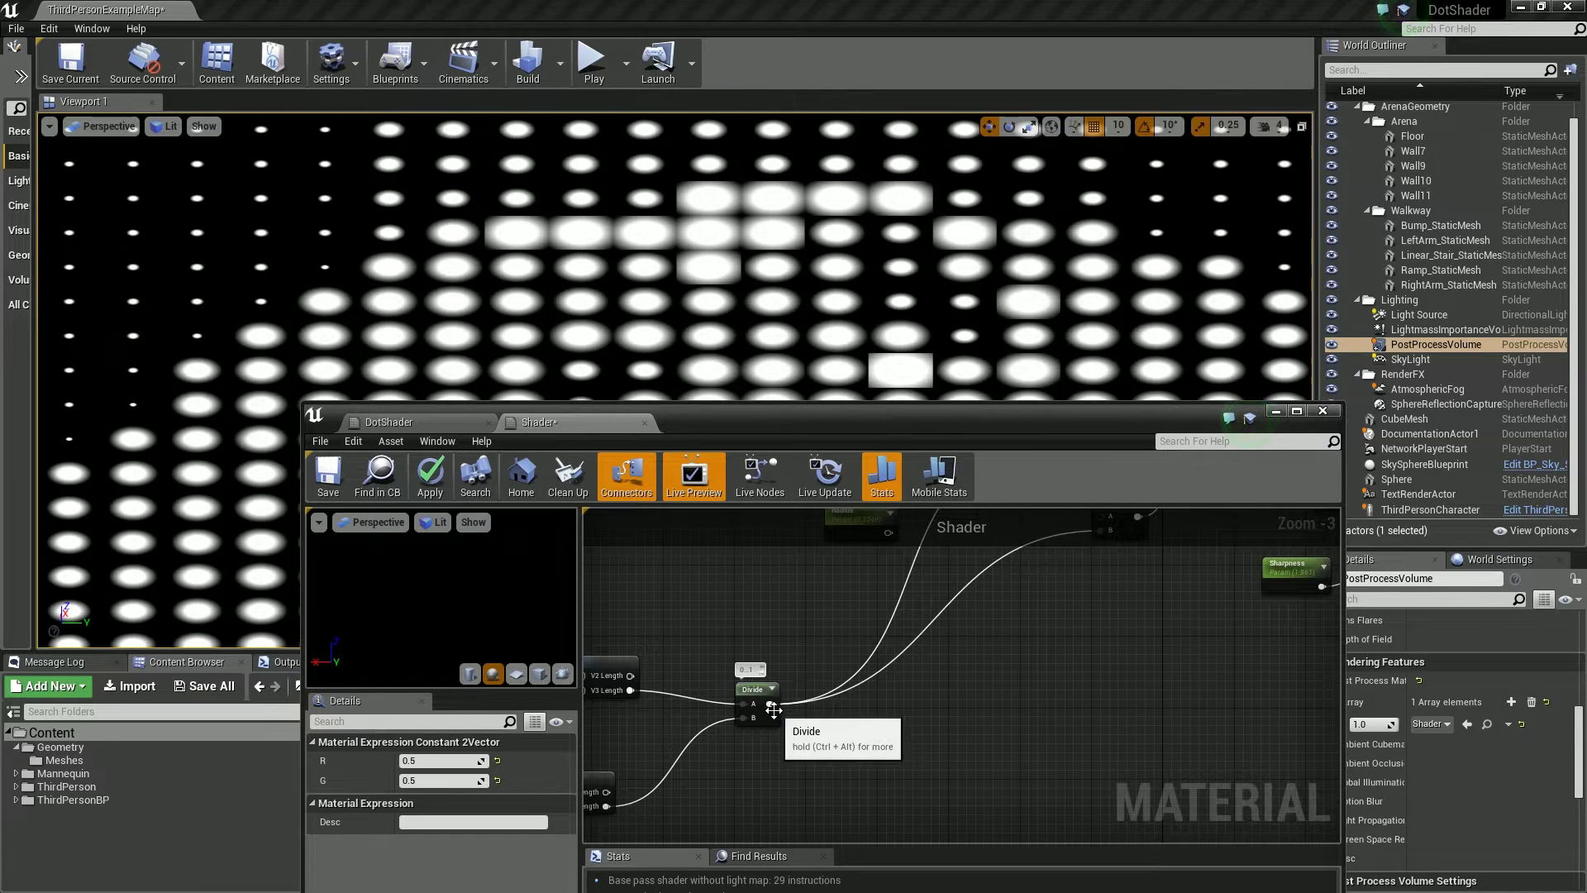
{"action": "left_click_drag", "start_coordinate": [768, 703], "coordinate": [874, 729]}
{"action": "type", "text": "*"}
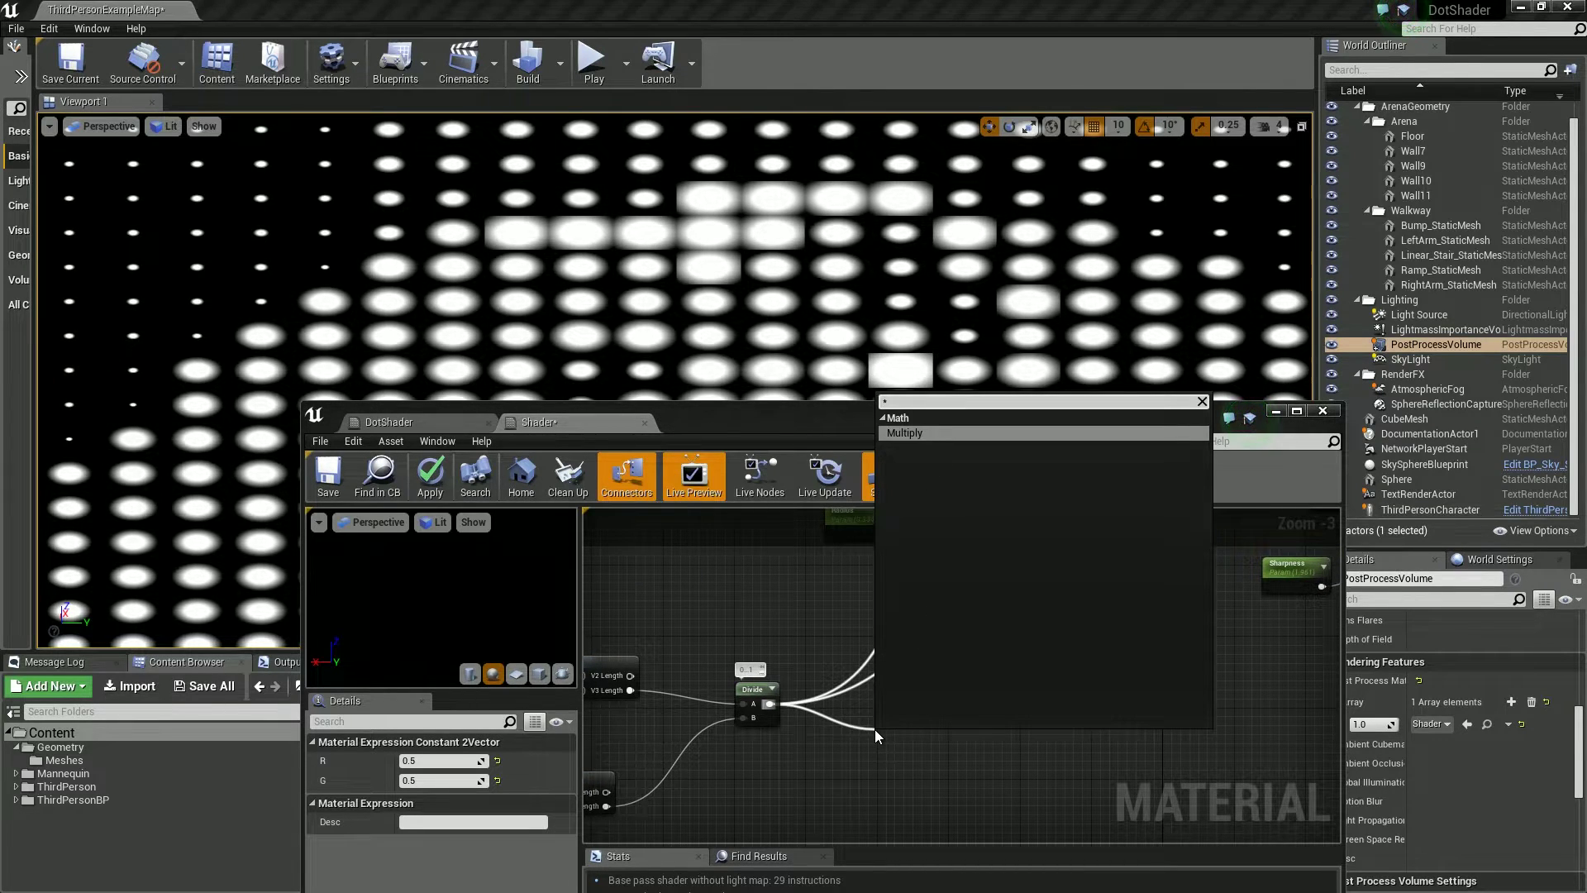
{"action": "key", "text": "Return"}
{"action": "left_click", "coordinate": [439, 782]}
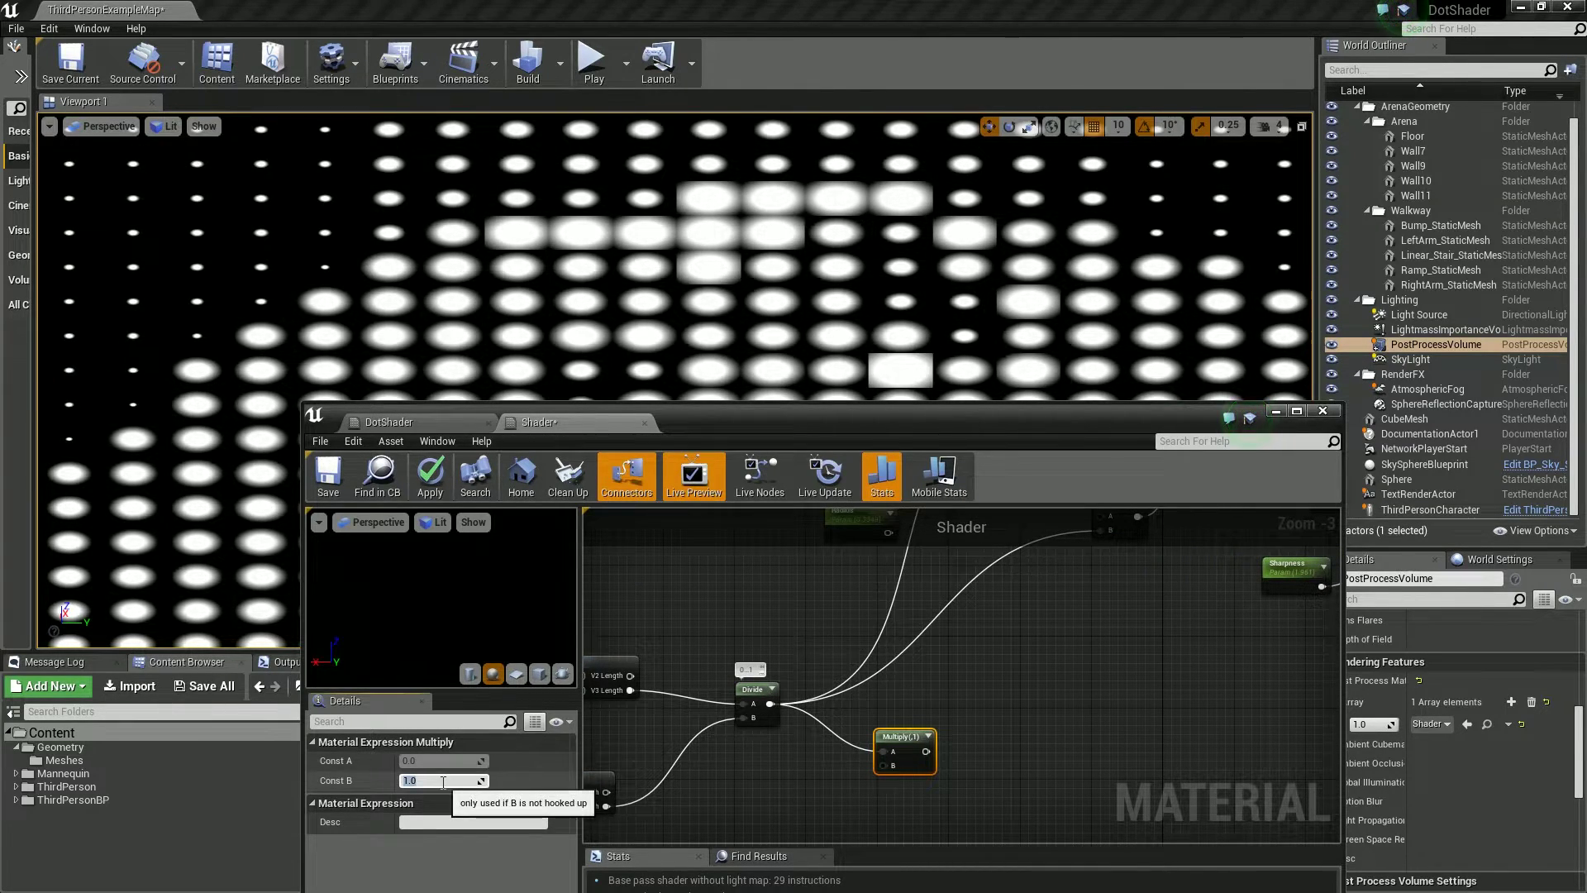
{"action": "type", "text": "0.5"}
{"action": "key", "text": "Return"}
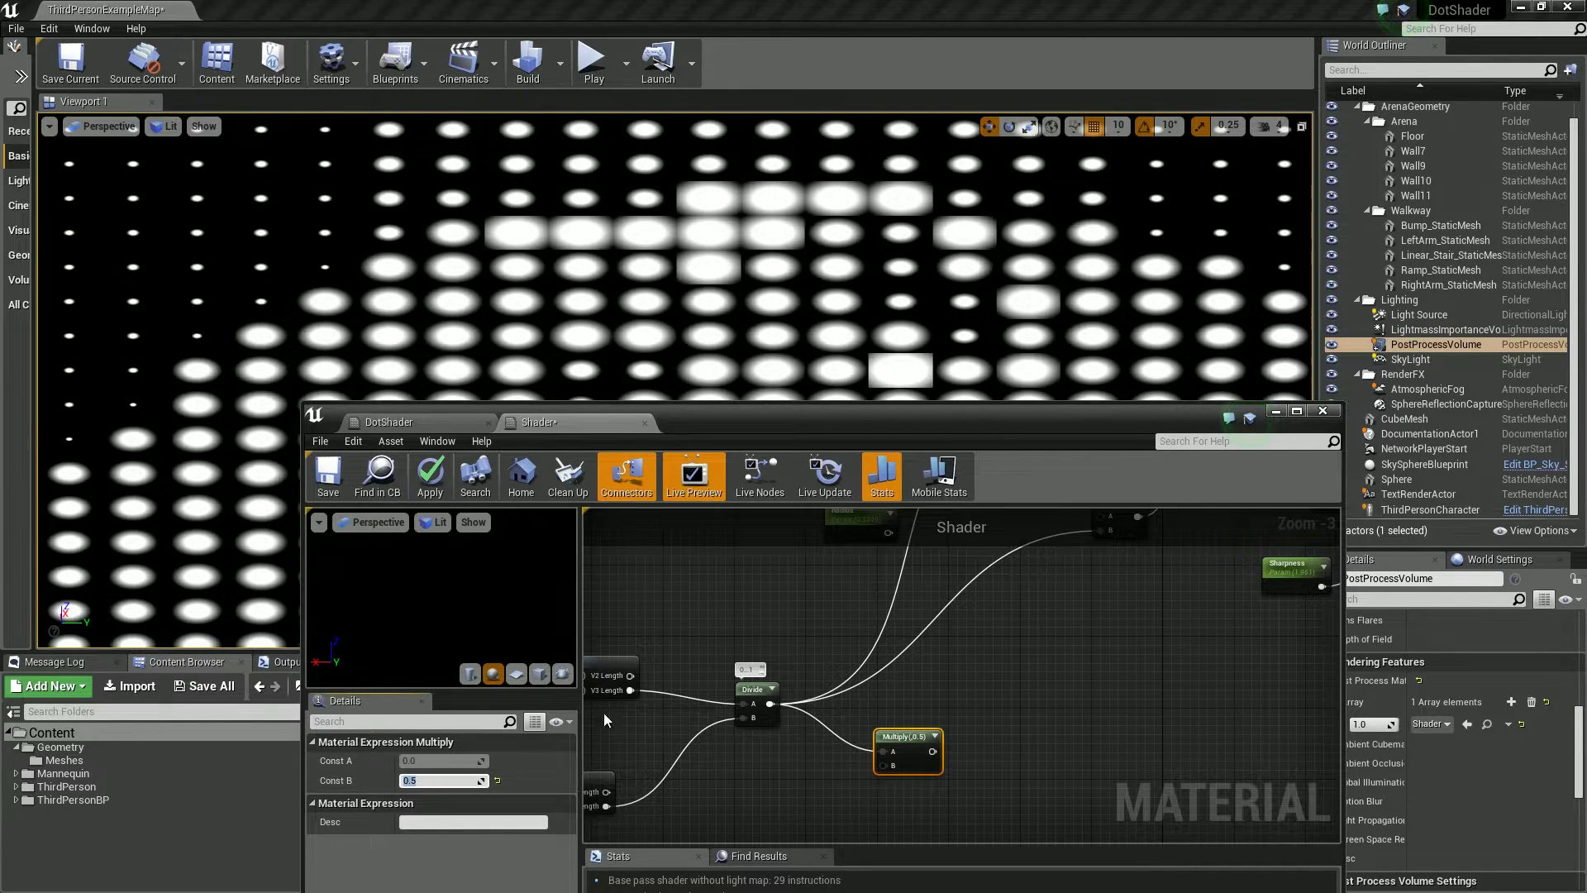
- Connect the 0.5 Multiply to the distance Clamp's Max and the following Divide's B input, and place it nearer to them
{"action": "scroll", "coordinate": [1035, 666], "scroll_direction": "down", "scroll_amount": 1}
{"action": "right_click_drag", "start_coordinate": [1035, 666], "coordinate": [929, 742]}
{"action": "left_click_drag", "start_coordinate": [817, 799], "coordinate": [896, 583]}
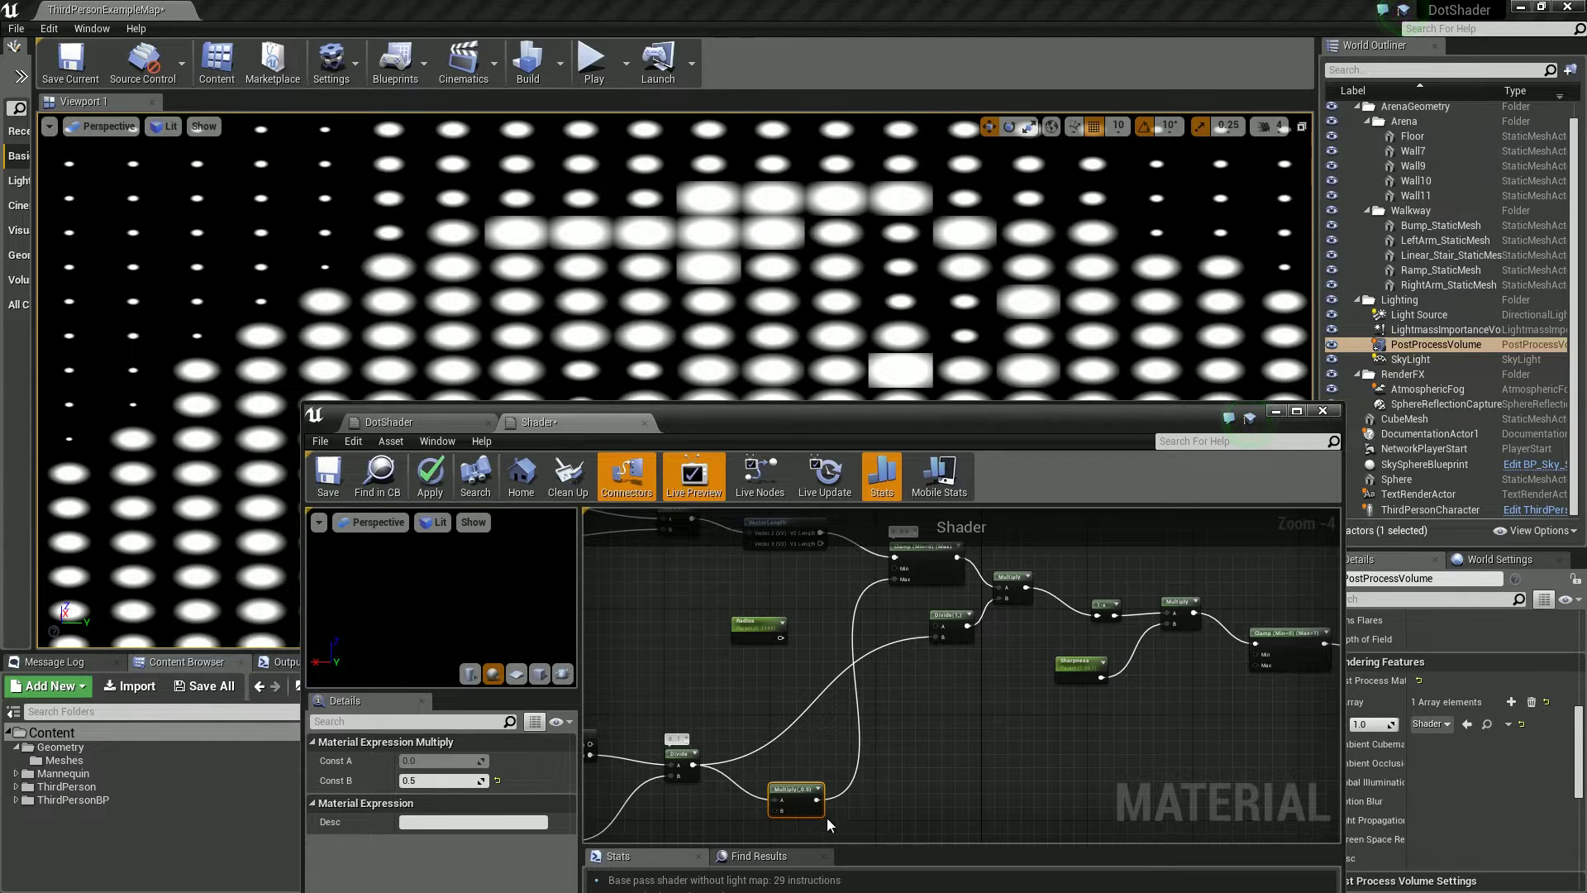
{"action": "left_click_drag", "start_coordinate": [818, 800], "coordinate": [939, 638]}
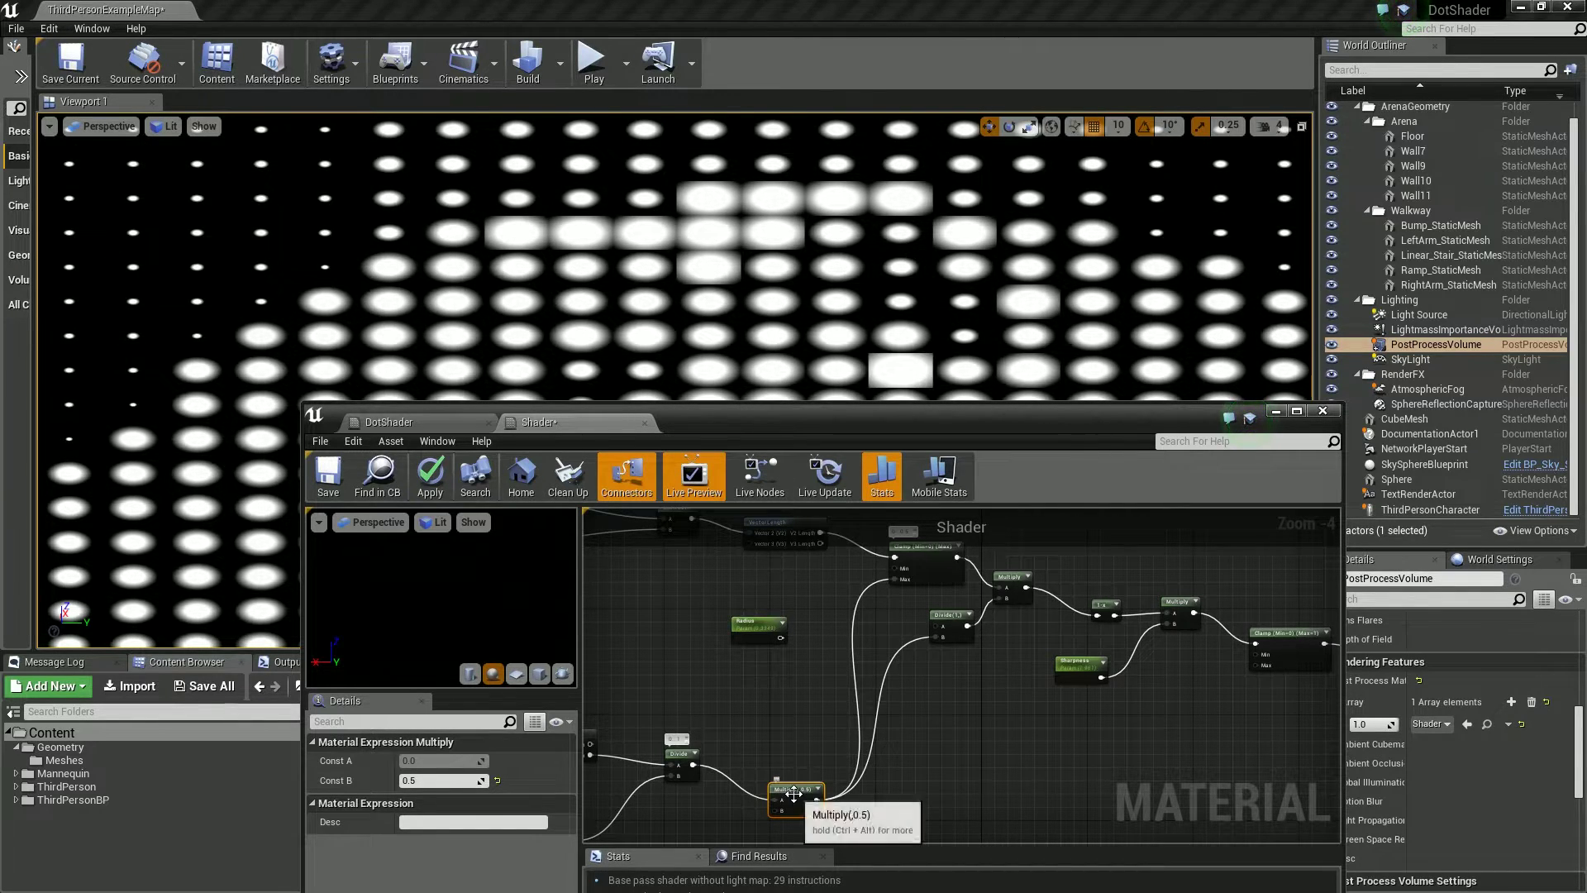
{"action": "left_click_drag", "start_coordinate": [795, 790], "coordinate": [831, 681]}
- Delete the unused Radius parameter and apply the material
{"action": "left_click", "coordinate": [752, 624]}
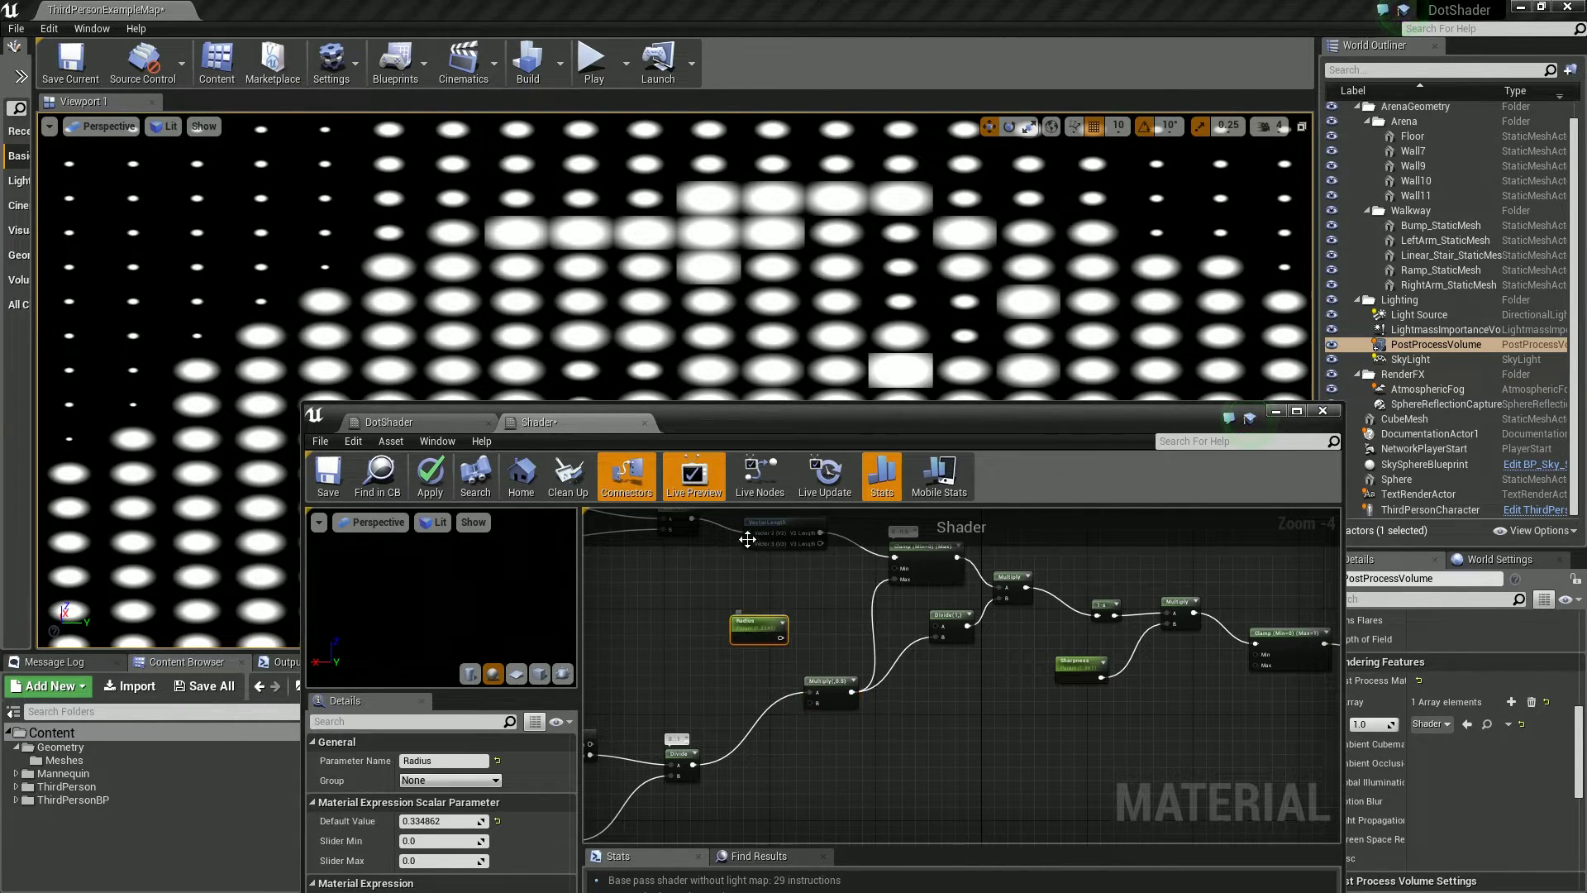
{"action": "key", "text": "Delete"}
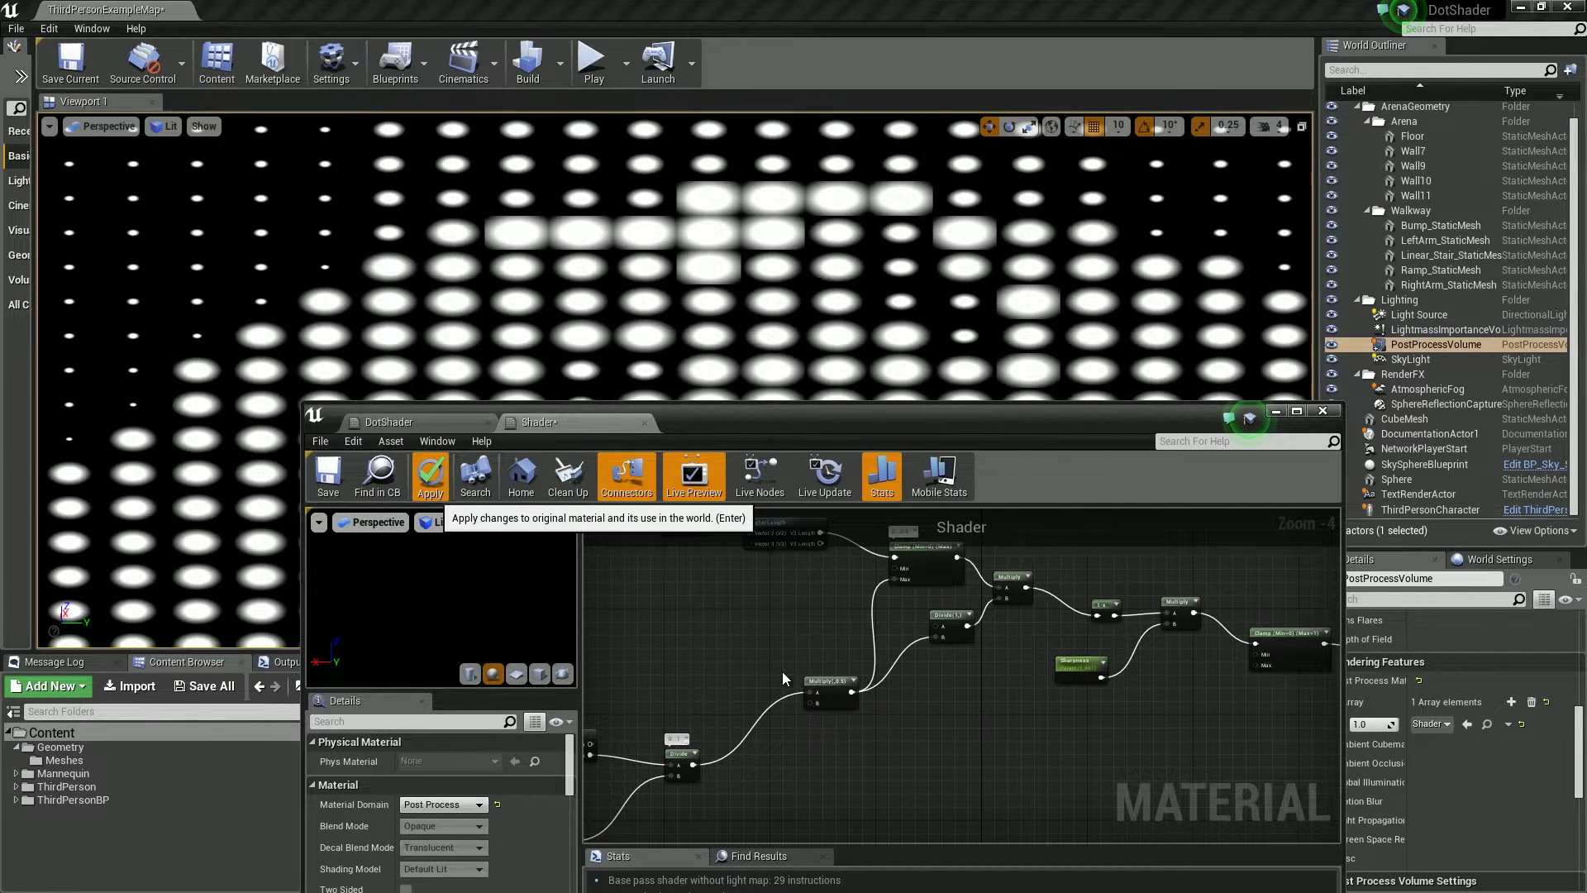
{"action": "left_click", "coordinate": [429, 475]}
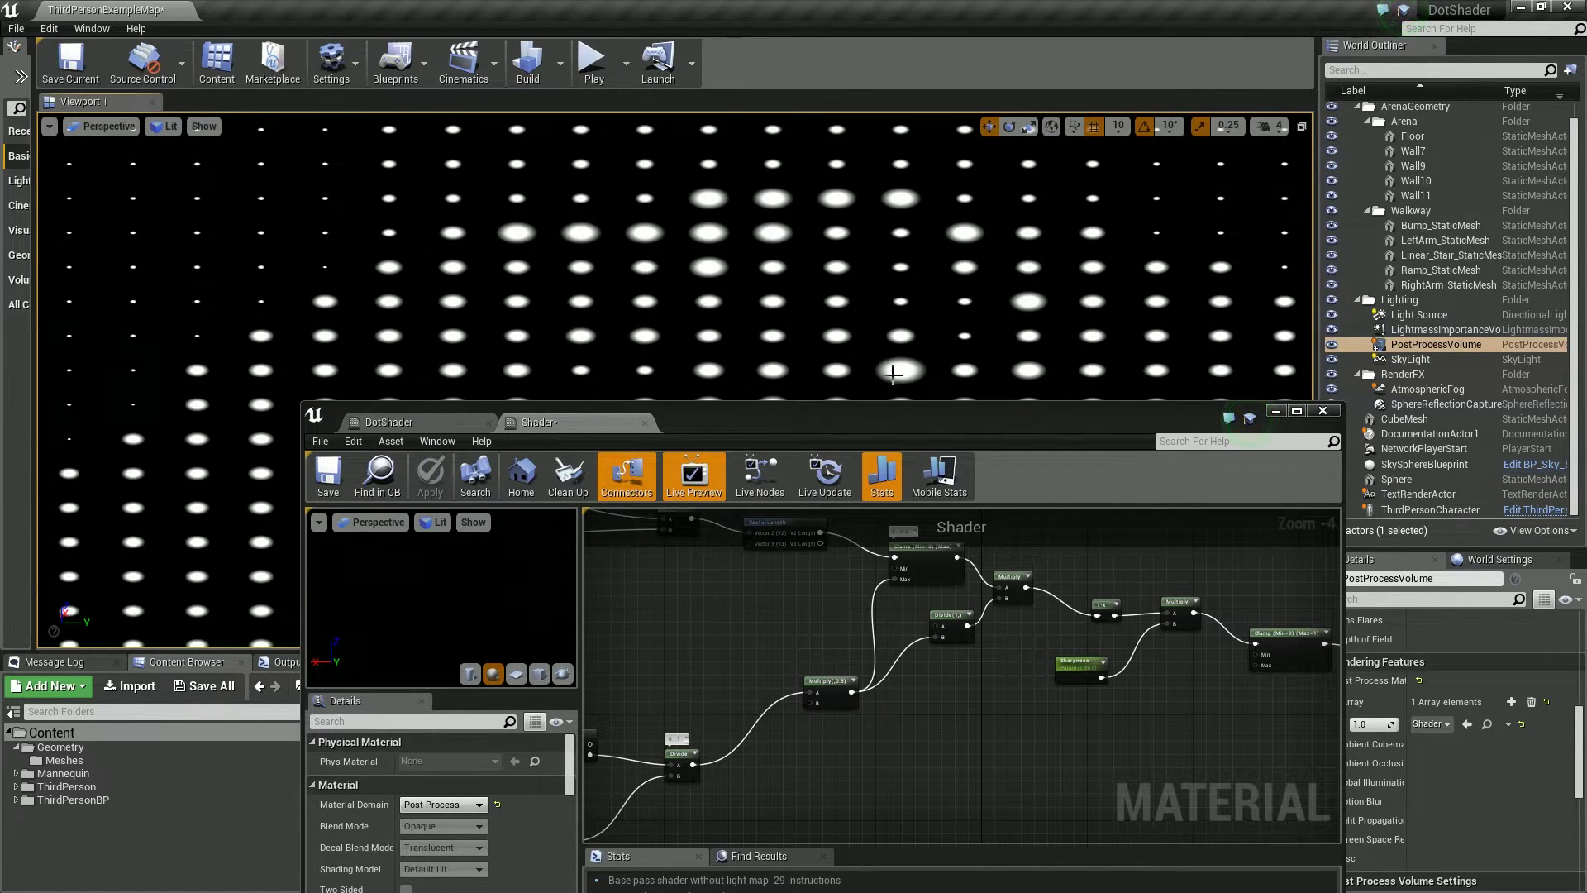
{"action": "right_click_drag", "start_coordinate": [708, 672], "coordinate": [1082, 607]}
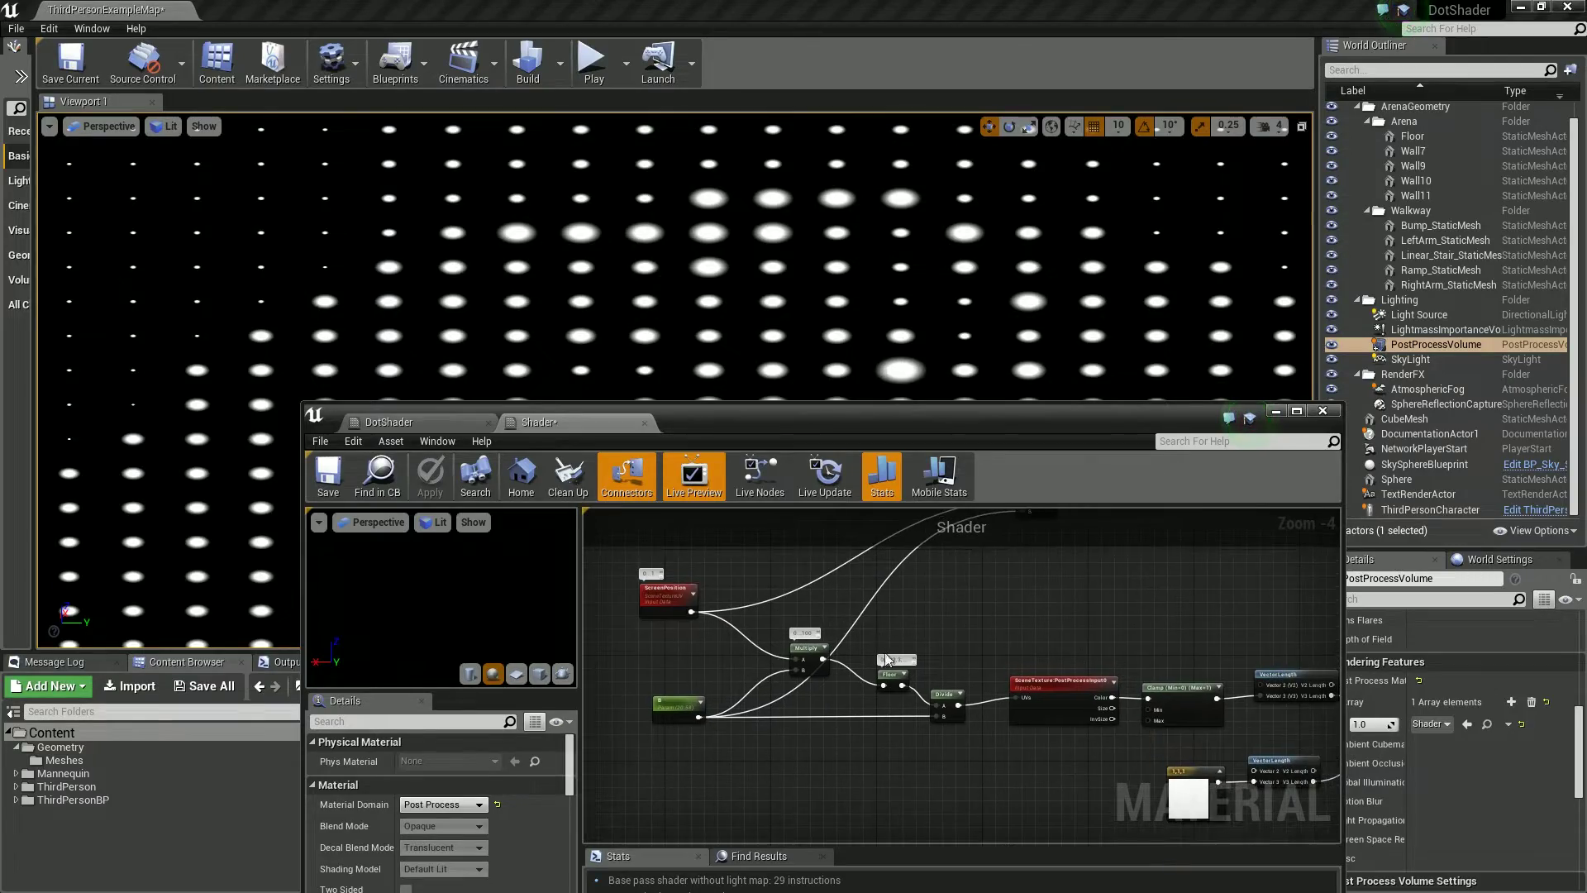
- Set the default value of the scalar parameter B to 100
{"action": "left_click", "coordinate": [666, 721]}
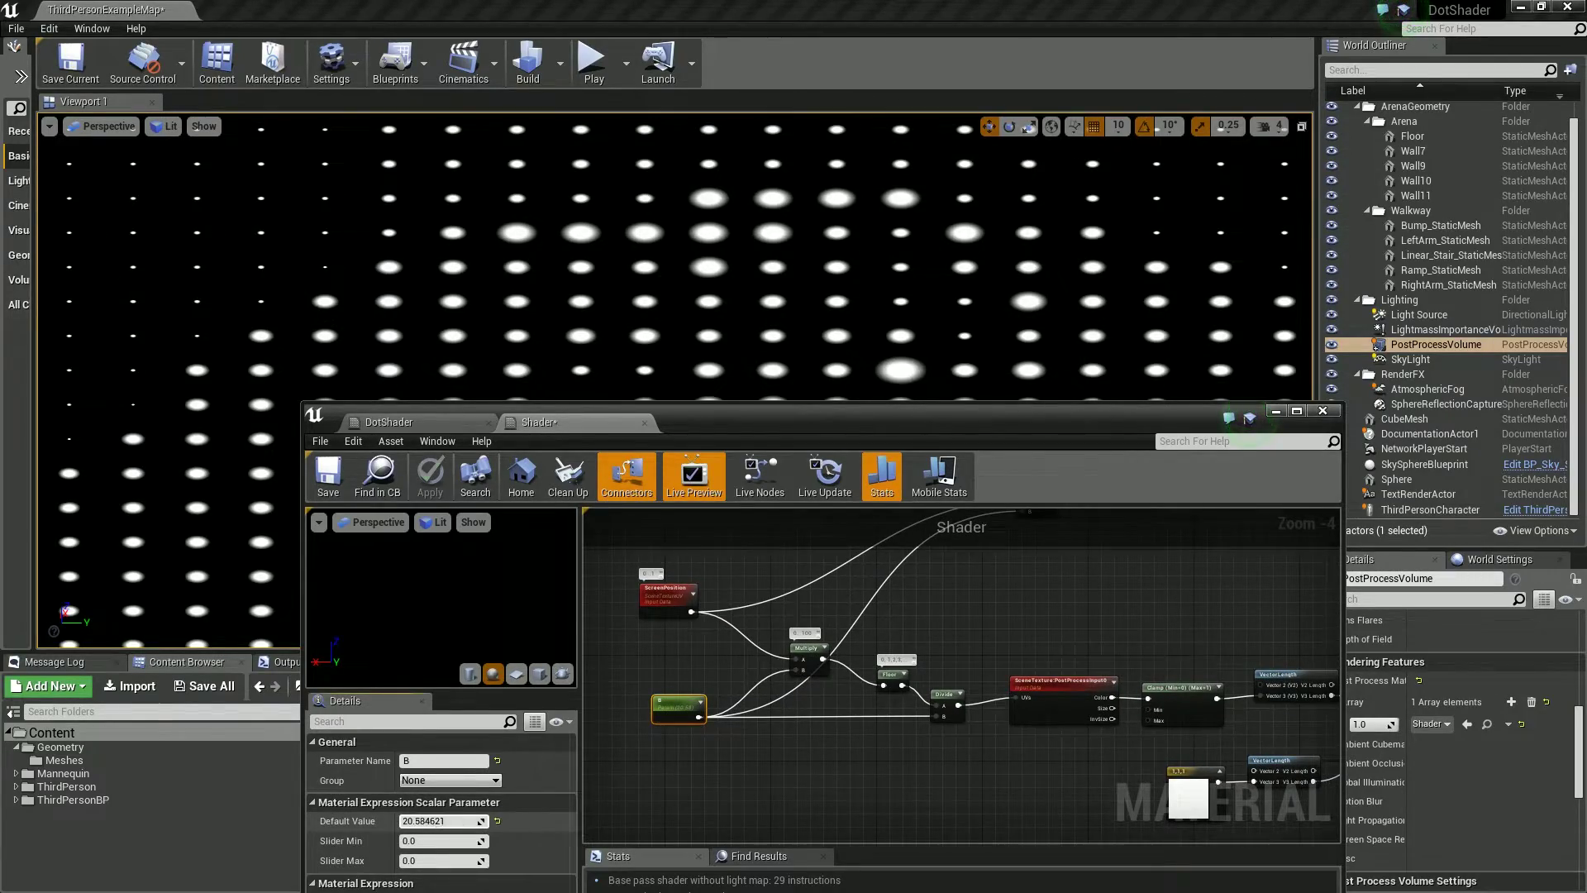
{"action": "left_click_drag", "start_coordinate": [438, 820], "coordinate": [620, 821]}
{"action": "left_click", "coordinate": [447, 820]}
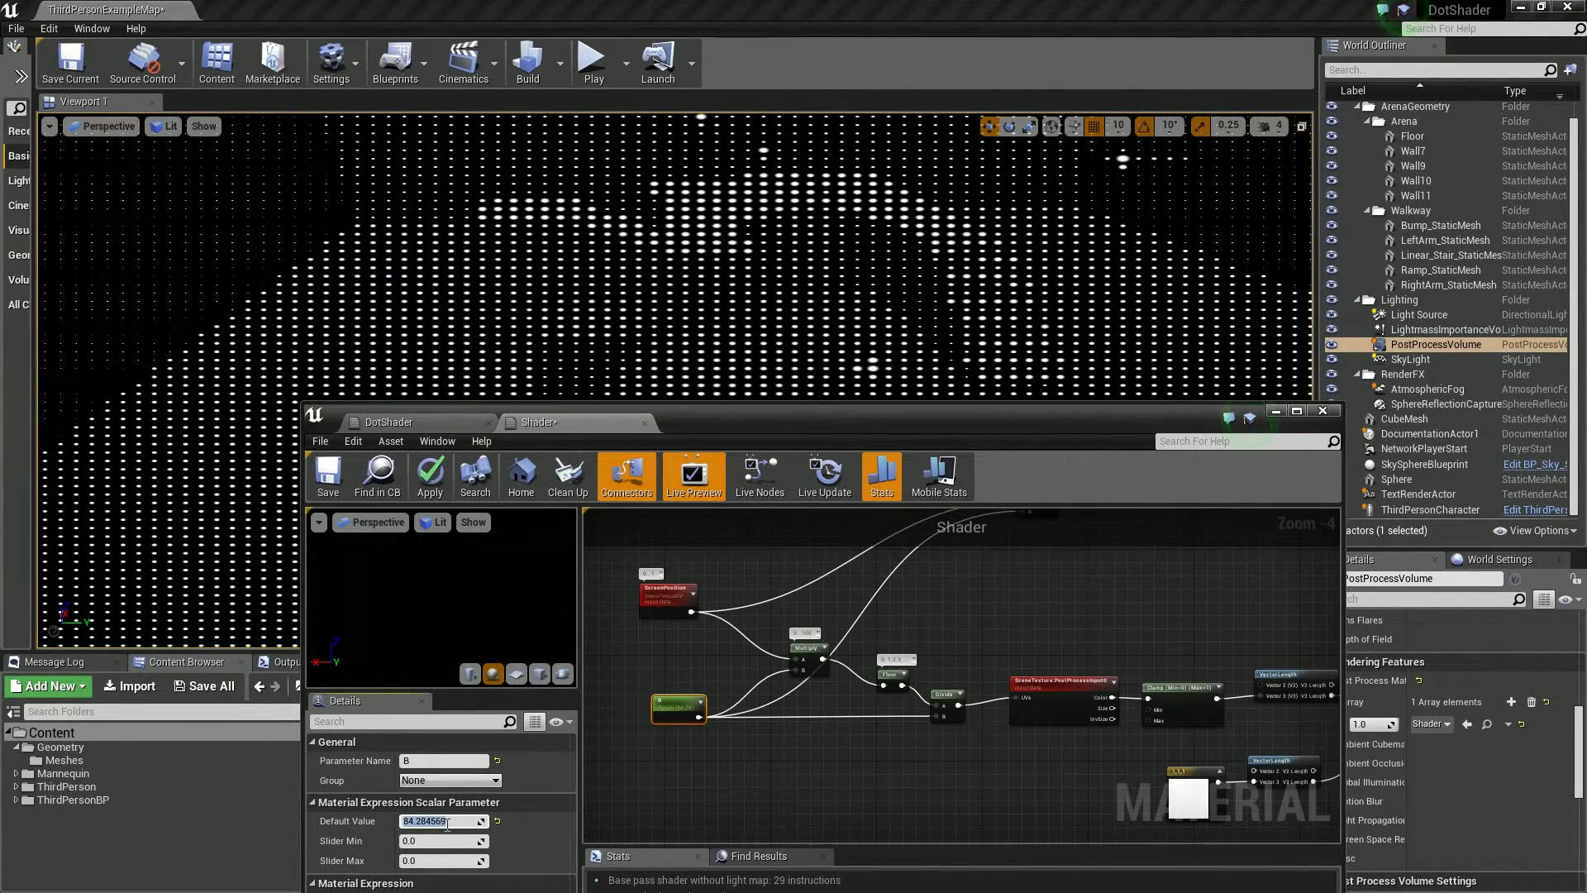
{"action": "type", "text": "100"}
{"action": "key", "text": "Return"}
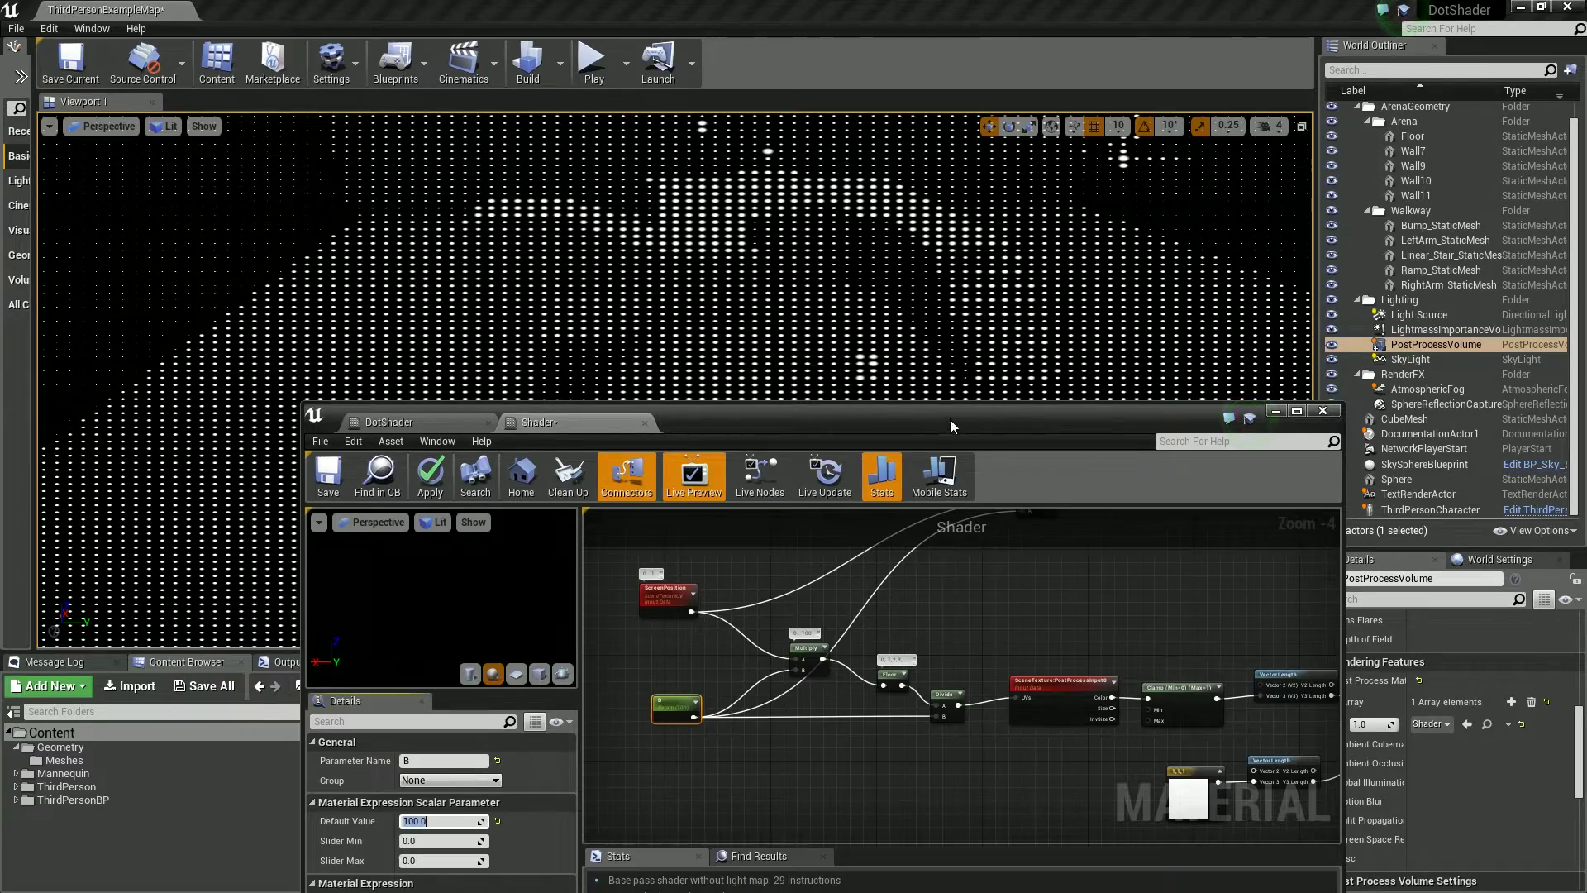
- Examine the denser dot effect in the level viewport from several camera angles, alongside the overall material graph
{"action": "left_click_drag", "start_coordinate": [950, 420], "coordinate": [852, 645]}
{"action": "mouse_move", "coordinate": [793, 463]}
{"action": "right_mouse_down"}
{"action": "mouse_move", "coordinate": [925, 397]}
{"action": "mouse_move", "coordinate": [1024, 372]}
{"action": "mouse_move", "coordinate": [925, 446]}
{"action": "mouse_move", "coordinate": [810, 467]}
{"action": "right_mouse_up"}
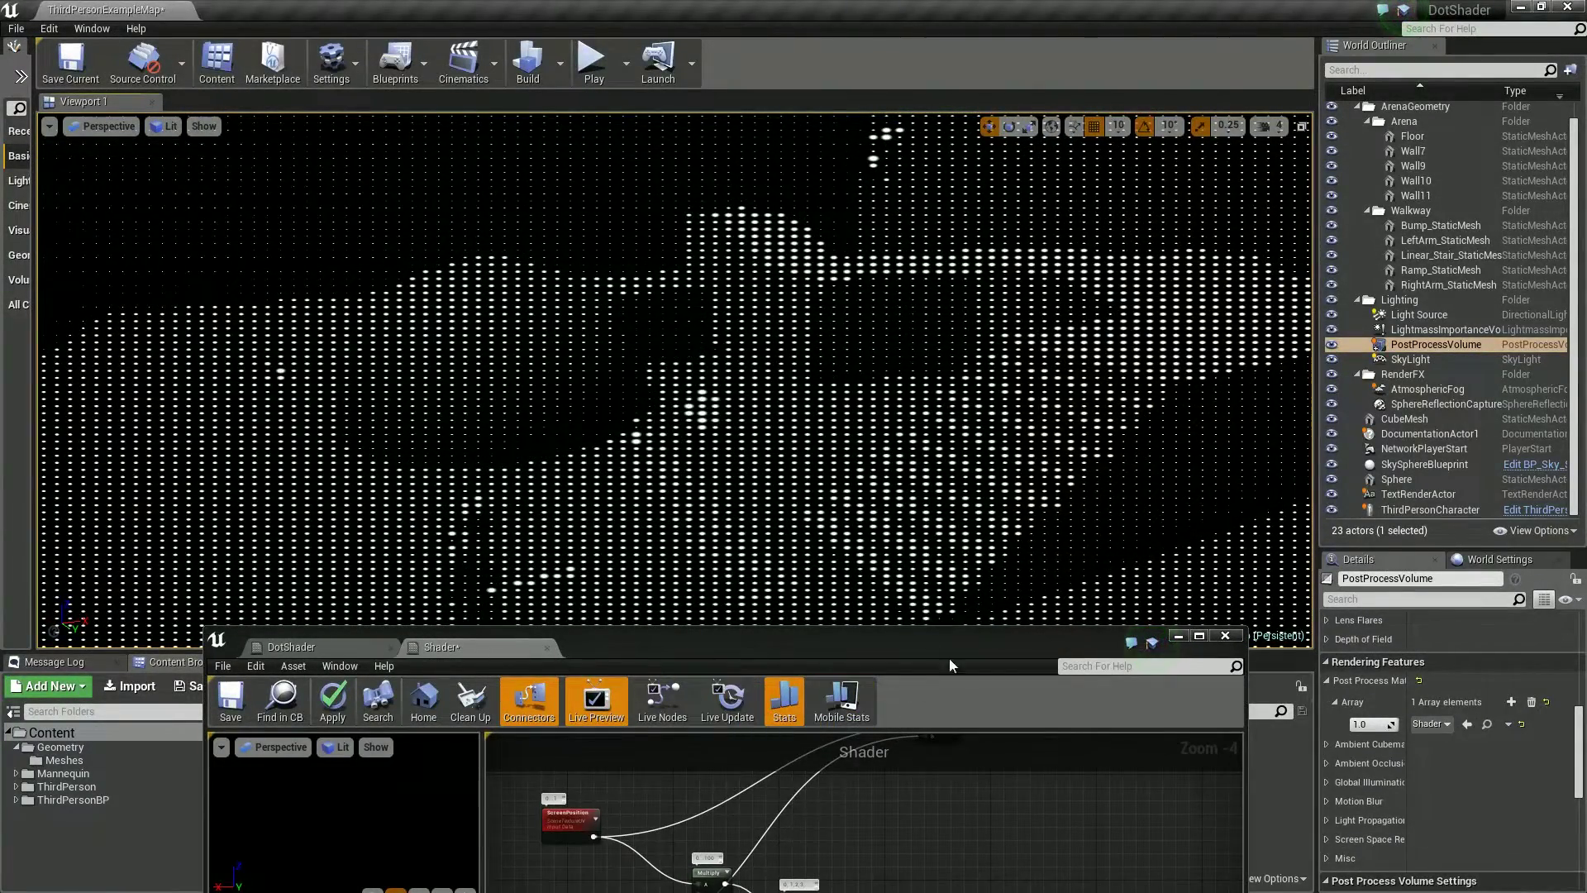
{"action": "left_click_drag", "start_coordinate": [949, 658], "coordinate": [692, 303]}
{"action": "scroll", "coordinate": [655, 506], "scroll_direction": "down", "scroll_amount": 4}
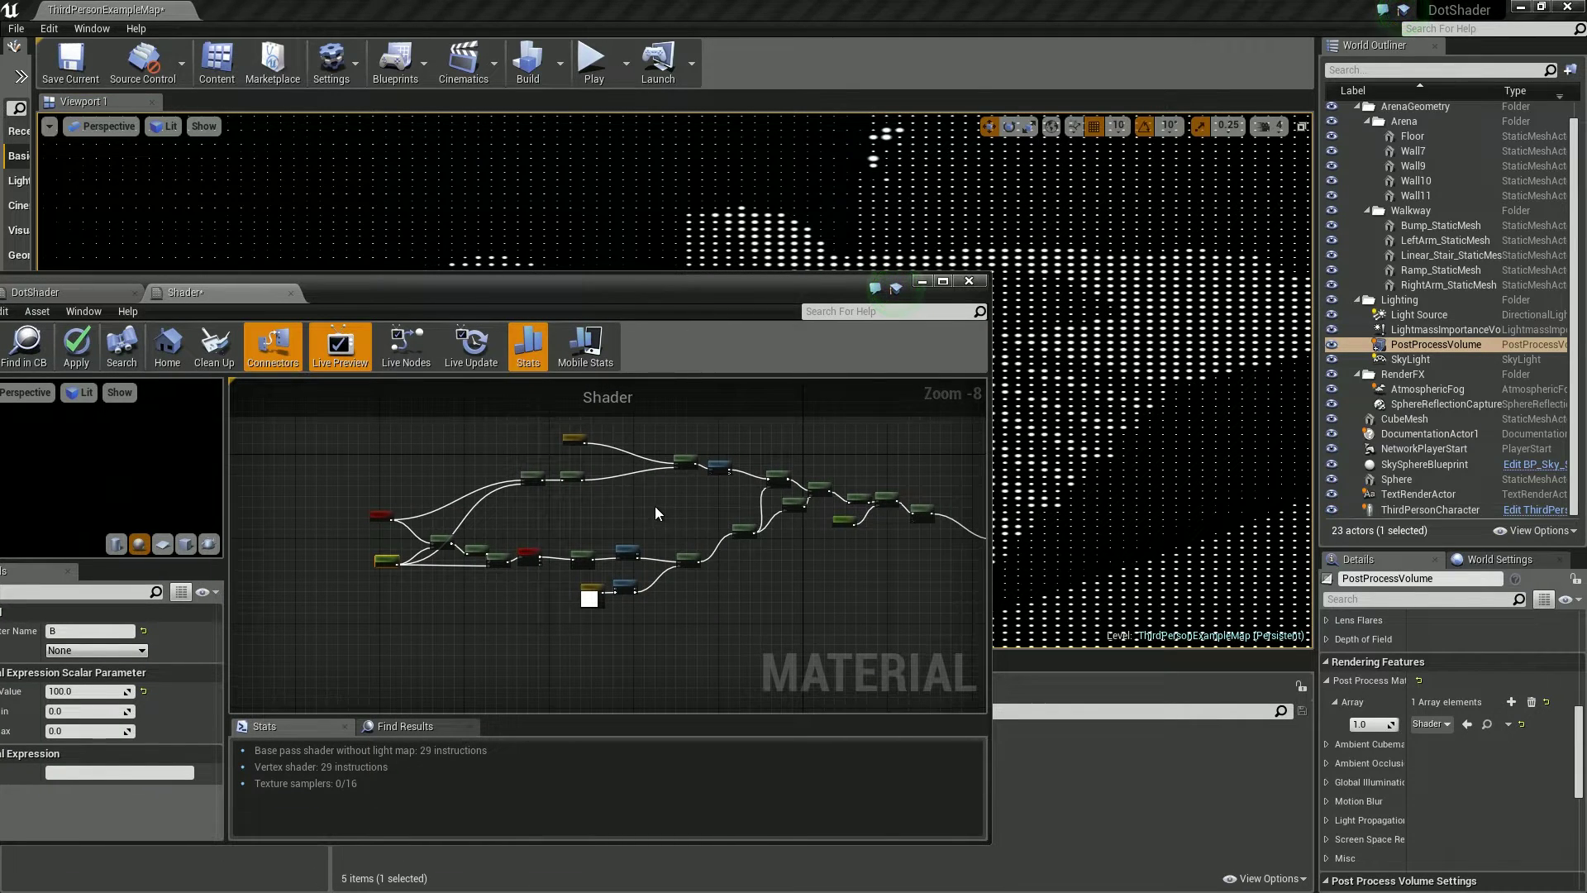
{"action": "scroll", "coordinate": [656, 506], "scroll_direction": "up", "scroll_amount": 2}
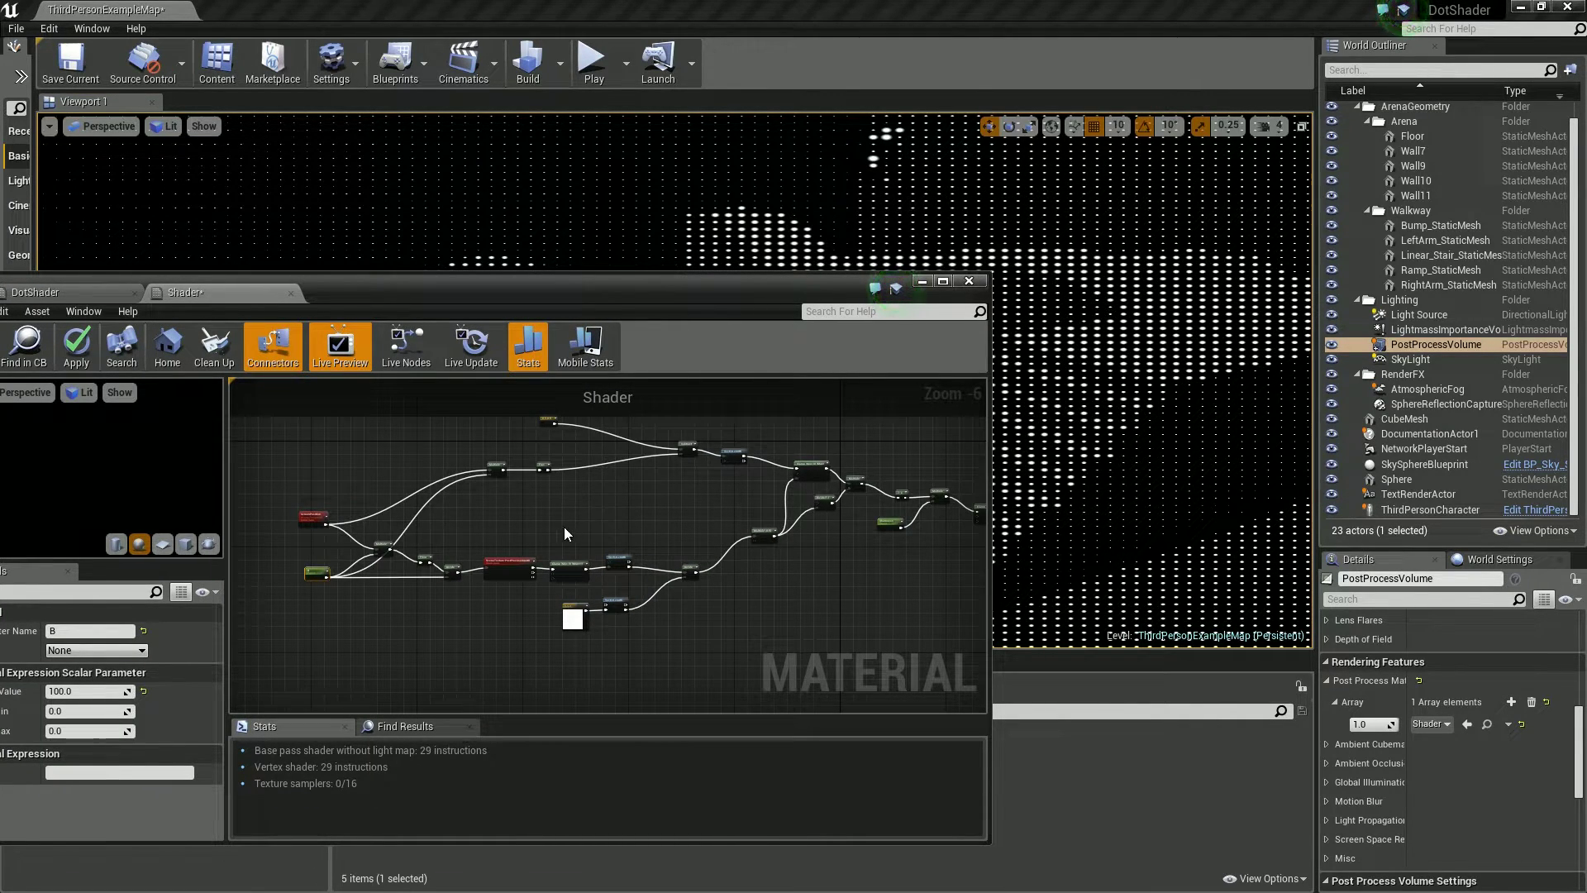
{"action": "left_click_drag", "start_coordinate": [789, 304], "coordinate": [925, 582]}
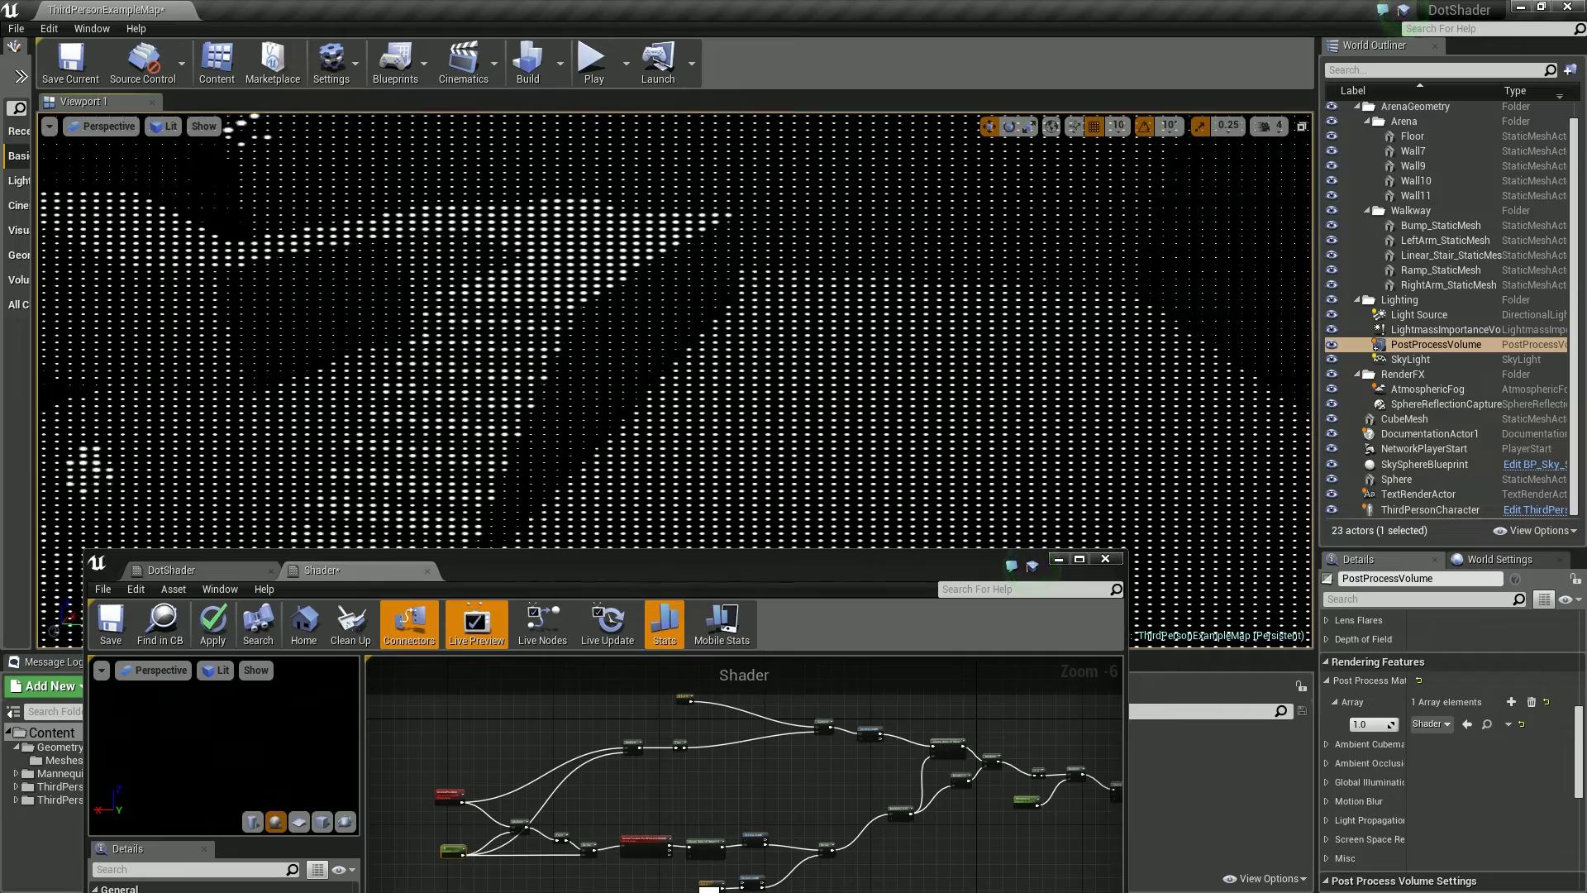
{"action": "right_click_drag", "start_coordinate": [793, 347], "coordinate": [762, 332]}
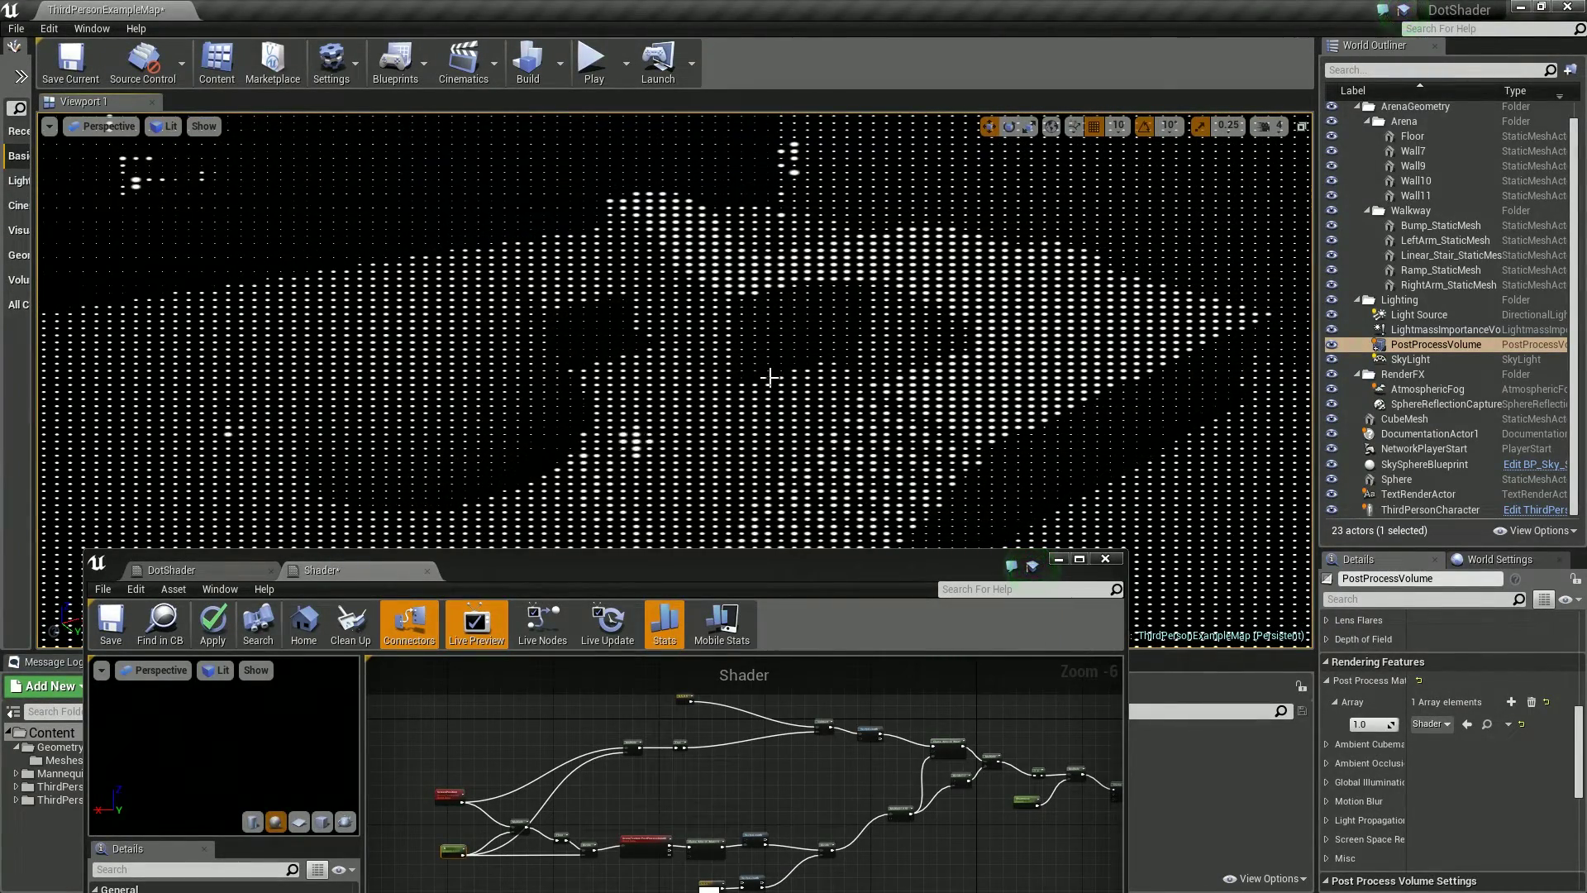
{"action": "left_click_drag", "start_coordinate": [744, 564], "coordinate": [806, 284]}
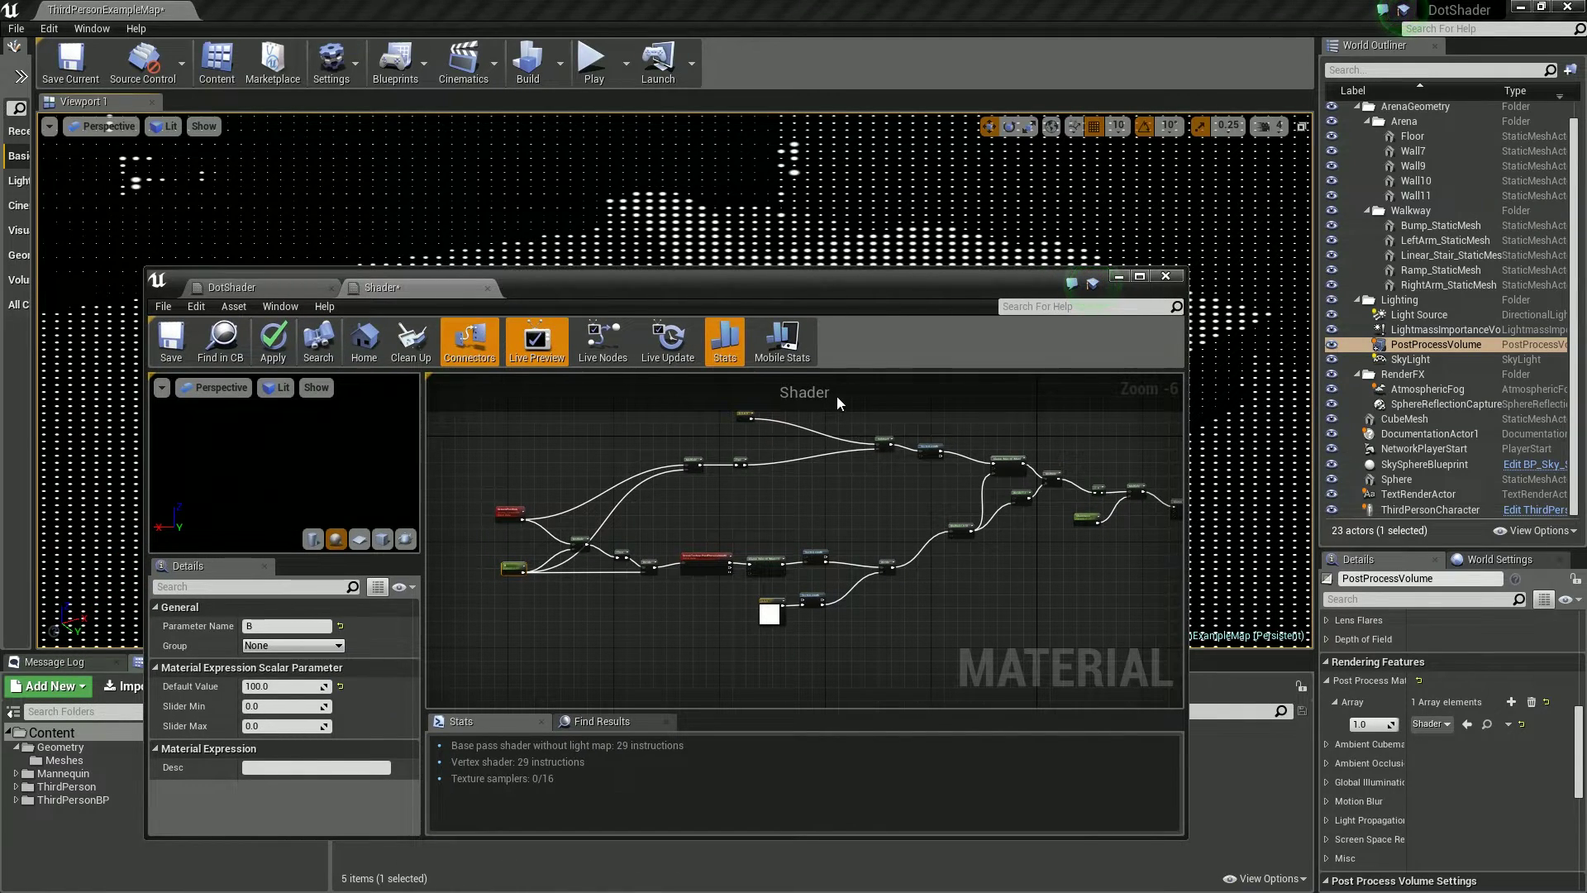
- Maximize the material editor to review the brightness and distance node chains, and recheck the dot effect in the level viewport
{"action": "double_click", "coordinate": [884, 279]}
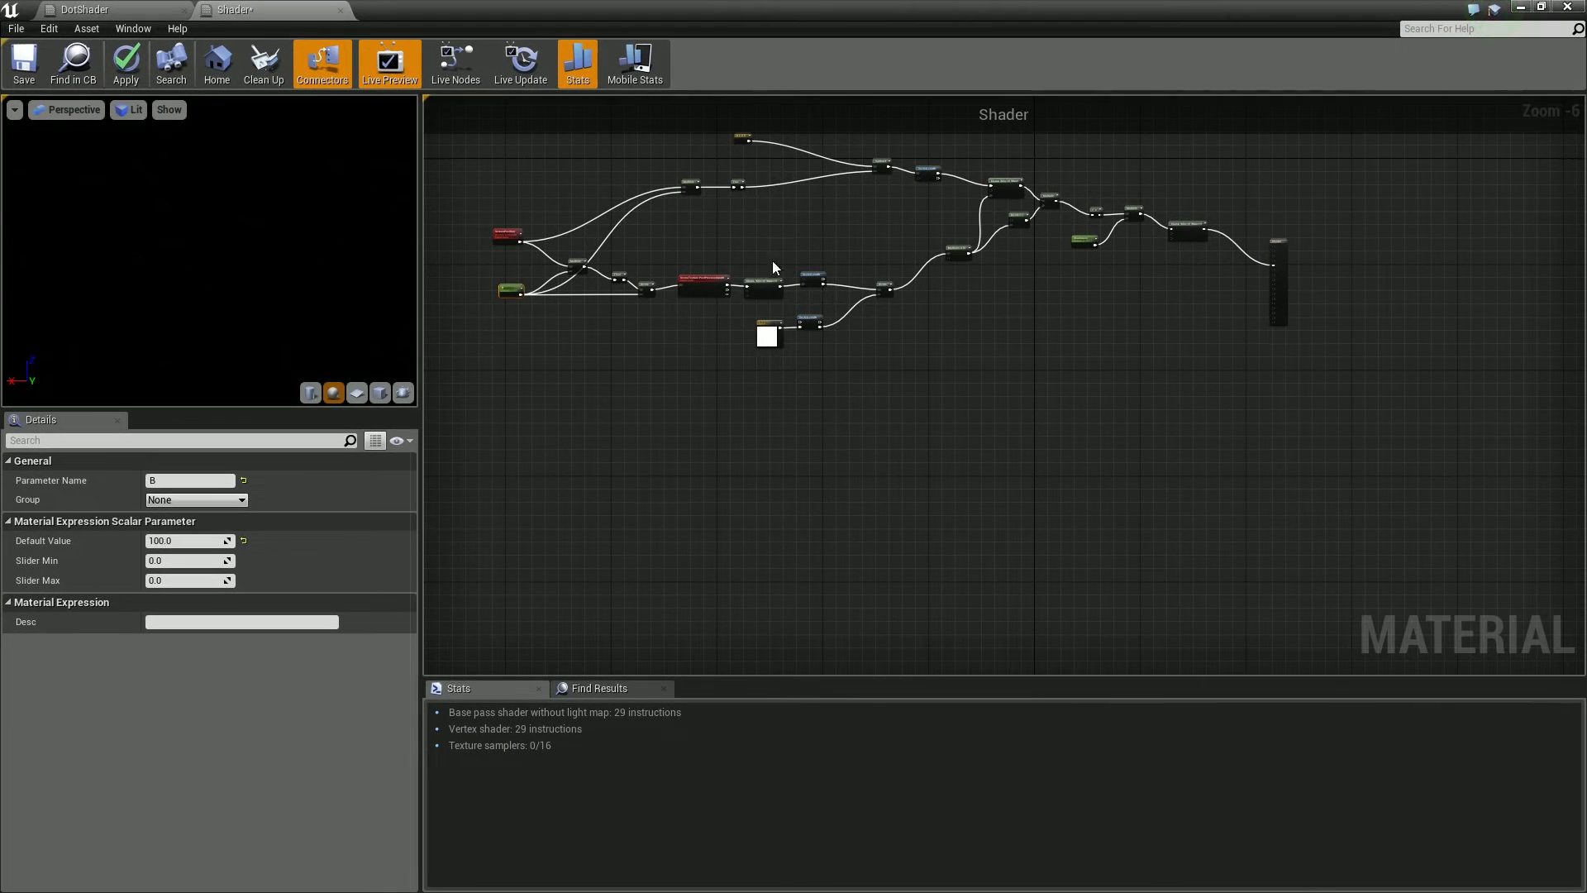
{"action": "scroll", "coordinate": [747, 275], "scroll_direction": "up", "scroll_amount": 3}
{"action": "scroll", "coordinate": [717, 259], "scroll_direction": "up", "scroll_amount": 2}
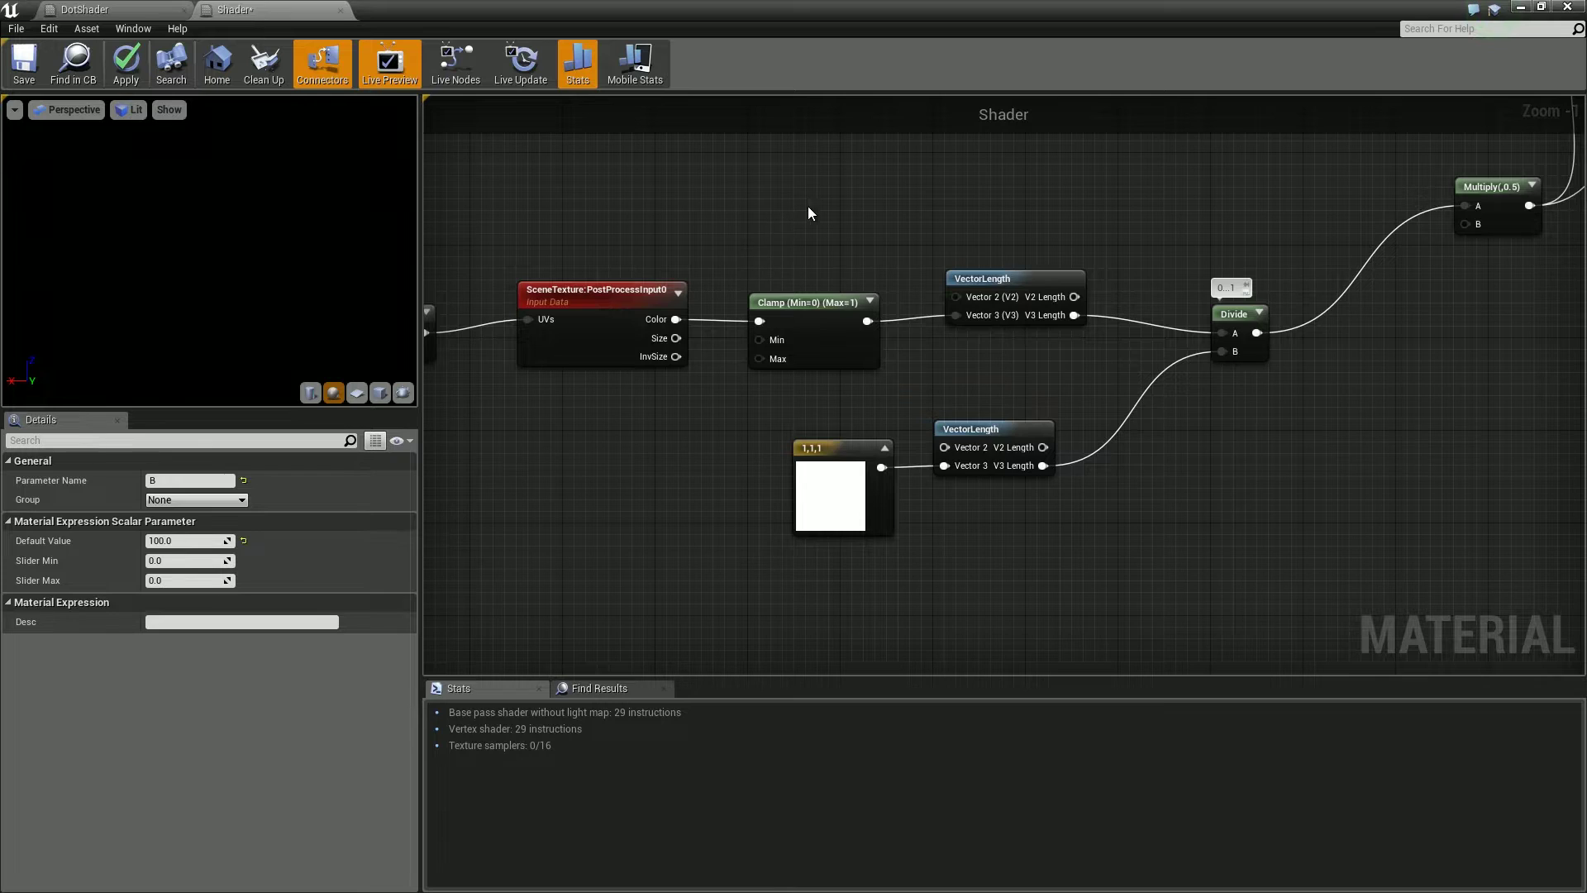
{"action": "scroll", "coordinate": [807, 206], "scroll_direction": "down", "scroll_amount": 1}
{"action": "right_click_drag", "start_coordinate": [927, 172], "coordinate": [925, 350]}
{"action": "scroll", "coordinate": [949, 338], "scroll_direction": "down", "scroll_amount": 1}
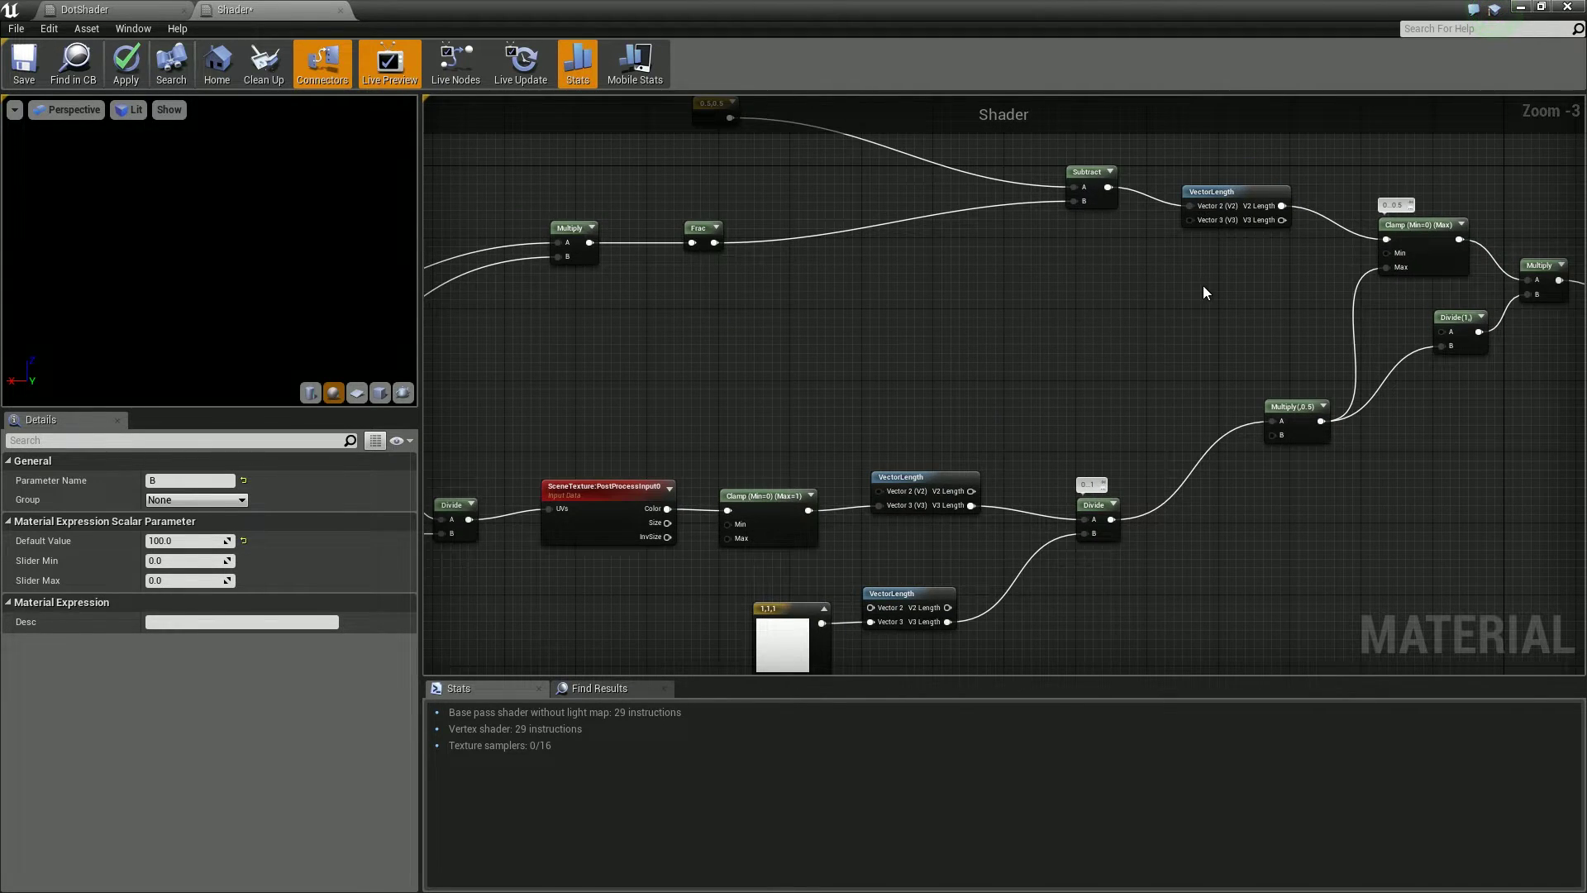
{"action": "scroll", "coordinate": [1203, 285], "scroll_direction": "down", "scroll_amount": 1}
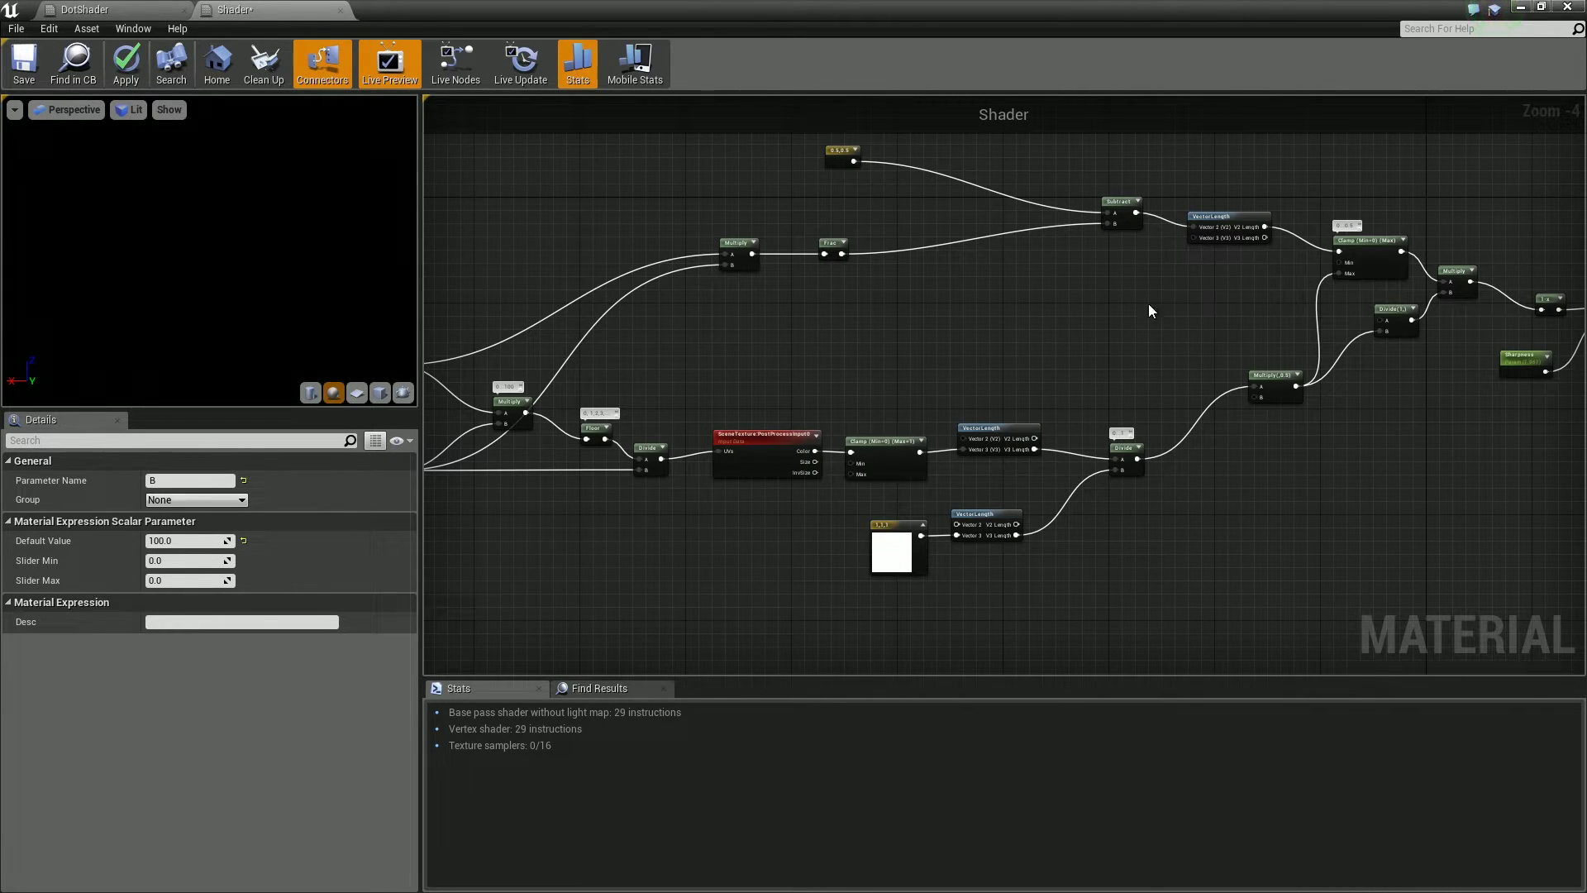
{"action": "scroll", "coordinate": [805, 453], "scroll_direction": "up", "scroll_amount": 4}
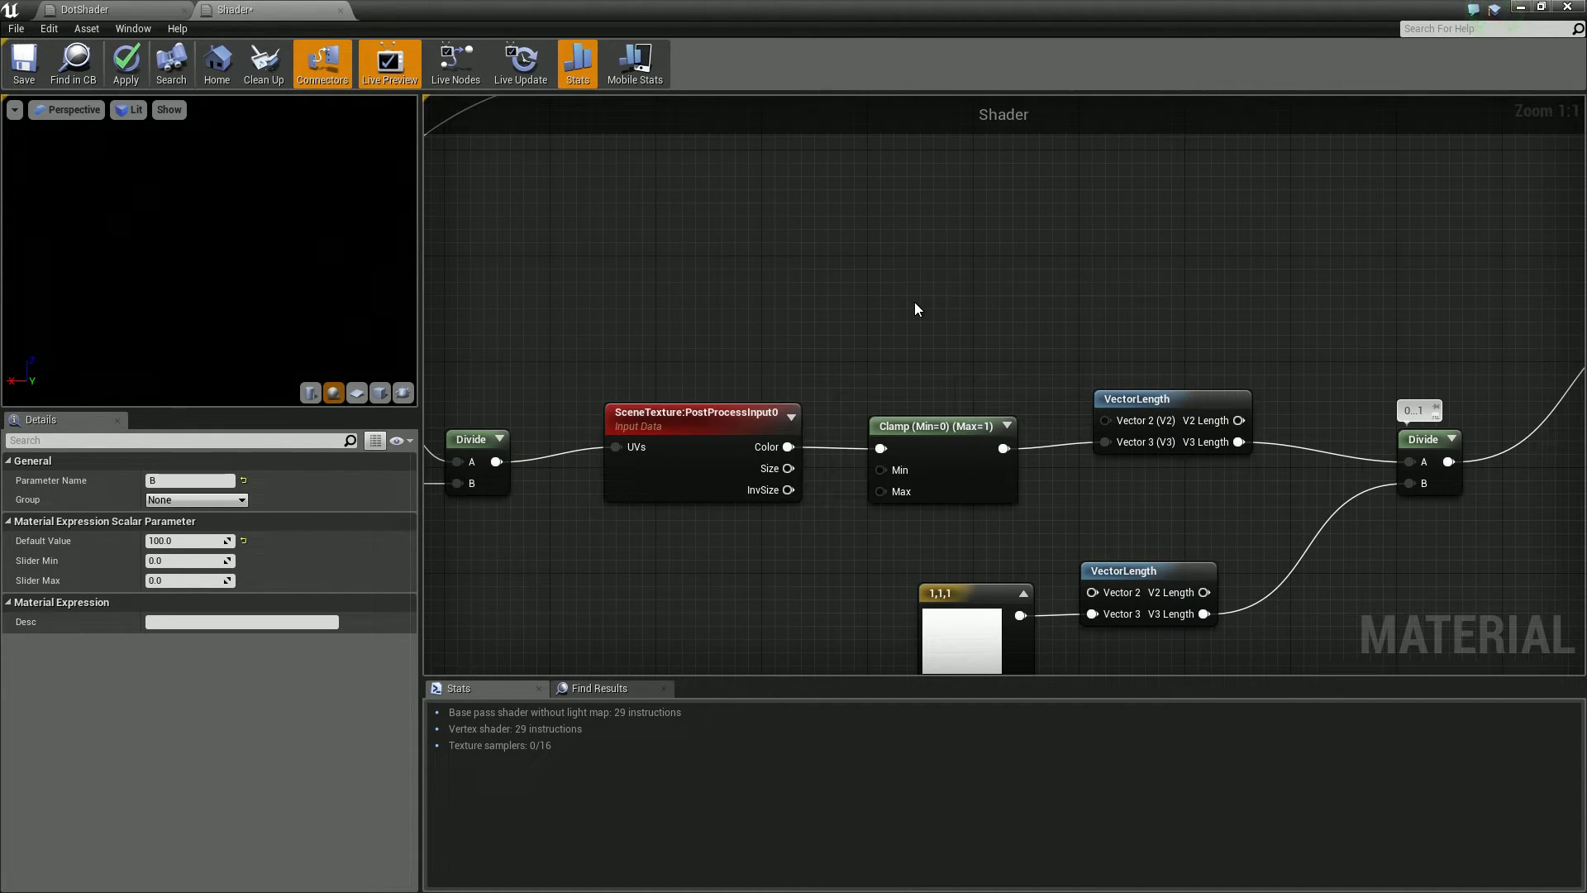
{"action": "scroll", "coordinate": [914, 306], "scroll_direction": "down", "scroll_amount": 2}
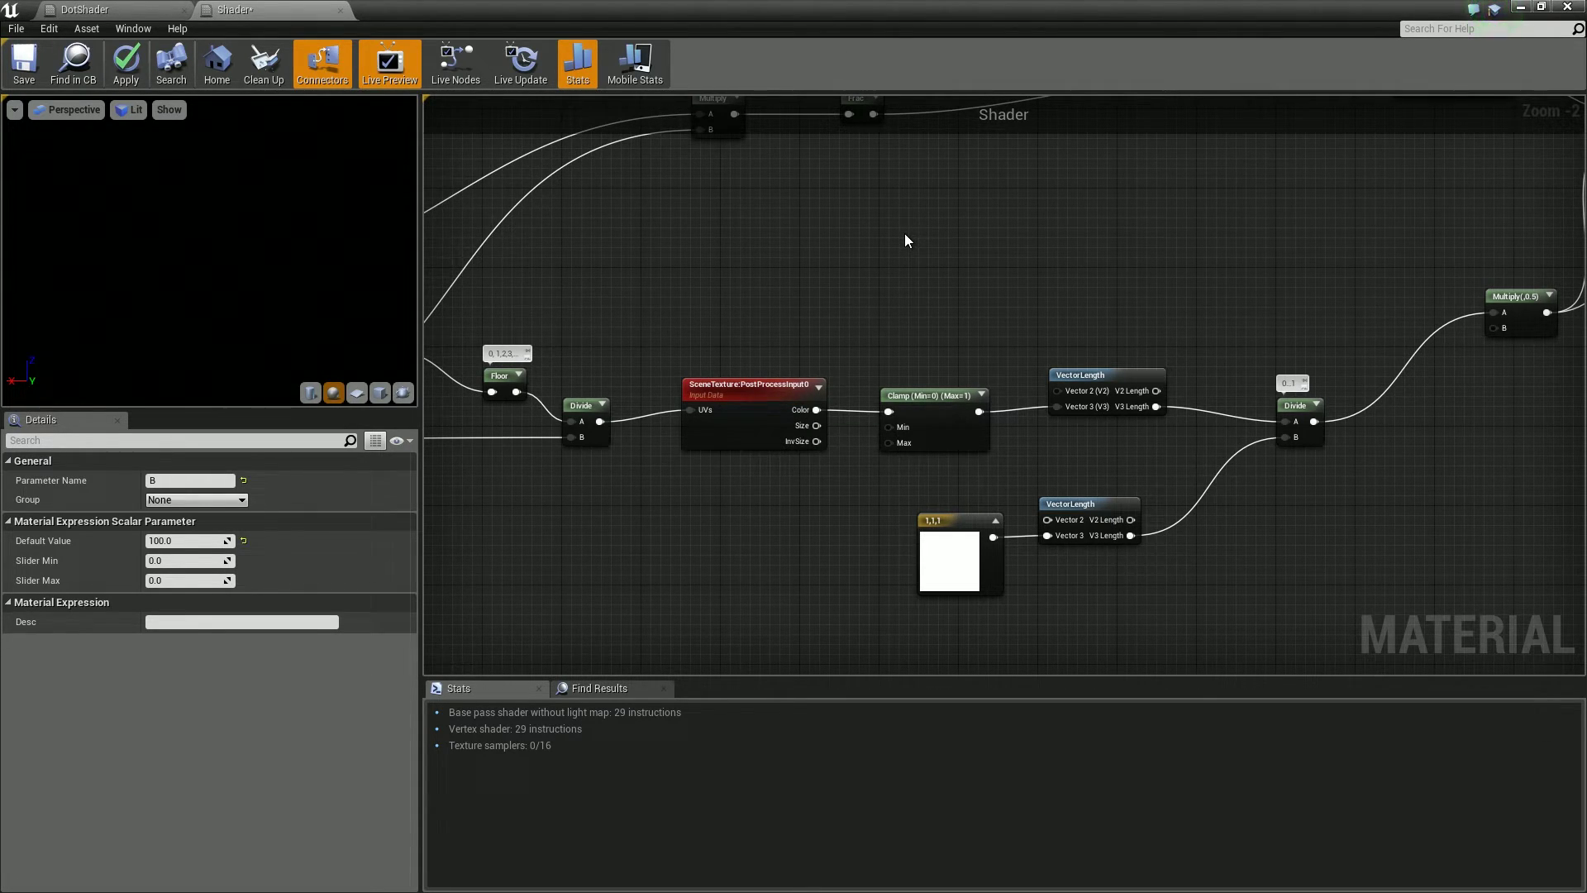
{"action": "scroll", "coordinate": [1058, 269], "scroll_direction": "down", "scroll_amount": 2}
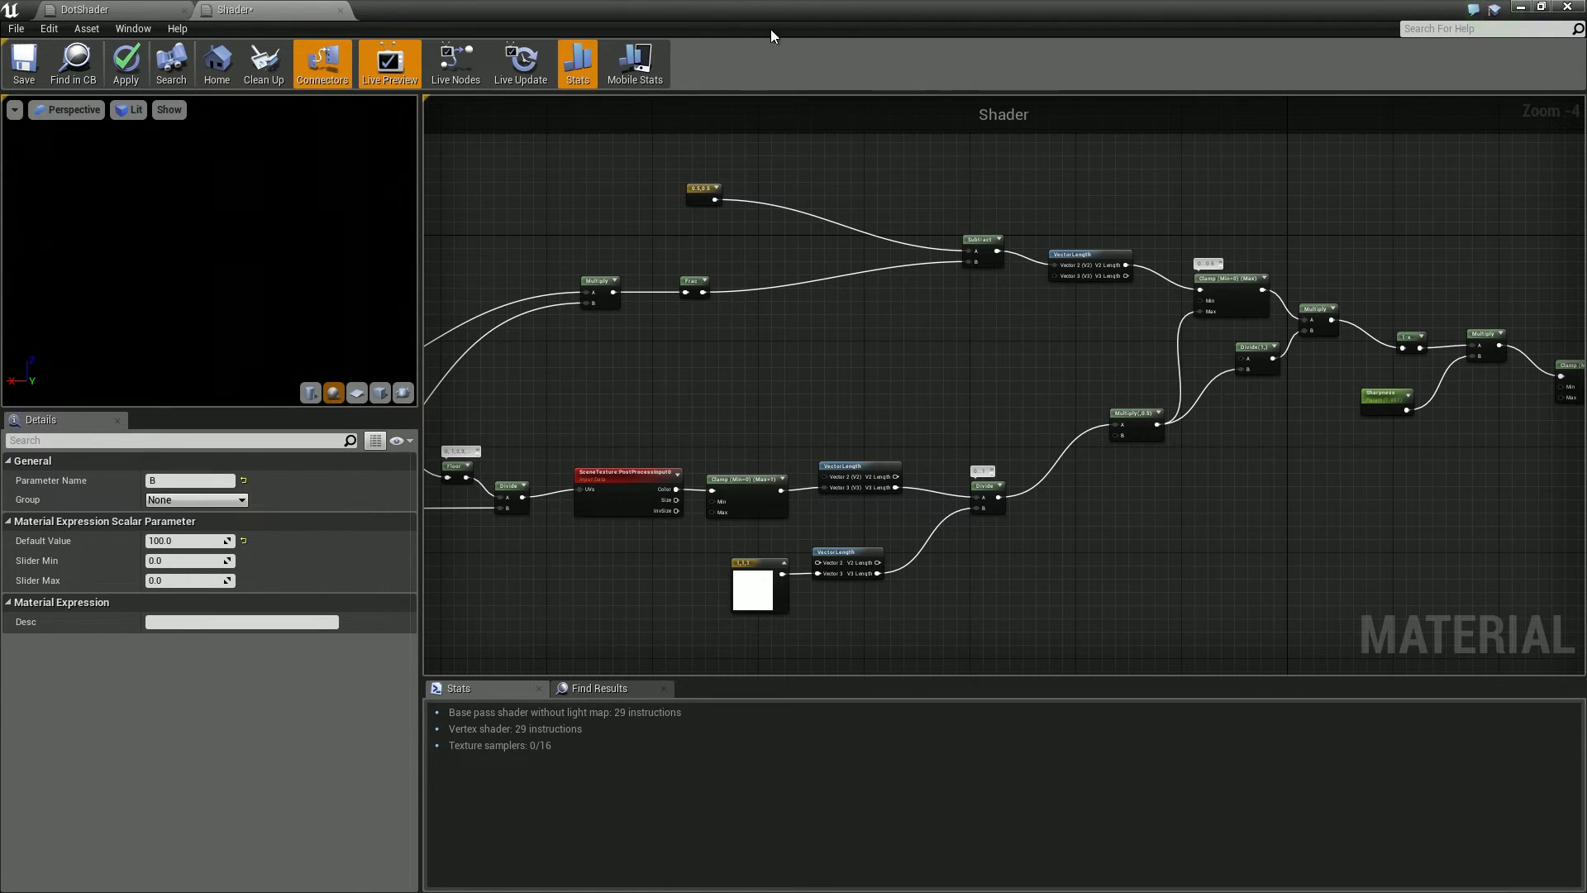
{"action": "left_click_drag", "start_coordinate": [771, 29], "coordinate": [796, 510]}
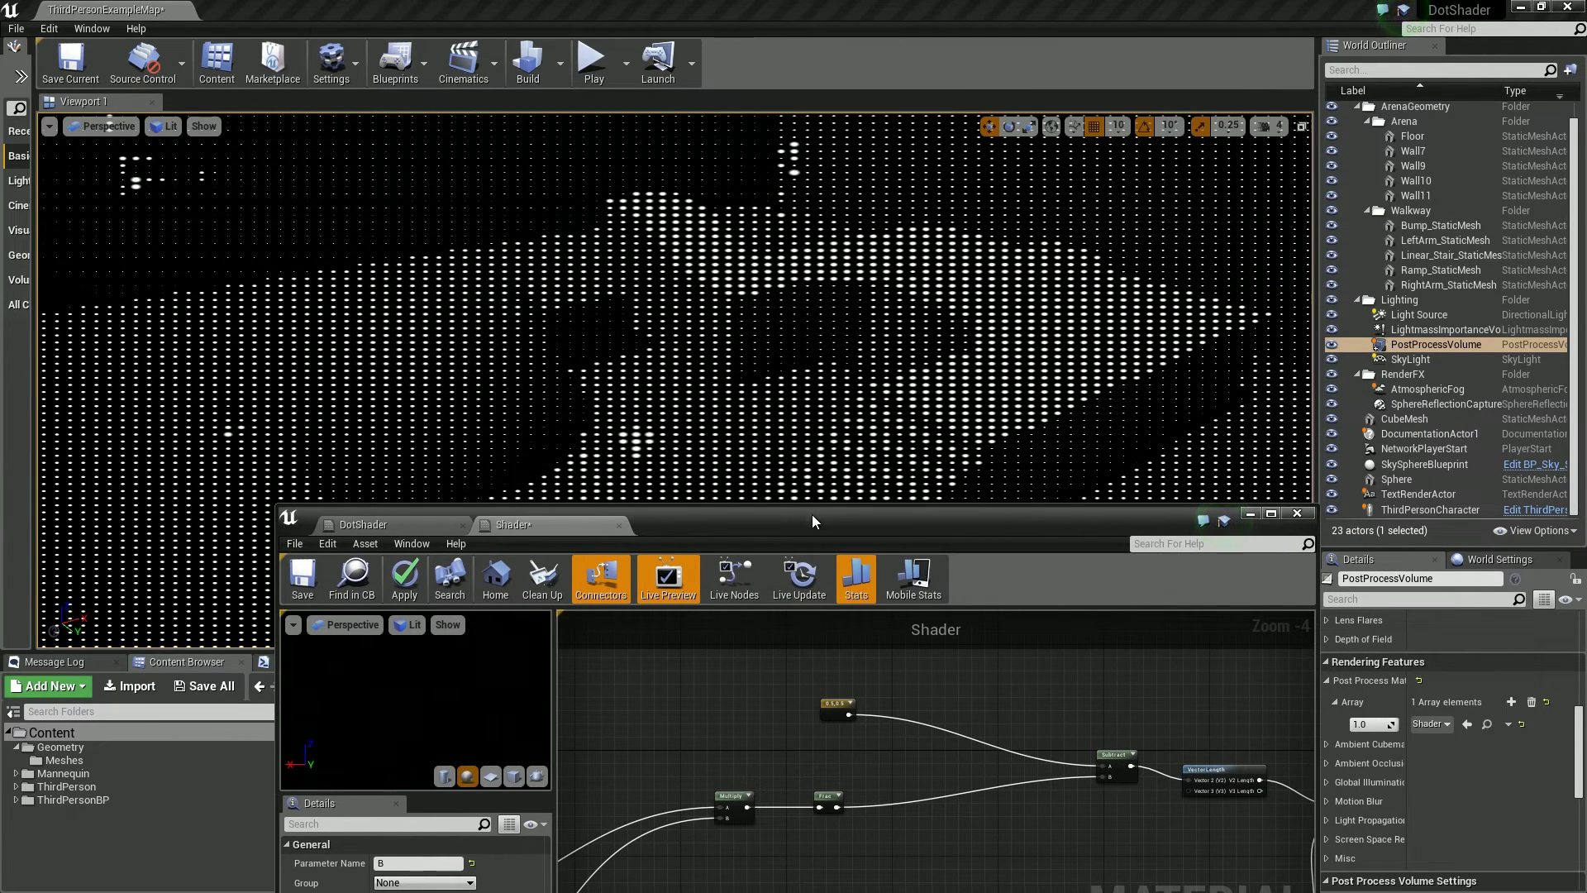
{"action": "right_click_drag", "start_coordinate": [777, 372], "coordinate": [710, 372]}
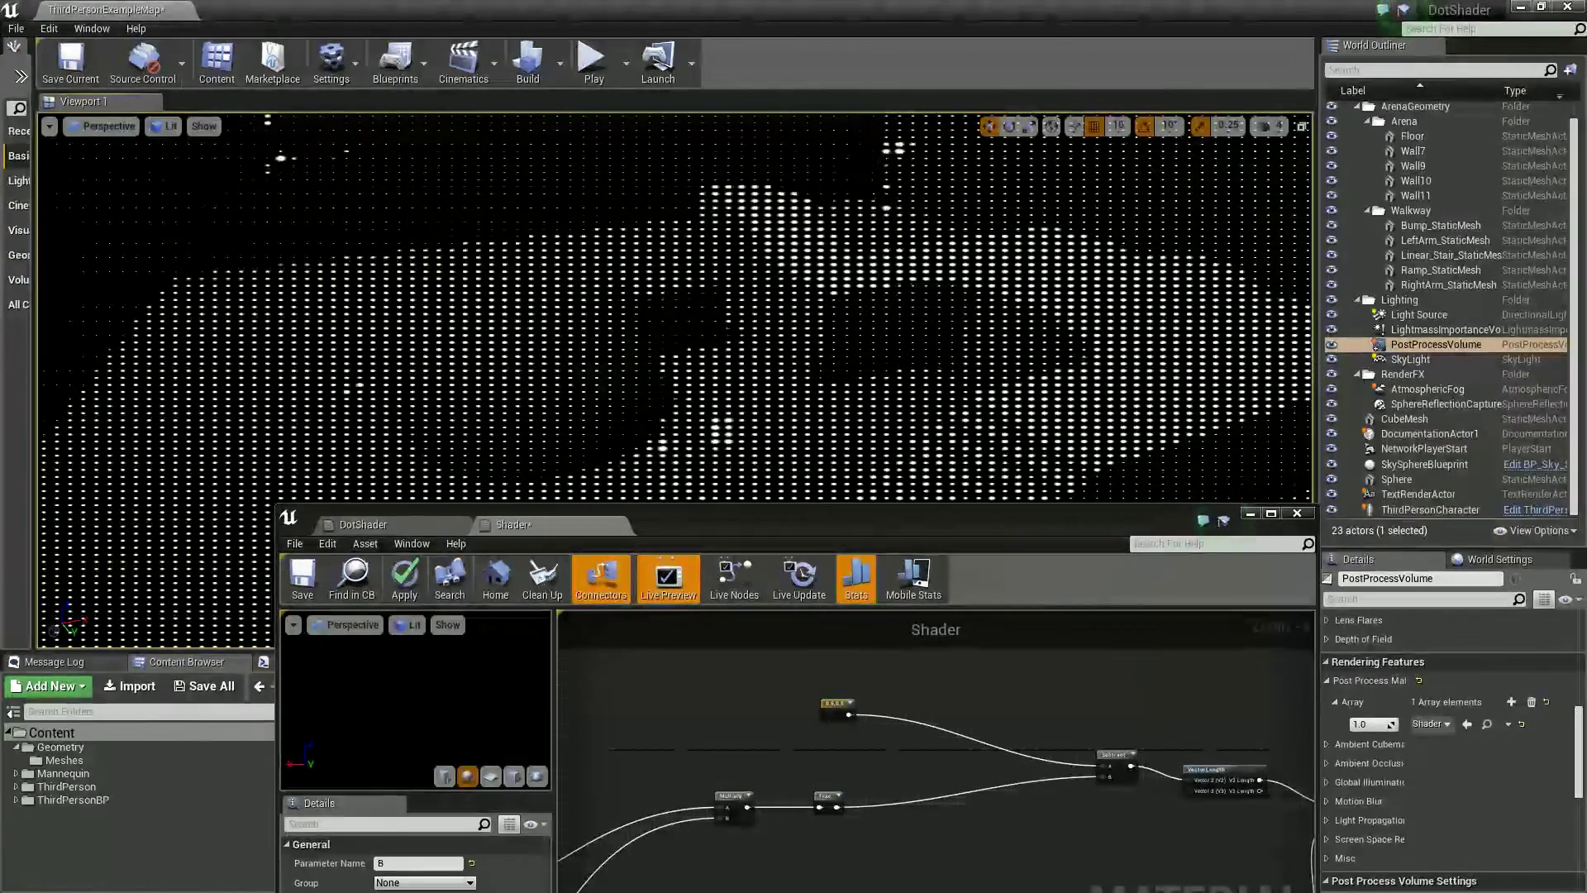
- Move the material's result node closer to the final Clamp, and line that Clamp up with the Sharpness Multiply node
{"action": "left_click_drag", "start_coordinate": [887, 528], "coordinate": [901, 216]}
{"action": "scroll", "coordinate": [932, 504], "scroll_direction": "down", "scroll_amount": 4}
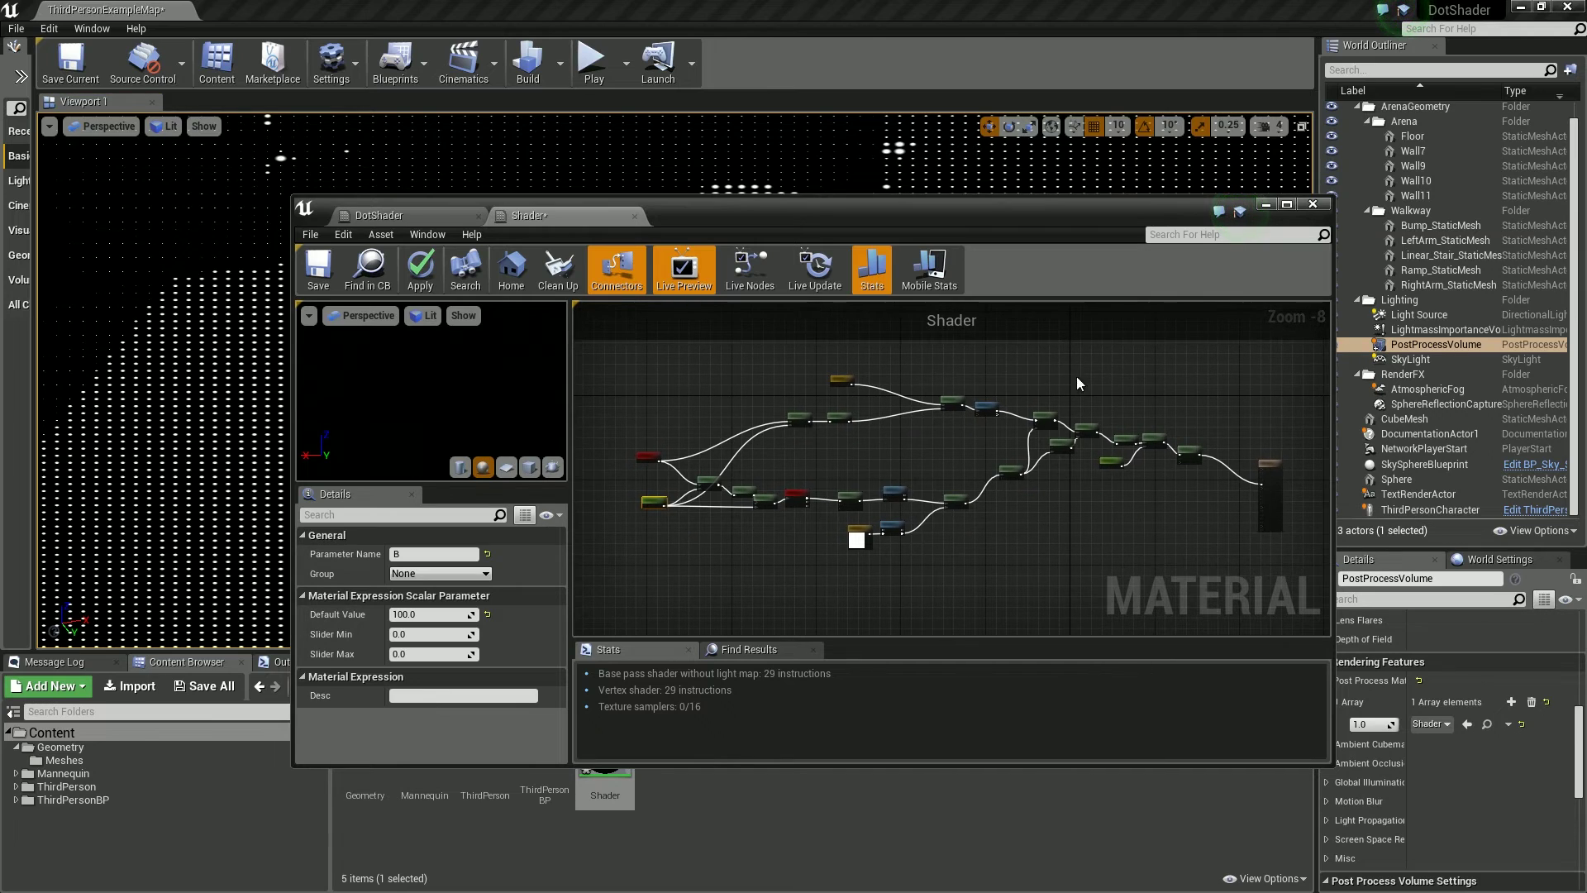
{"action": "right_click_drag", "start_coordinate": [1076, 375], "coordinate": [1054, 398]}
{"action": "left_click_drag", "start_coordinate": [1250, 494], "coordinate": [1231, 460]}
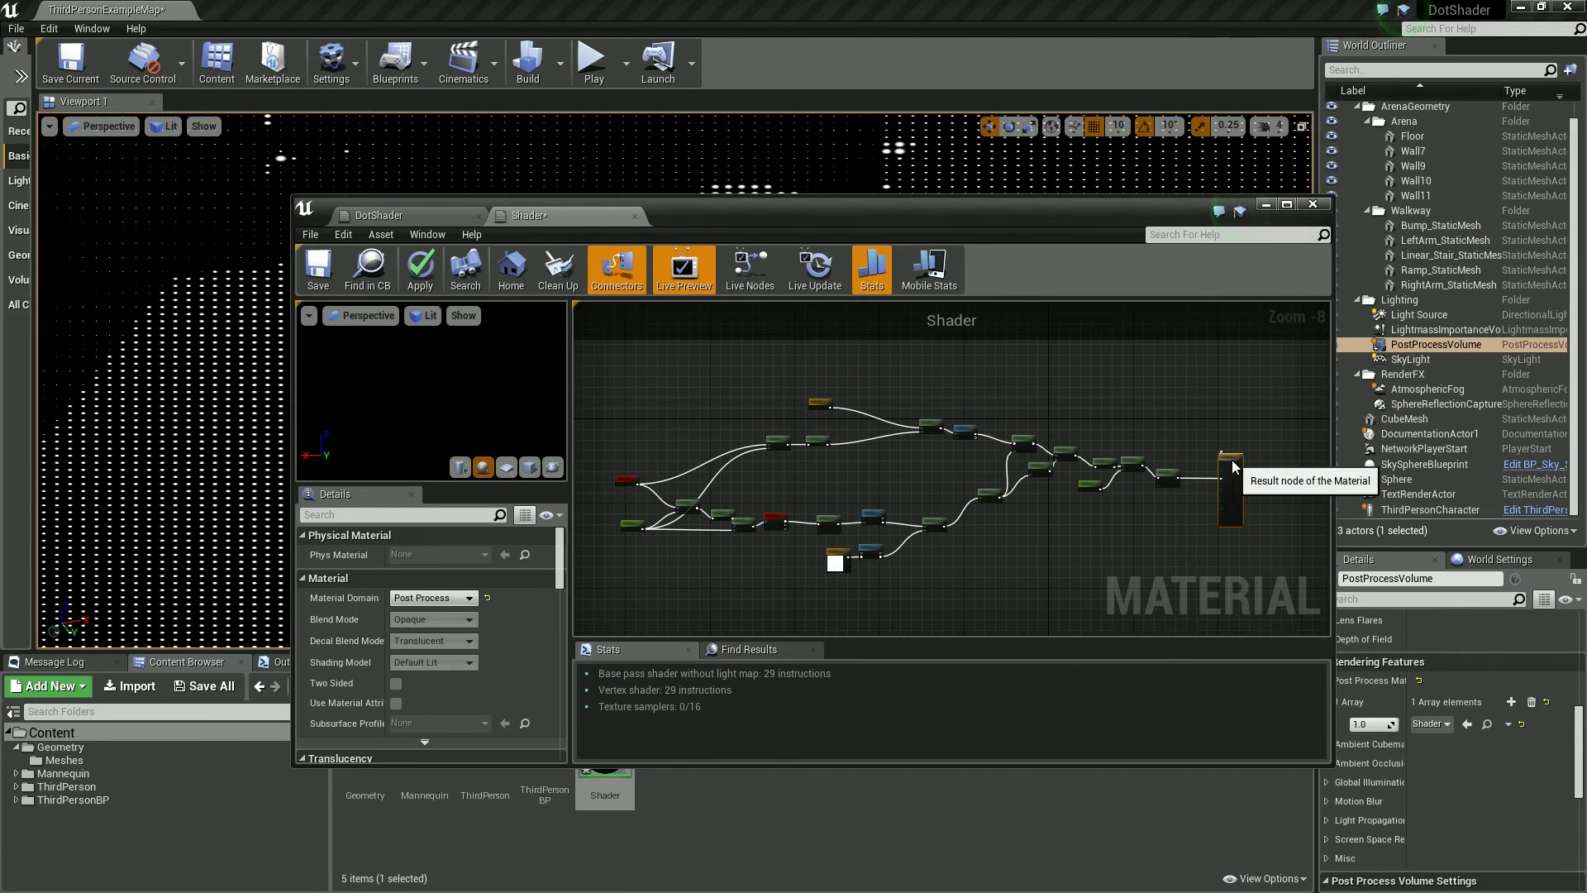
{"action": "left_click", "coordinate": [1081, 389]}
{"action": "scroll", "coordinate": [1148, 455], "scroll_direction": "up", "scroll_amount": 6}
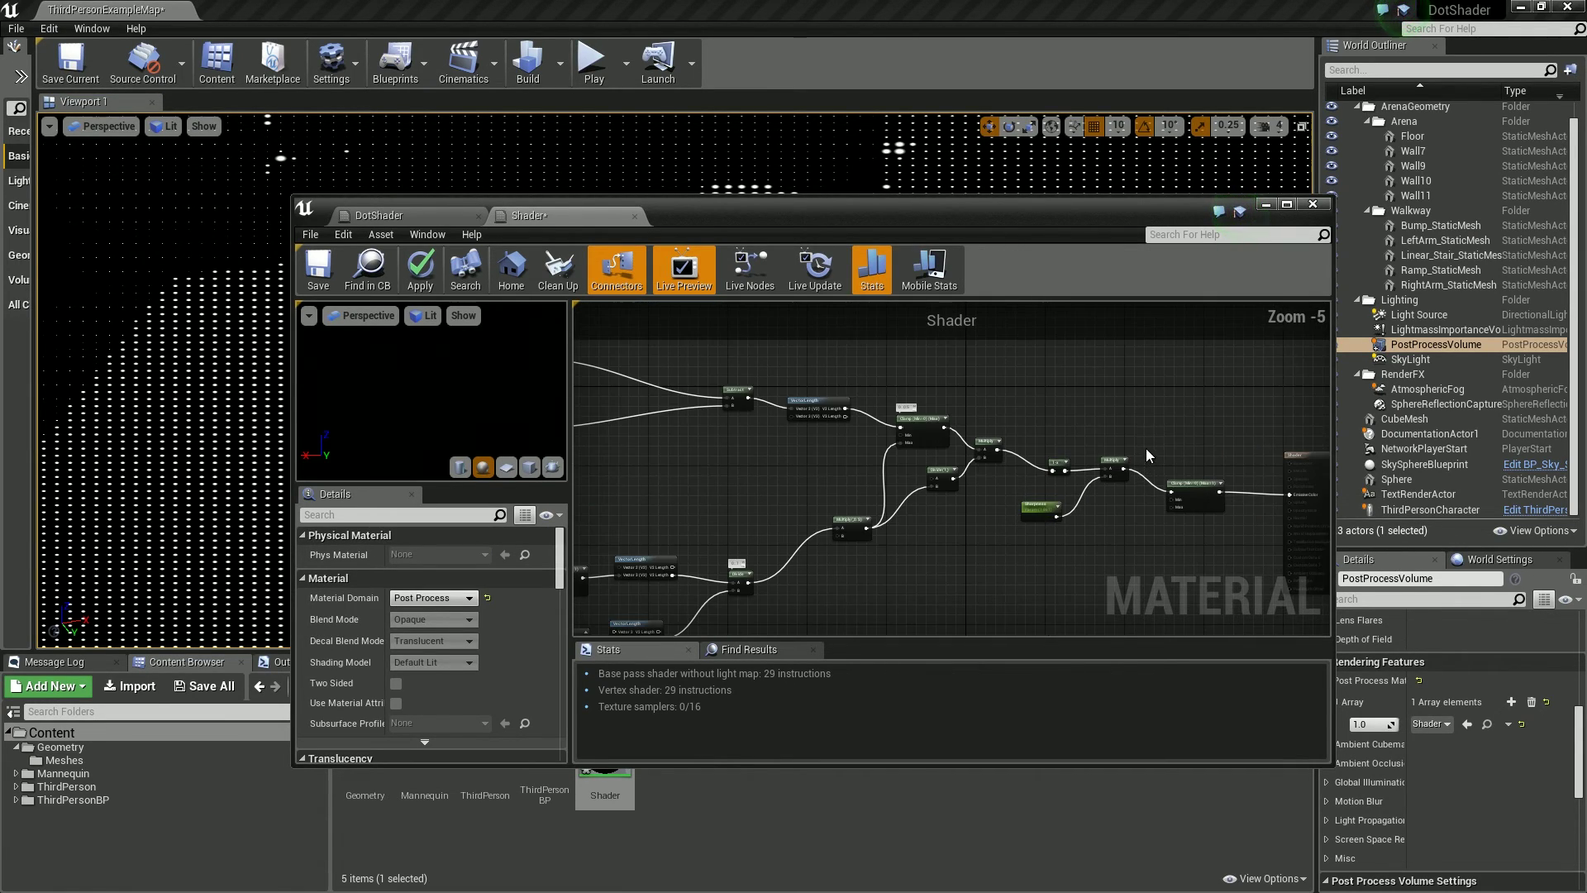
{"action": "left_click", "coordinate": [1090, 498]}
{"action": "left_click_drag", "start_coordinate": [1219, 515], "coordinate": [1235, 499]}
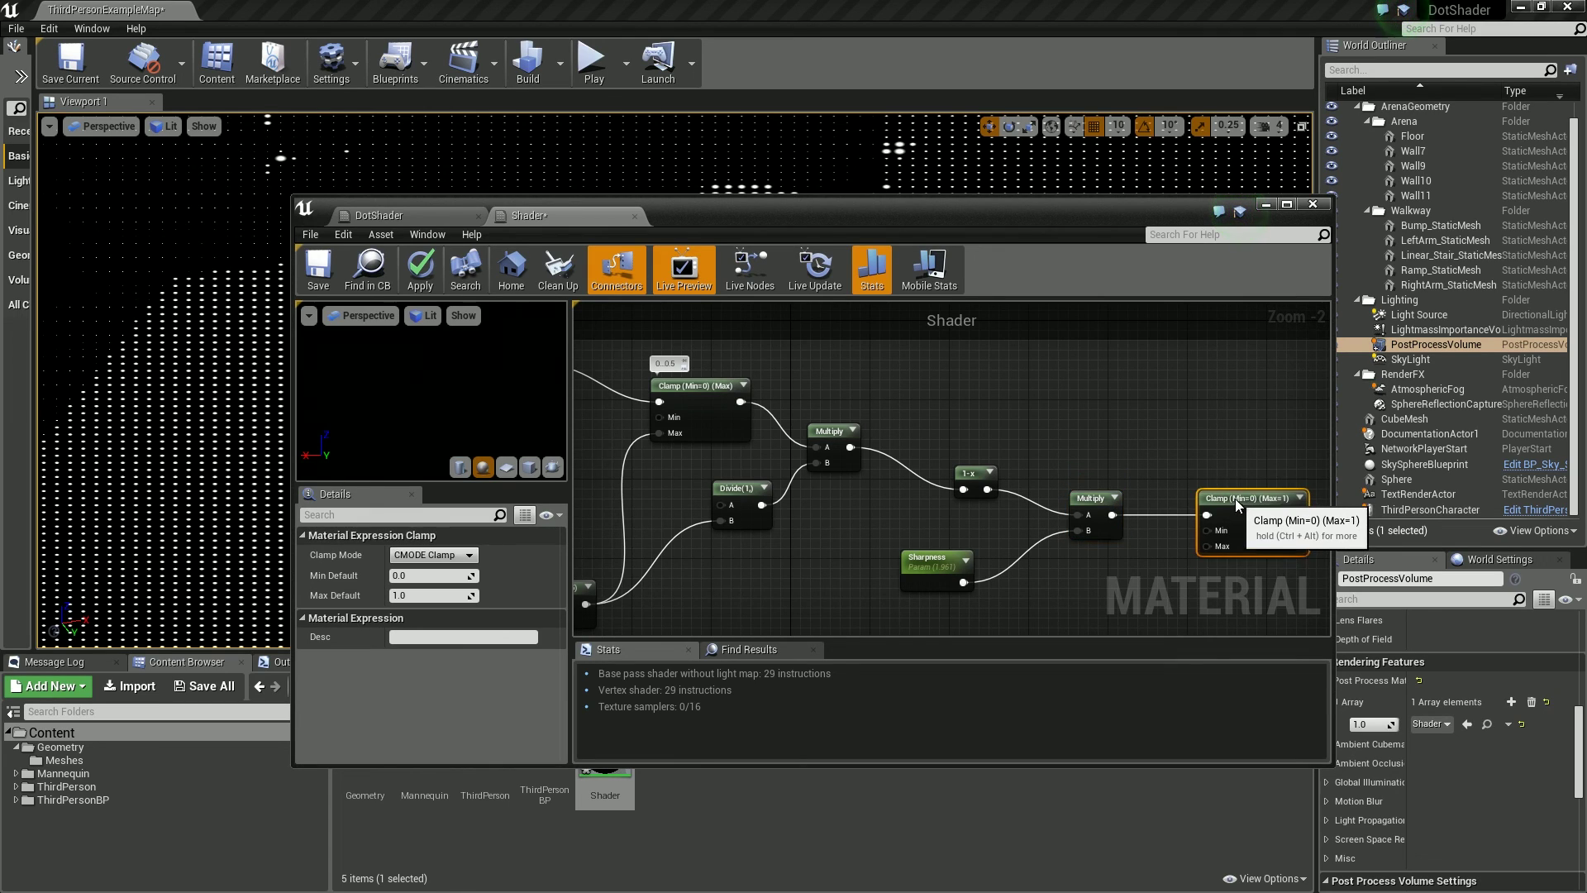